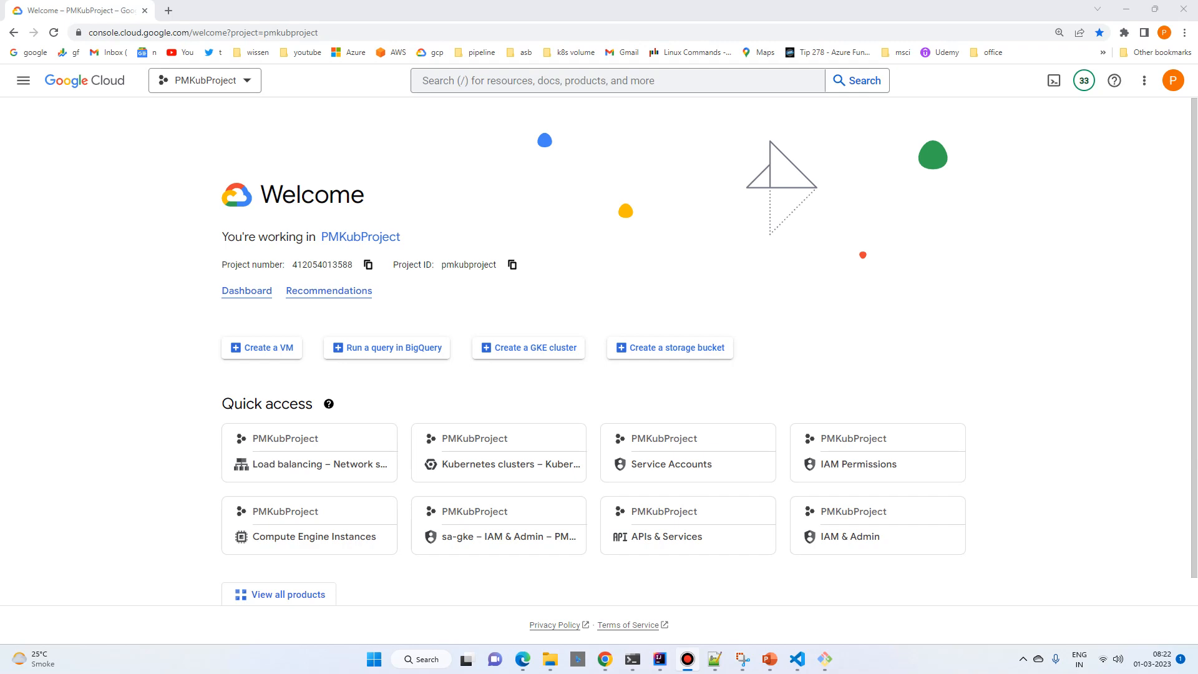
Step: Open Spring Initializr at start.spring.io in a new browser tab
left_click(169, 10)
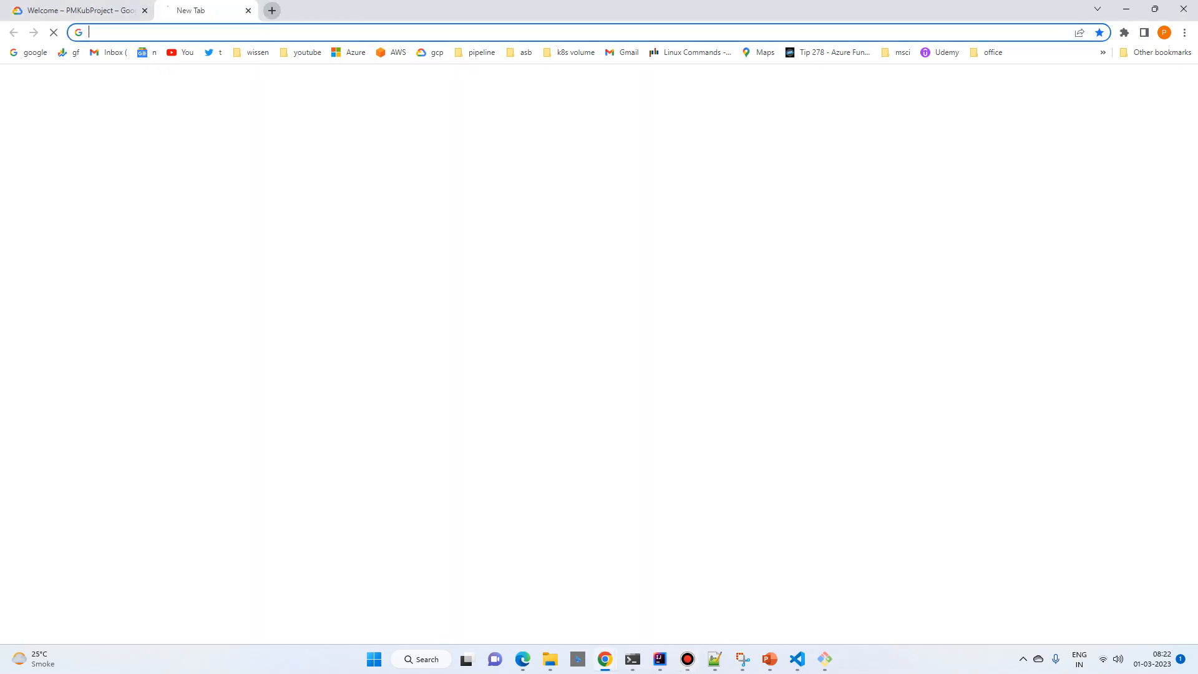
type("start.spring.io")
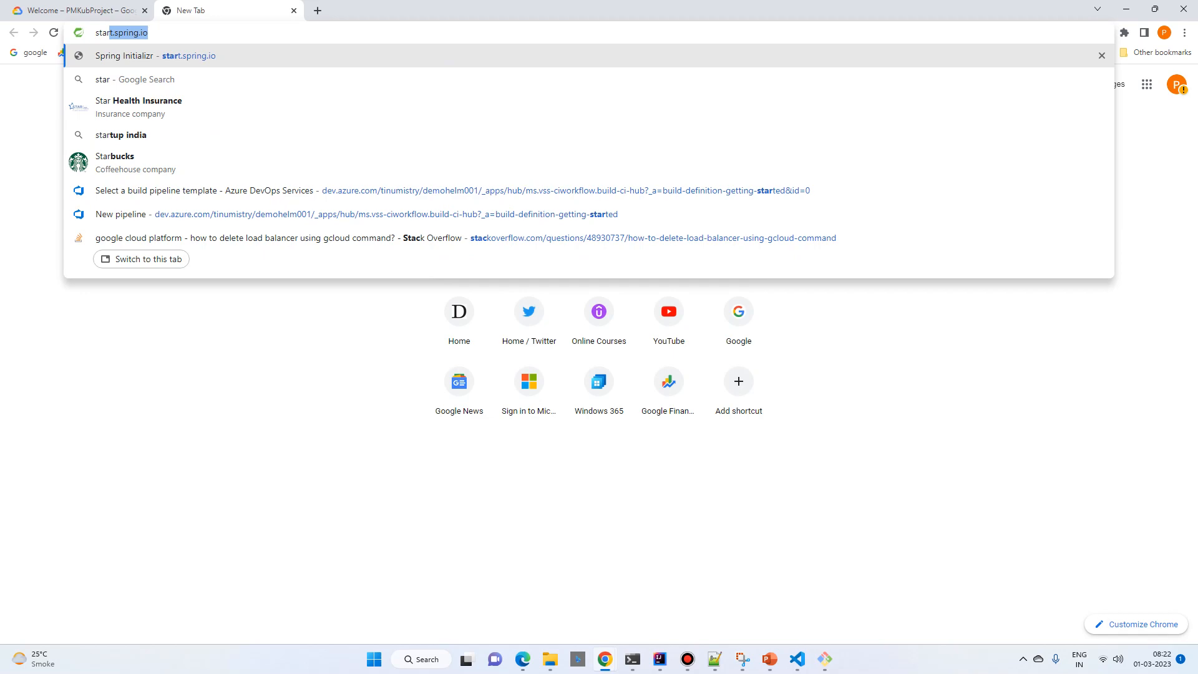
key("Return")
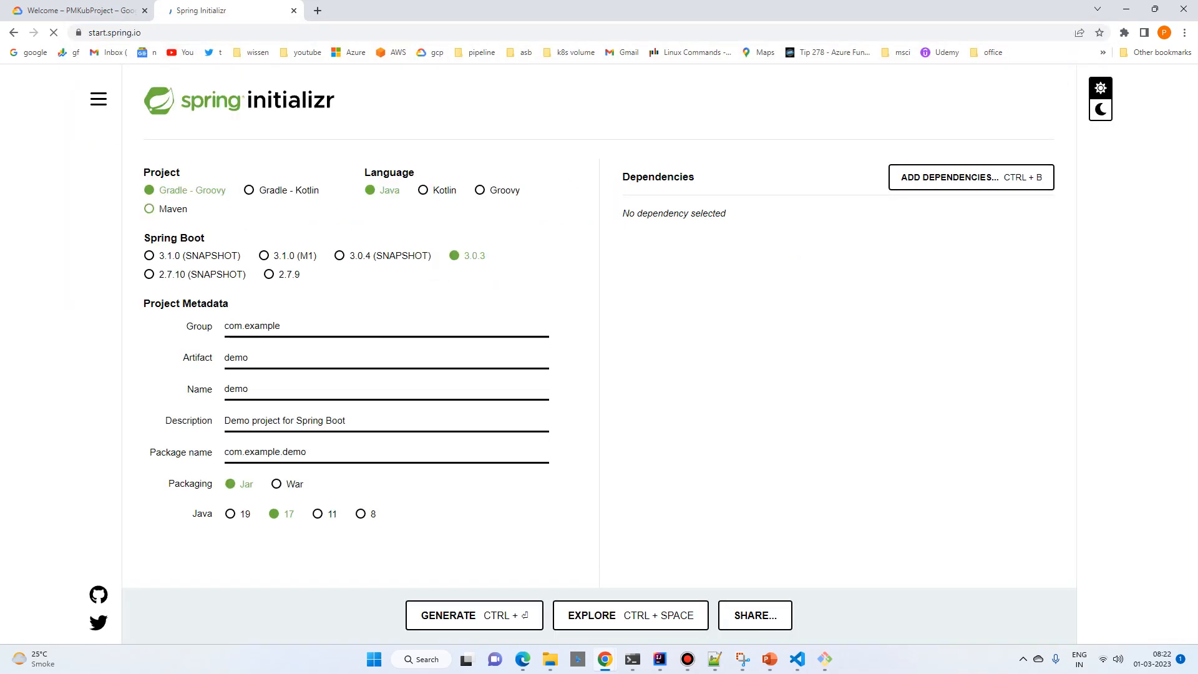
Step: Choose a Maven project and add the Spring Web dependency
left_click(970, 177)
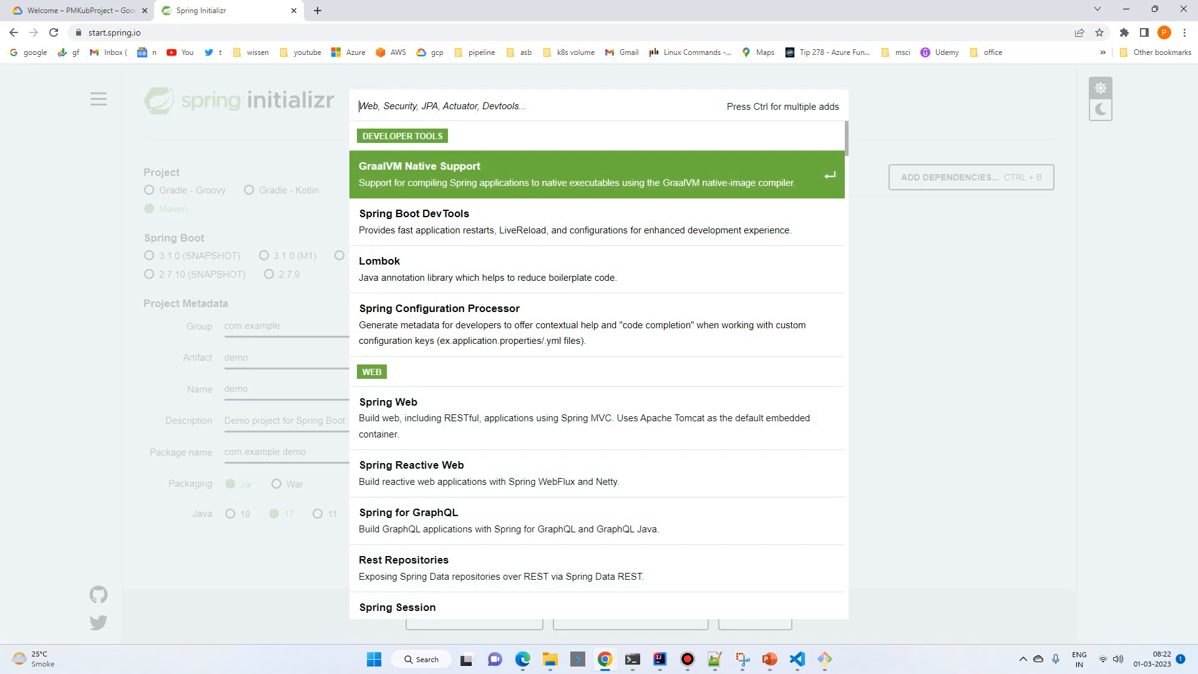
type("web")
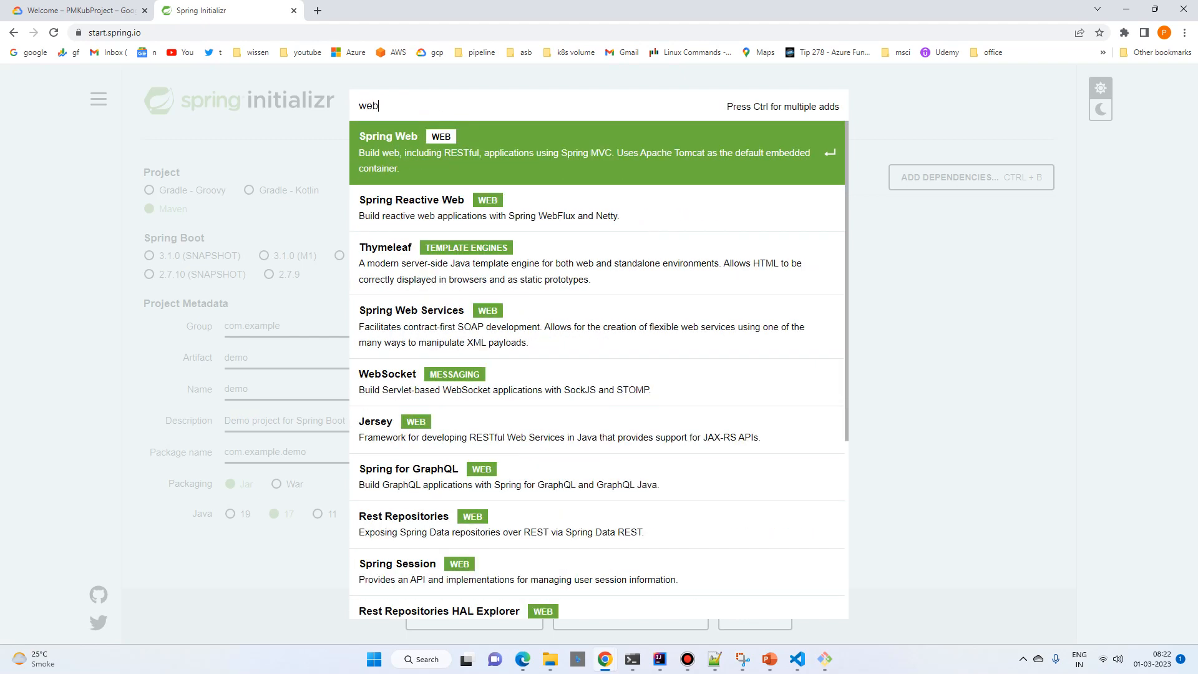
key("Return")
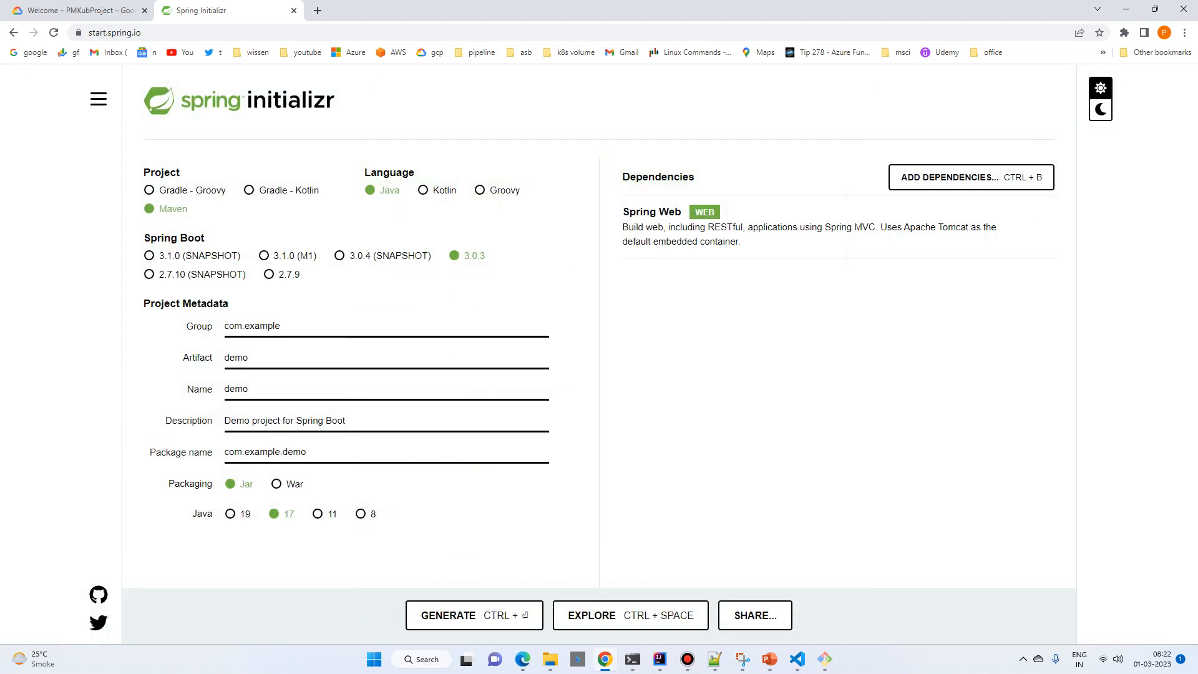
Step: Set the project's artifact to demogcp and generate the project archive
left_click(250, 357)
type("gcp")
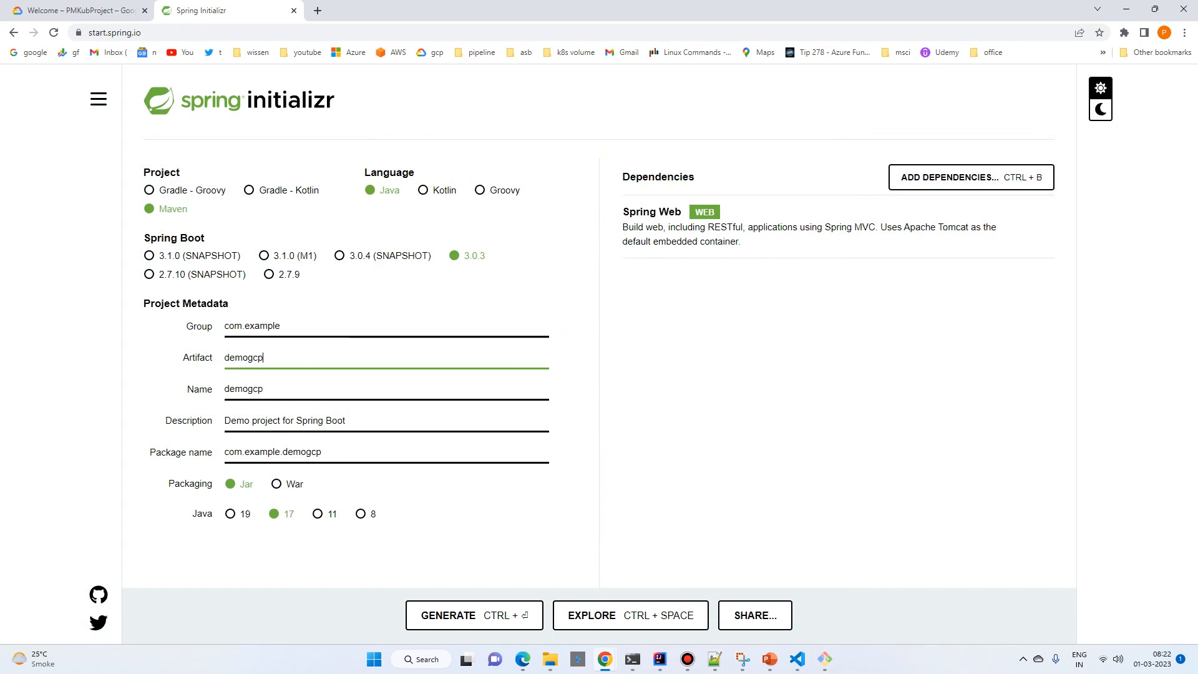
key("ctrl+Return")
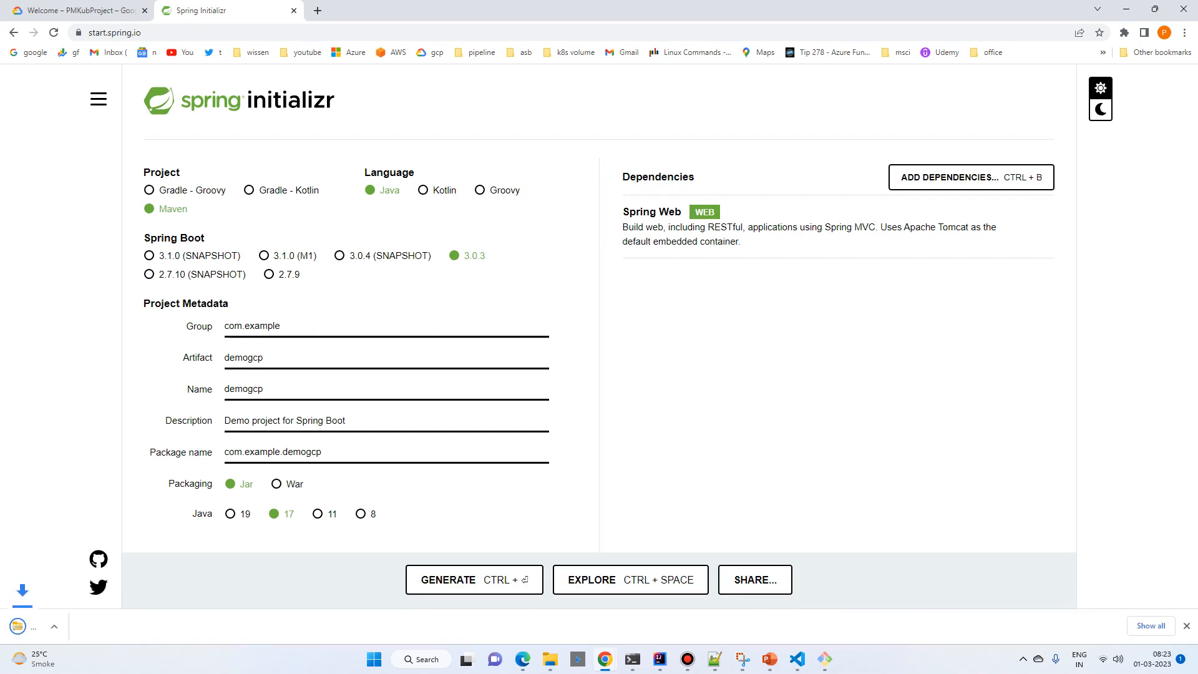
Step: Locate the downloaded demogcp.zip in its folder and copy it into C:\work\azurecicd
left_click(133, 626)
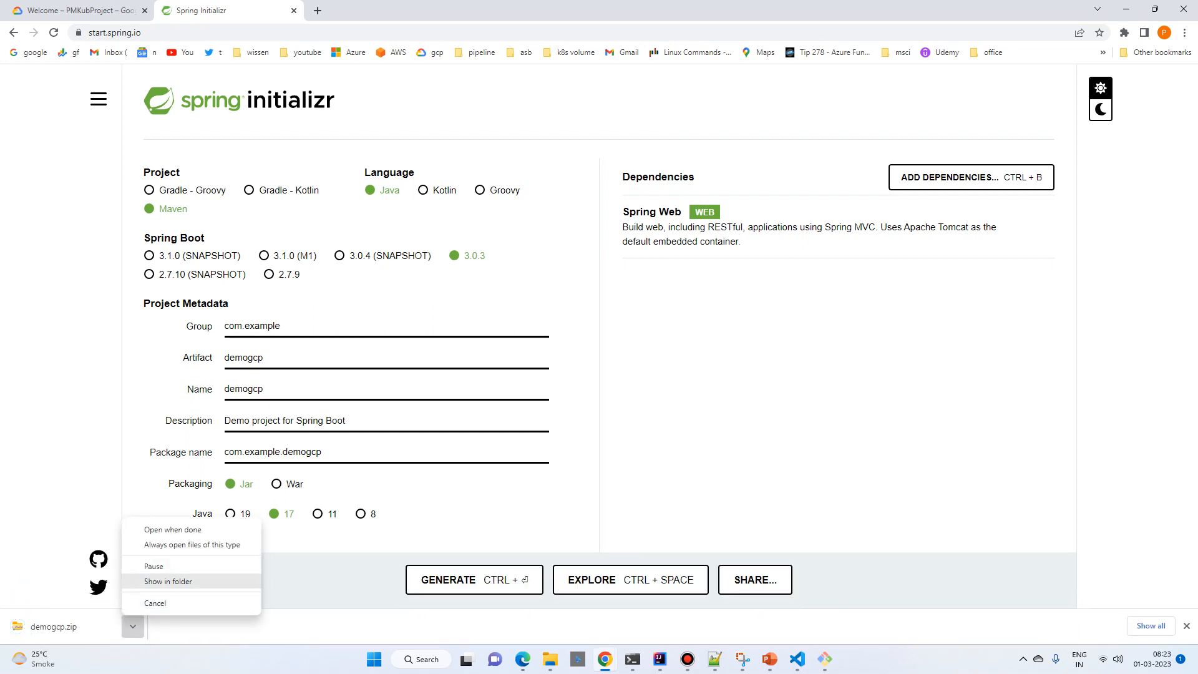
left_click(167, 580)
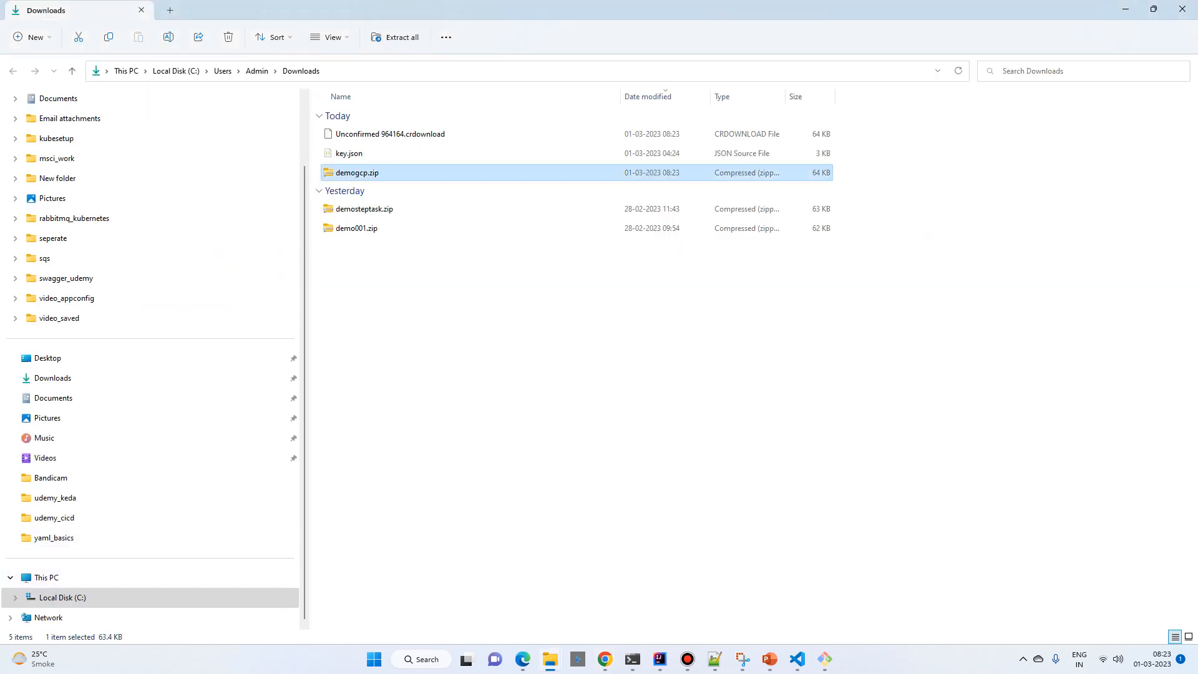
left_click(62, 597)
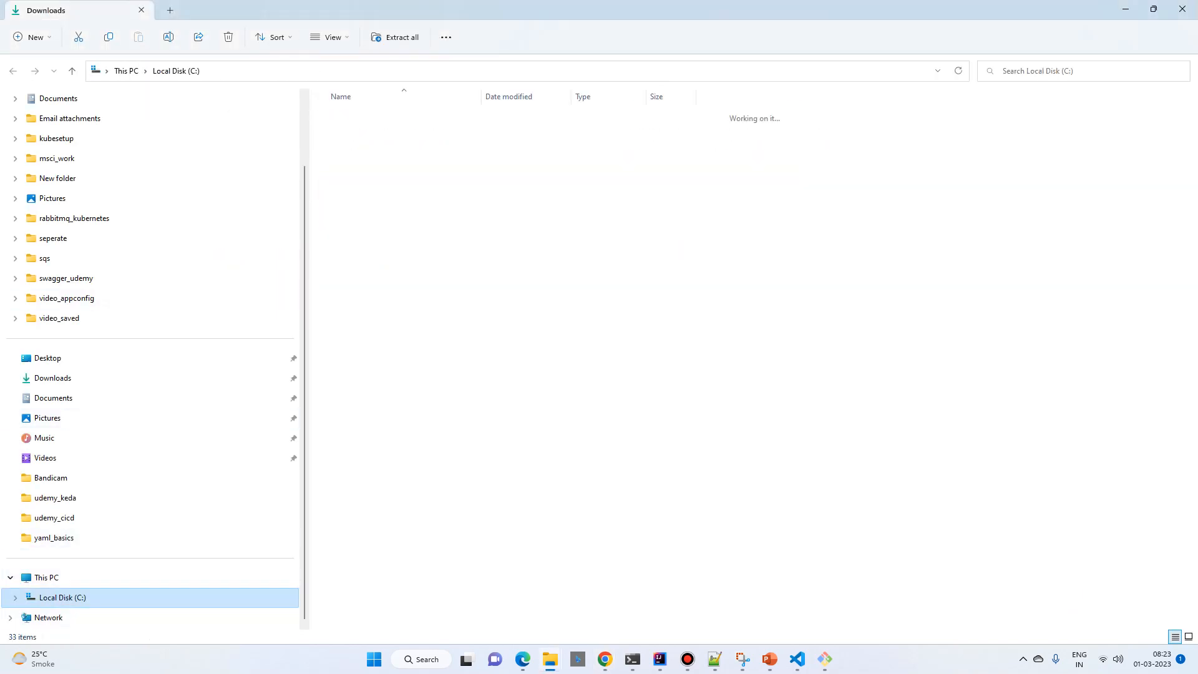
scroll(345, 542, "down", 1)
double_click(345, 620)
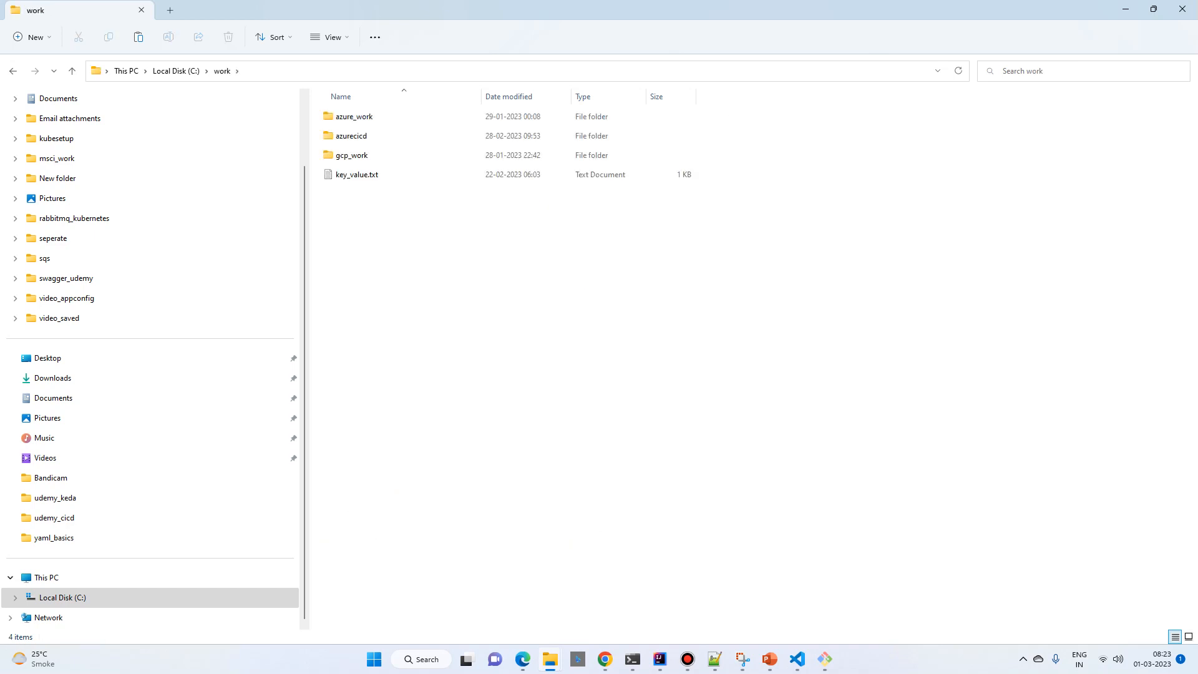
double_click(351, 135)
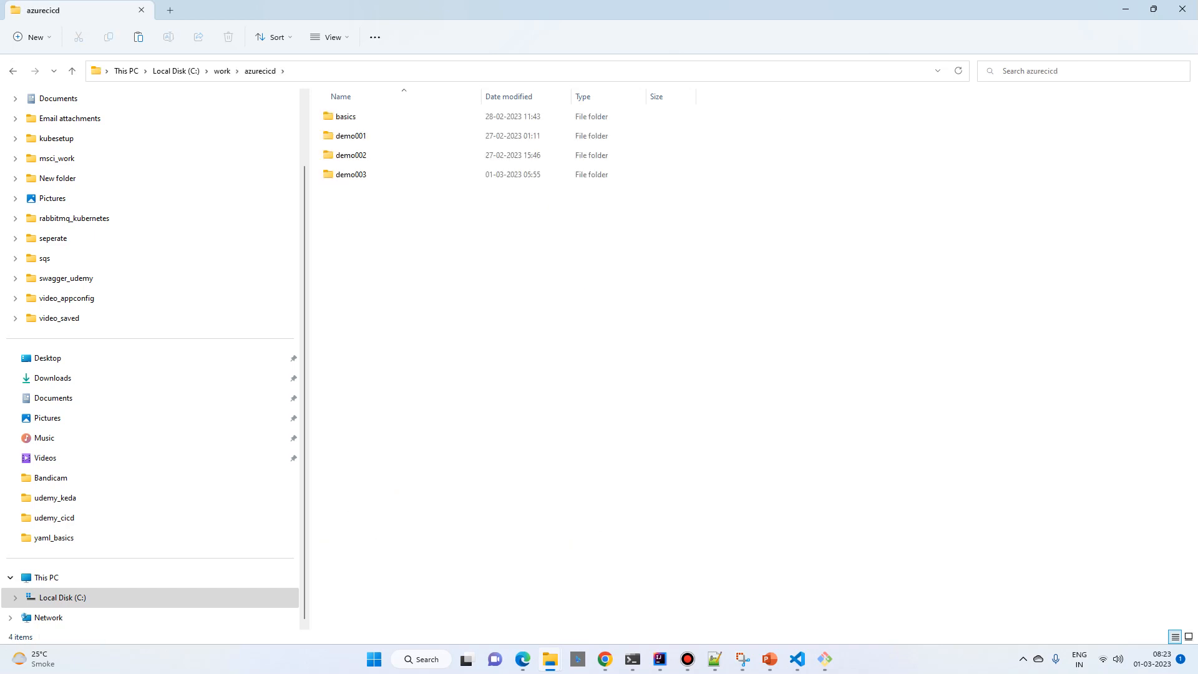
key("ctrl+v")
Step: Extract demogcp.zip in the azurecicd folder and delete the archive
right_click(360, 193)
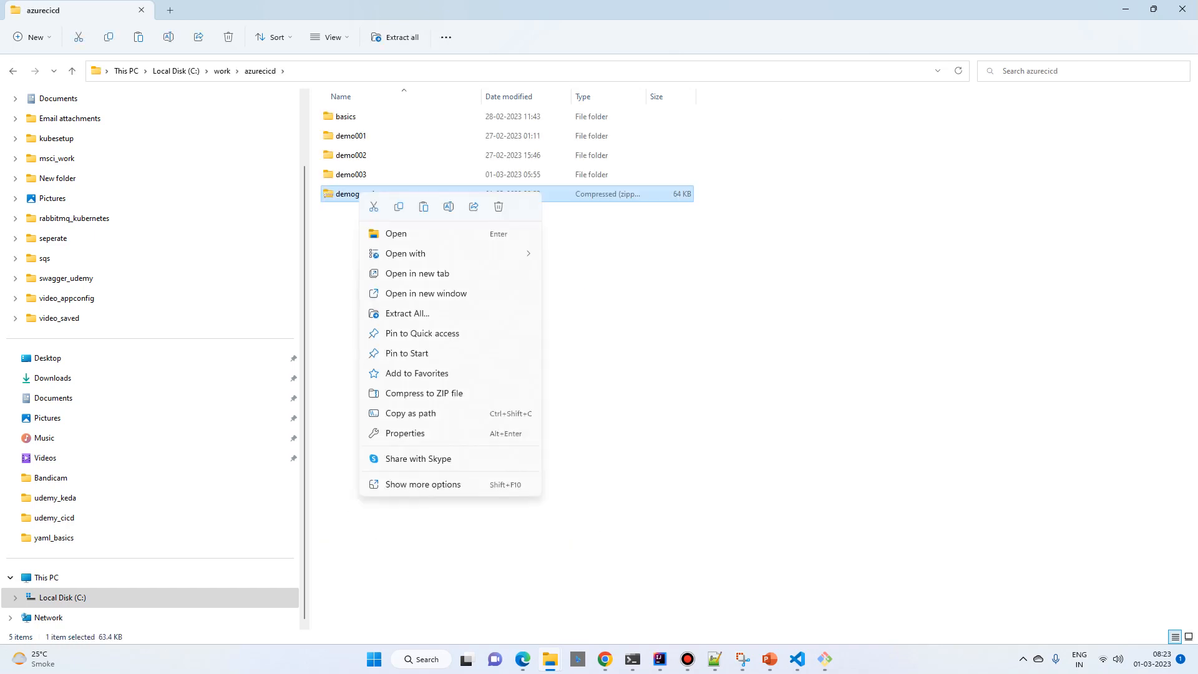
left_click(423, 484)
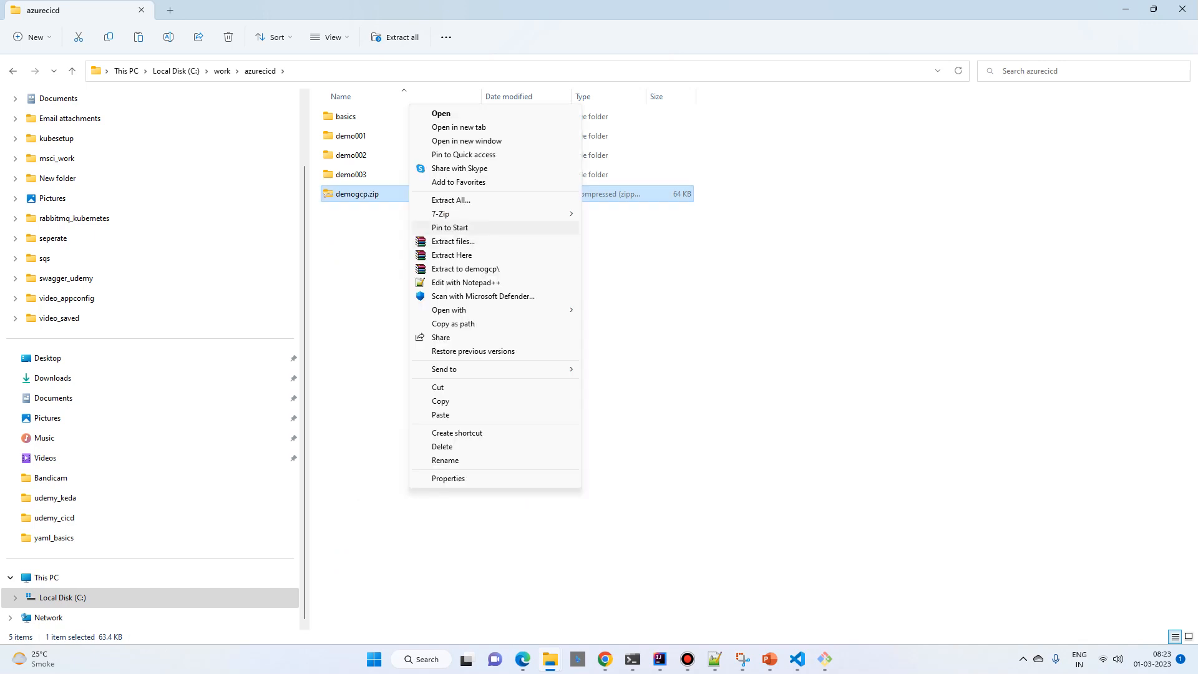
mouse_move(449, 213)
left_click(623, 257)
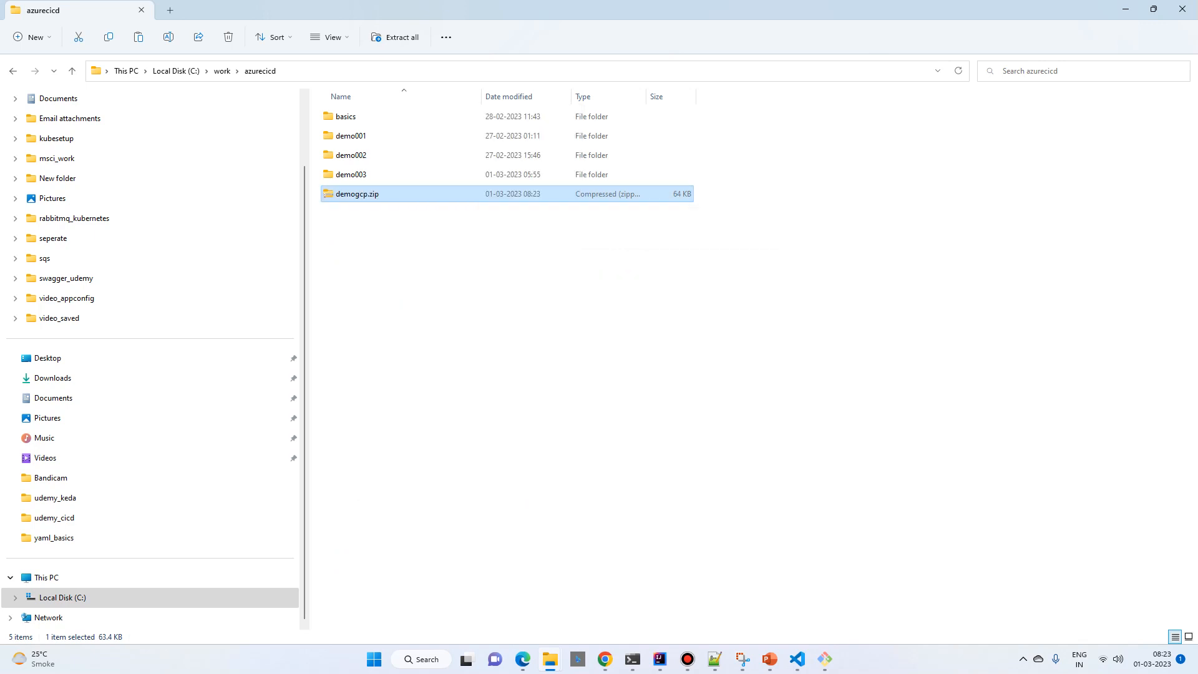
key("Delete")
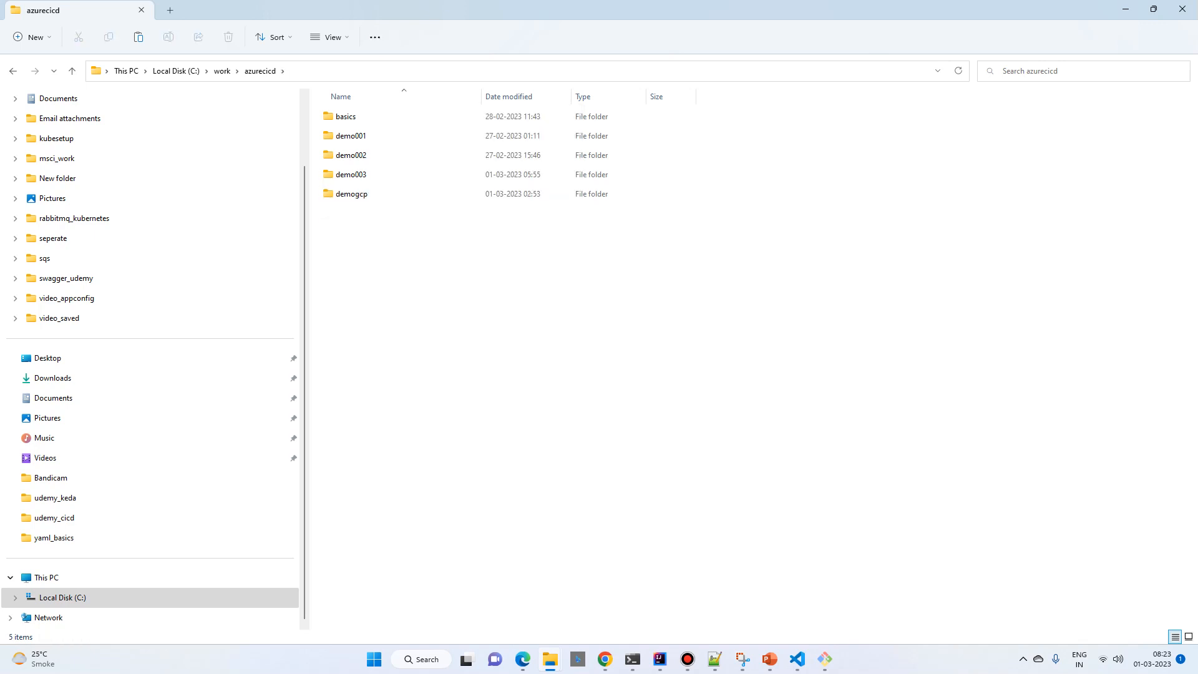
Step: Copy the path of the extracted demogcp folder and switch to the googlepubsub project window in IntelliJ IDEA
double_click(374, 194)
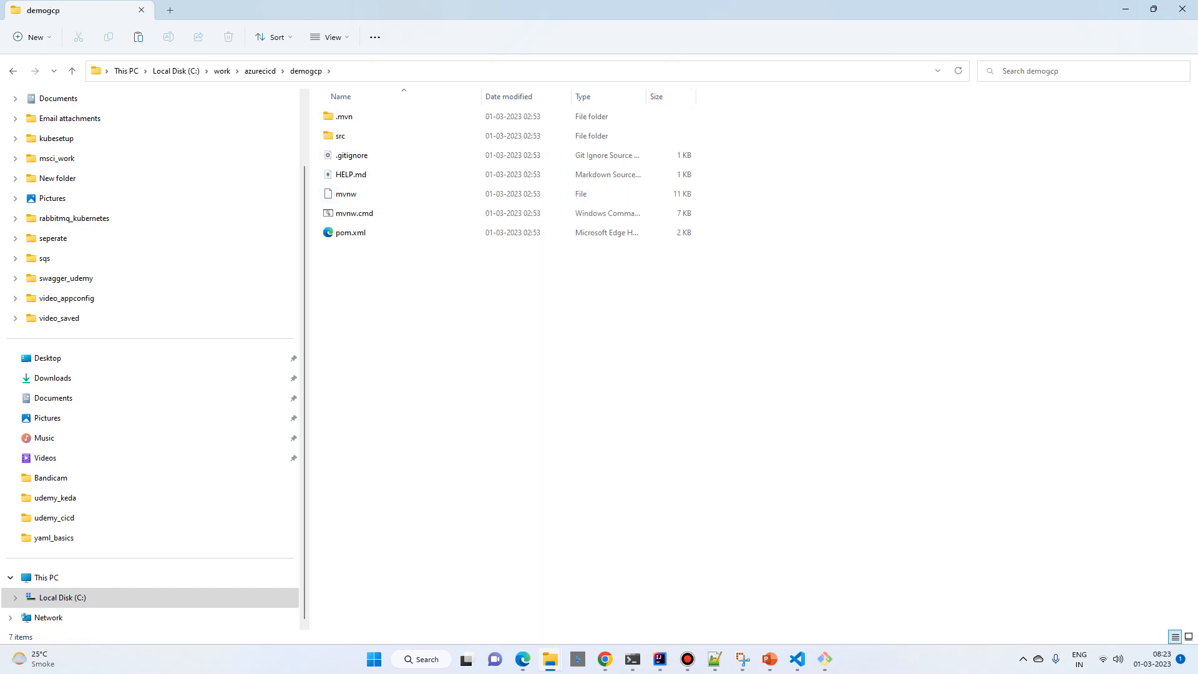
left_click(425, 71)
key("ctrl+c")
left_click(659, 659)
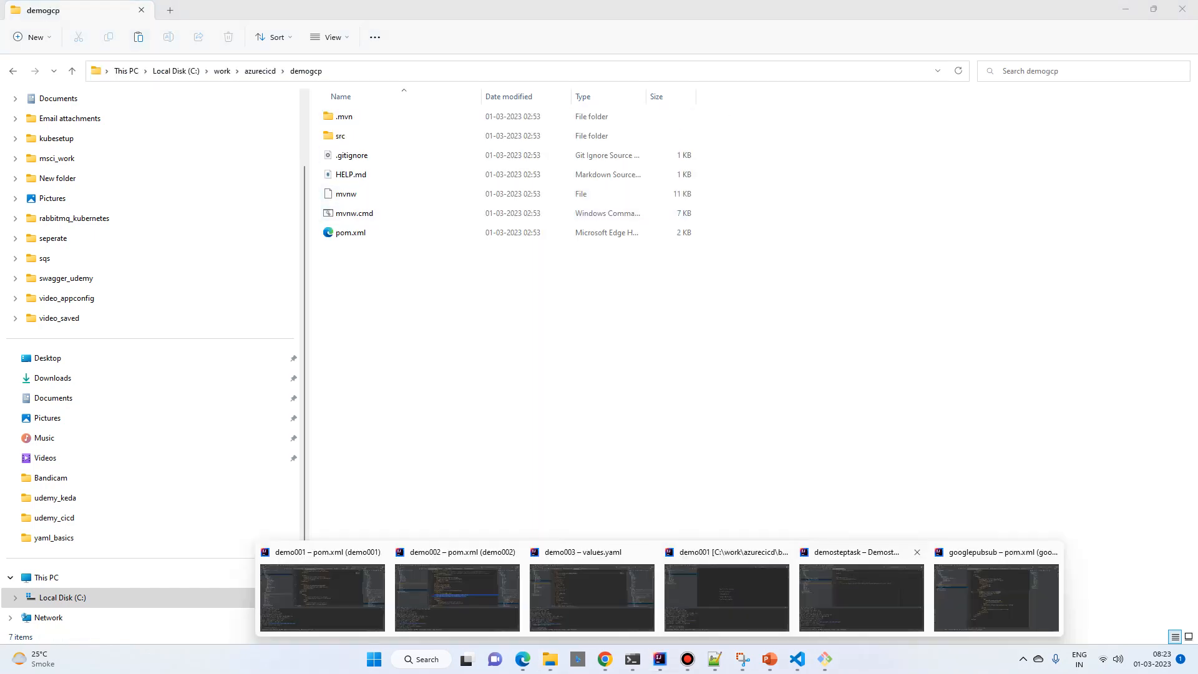
left_click(995, 630)
Step: Import C:\work\azurecicd\demogcp as a project from existing sources, trust it and open it in the current window
key("alt+f")
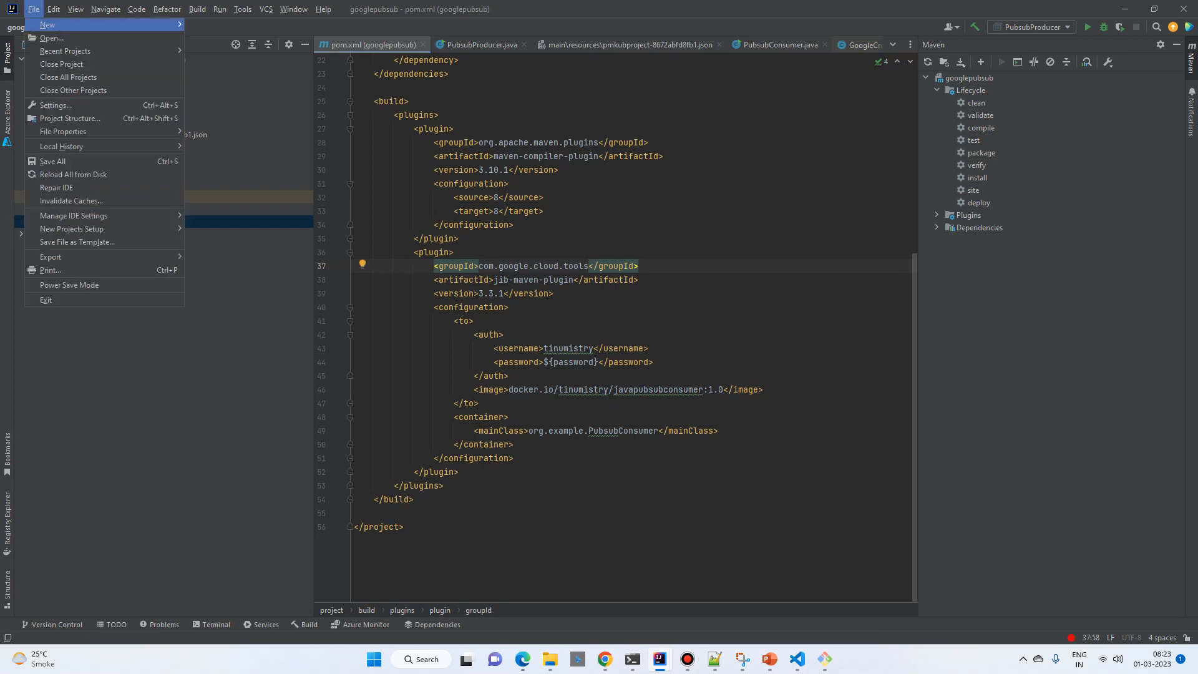
key("Right")
key("Down")
key("Return")
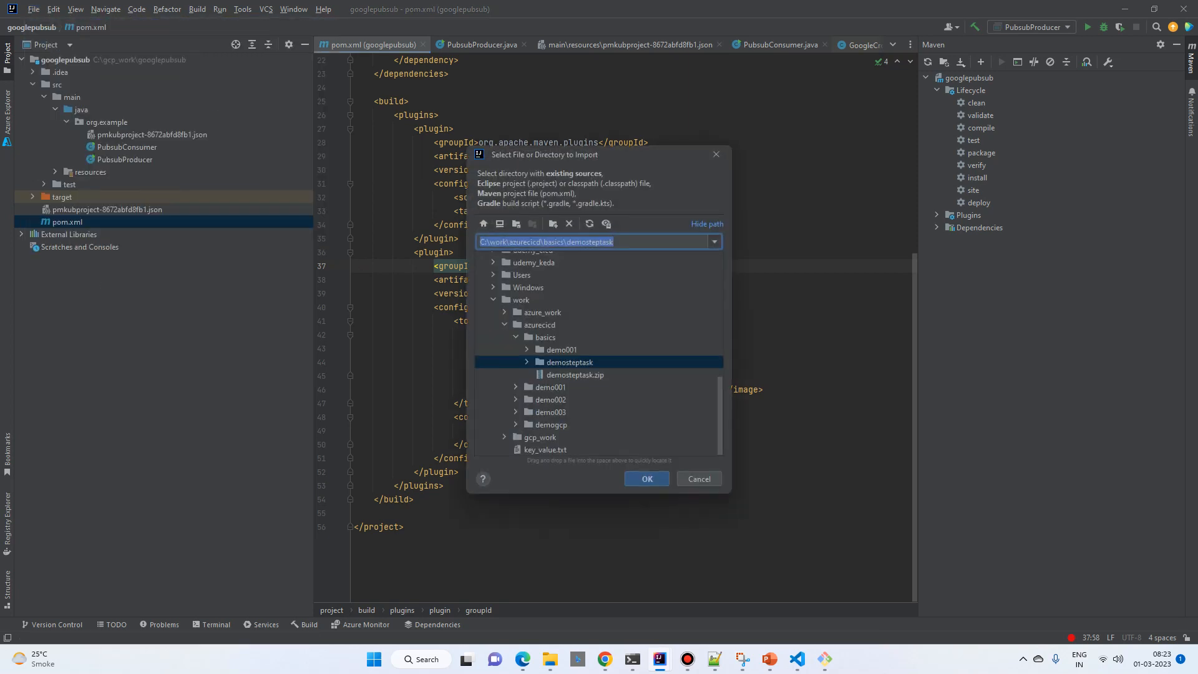
key("ctrl+v")
key("Return")
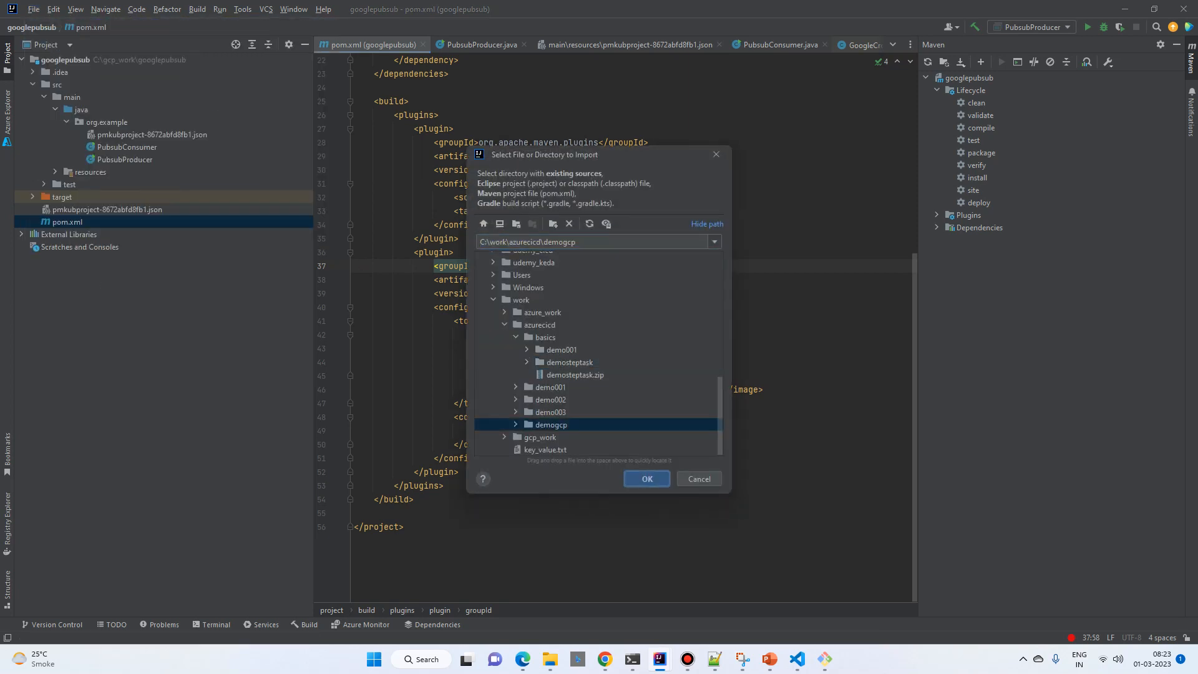
key("Return")
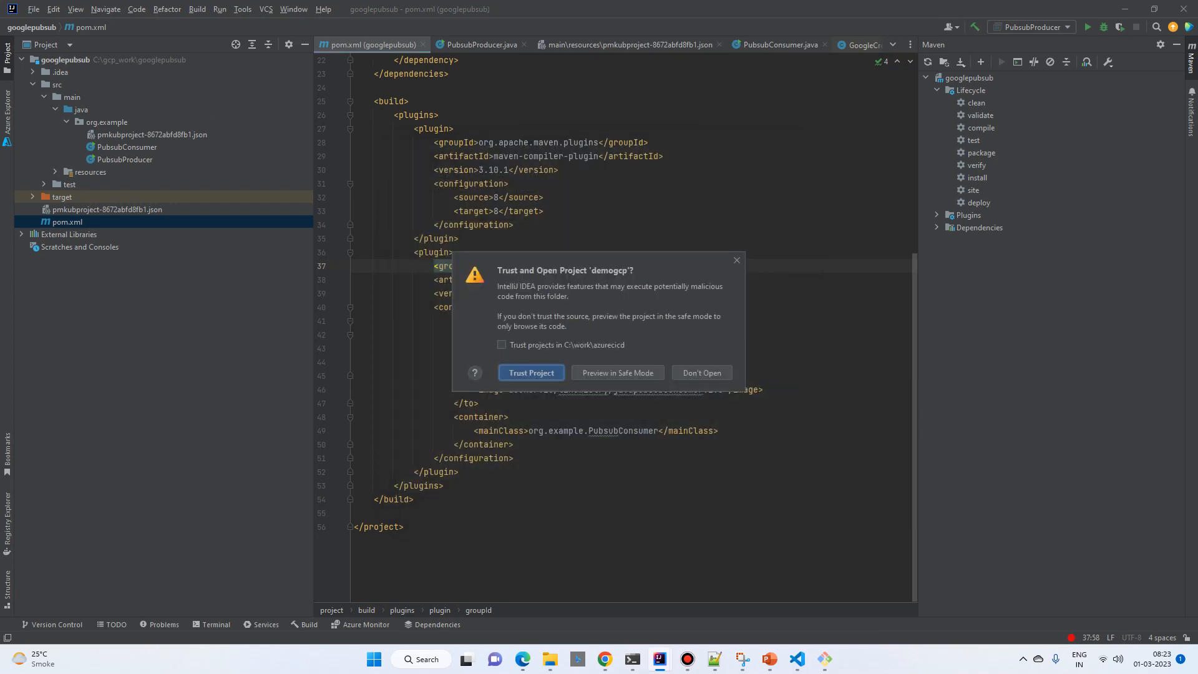
key("Return")
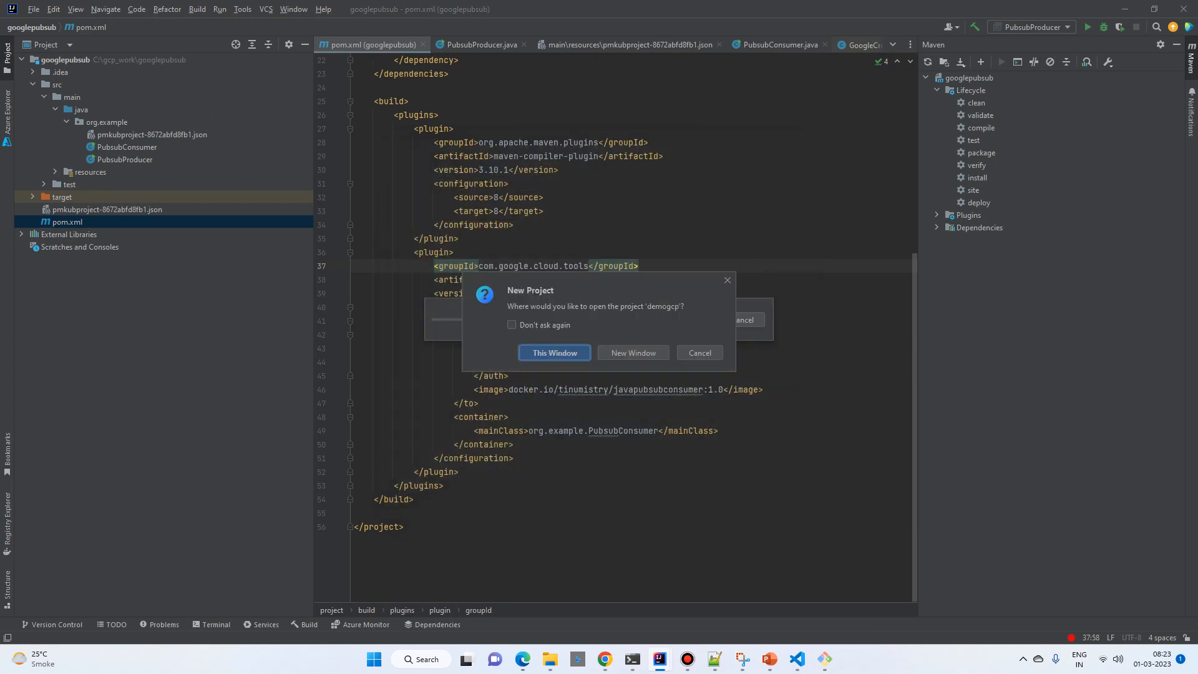
key("Return")
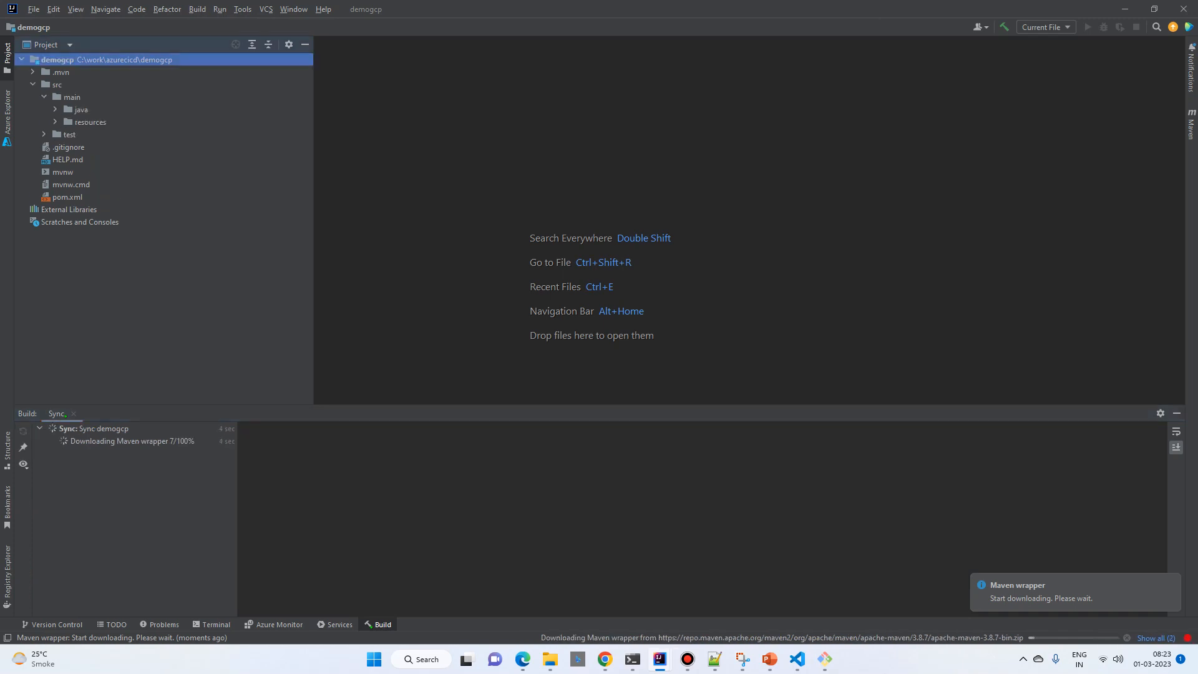
Step: Open DemogcpApplication.java from the com.example.demogcp package and run the application
right_click(588, 125)
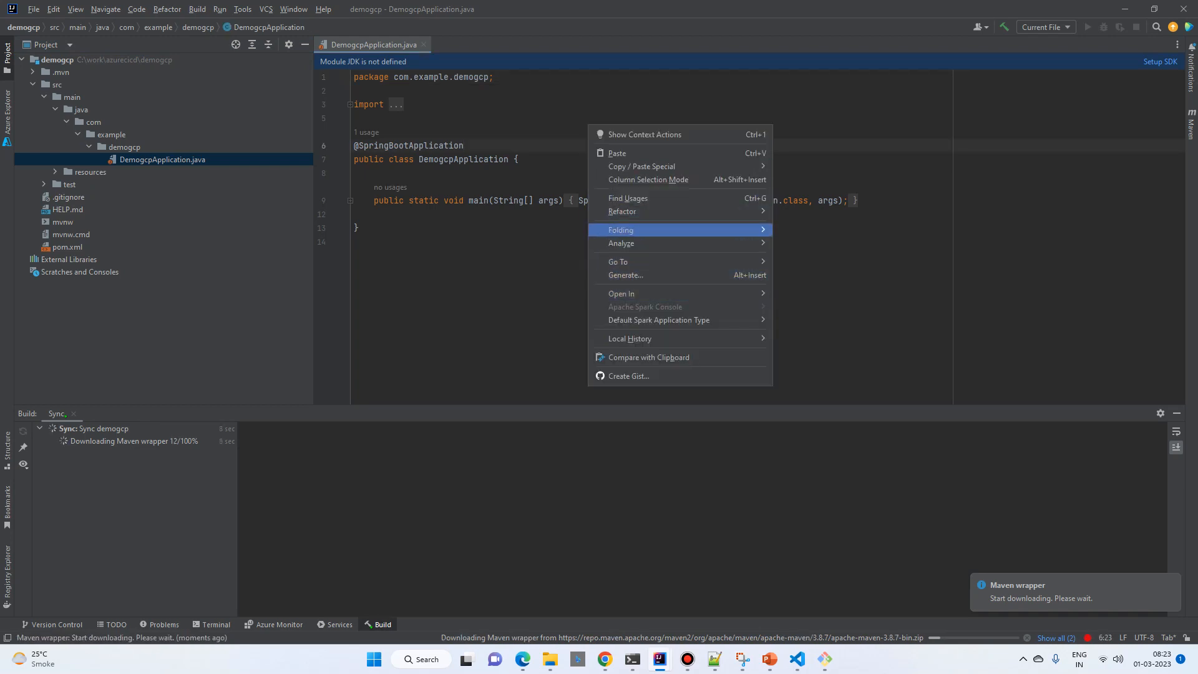
left_click(551, 160)
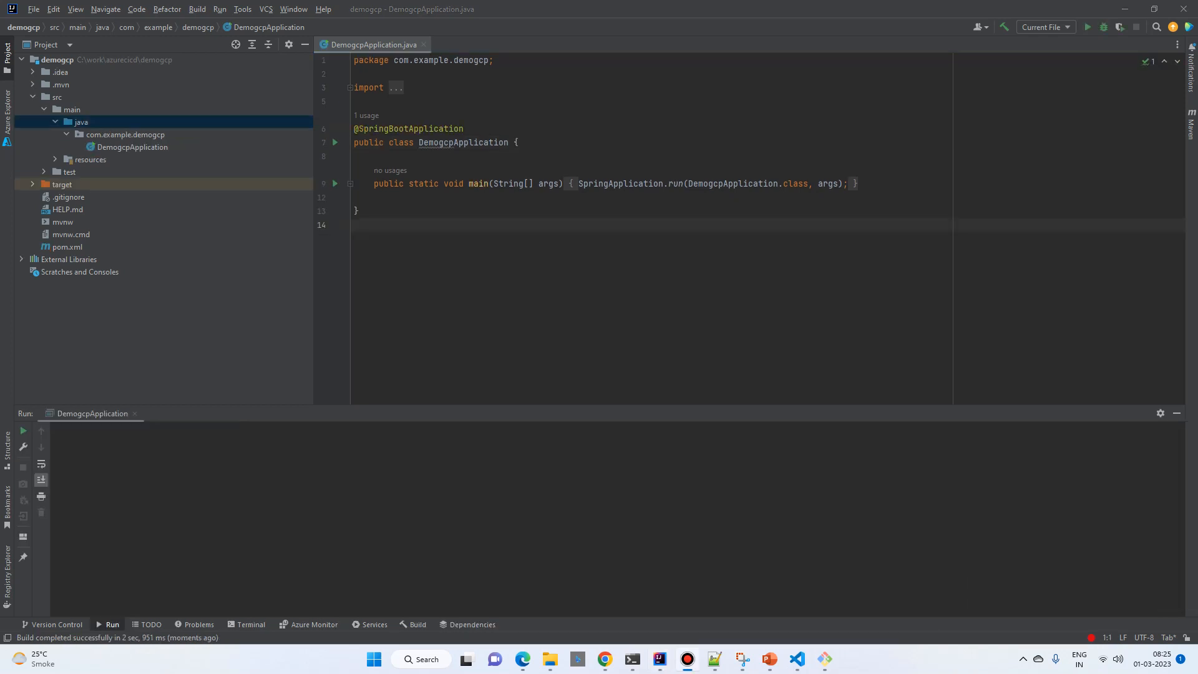
right_click(609, 121)
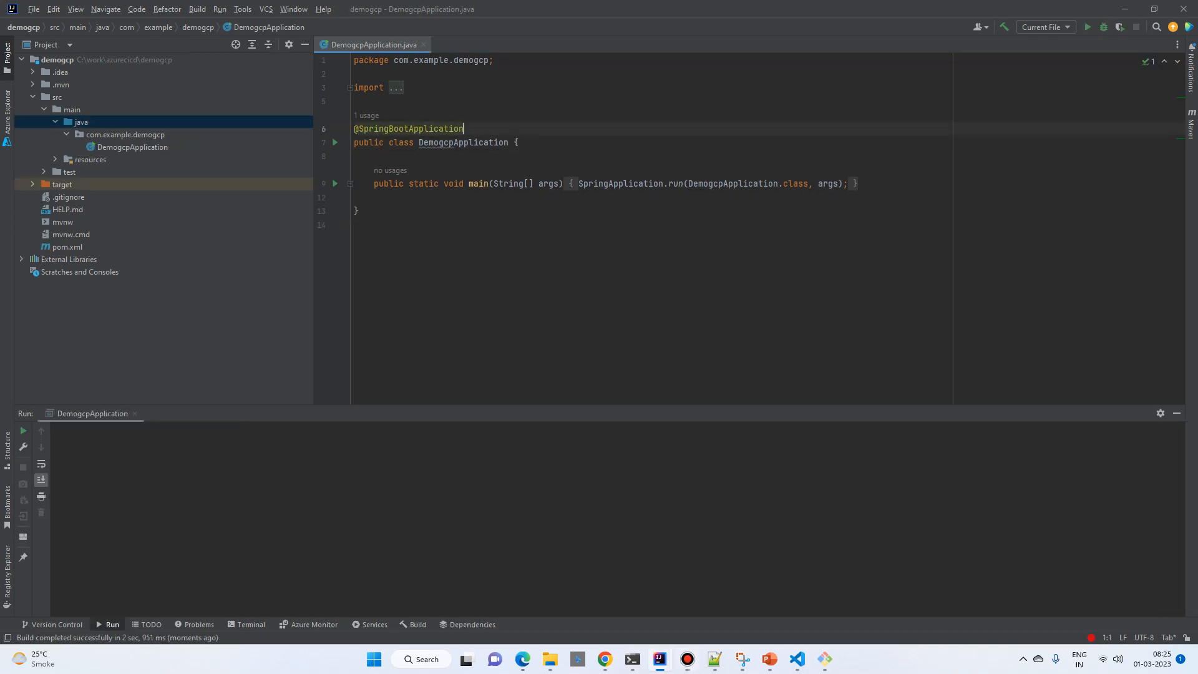
left_click(652, 290)
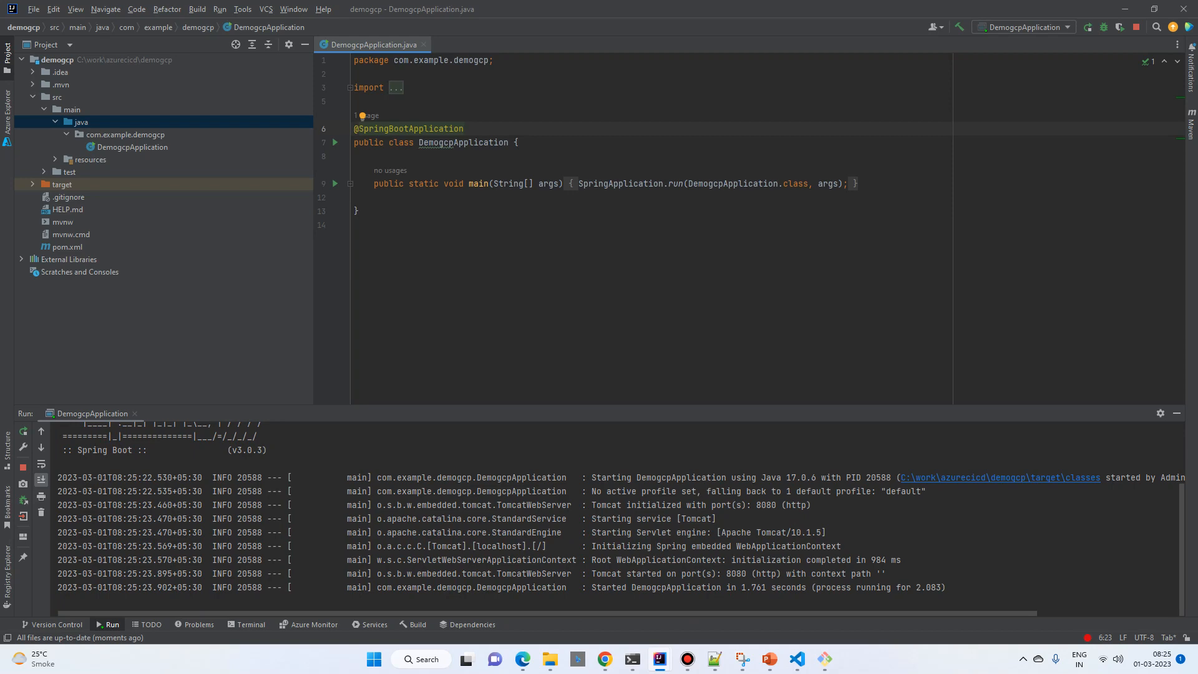
Step: Check the running application at localhost:8080 in a new Chrome tab
key("alt+Tab")
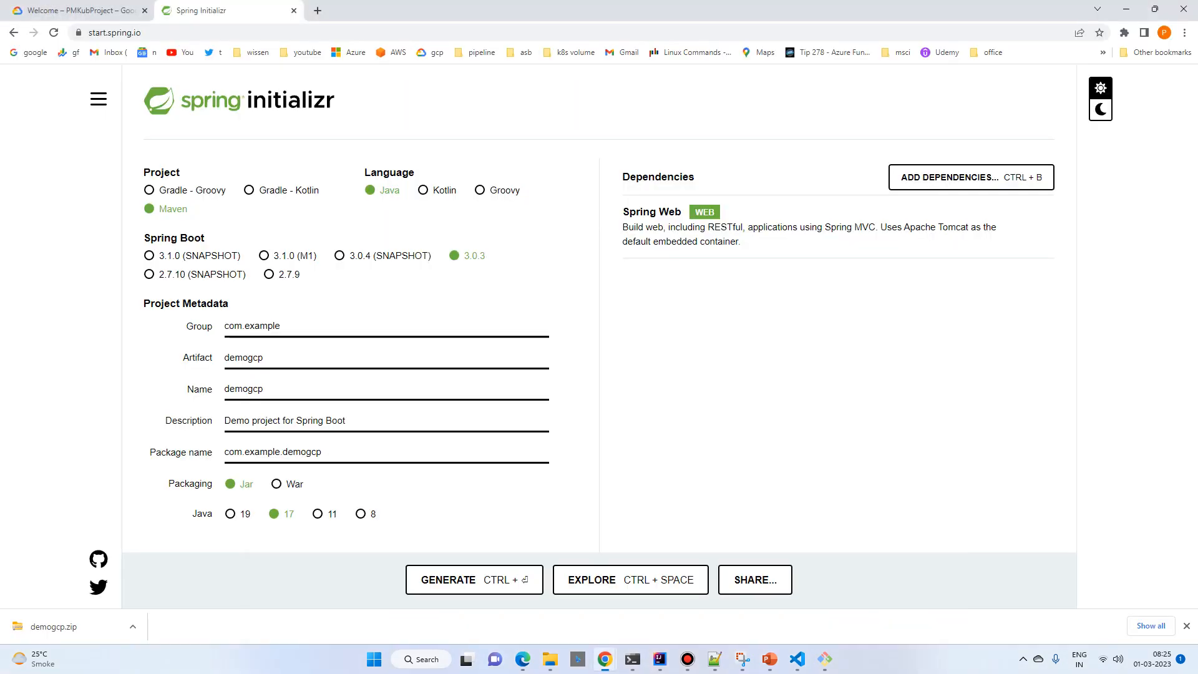
key("ctrl+t")
type("localhost:8080")
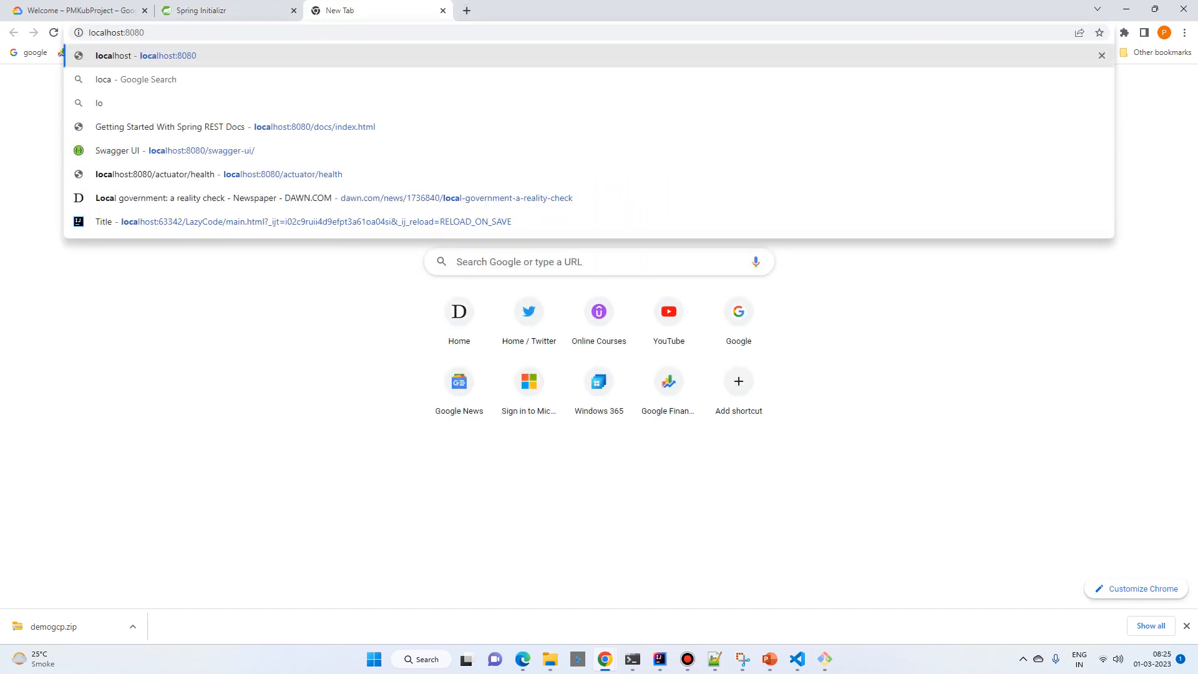
key("Return")
Step: Switch back to IntelliJ IDEA and create a Java class named DemoGcpController in the com.example.demogcp package
left_click(660, 659)
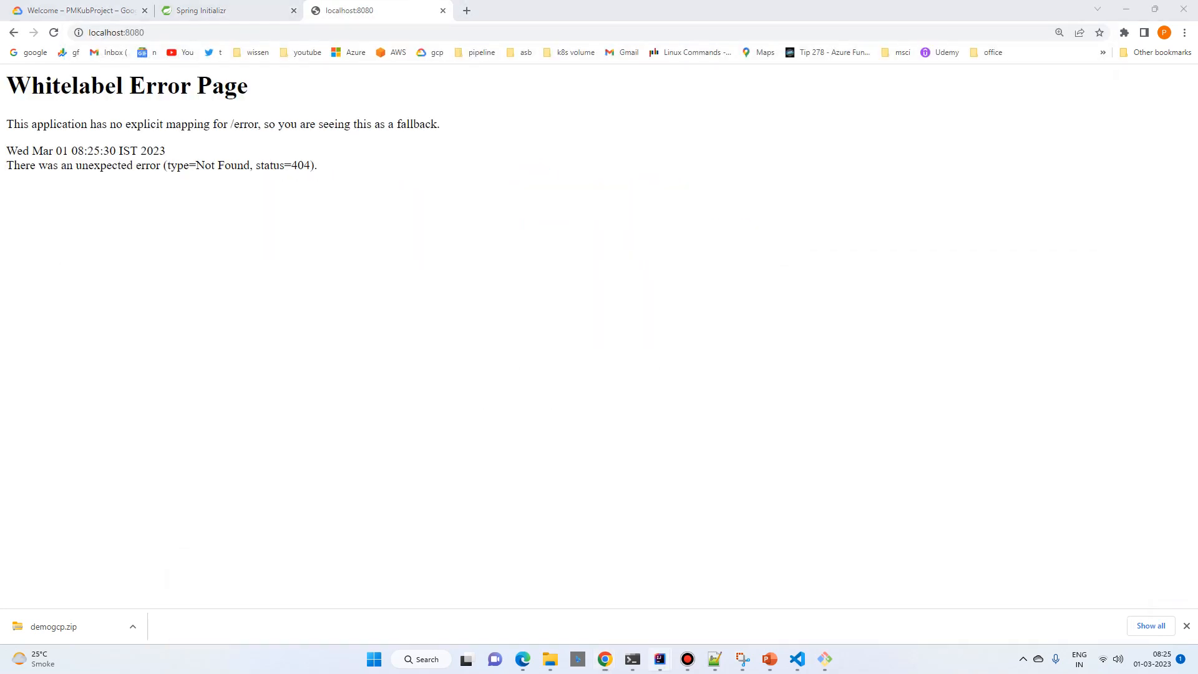
left_click(1056, 595)
left_click(354, 226)
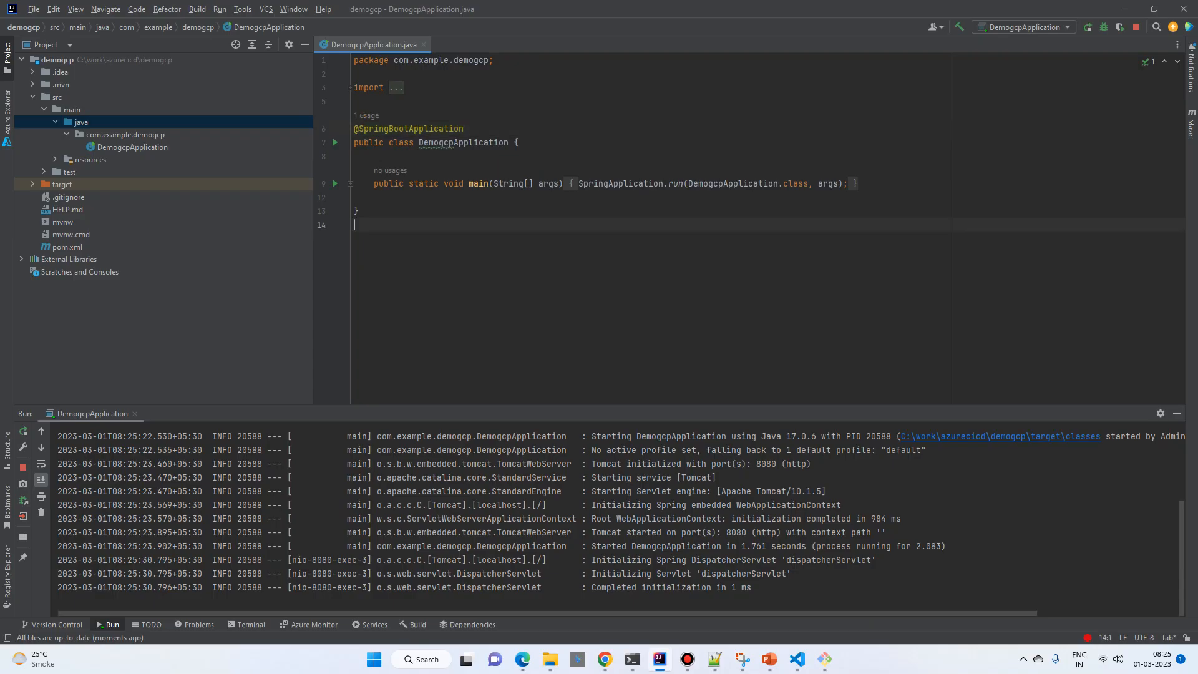
left_click(125, 134)
right_click(141, 133)
mouse_move(249, 139)
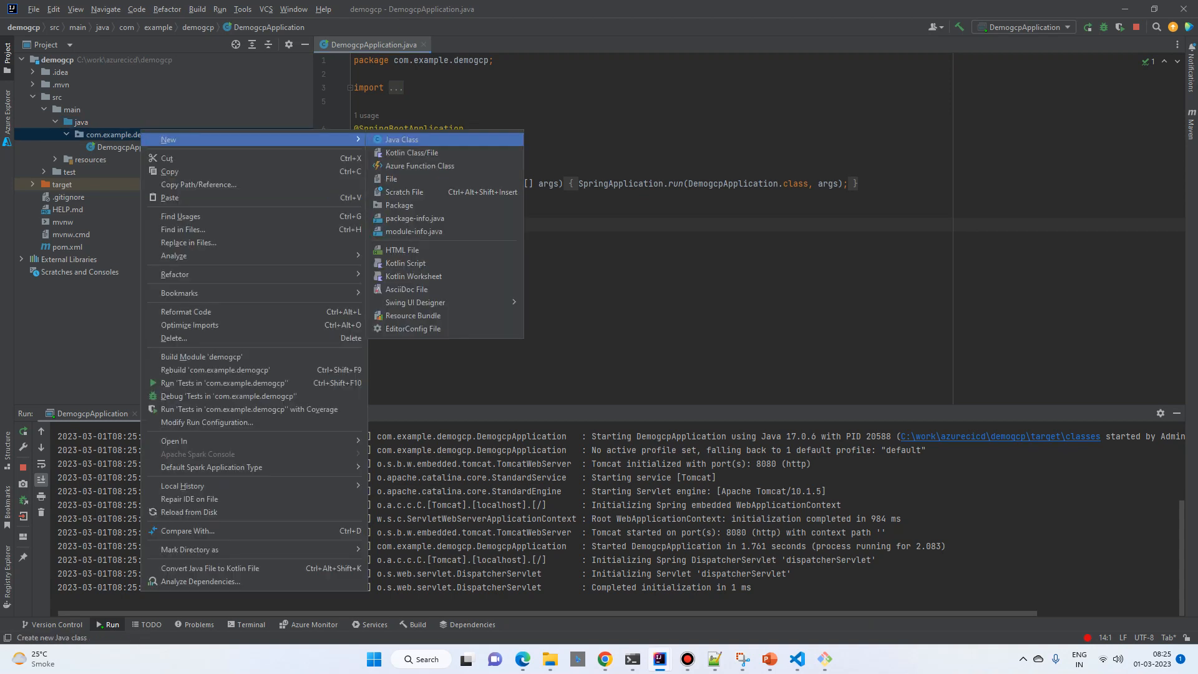
left_click(401, 140)
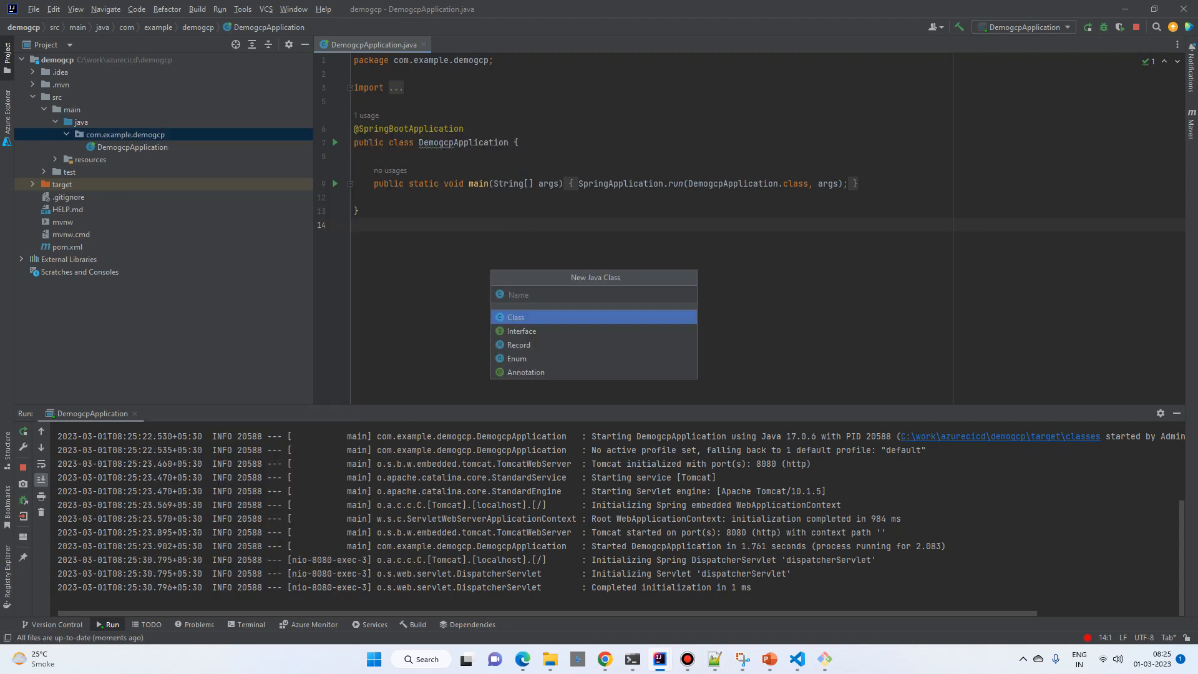
type("DemoGcpController")
key("Return")
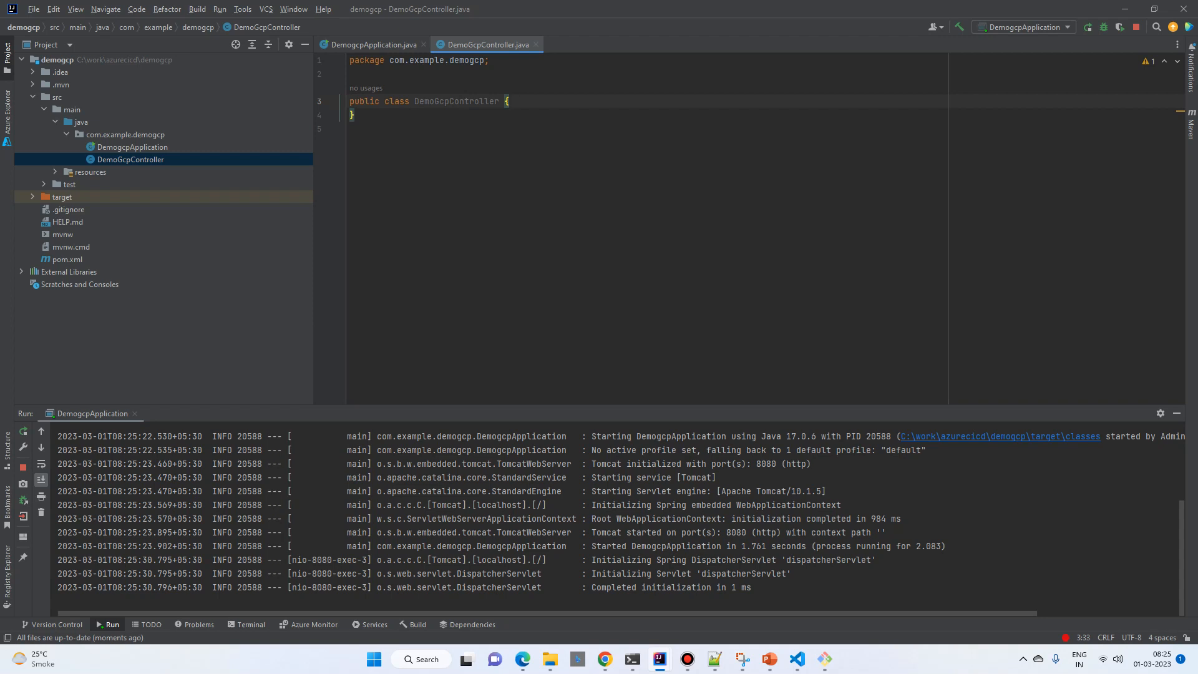
key("Up")
key("Return")
type("@re")
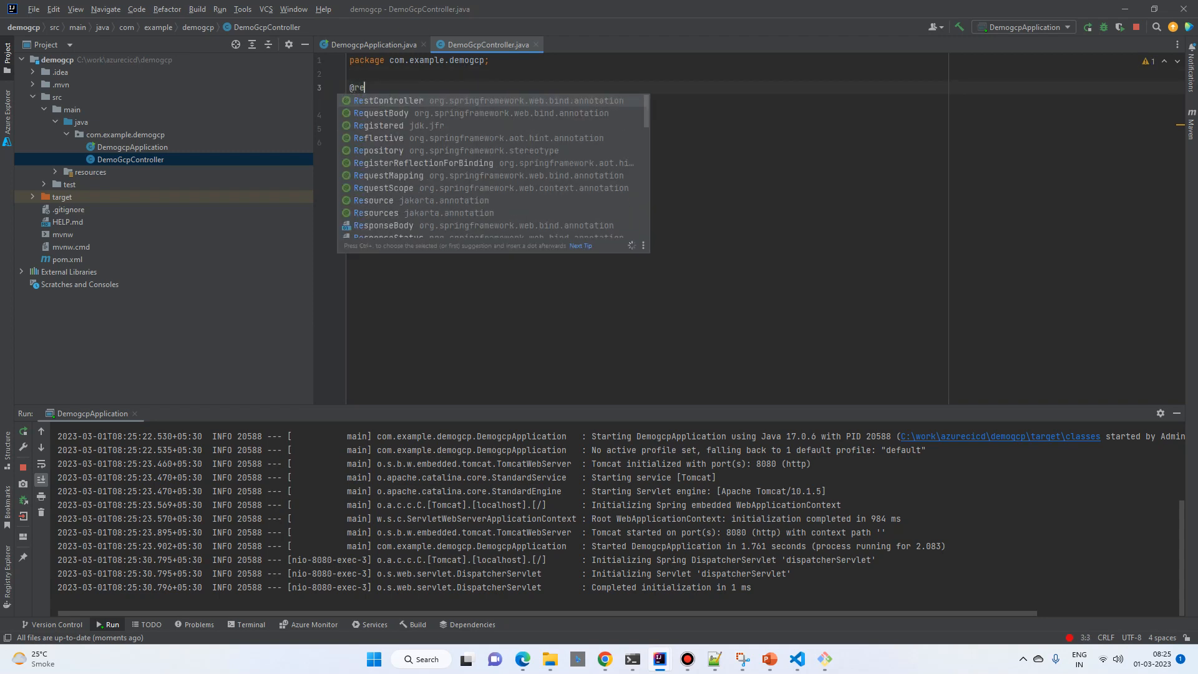
key("Return")
key("Down")
key("End")
key("Return")
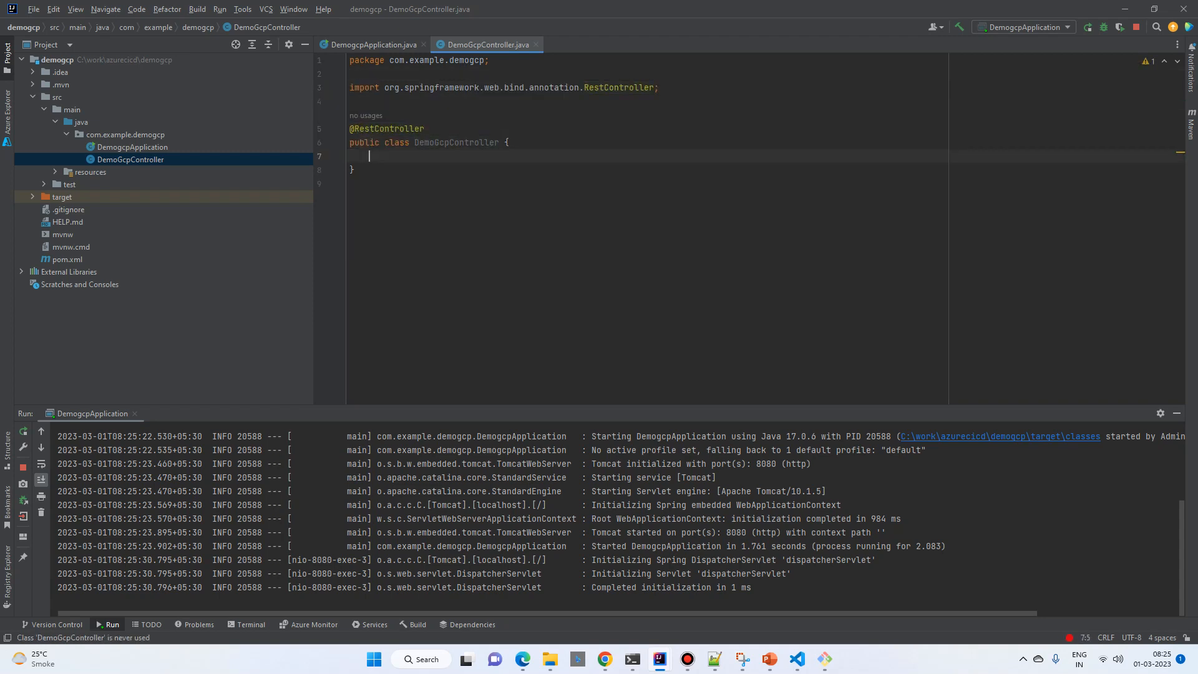
Step: Declare a public String method sayHello() with an empty body in DemoGcpController
type("public String ")
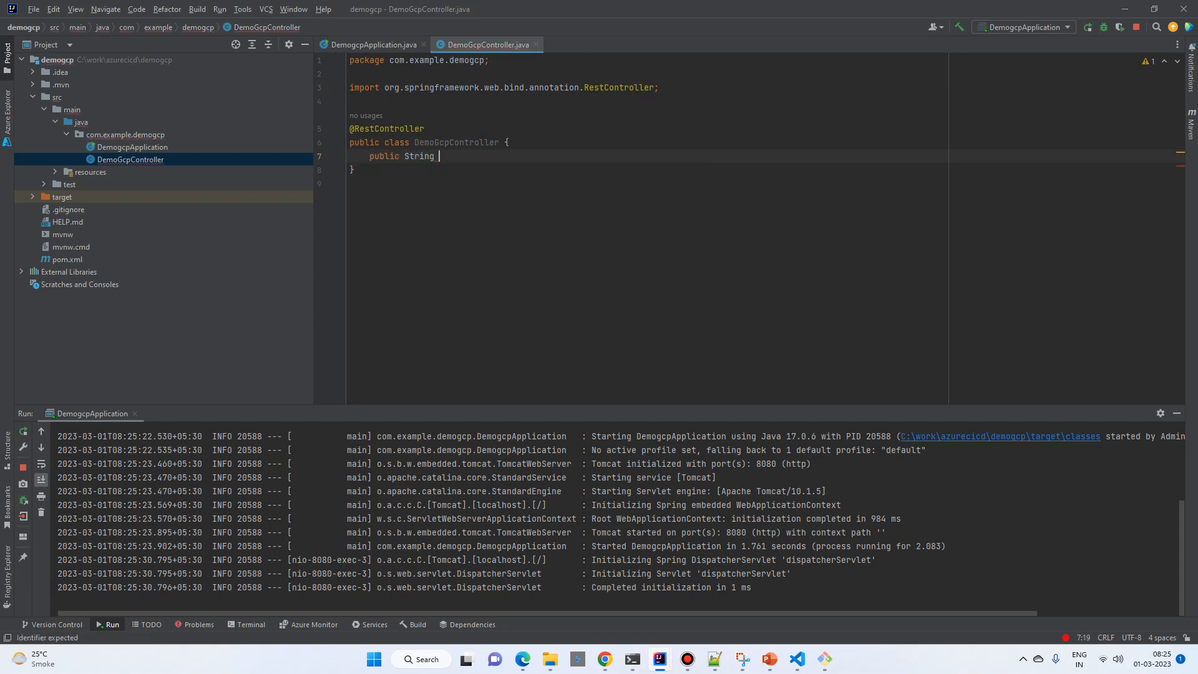
type("sayHello(){\\")
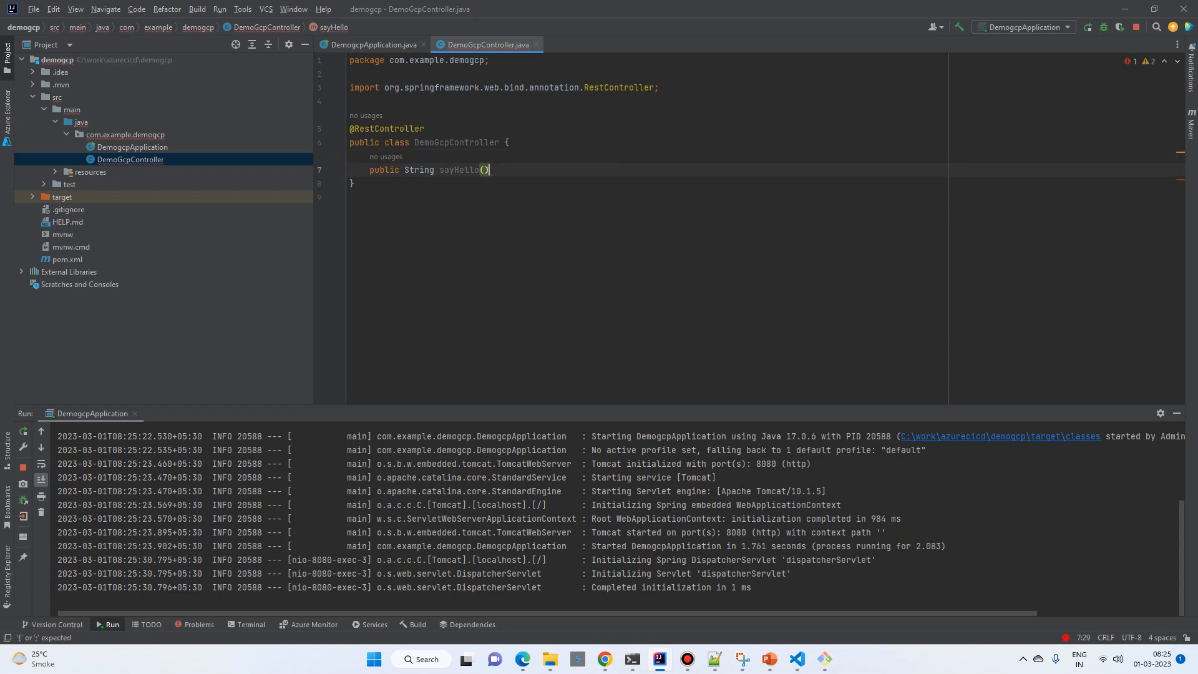
key("Return")
key("Up")
key("End")
key("BackSpace")
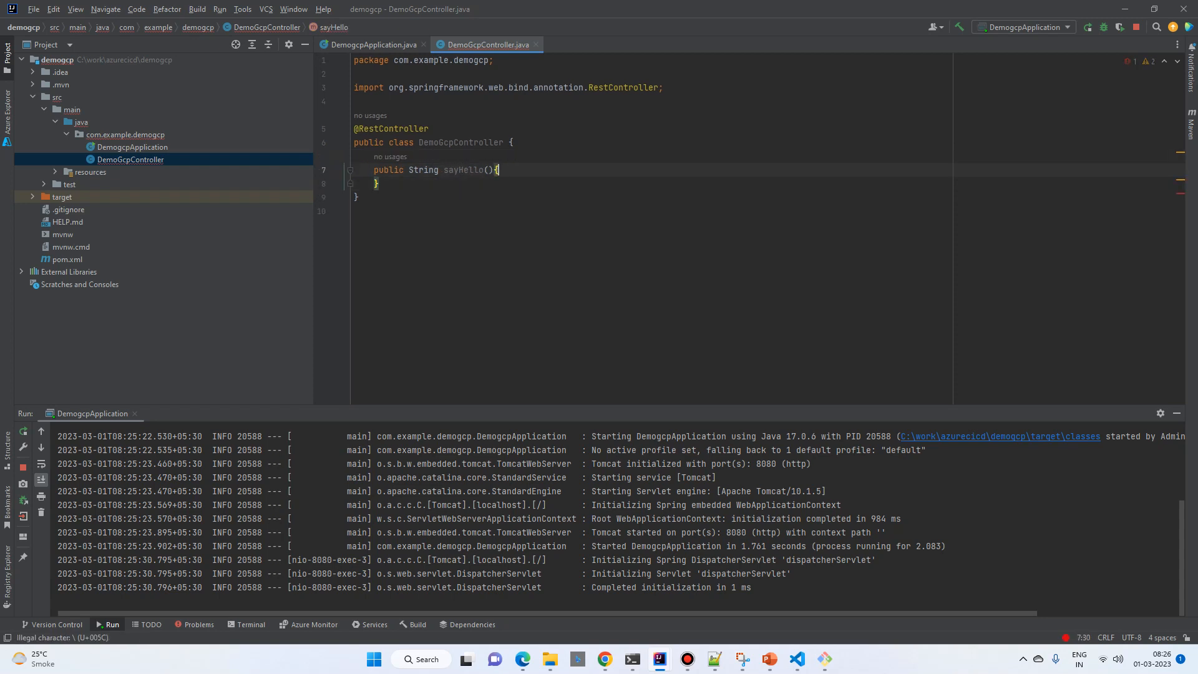
key("Up")
key("Return")
key("BackSpace")
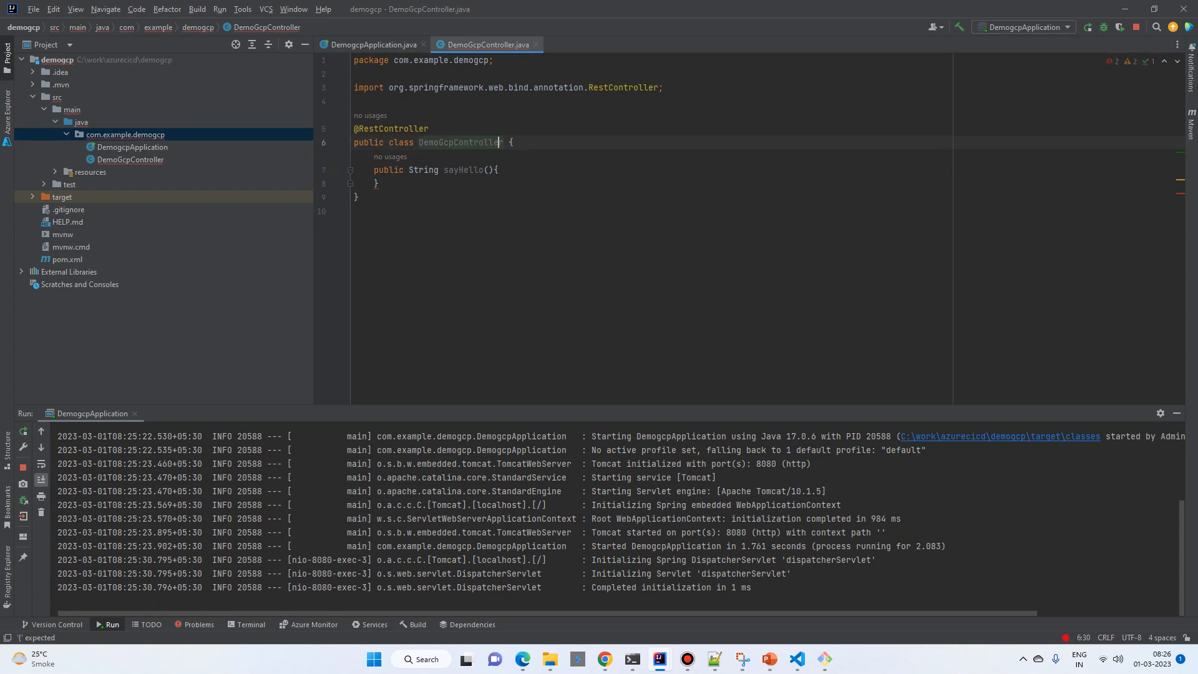
key("Down")
key("Home")
key("Return")
key("Up")
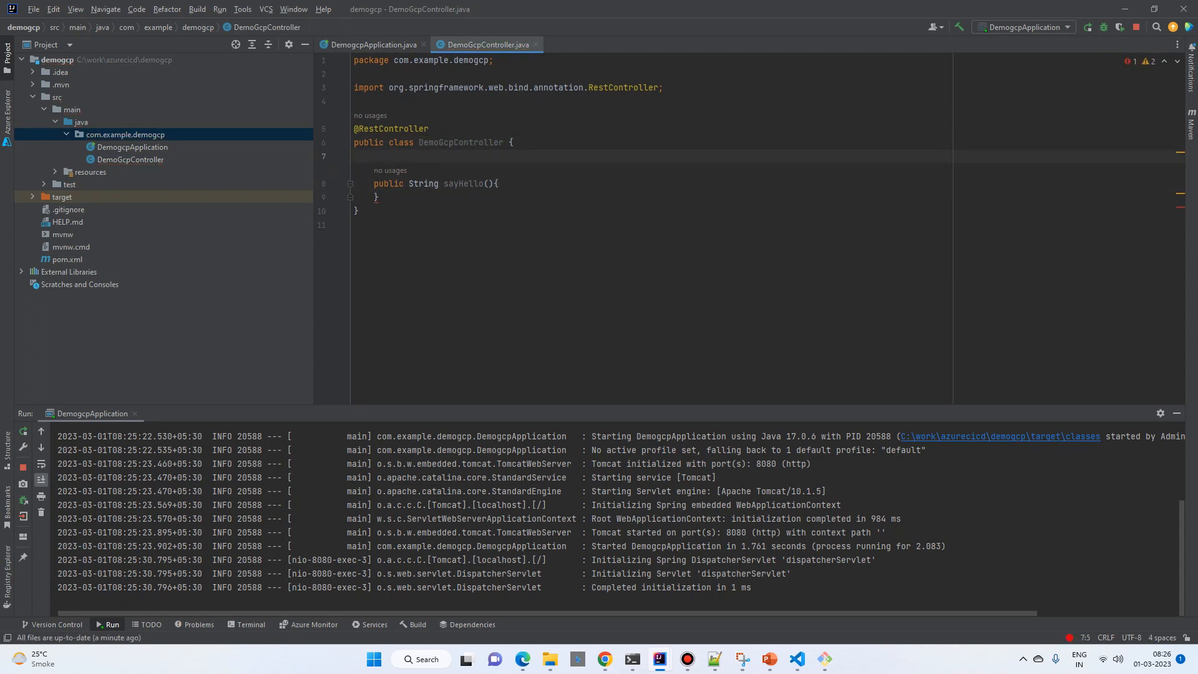
type("@Get")
key("Return")
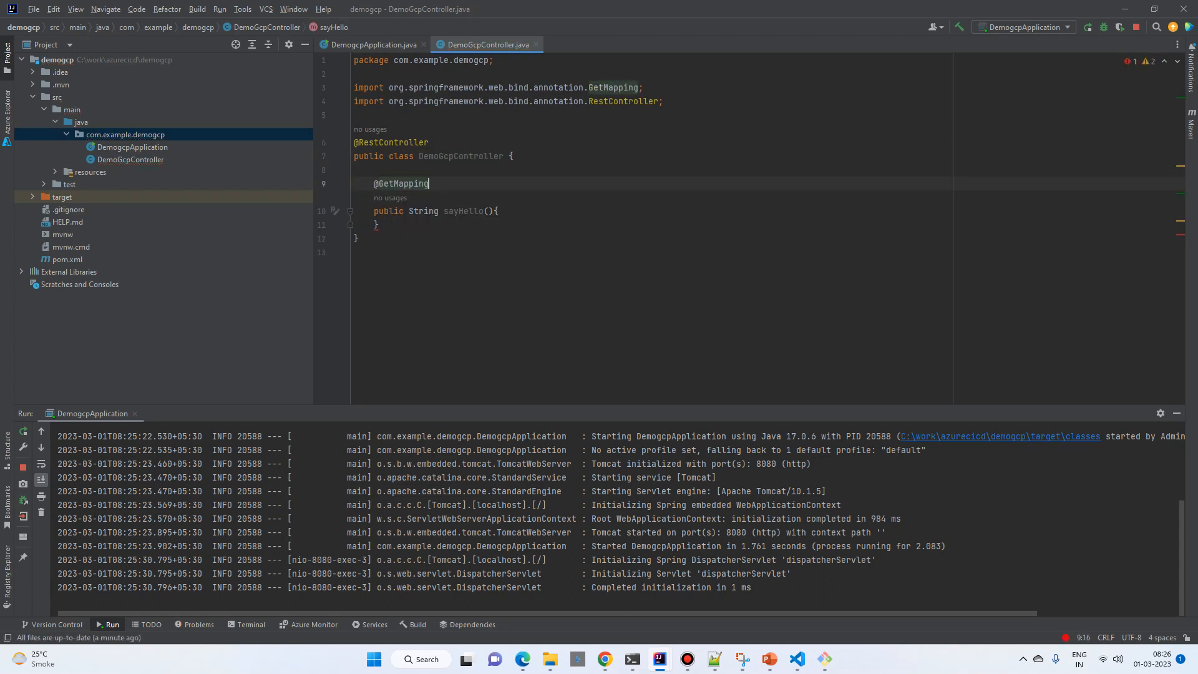
Step: Add a return statement with an empty string to the body of sayHello()
key("Down")
key("End")
key("Return")
type("r")
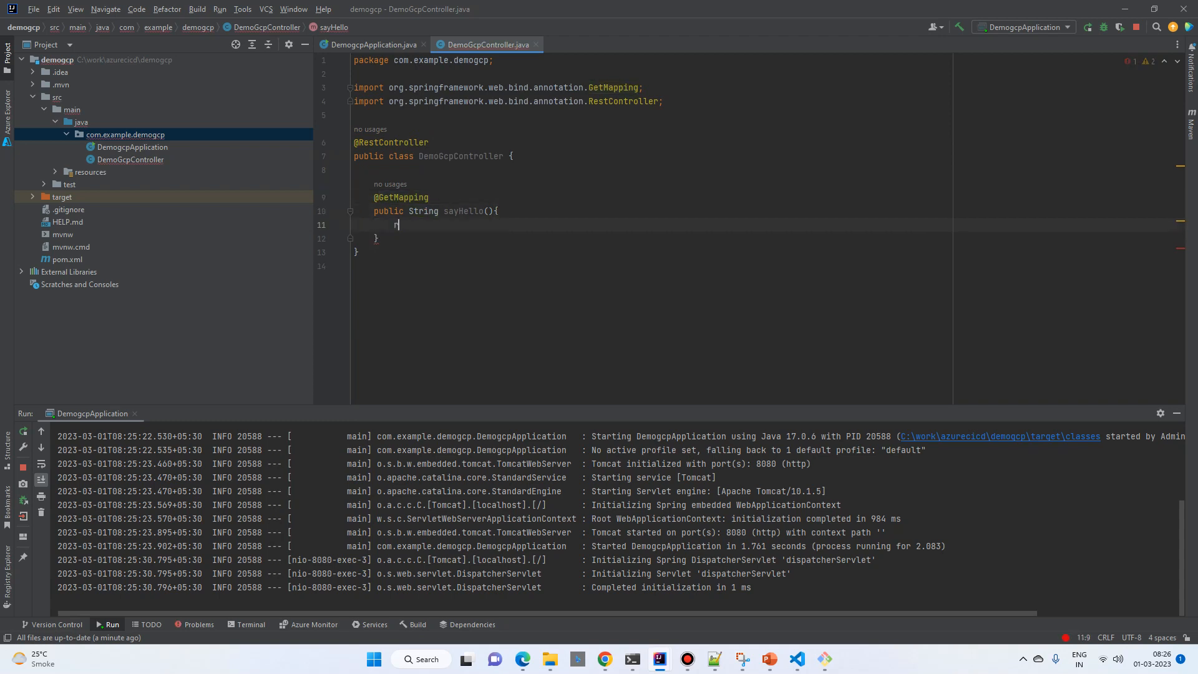
type("etun")
key("BackSpace")
key("BackSpace")
type("ui")
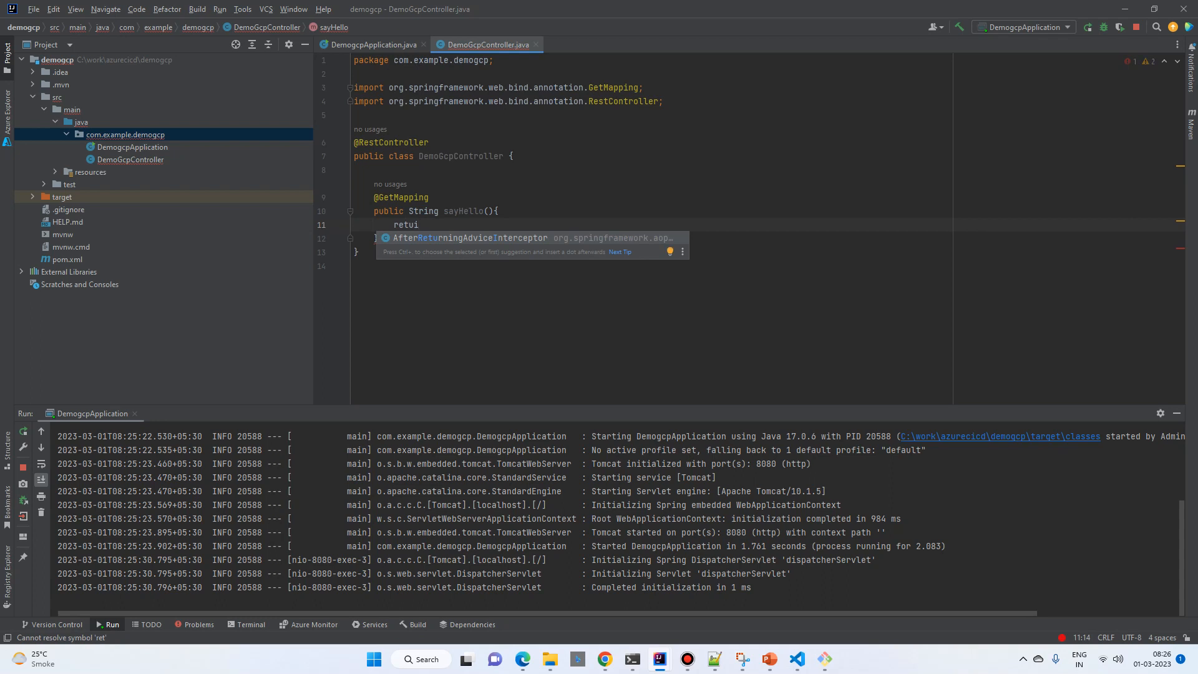
key("BackSpace")
type("rn \"\"")
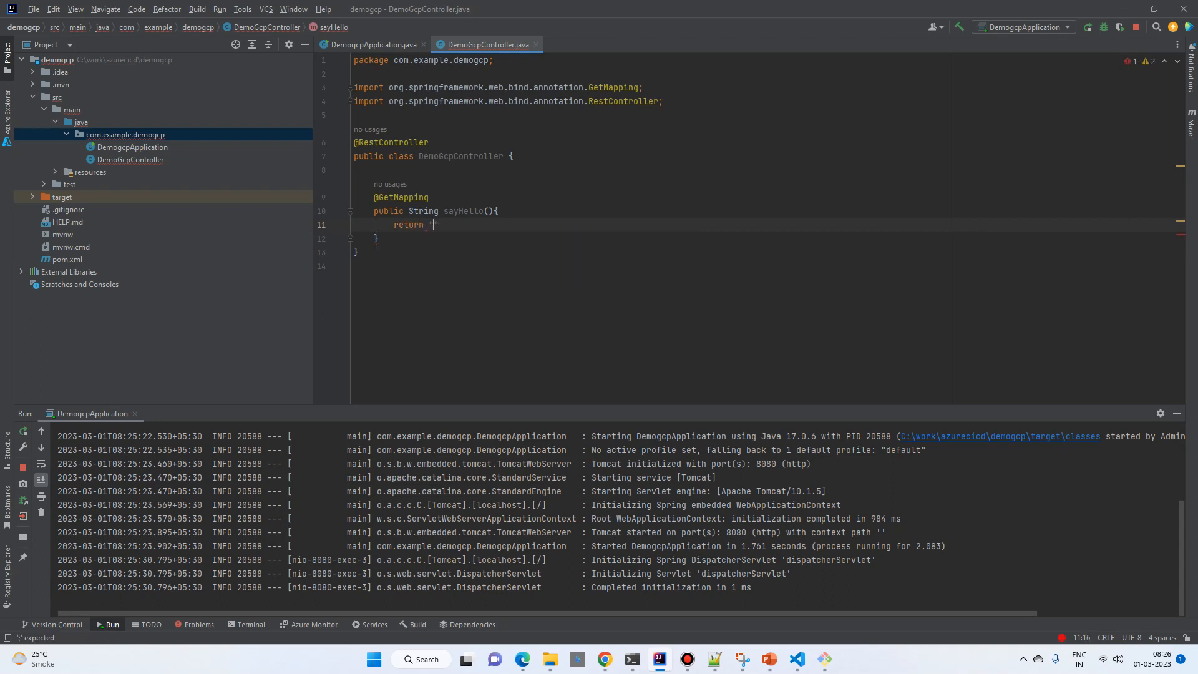
type(";")
Step: Fill the returned string of sayHello() with "Hello azure pipeline from gcp kubernetes"
key("Left")
type("Hello ")
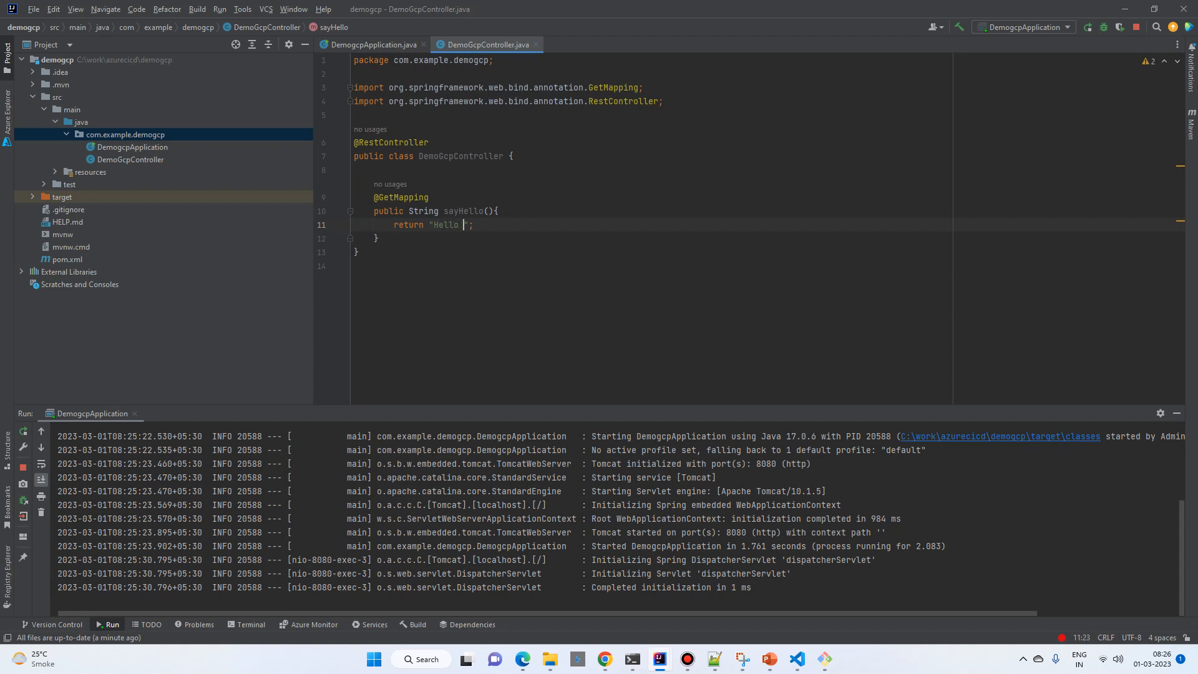
type("azure pip")
type("eline from ")
type("gcp ")
type("kubern")
type("ete")
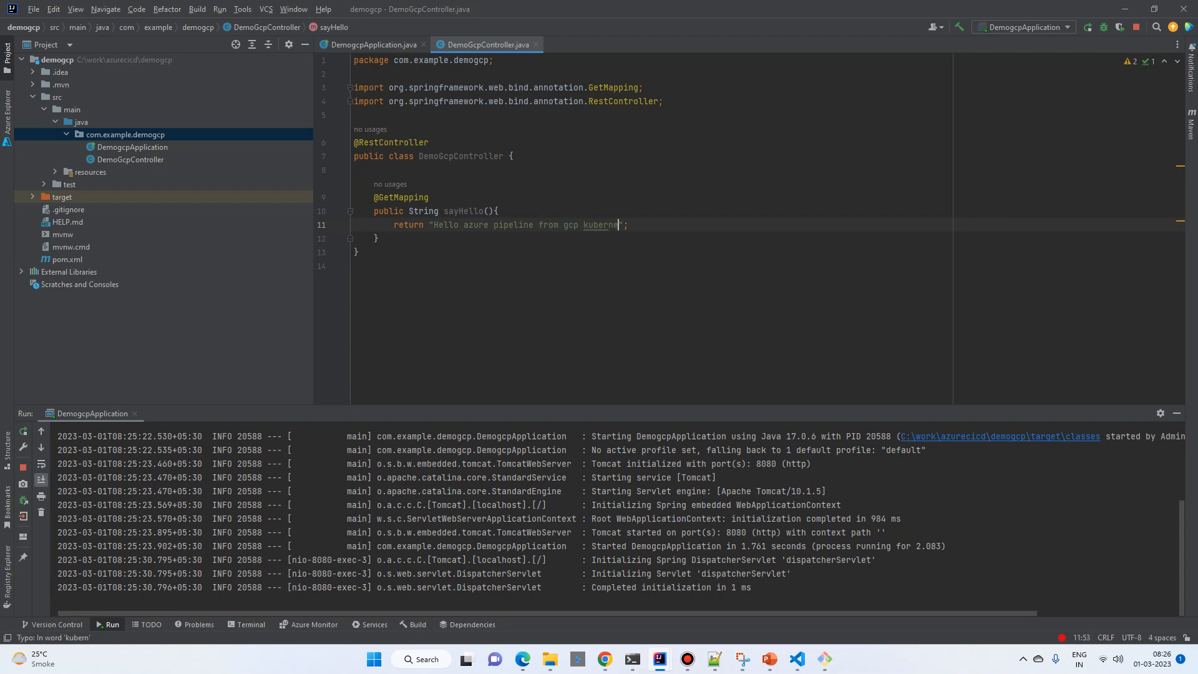
type("s")
key("Up")
key("Up")
key("Up")
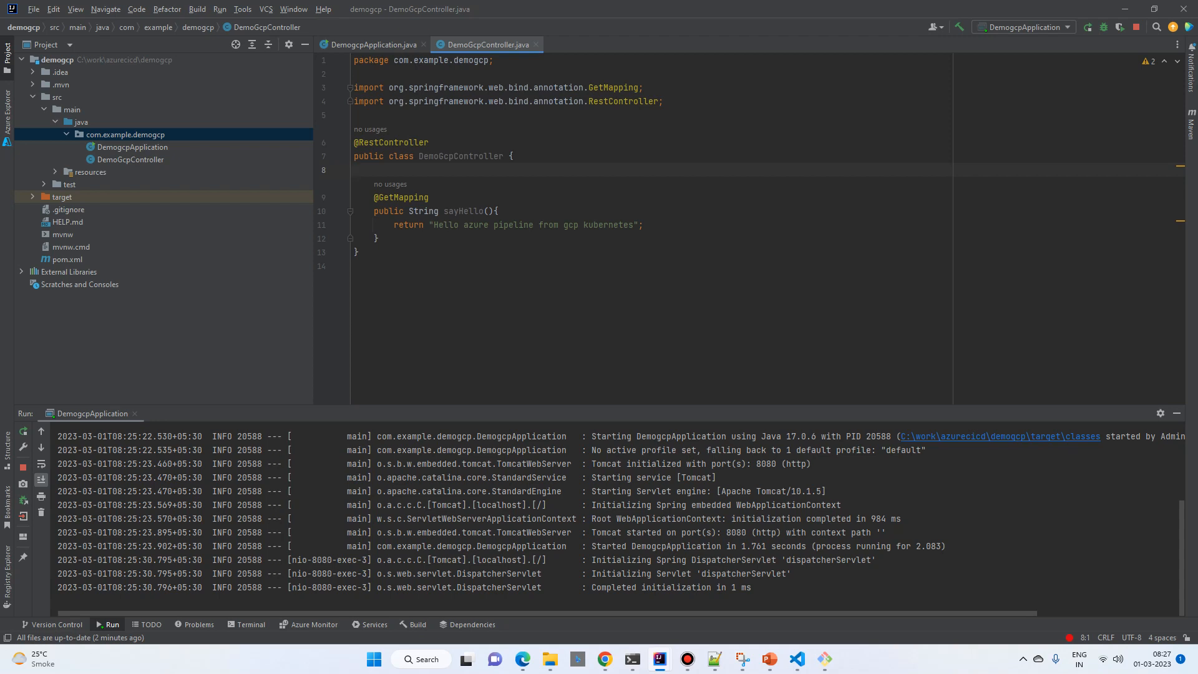
Step: Open pom.xml and paste the copied jib-maven-plugin block, with base image mcr.microsoft.com/java/jdk:17-zulu-alpine, after the spring-boot-maven-plugin entry
double_click(68, 259)
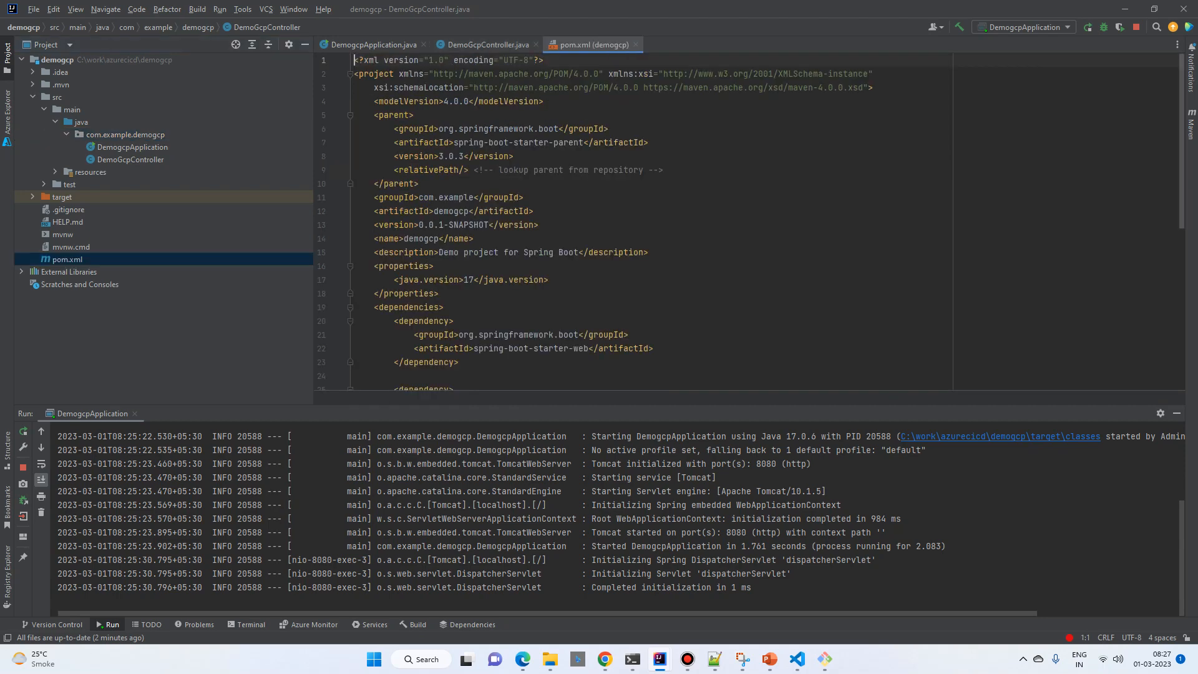
scroll(642, 224, "down", 8)
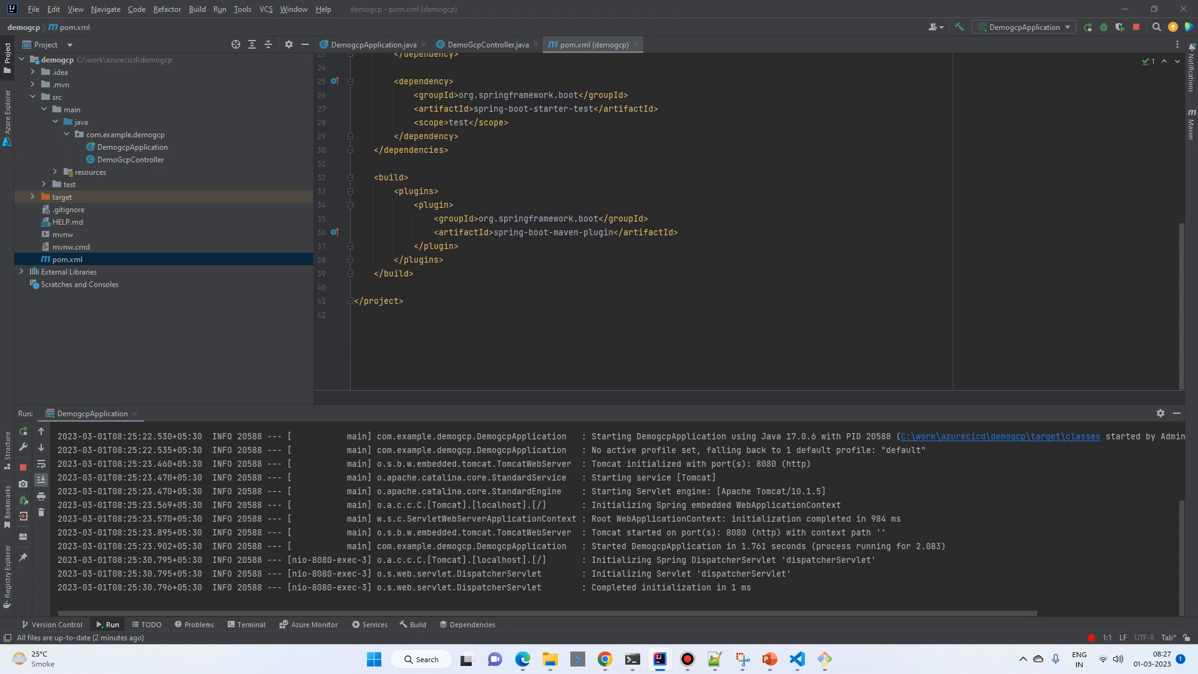
left_click(459, 246)
key("Return")
key("ctrl+v")
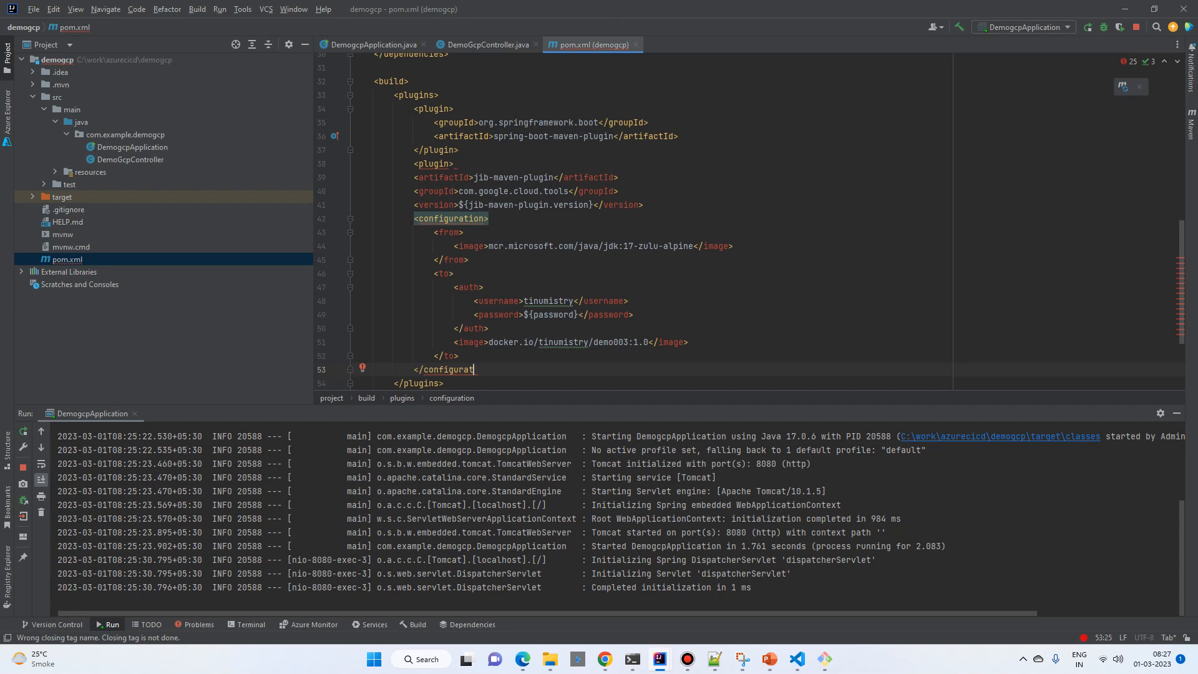
left_click(476, 259)
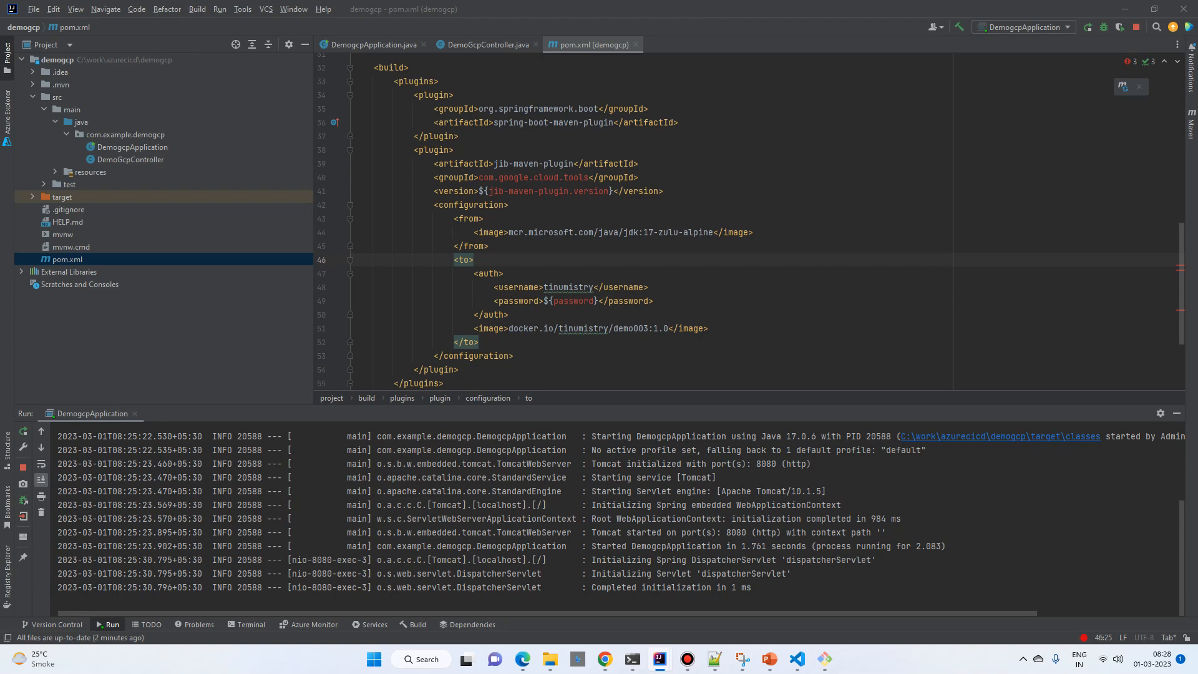
Step: Add the jib-maven-plugin.version property below java.version in the properties of pom.xml
left_click(640, 163)
scroll(639, 164, "up", 8)
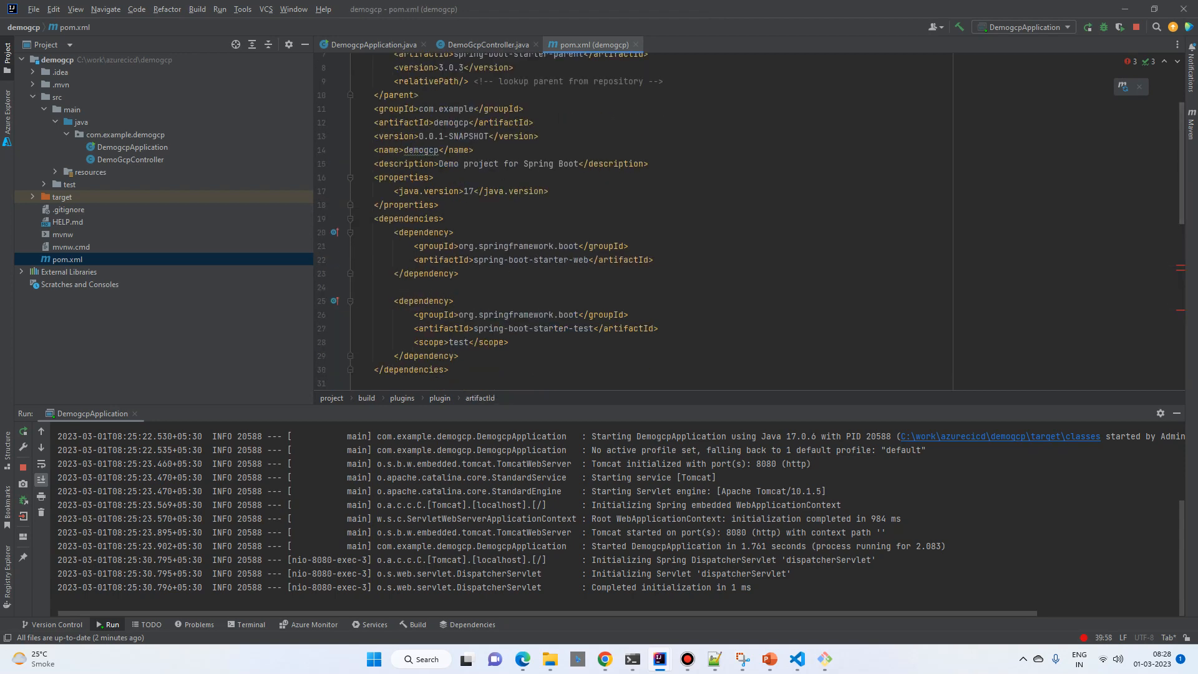
left_click(548, 191)
key("Return")
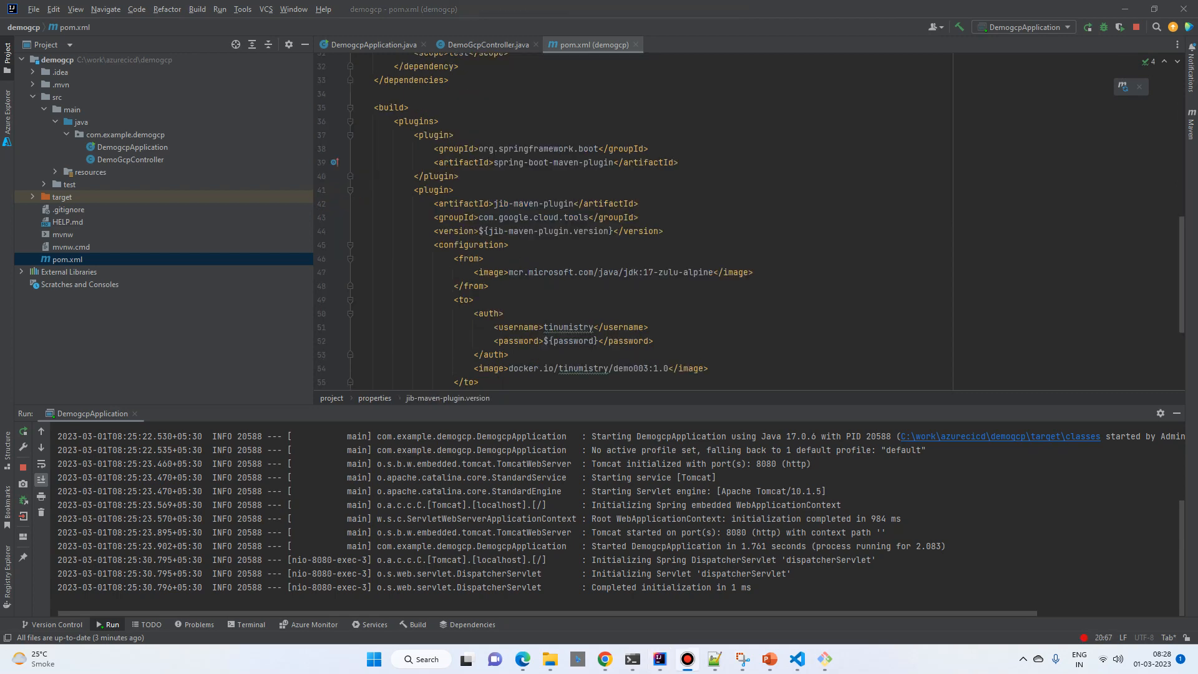
Step: Change the repository name in the Jib plugin's target image to demogcp, keeping tag 1.0
scroll(749, 222, "down", 4)
left_click(414, 273)
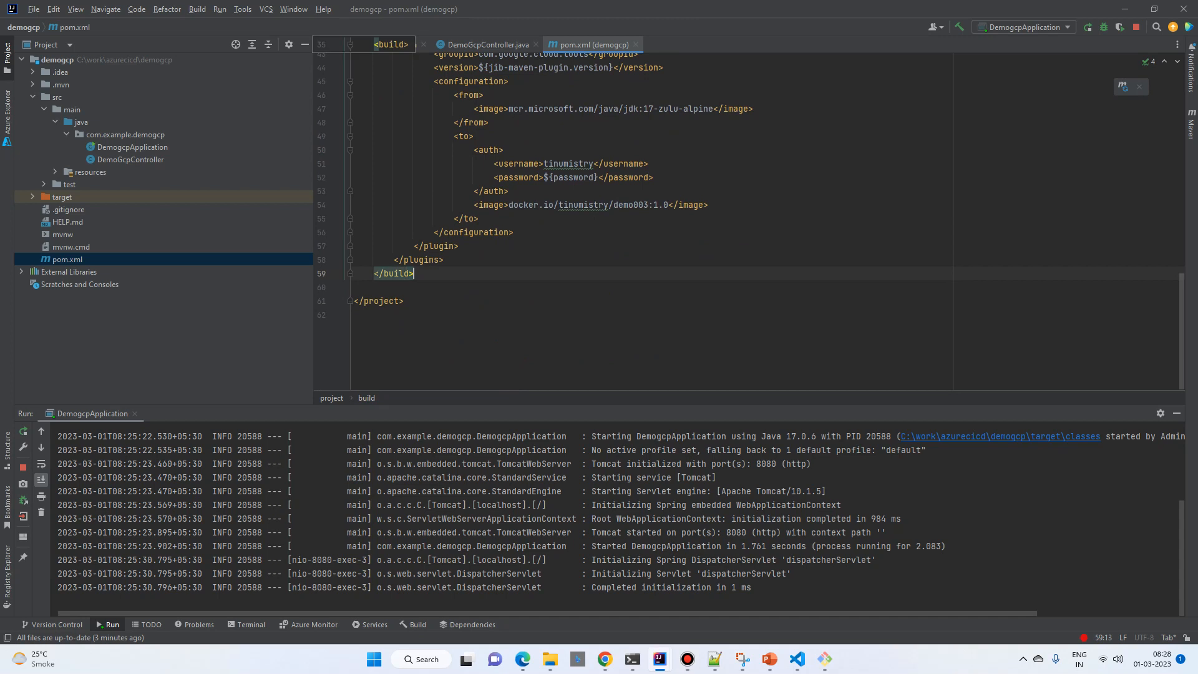
left_click_drag(544, 177, 594, 177)
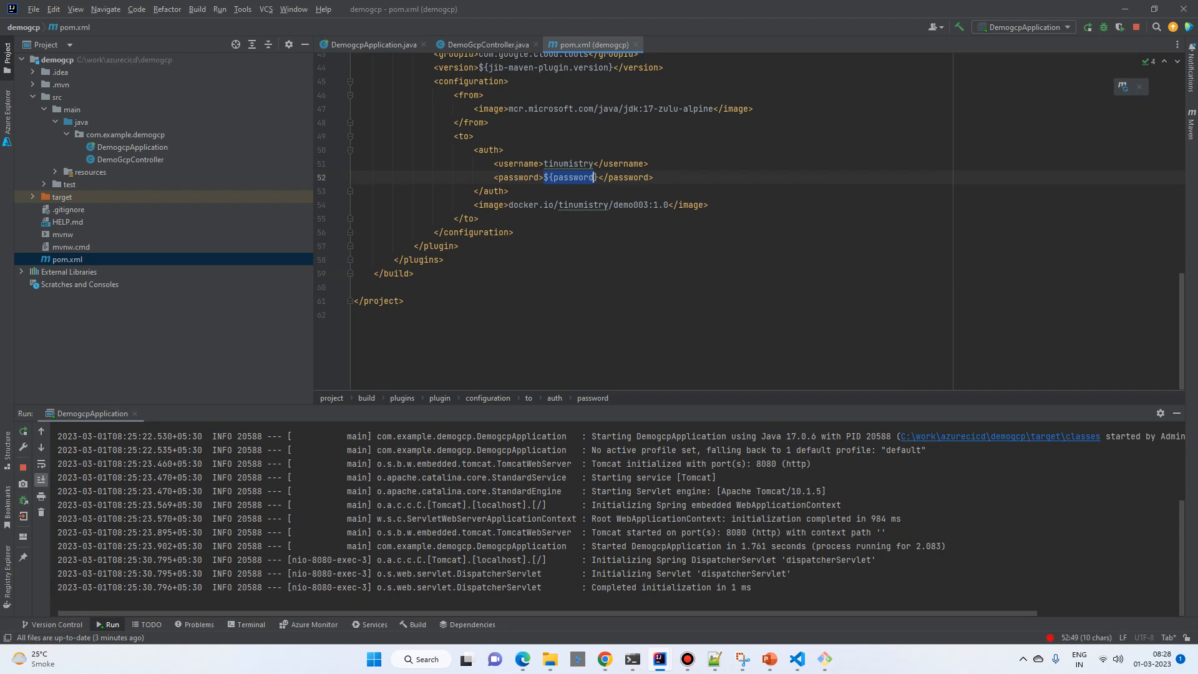
scroll(748, 218, "up", 3)
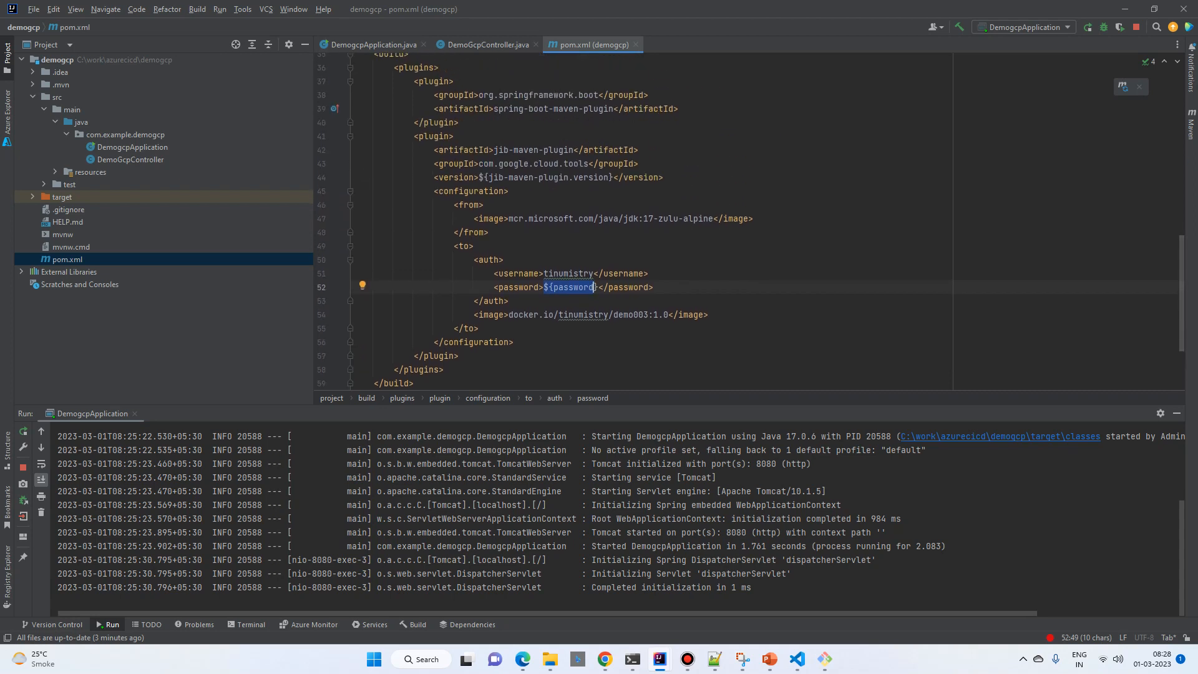
left_click(648, 315)
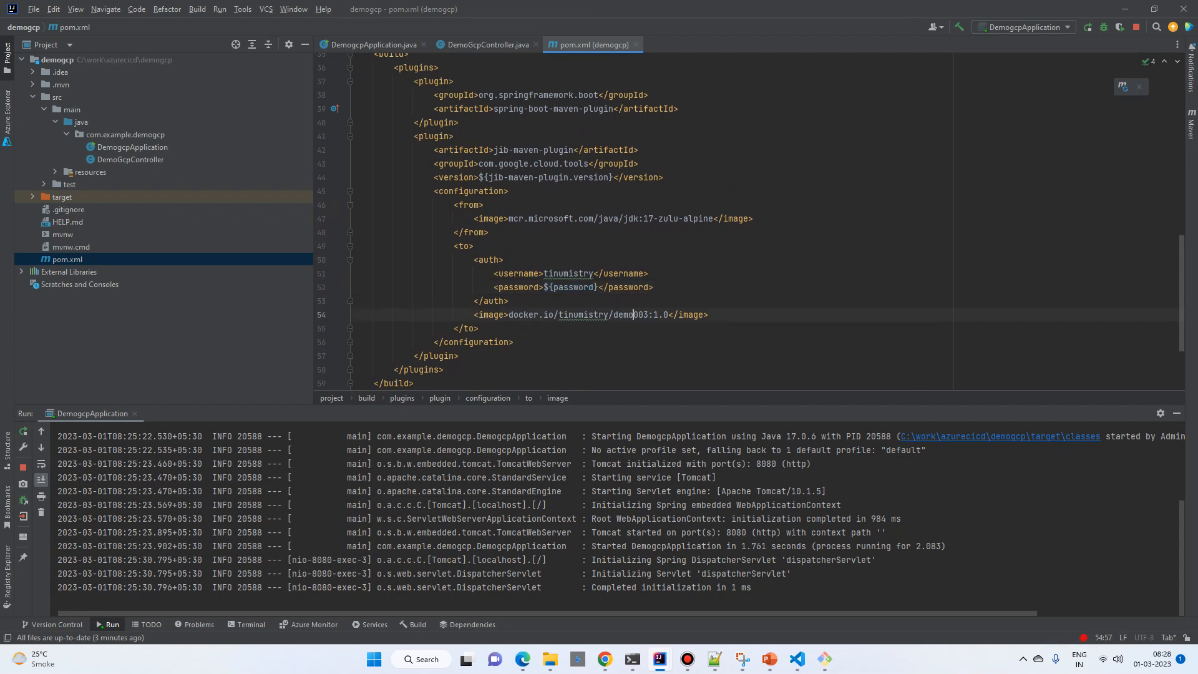
key("shift+Right")
key("shift+Right")
key("shift+Right")
type("gcp")
Step: Switch to the Chrome window showing localhost:8080 and open Docker Hub in a new tab
mouse_move(605, 659)
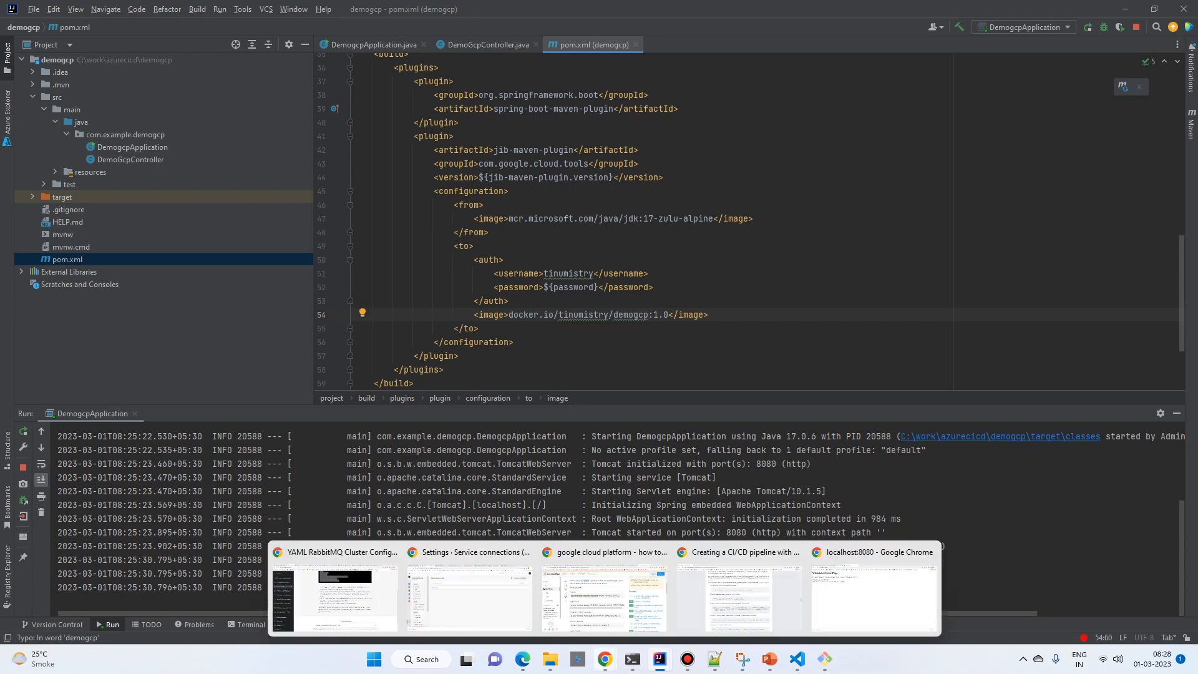
left_click(873, 592)
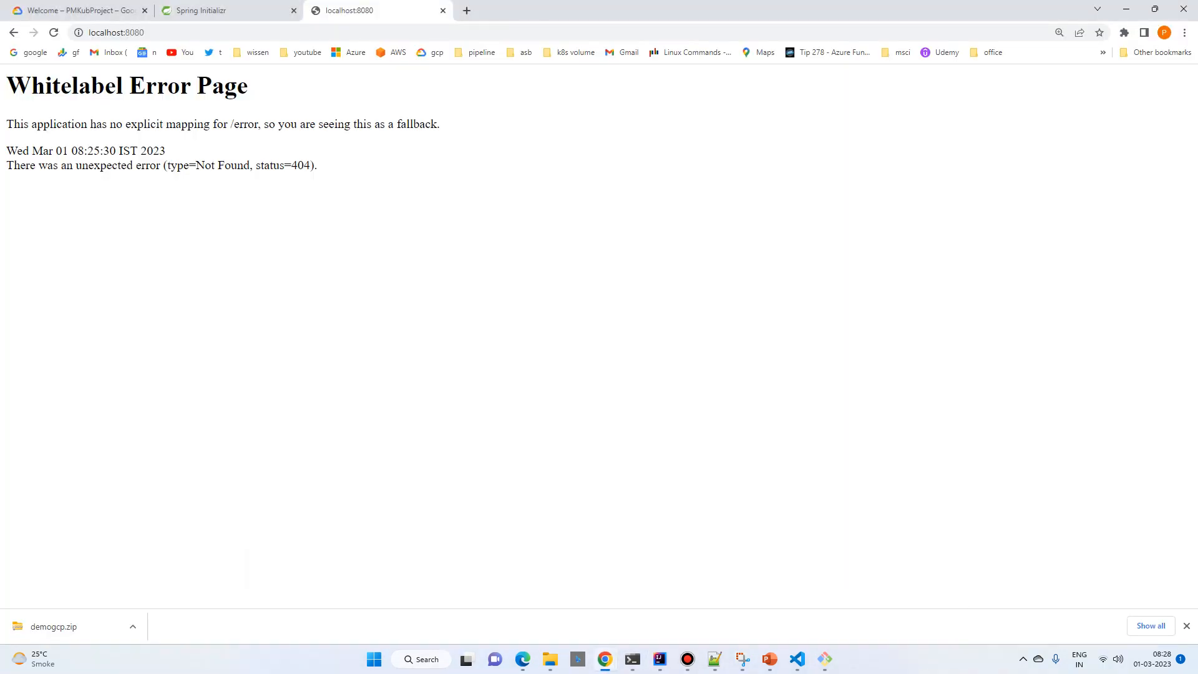
left_click(467, 11)
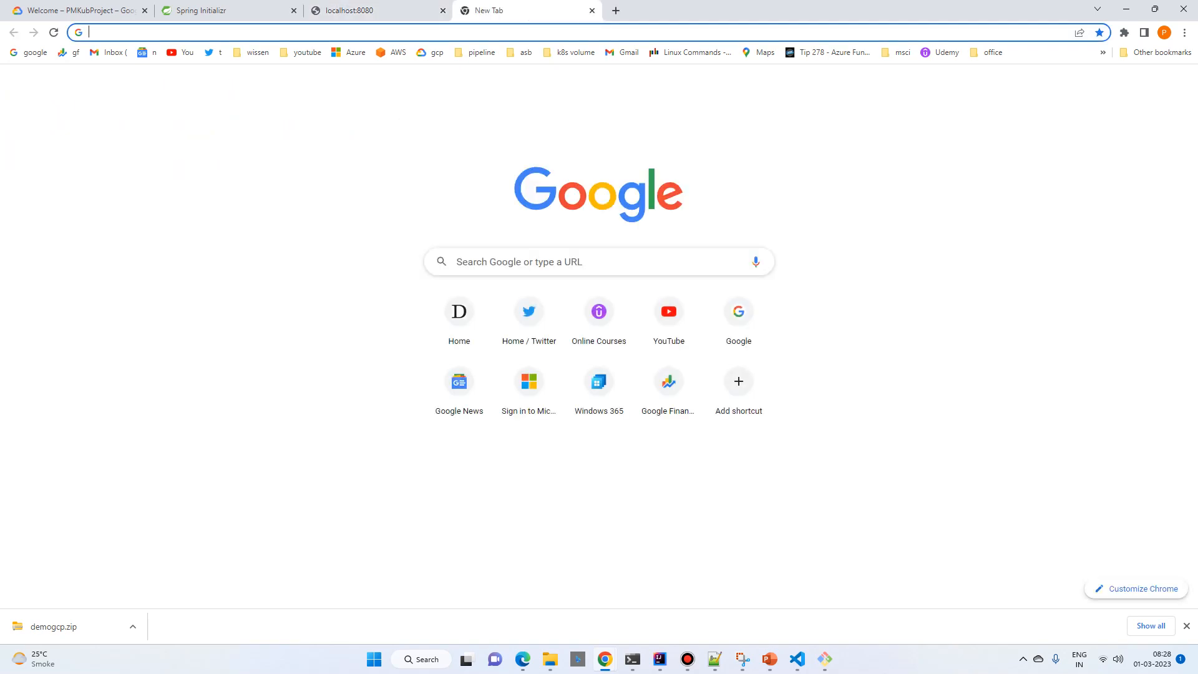
type("docker")
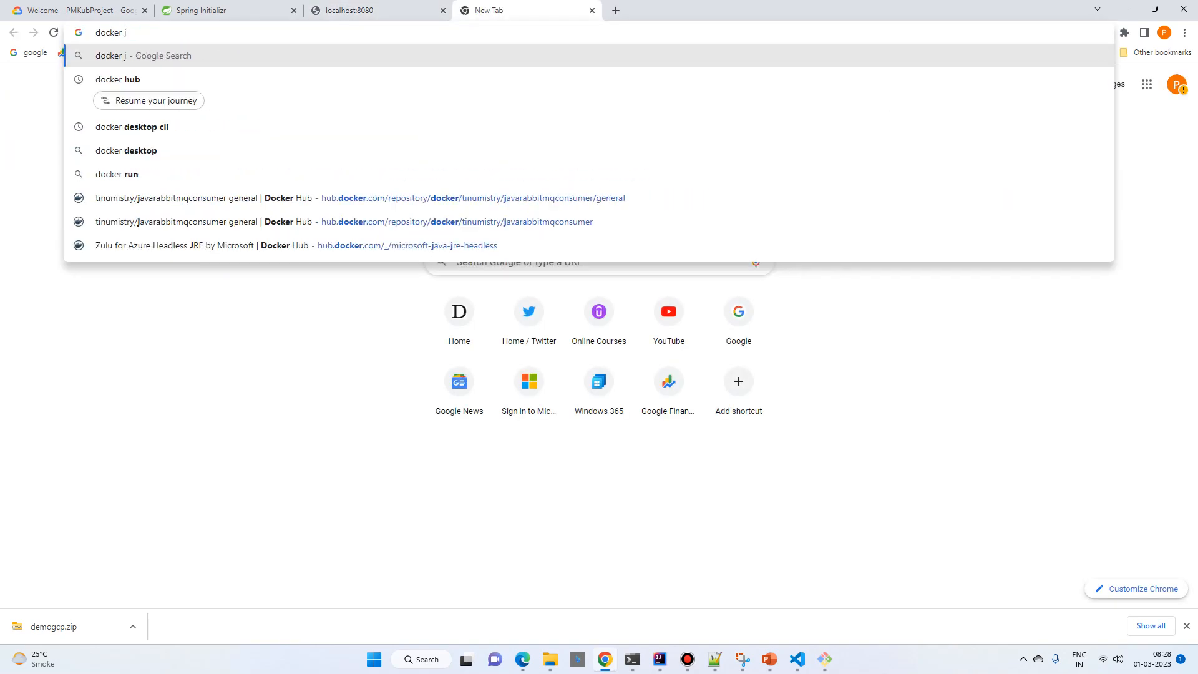
type(" hub")
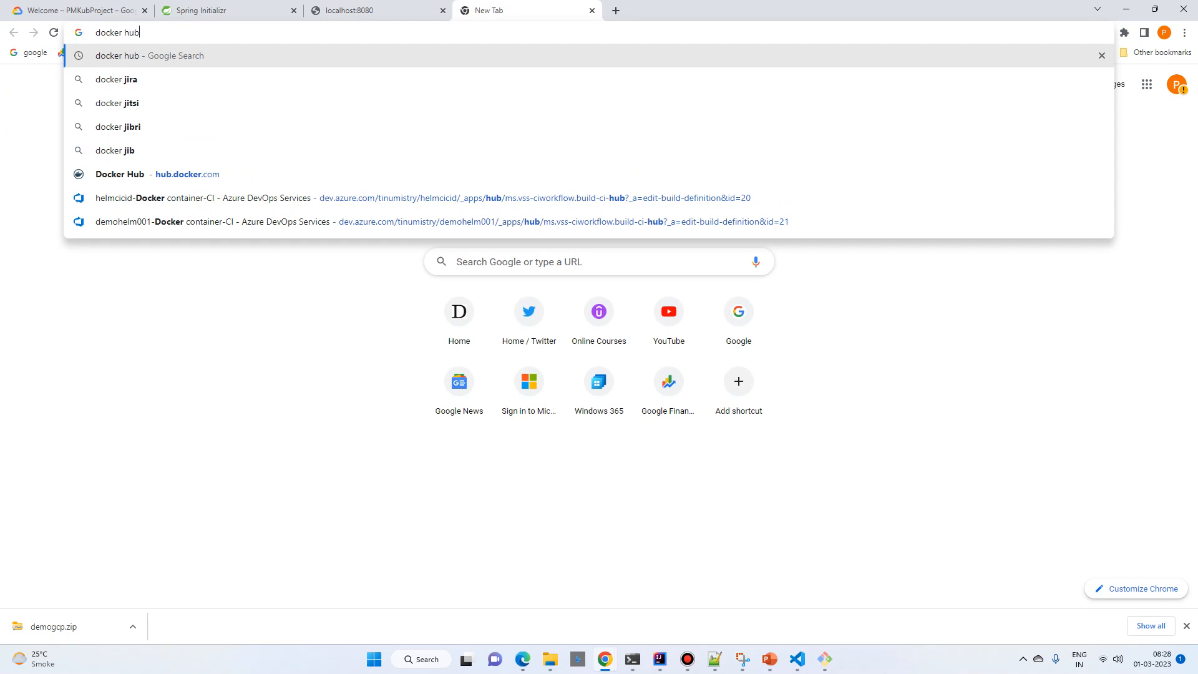
key("Return")
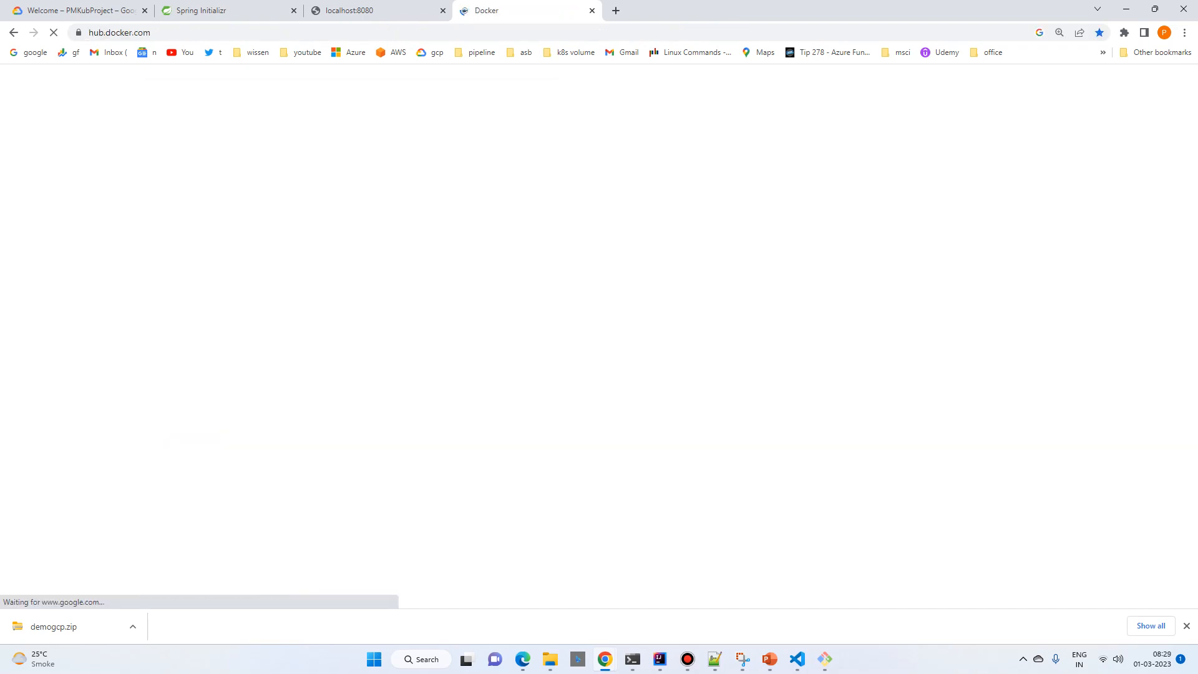
Step: Create a public Docker Hub repository named demogcp
left_click(805, 209)
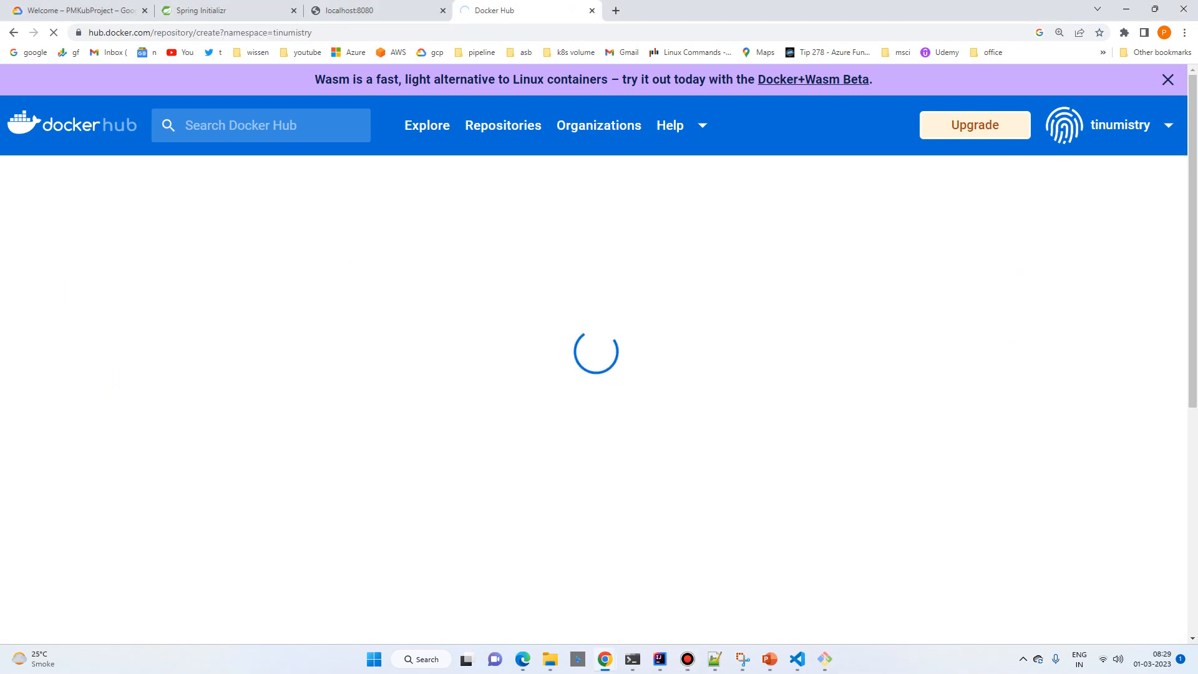
key("alt+Left")
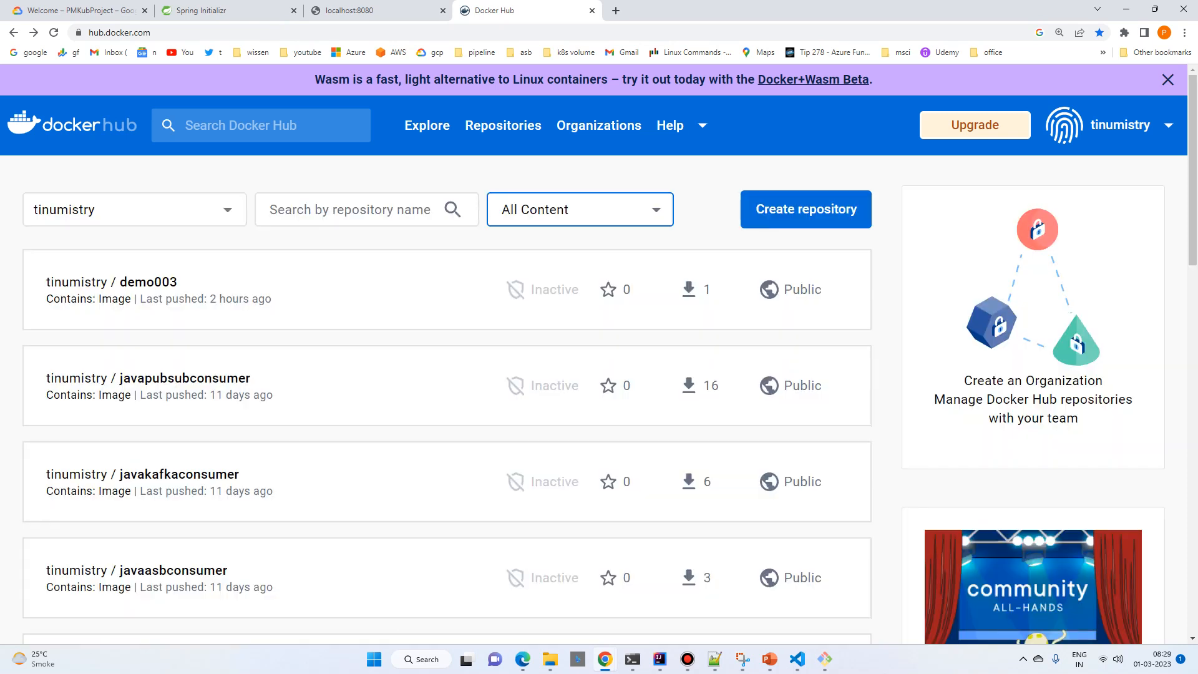
left_click(806, 209)
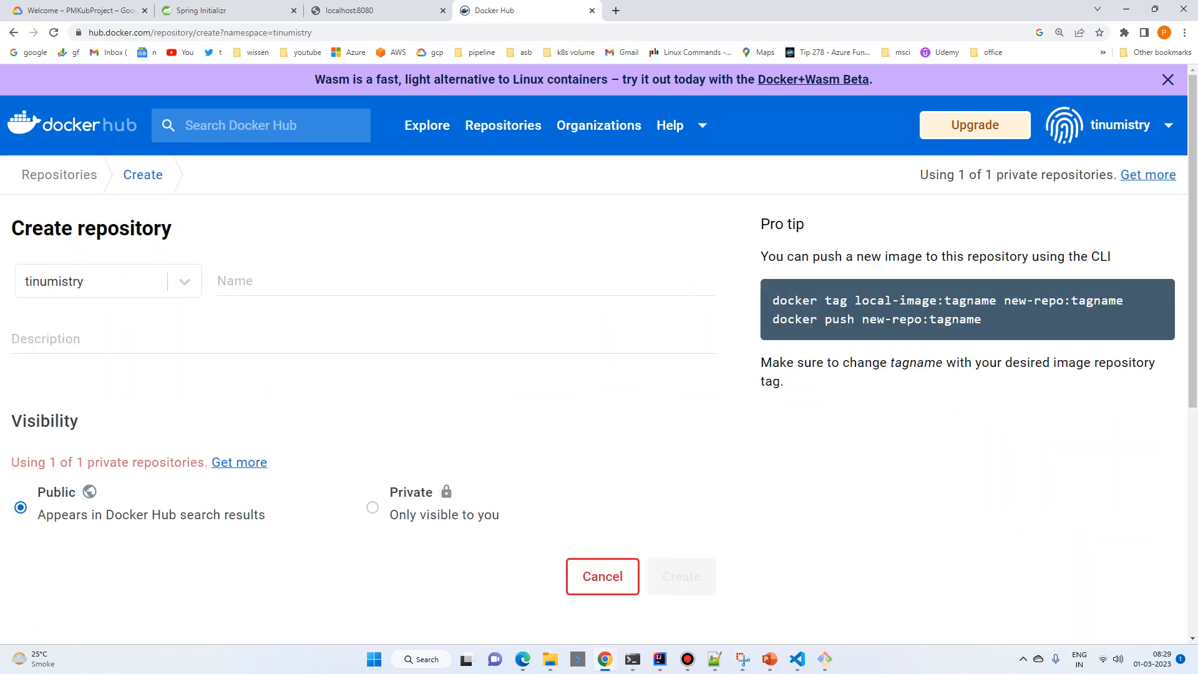
type("demo")
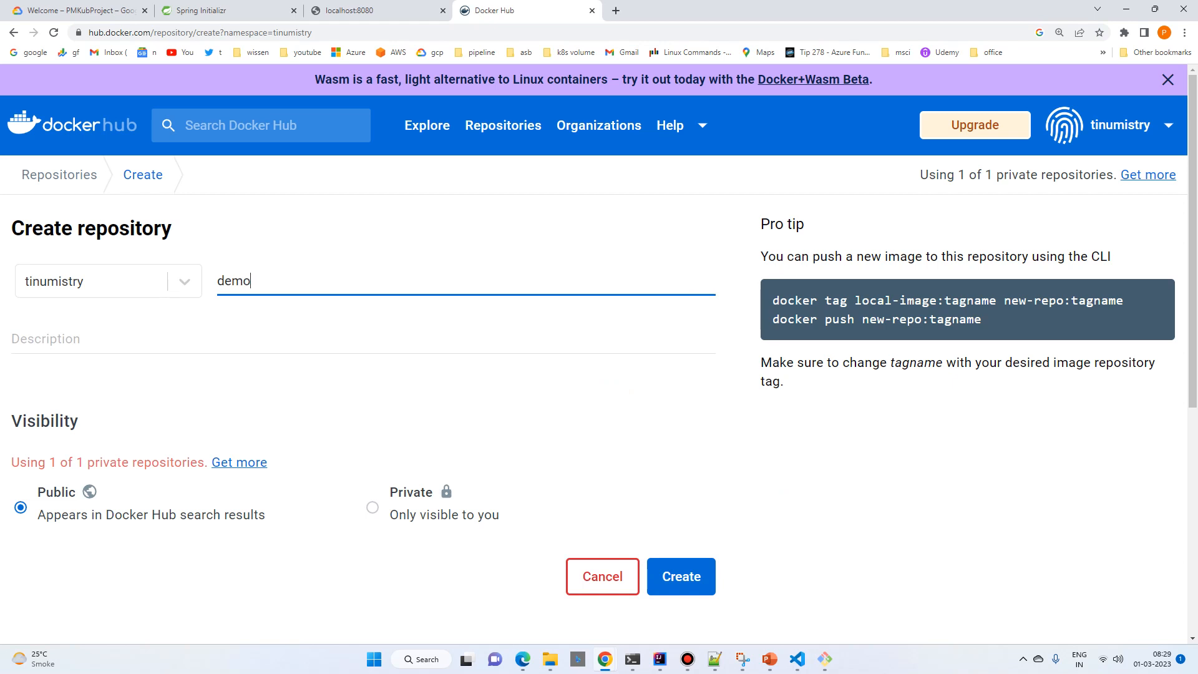
type("gcp")
key("Return")
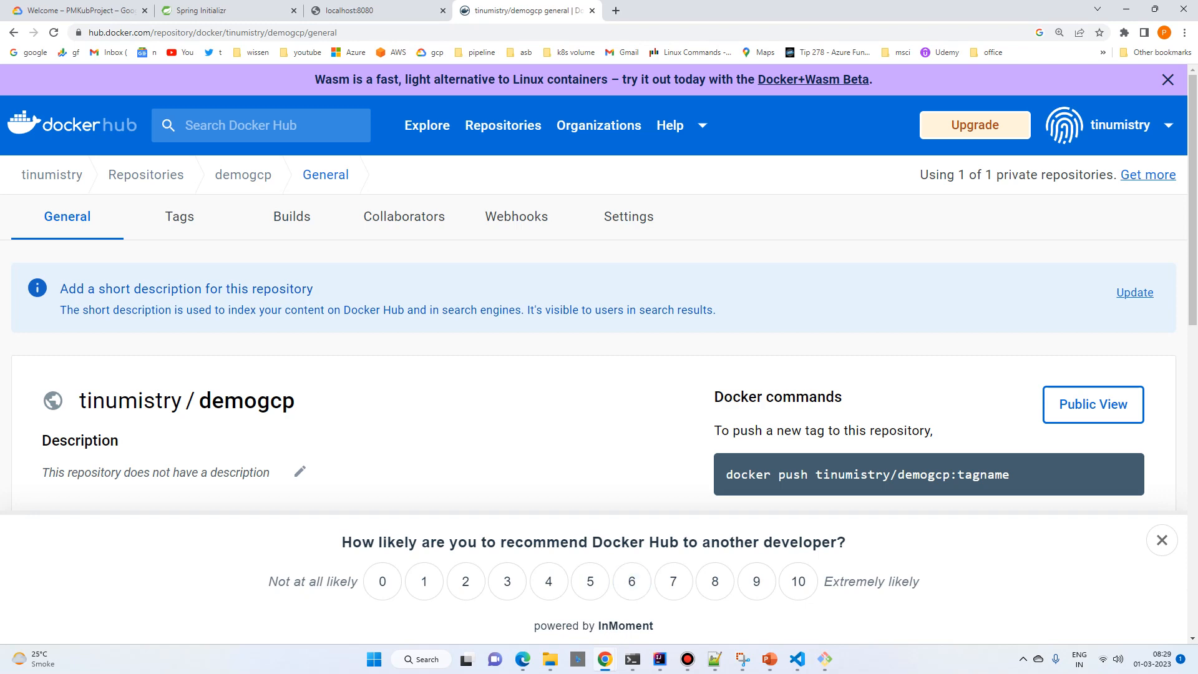
Step: Switch to the demogcp project in IntelliJ IDEA and copy the chart directory from the demo003 project into the project root
mouse_move(659, 659)
left_click(1072, 590)
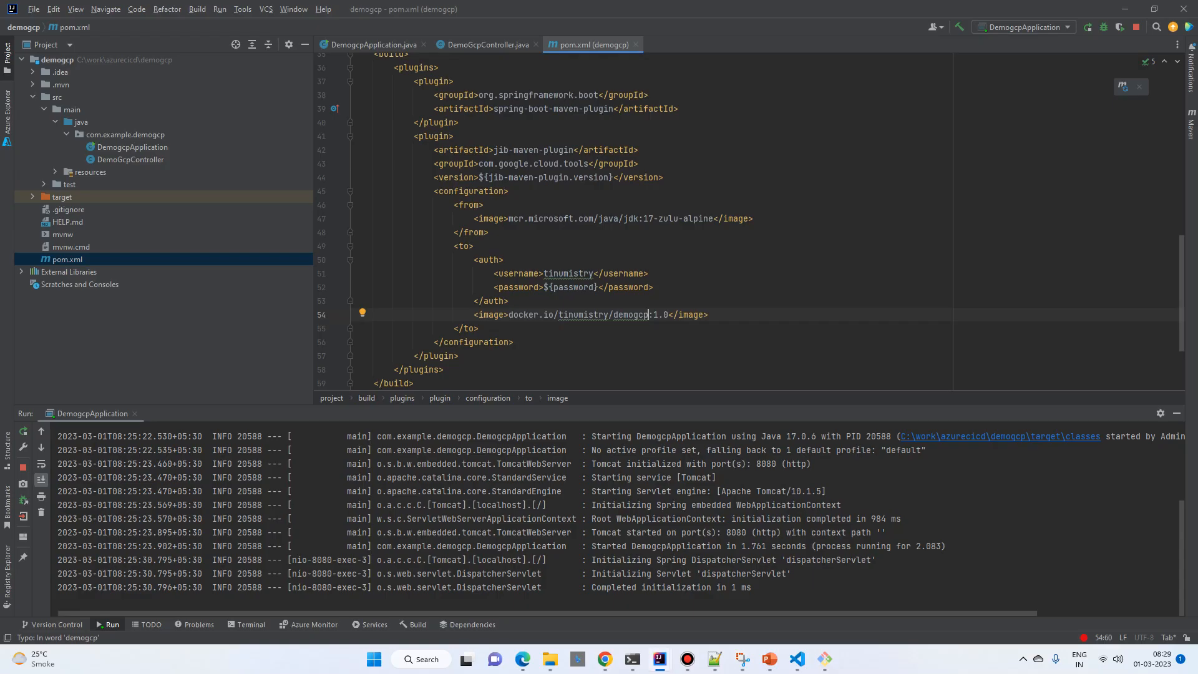
scroll(624, 218, "up", 10)
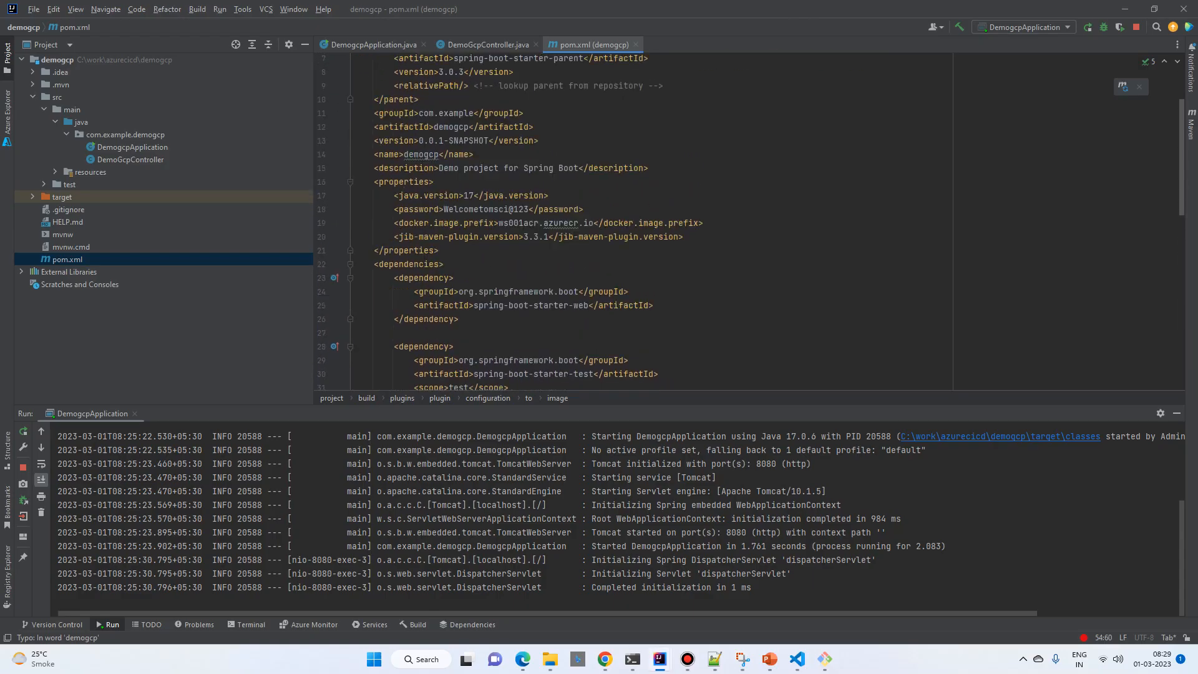
scroll(624, 218, "down", 10)
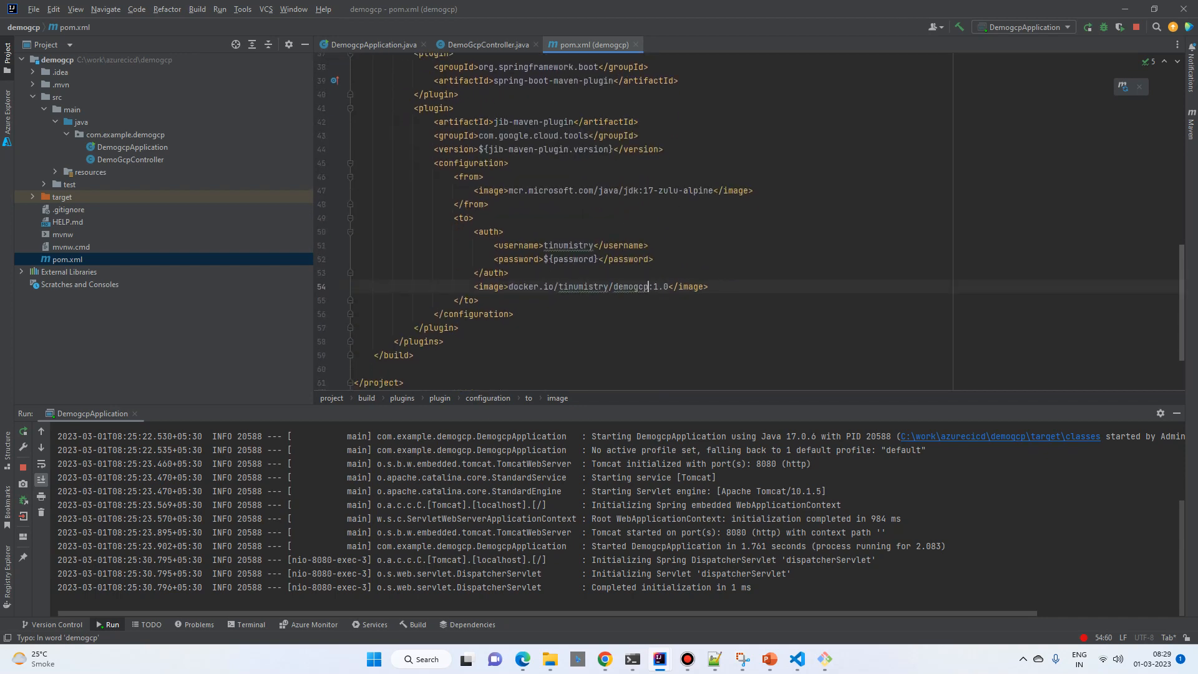
left_click(33, 97)
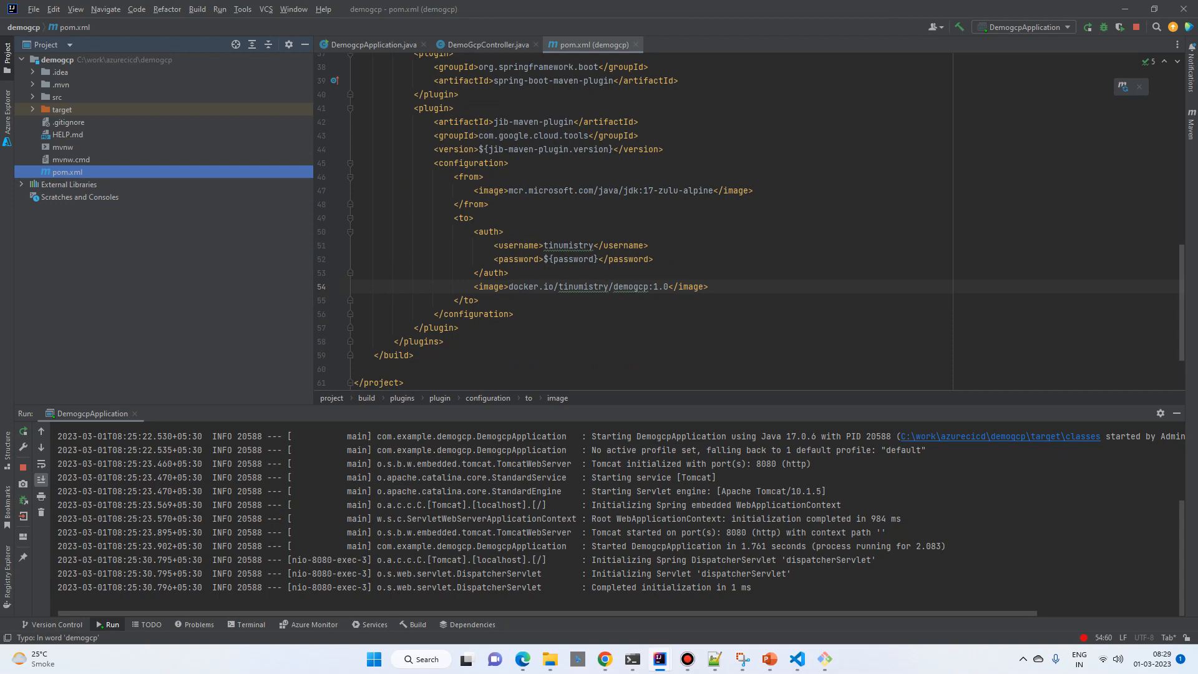
key("alt+Tab")
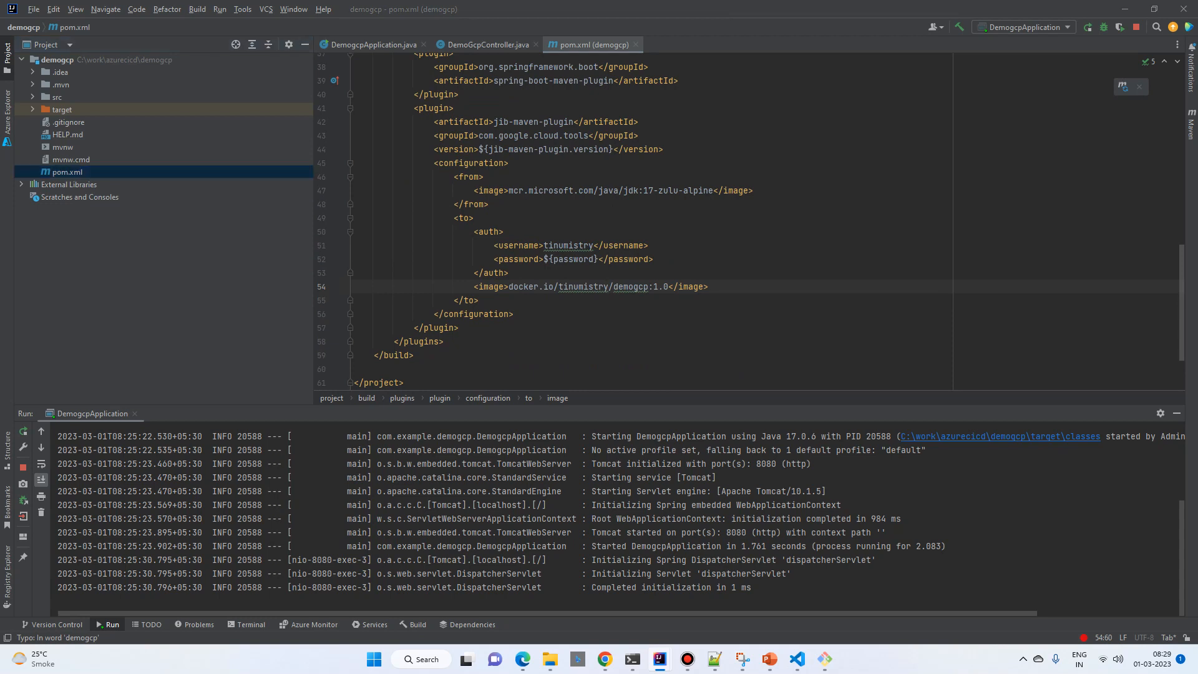
left_click(57, 60)
key("ctrl+v")
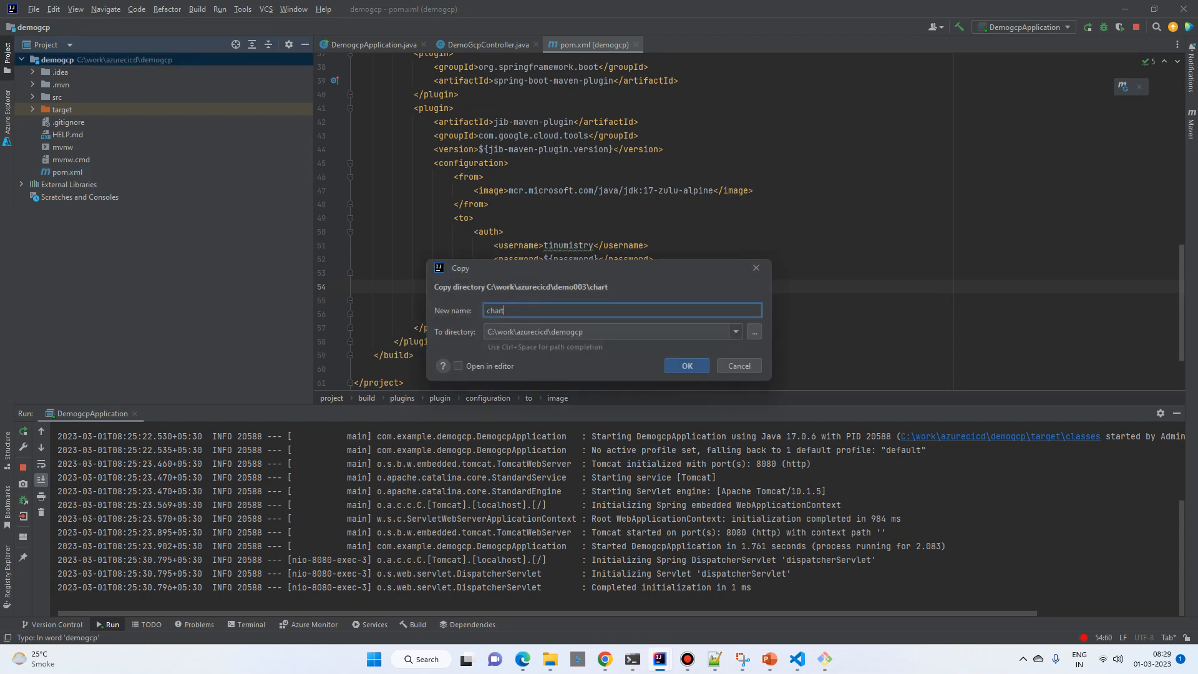
key("Return")
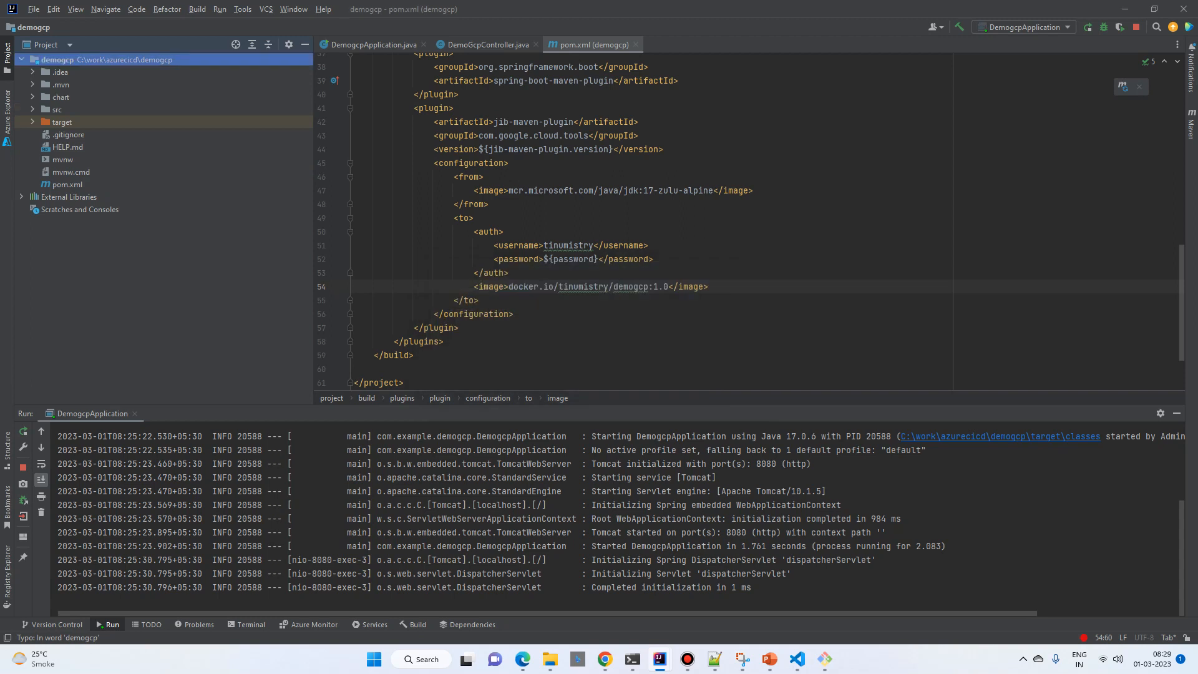
Step: Open values.yaml in the chart folder and change the image repository name to demogcp
double_click(60, 97)
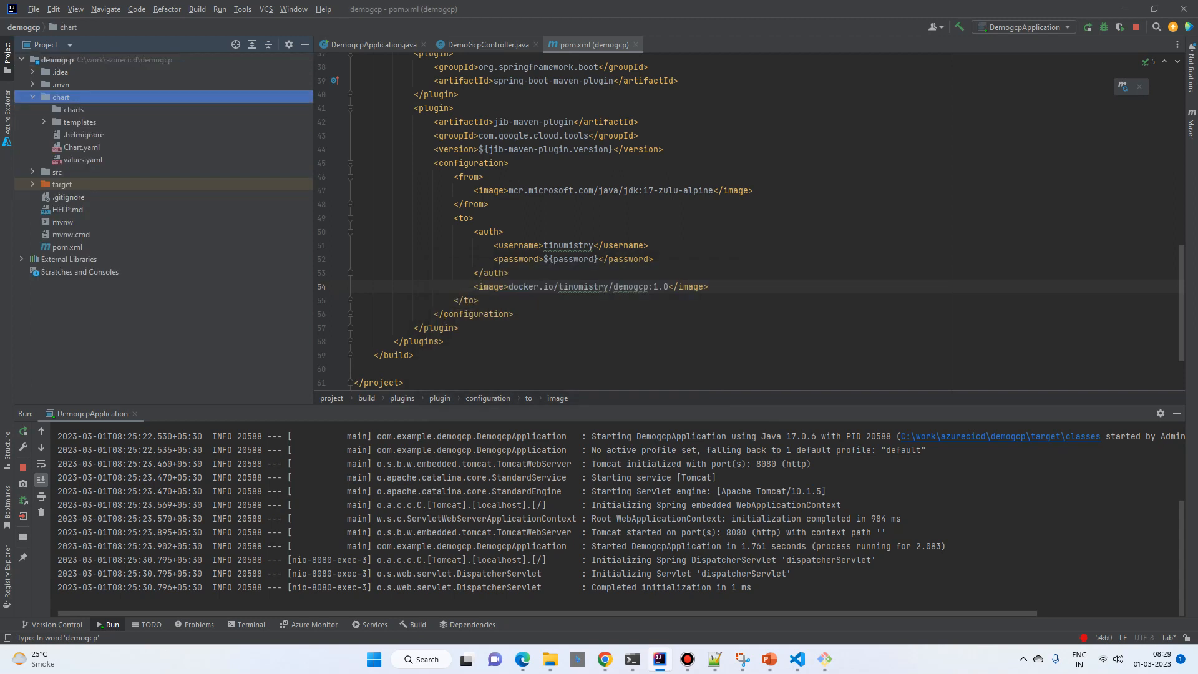
double_click(82, 159)
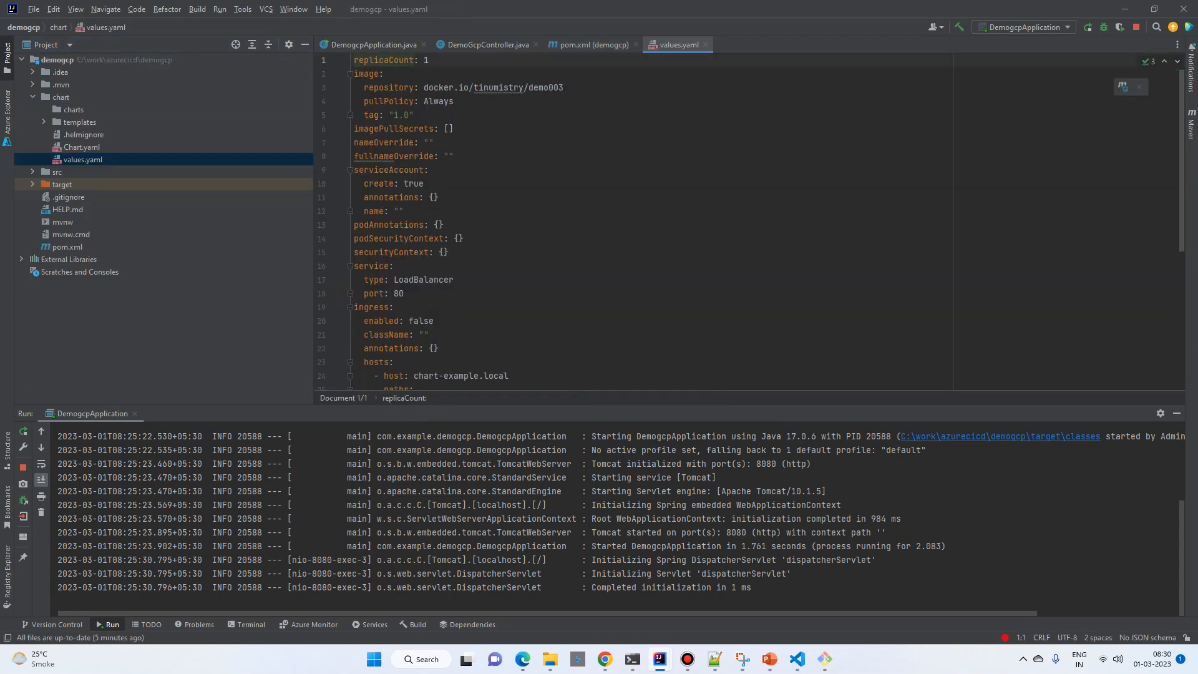
left_click(563, 88)
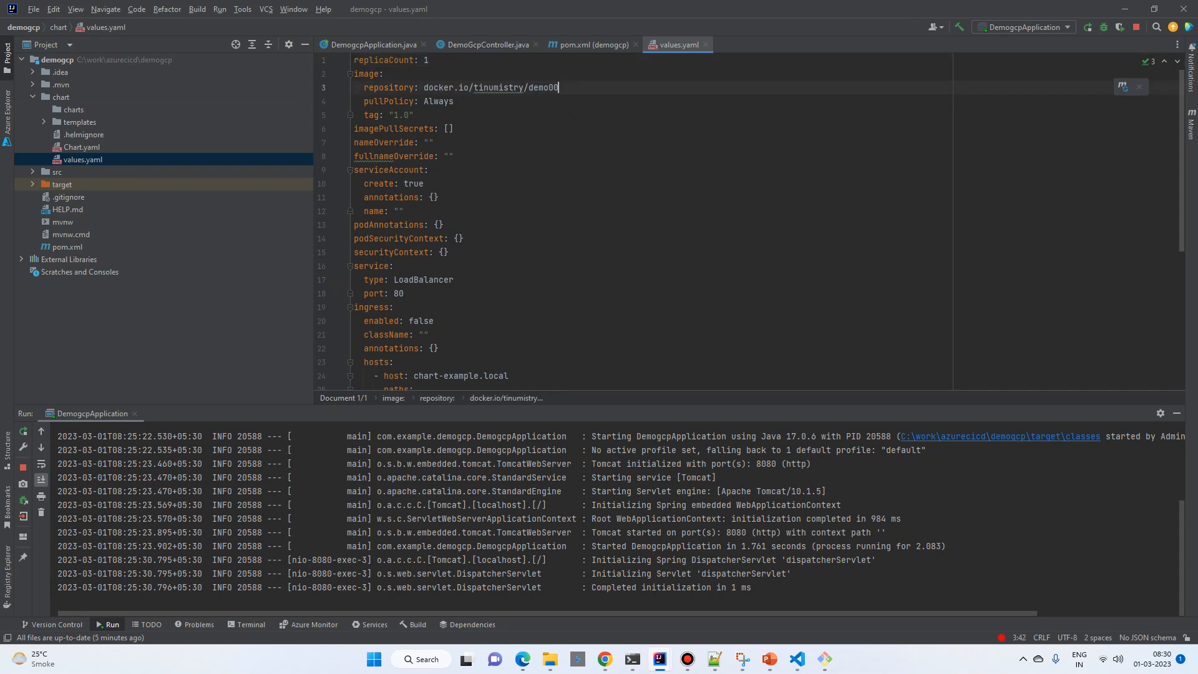
key("BackSpace")
key("BackSpace")
type("gcp")
Step: Review the remaining settings in values.yaml and the deployment.yaml template in the chart's templates folder, ending back at values.yaml
scroll(624, 221, "down", 6)
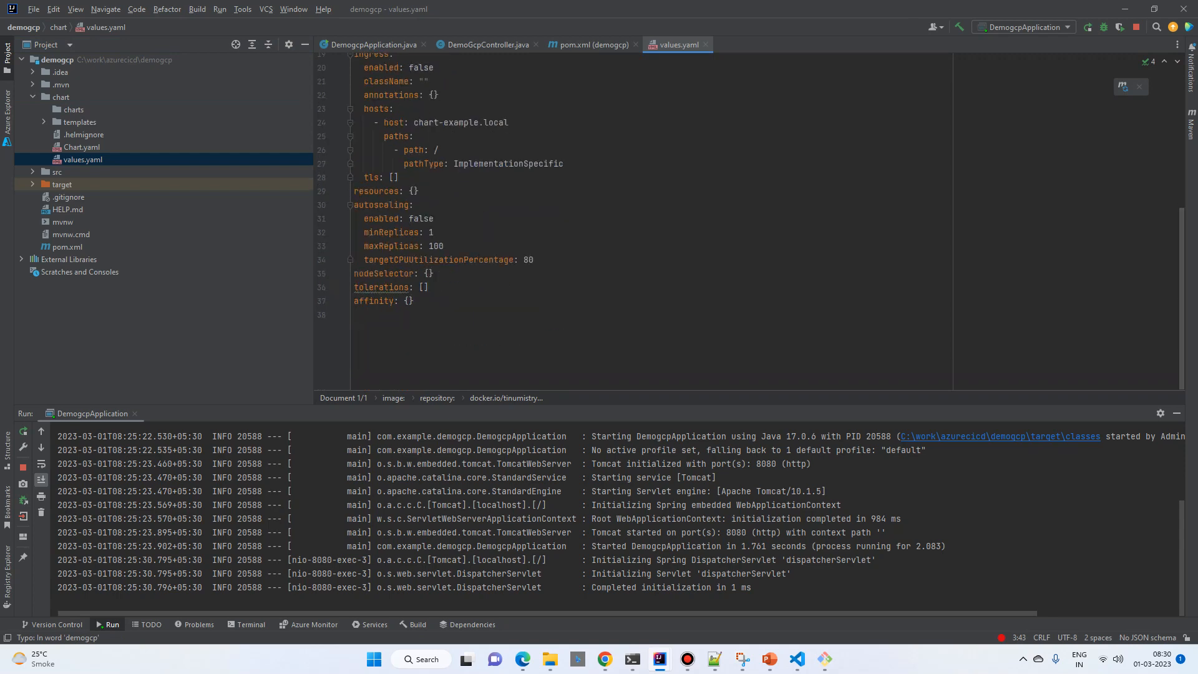
scroll(624, 221, "up", 6)
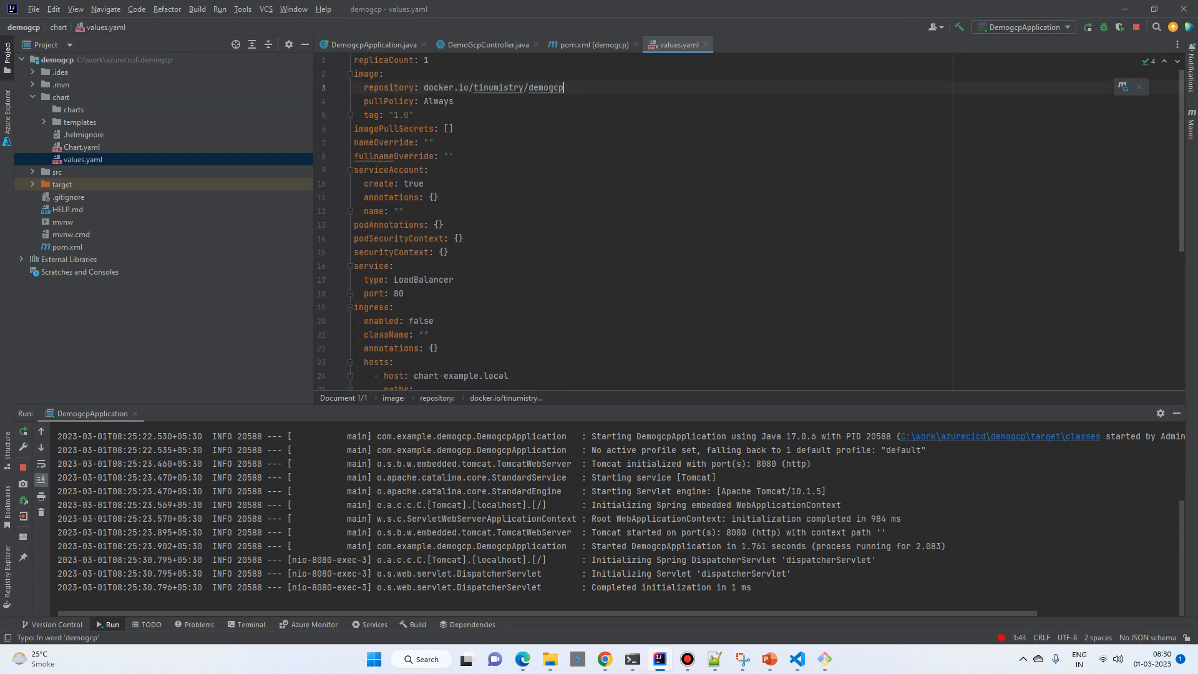
scroll(624, 221, "down", 6)
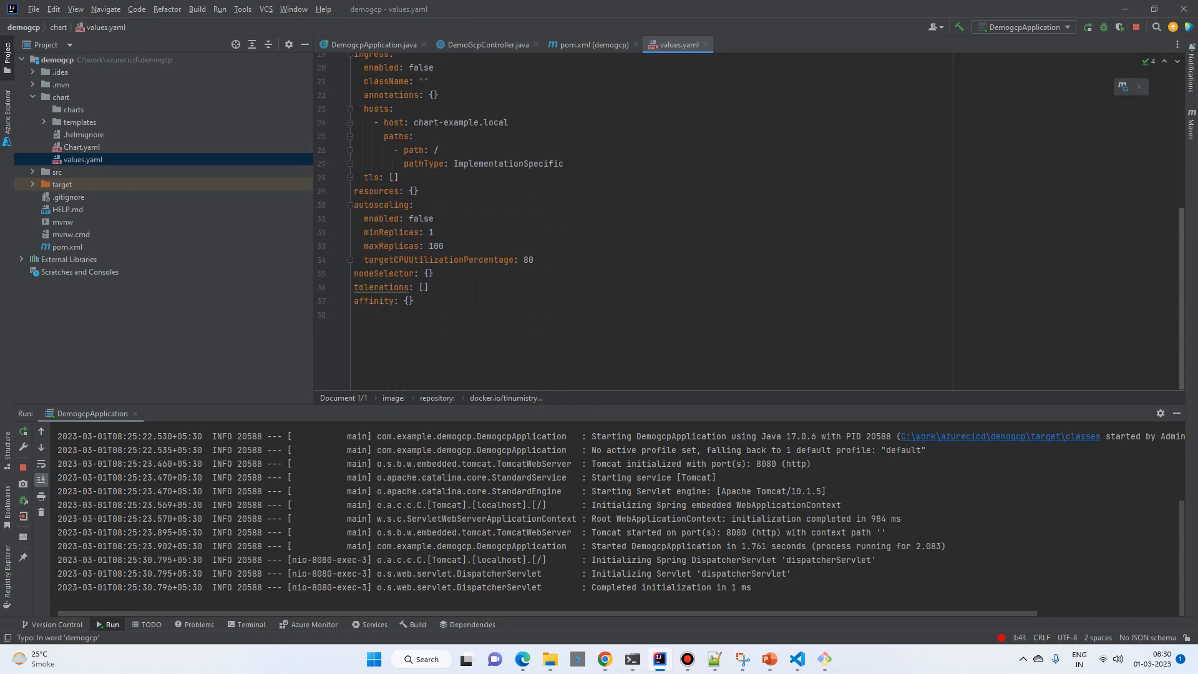
scroll(624, 221, "up", 6)
scroll(624, 221, "down", 5)
scroll(624, 221, "down", 1)
double_click(80, 122)
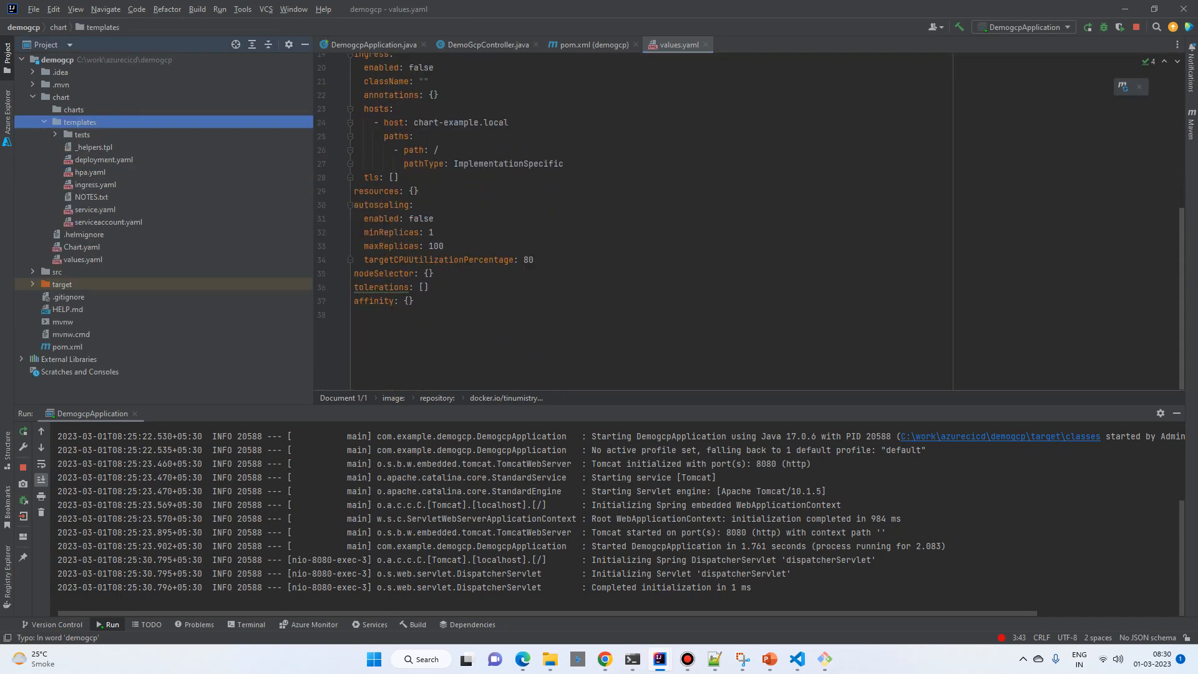
double_click(103, 159)
scroll(624, 221, "down", 12)
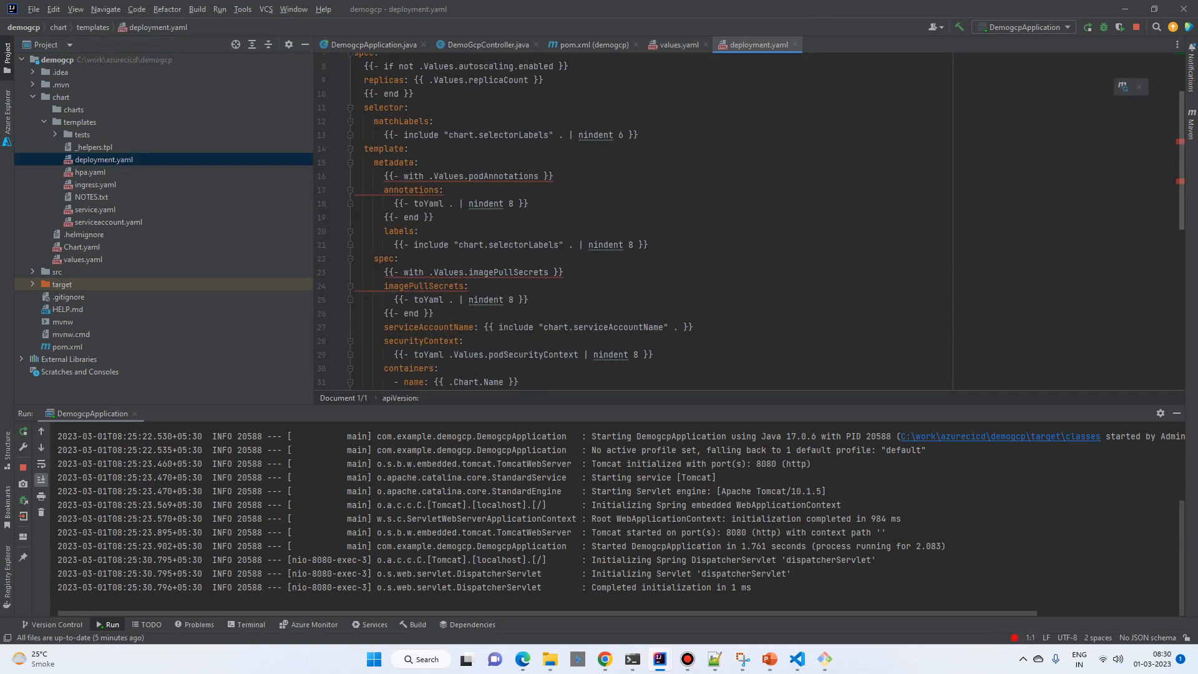
scroll(624, 221, "up", 7)
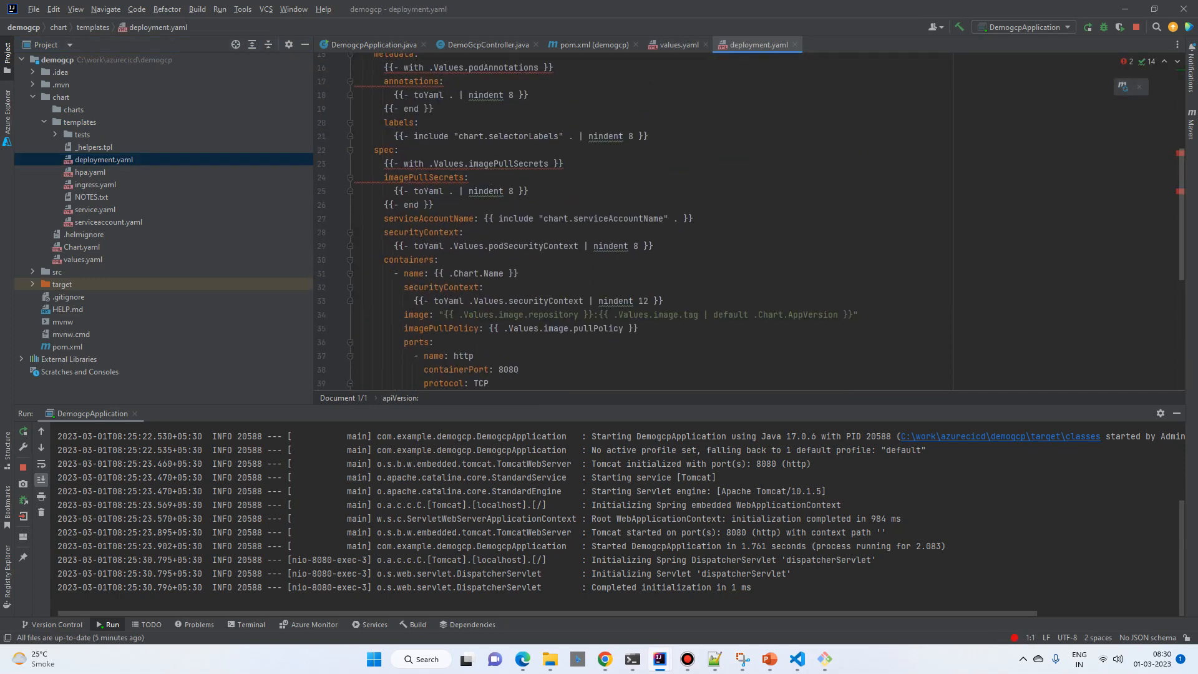
left_click(55, 135)
left_click(44, 123)
left_click(83, 159)
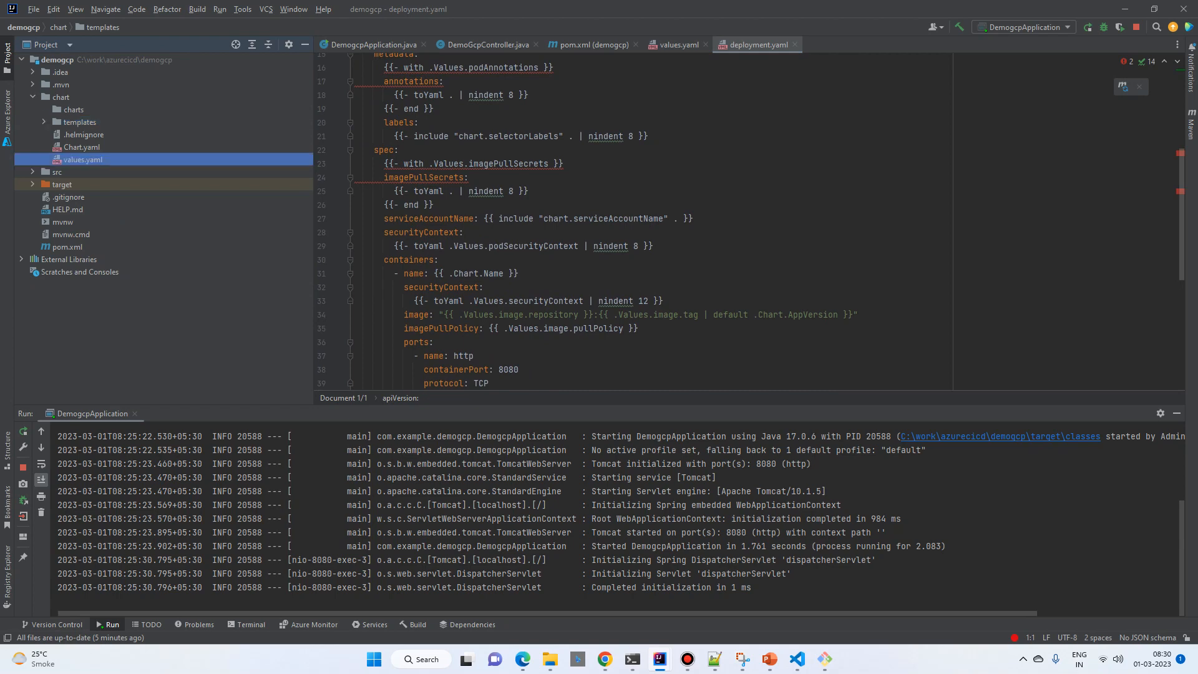
double_click(83, 159)
scroll(624, 221, "up", 6)
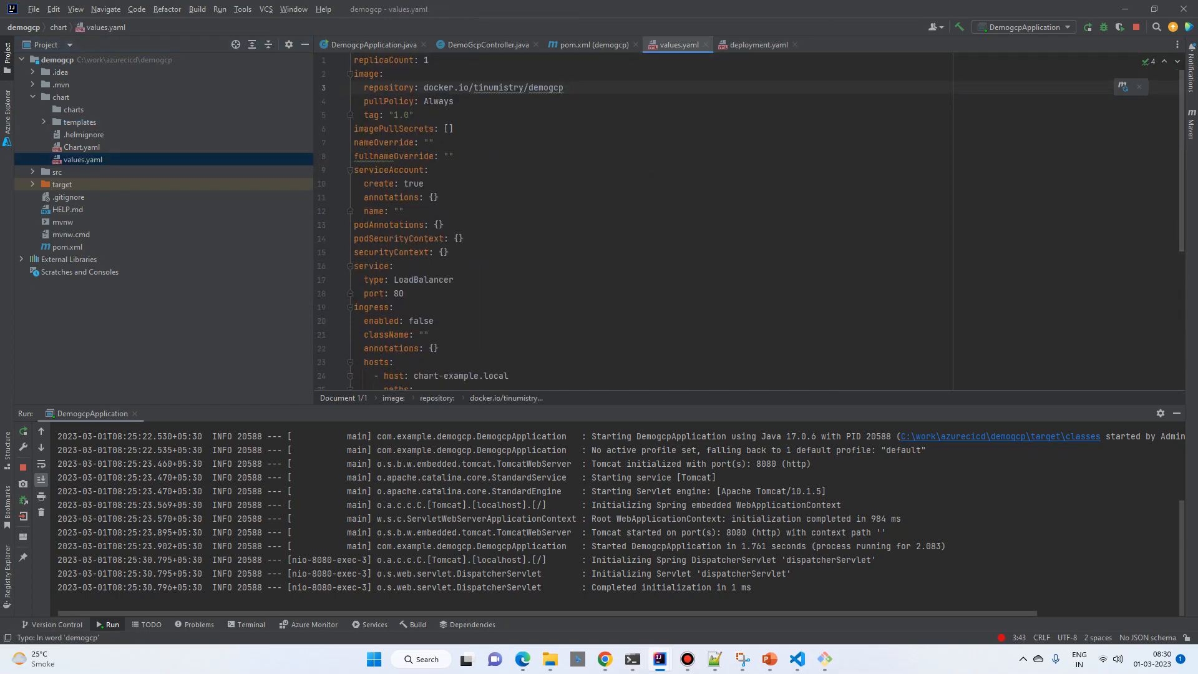
Step: Expand the target folder in the project tree and stop the running DemogcpApplication
left_click(32, 97)
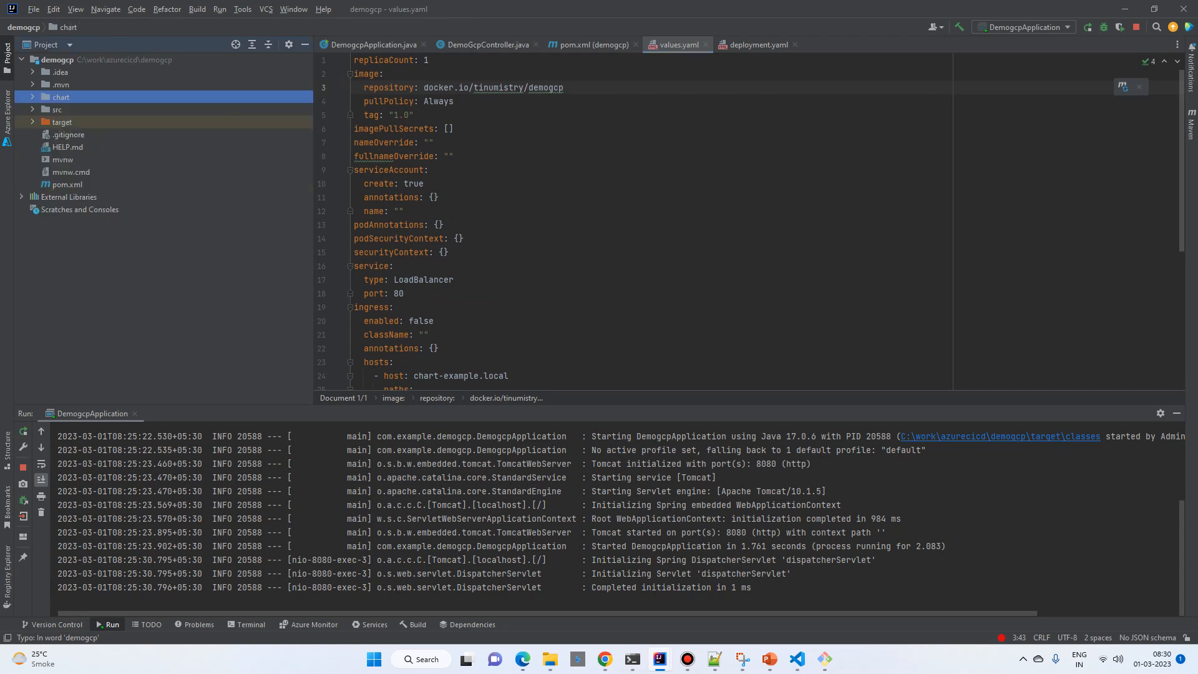
left_click(33, 110)
left_click(33, 110)
left_click(32, 122)
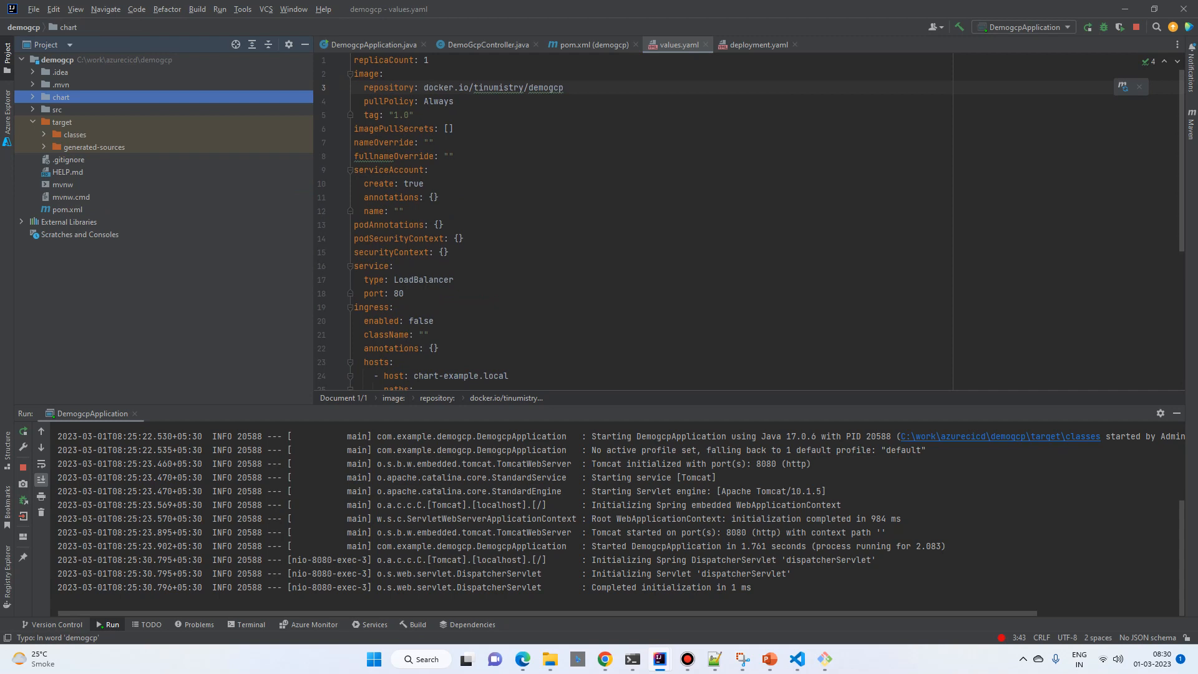
left_click(23, 467)
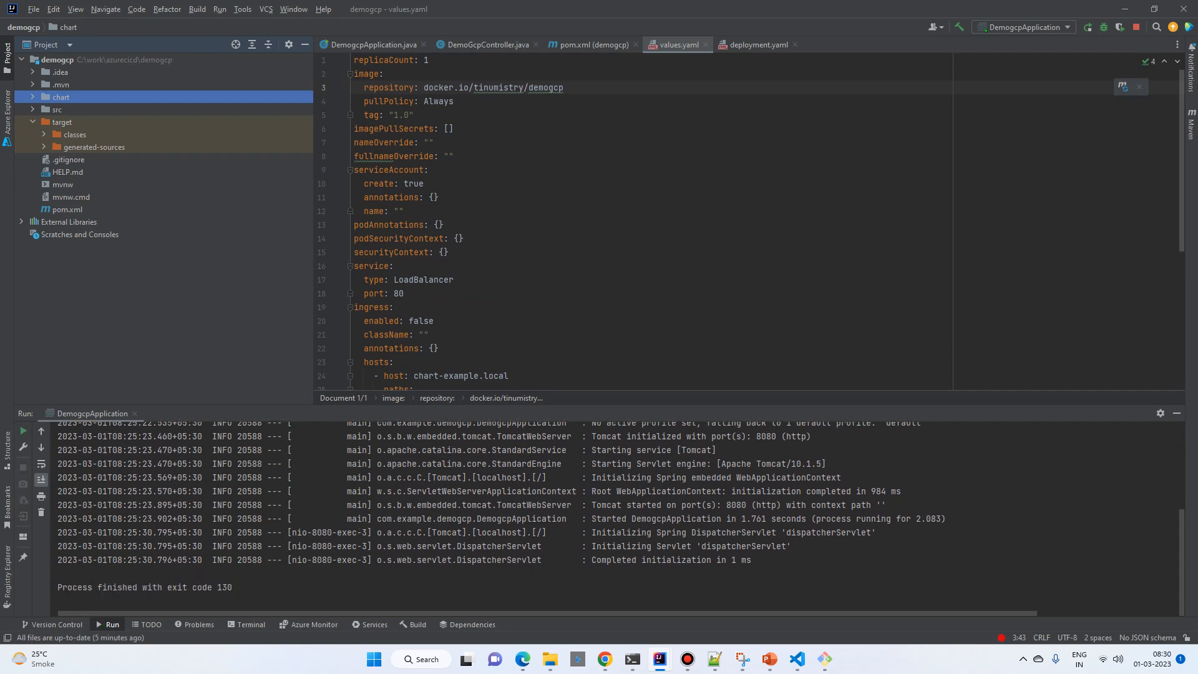
Step: Switch to the Chrome window showing Docker Hub and open dev.azure.com in a new tab
mouse_move(605, 659)
left_click(879, 592)
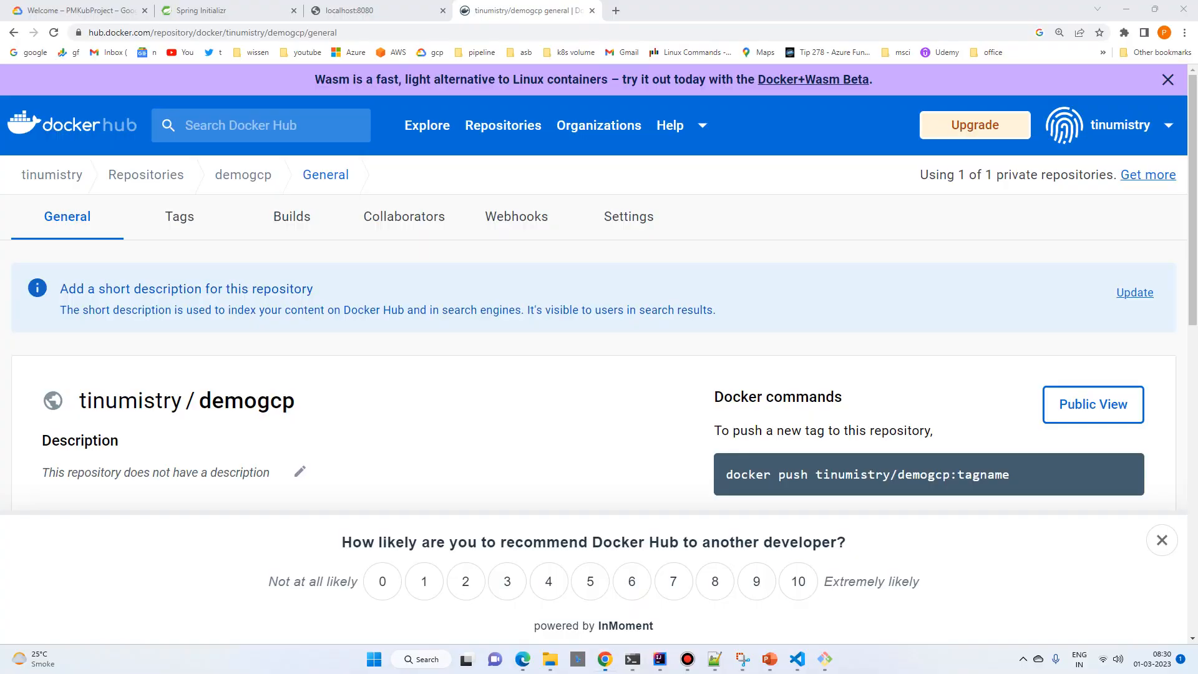
left_click(616, 10)
type("dev.azure.com")
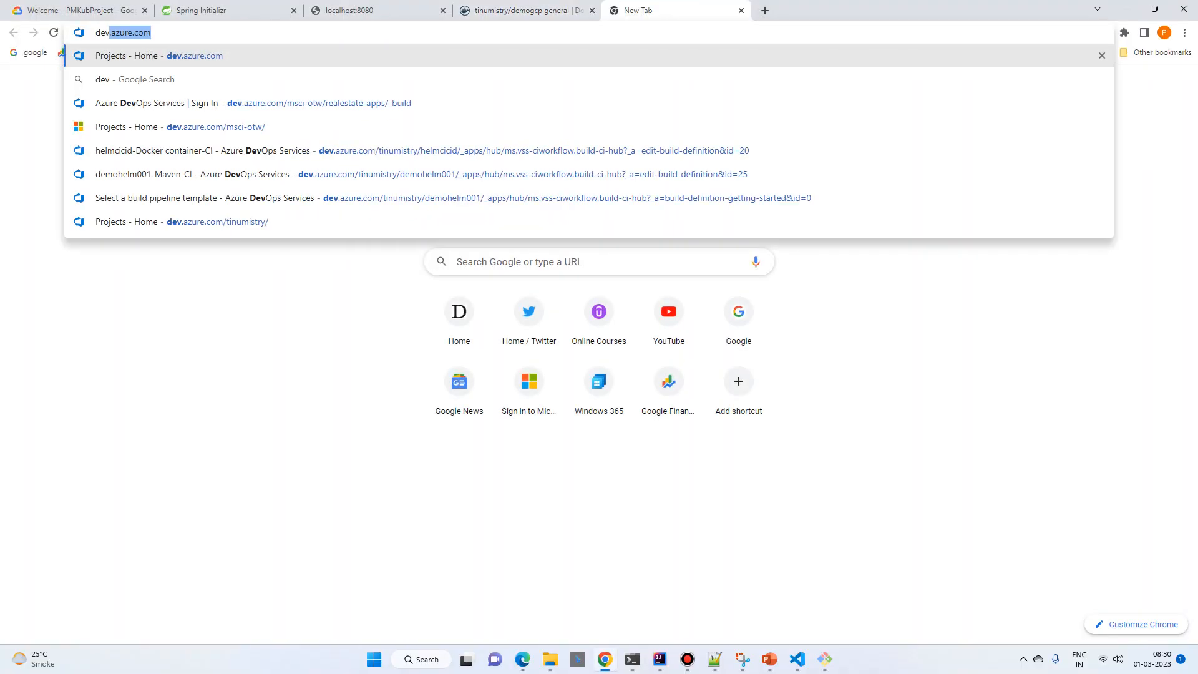
key("Return")
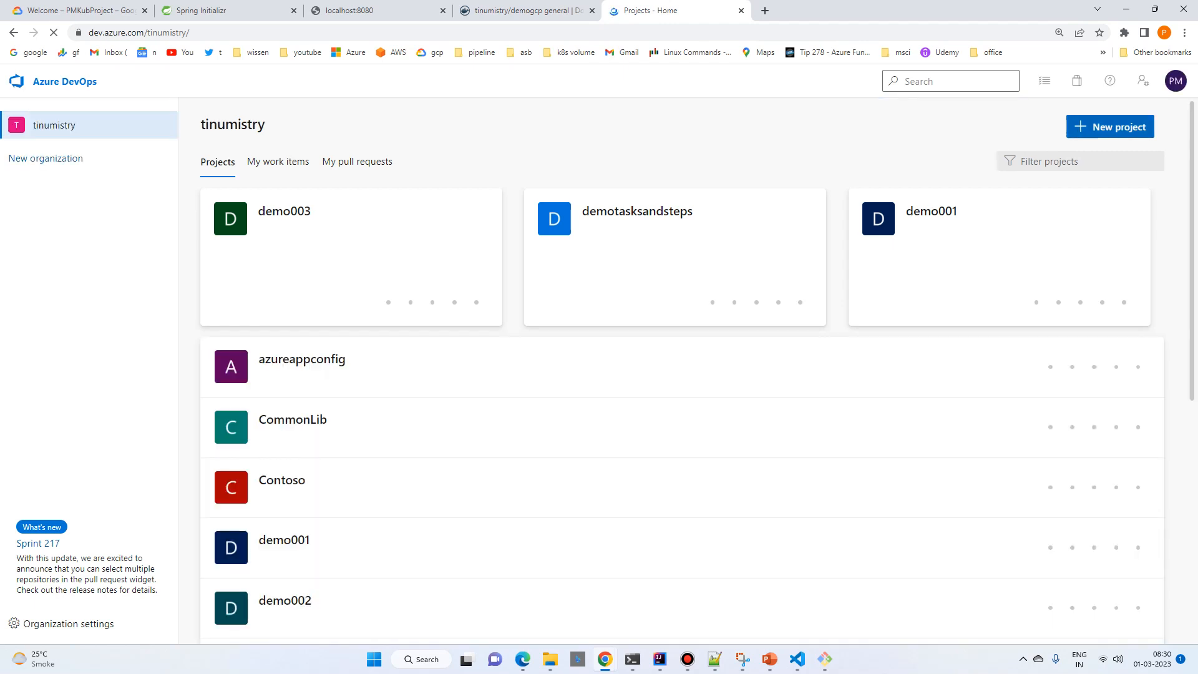
Step: Create a private Azure DevOps project named demogcp
left_click(1121, 127)
type("dem")
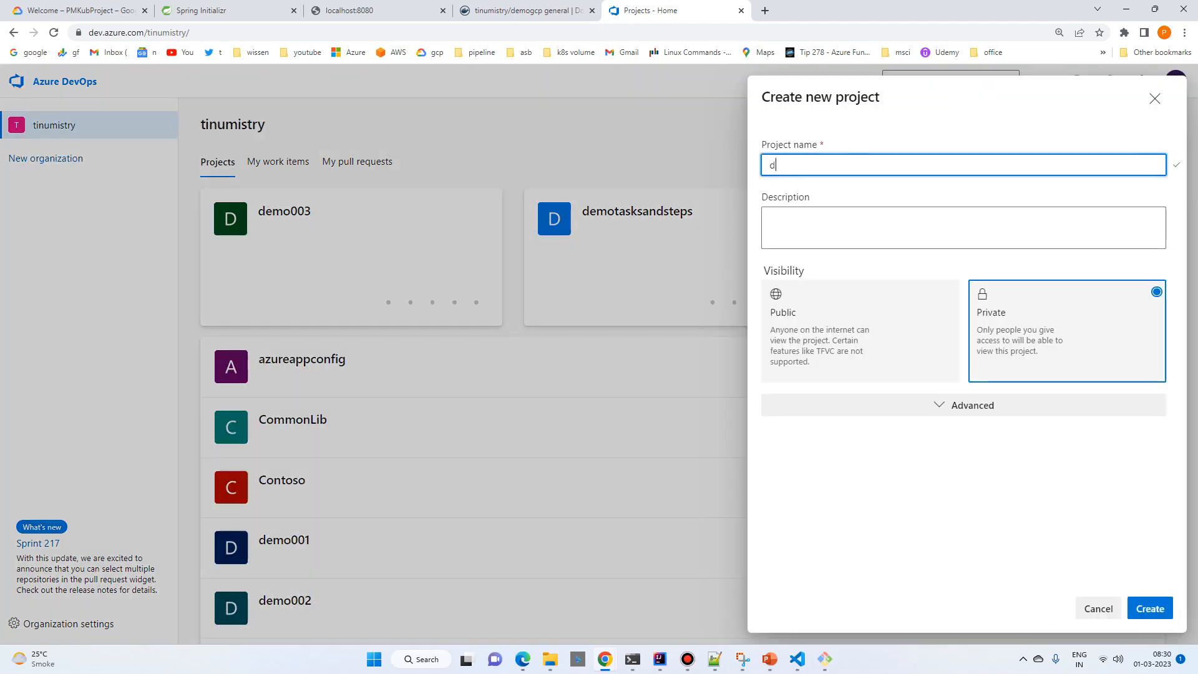
type("ogcp")
key("Return")
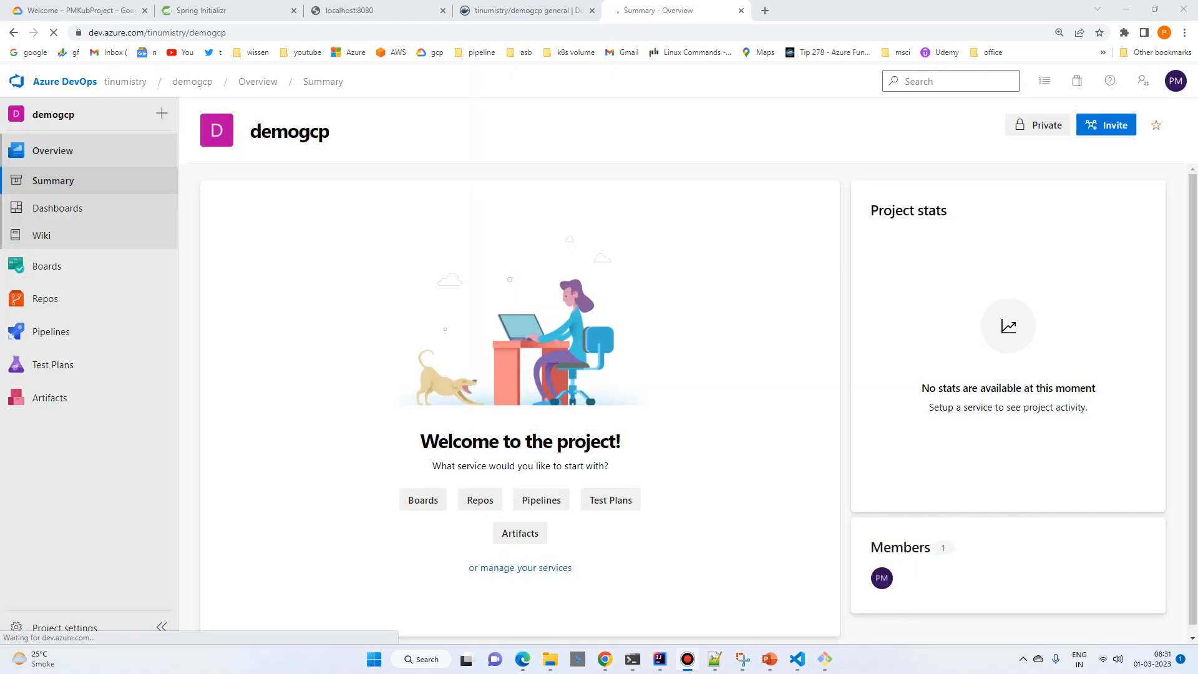
Step: Copy the git remote add origin command from the demogcp project's Repos page and switch to the demogcp window in IntelliJ IDEA
left_click(63, 298)
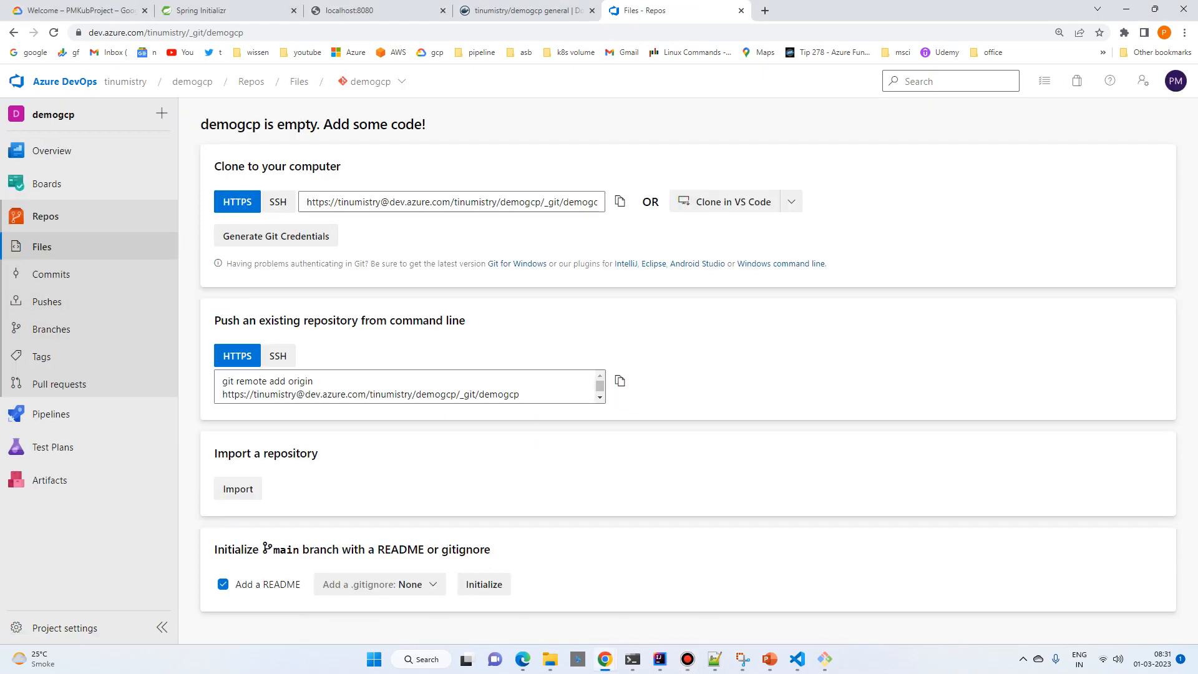
scroll(410, 387, "down", 1)
scroll(409, 386, "up", 1)
scroll(409, 387, "down", 1)
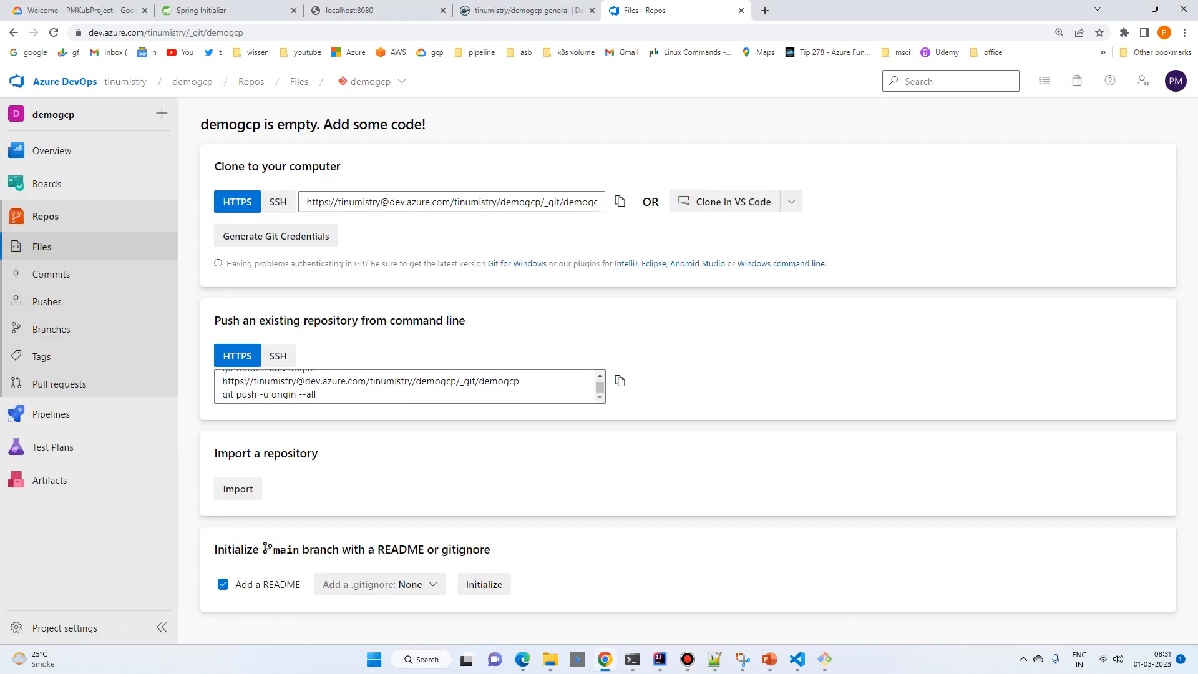
left_click_drag(522, 382, 221, 379)
key("ctrl+c")
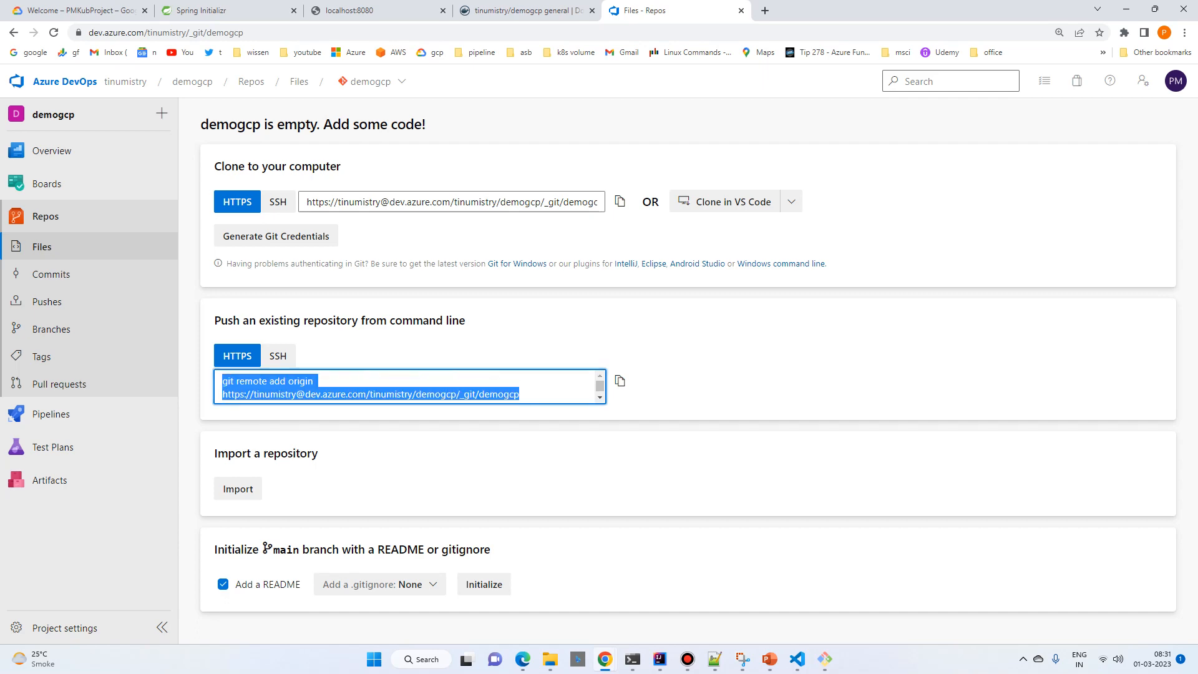
left_click(660, 658)
left_click(1055, 594)
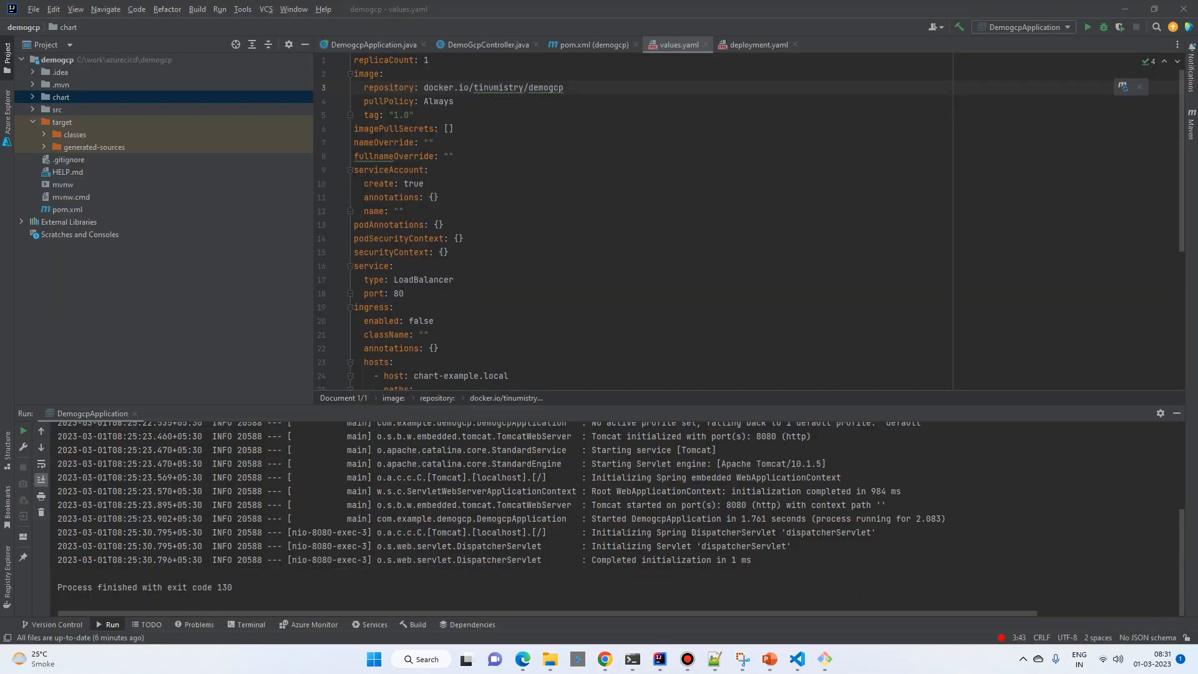
Step: Initialize a Git repository in the demogcp folder from the terminal and add the copied Azure DevOps remote as origin
key("alt+F12")
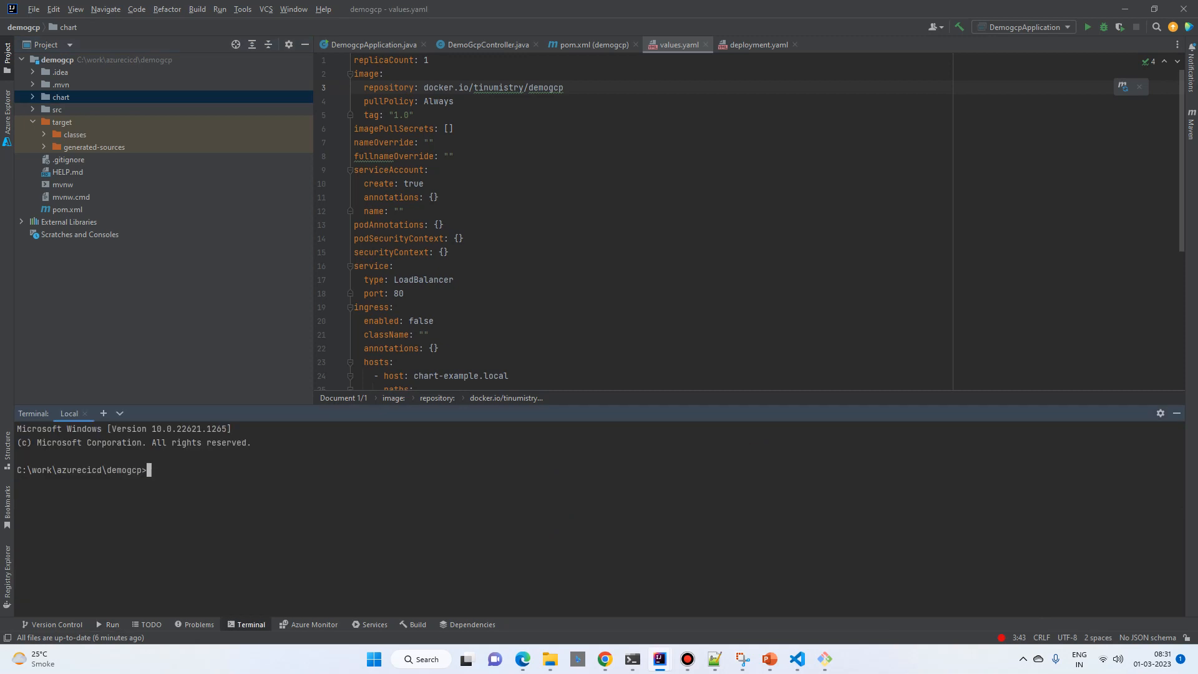
type("git init")
key("Return")
key("ctrl+v")
key("Return")
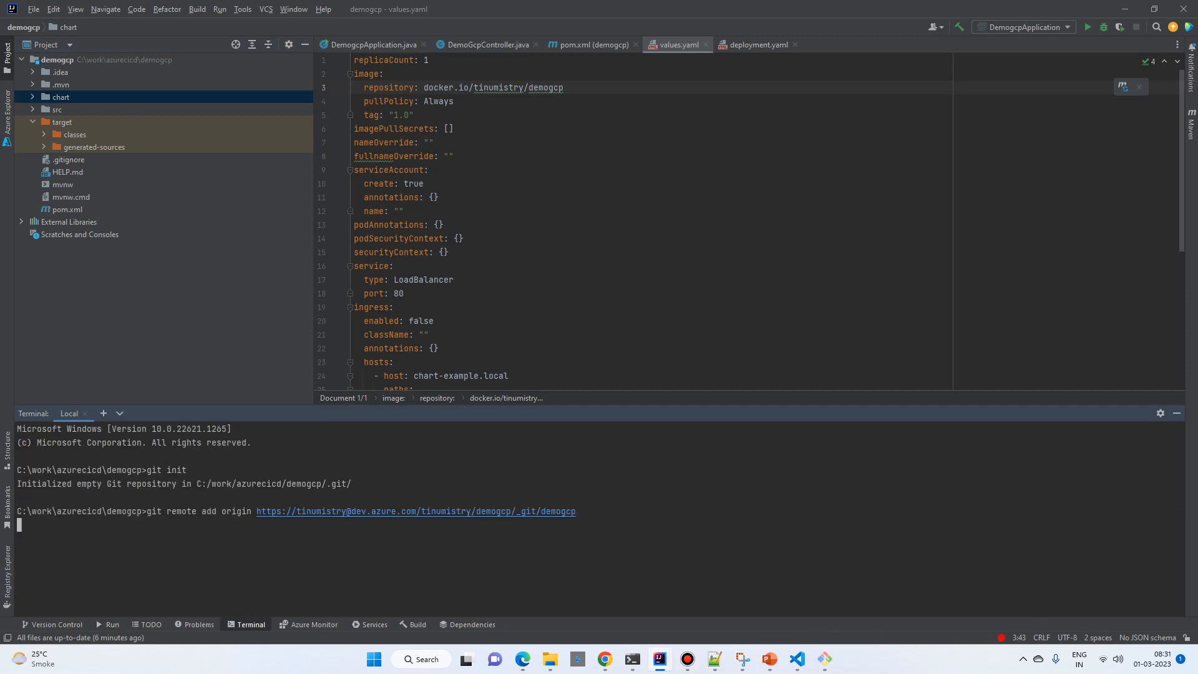
Step: Check the repository with git status and stage all project files with git add --all
type("gi")
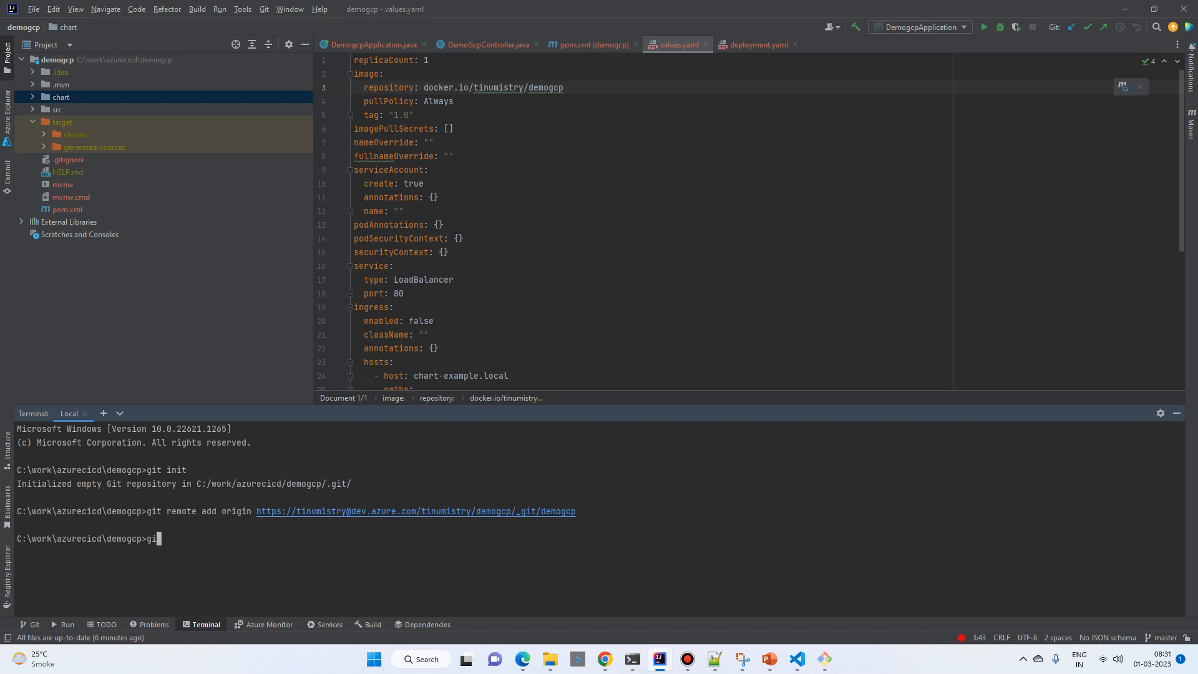
type("t status")
key("Return")
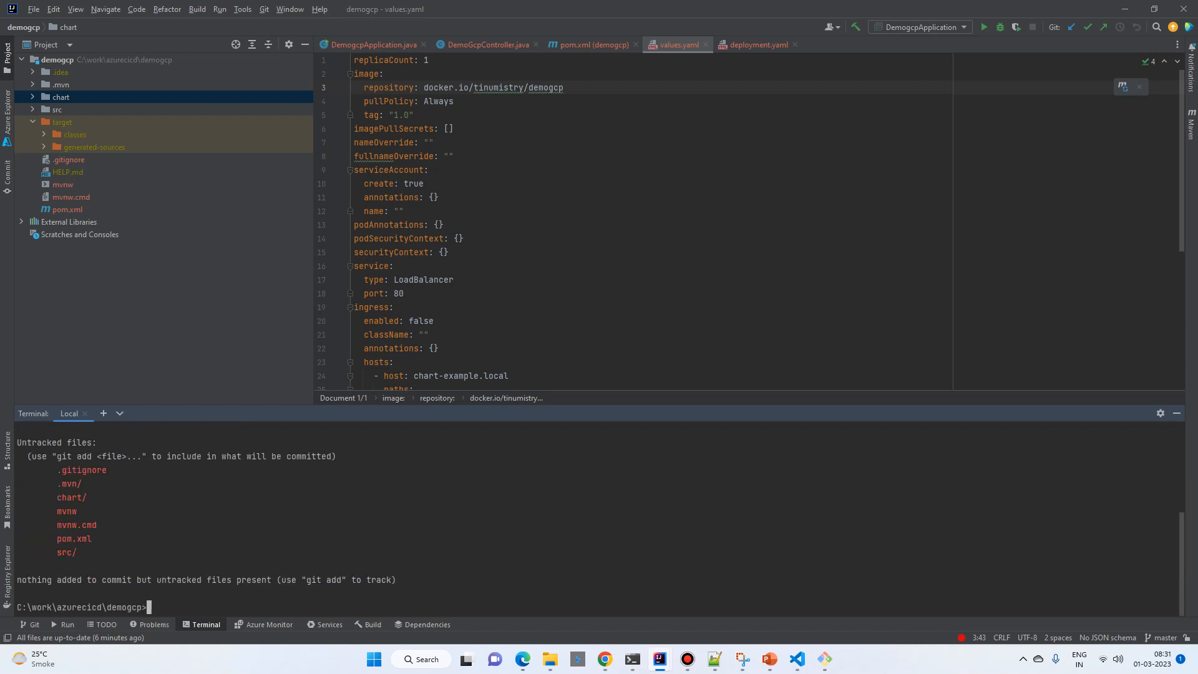
type("git c")
key("BackSpace")
type("add --all")
key("Return")
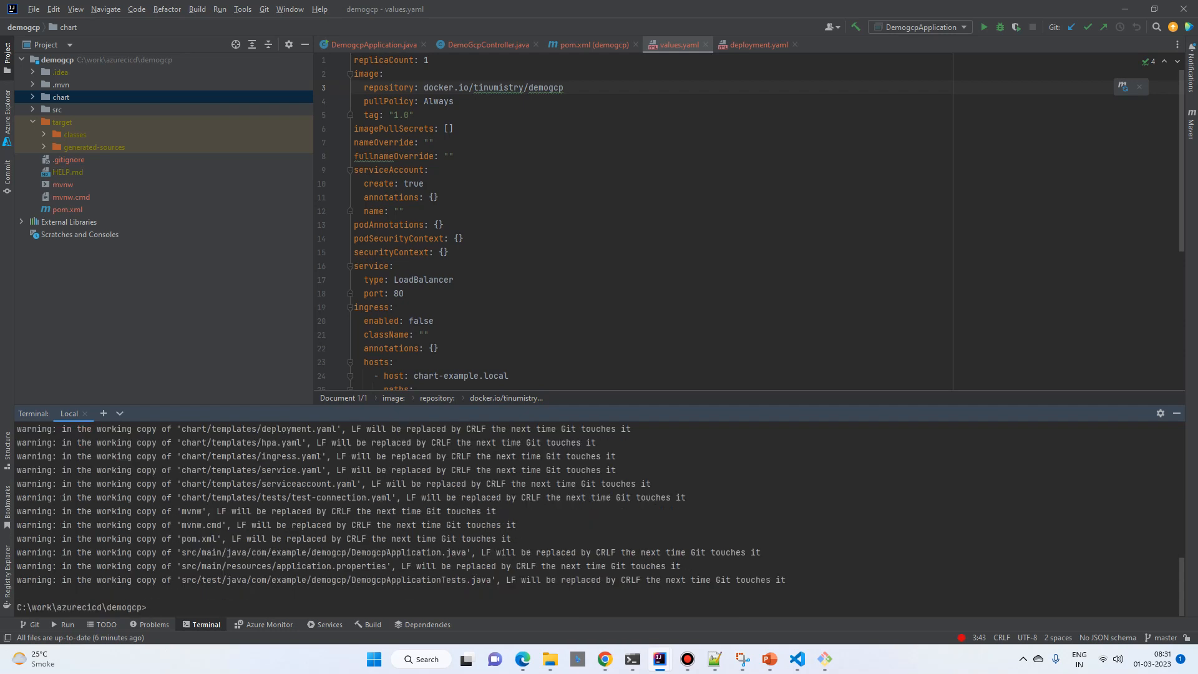
Step: Commit the staged files with the message "first commit"
type("git commit -m \"first commit\"")
key("Return")
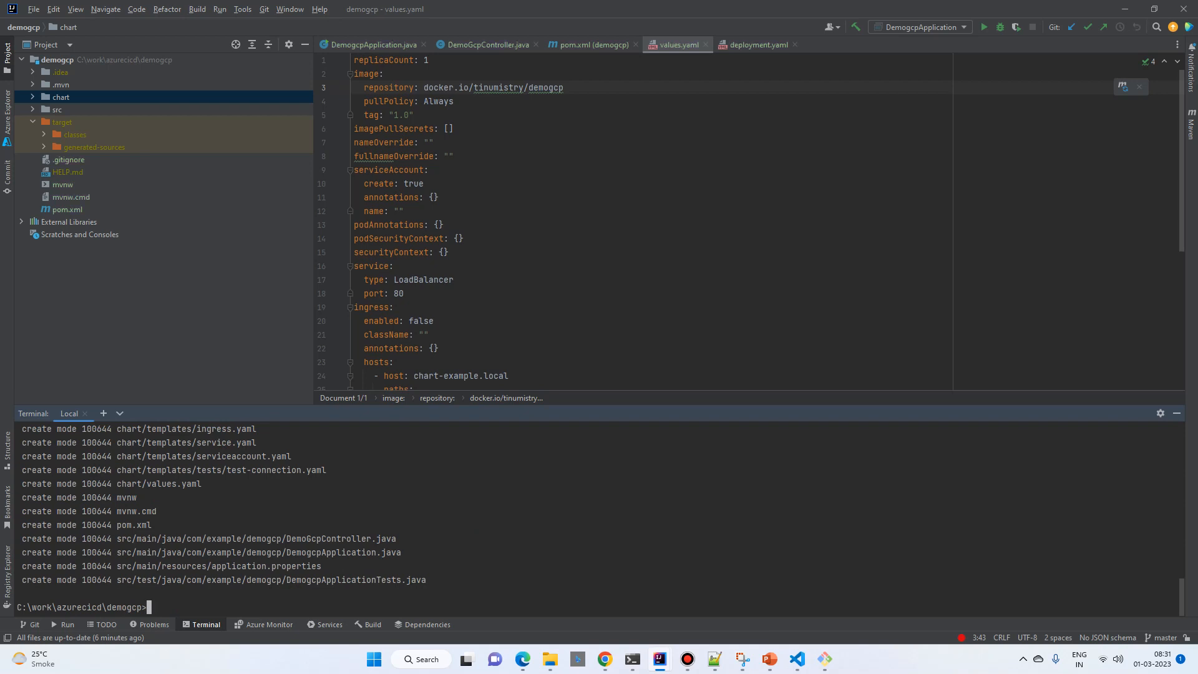
Step: Push the commit to Azure DevOps, setting origin master as the upstream branch
type("git push")
key("Return")
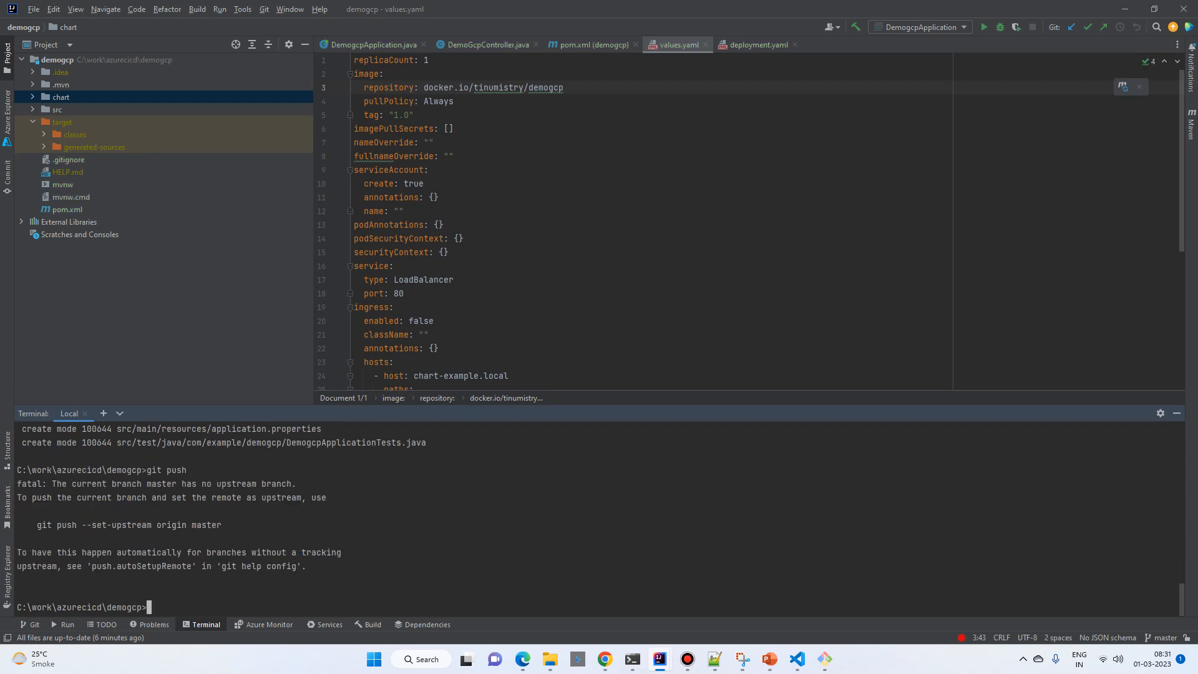
left_click_drag(28, 525, 220, 525)
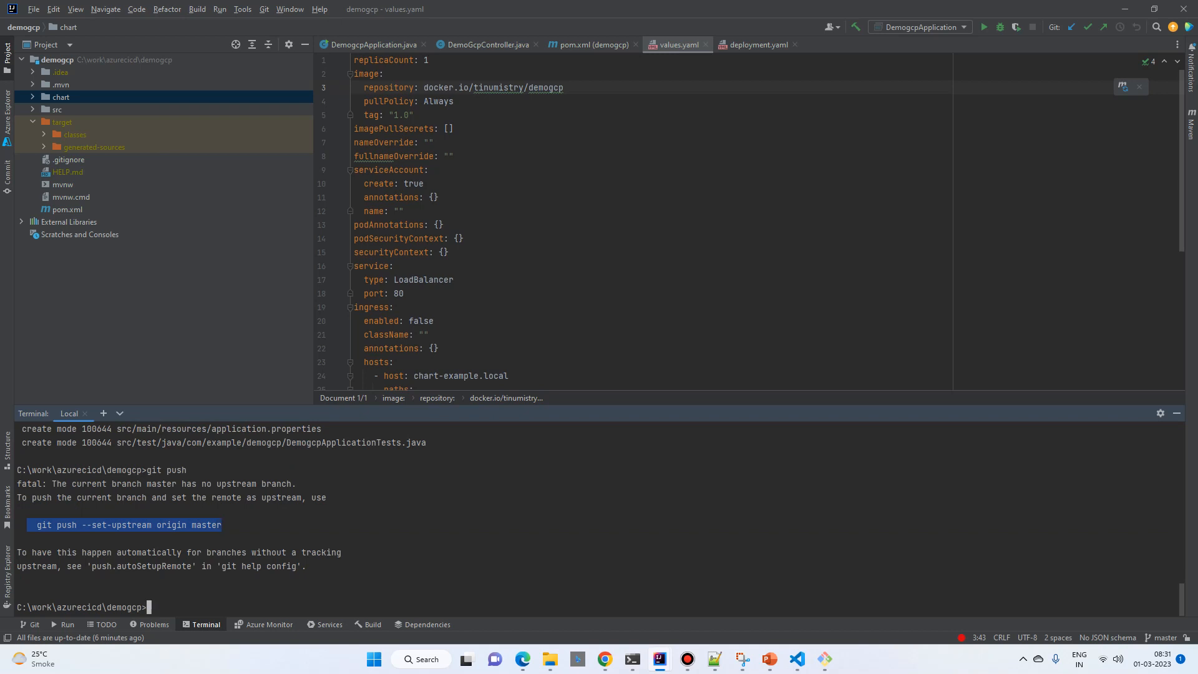
type("git push --set-upstream origin master")
key("Return")
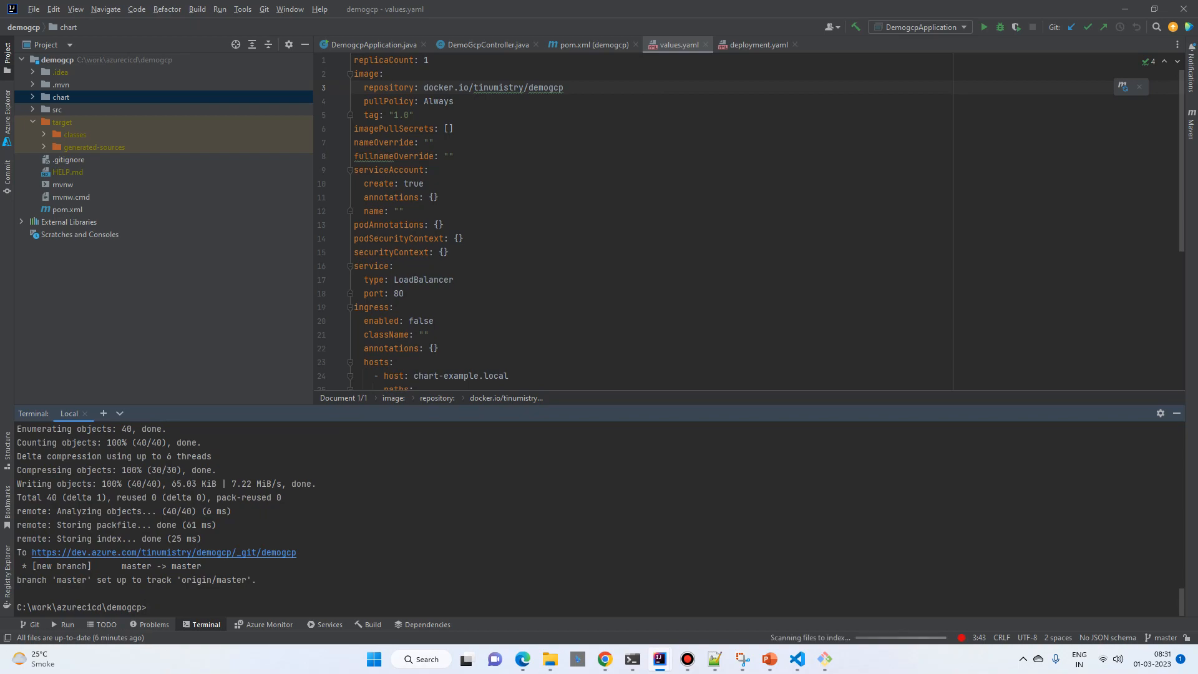
Step: Switch to the demogcp Repos files in Chrome and set up a build pipeline from the Maven template
mouse_move(604, 659)
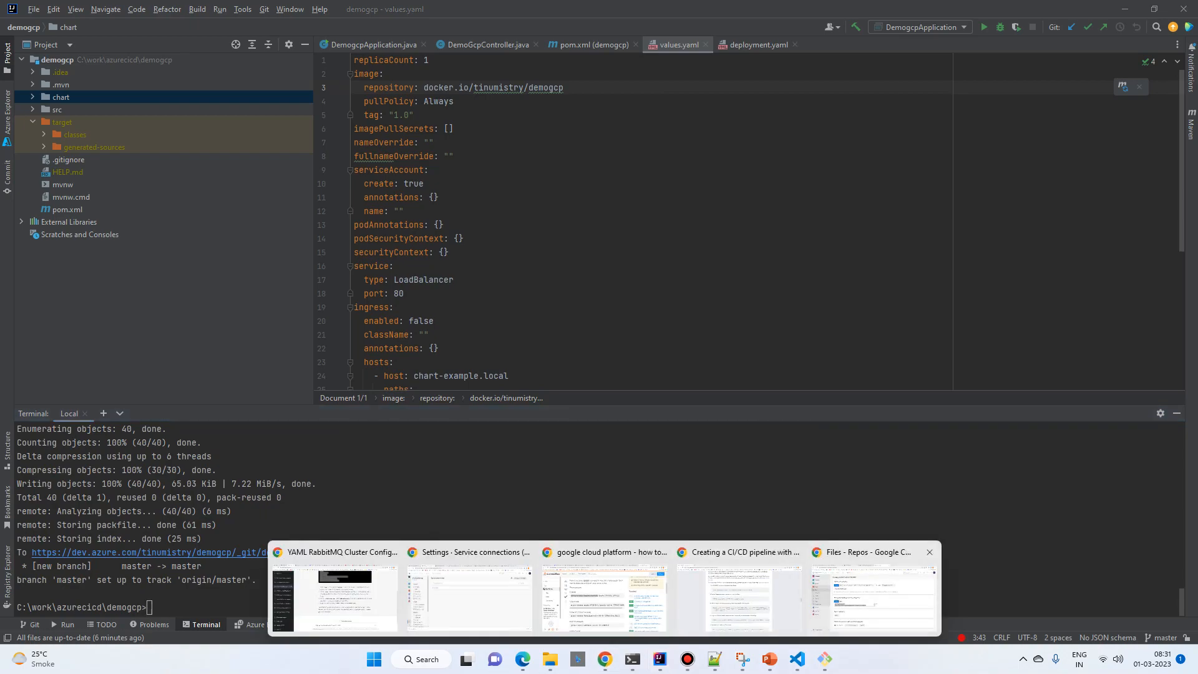
left_click(873, 596)
left_click(46, 216)
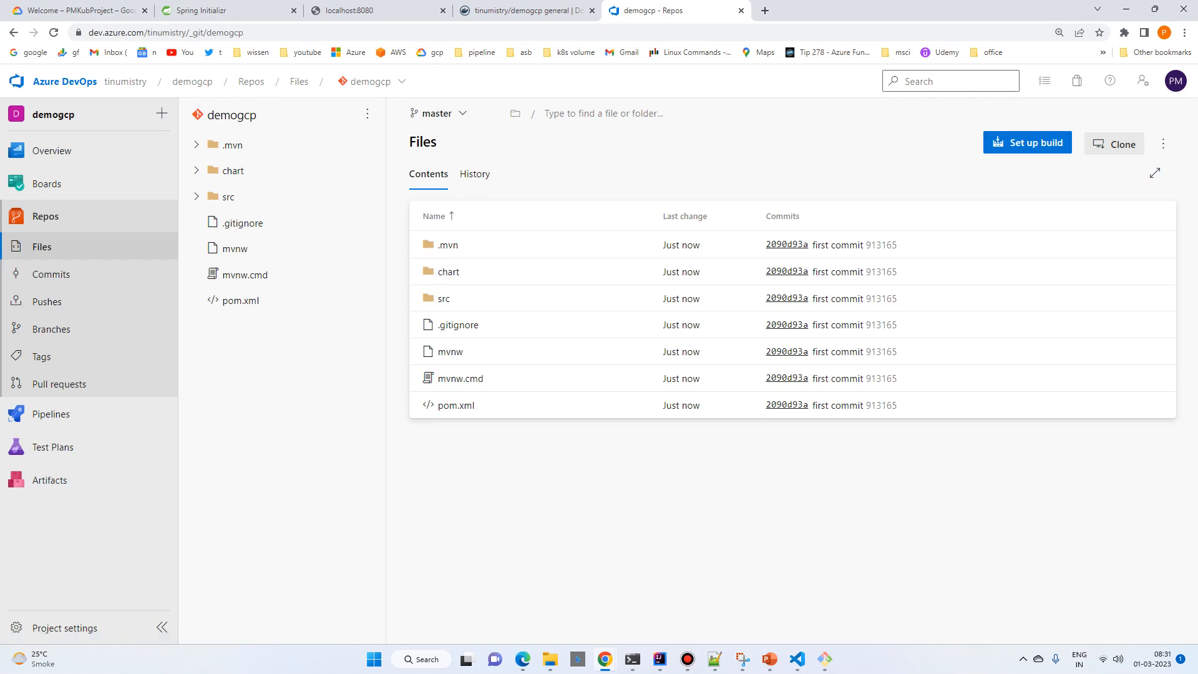
left_click(1027, 143)
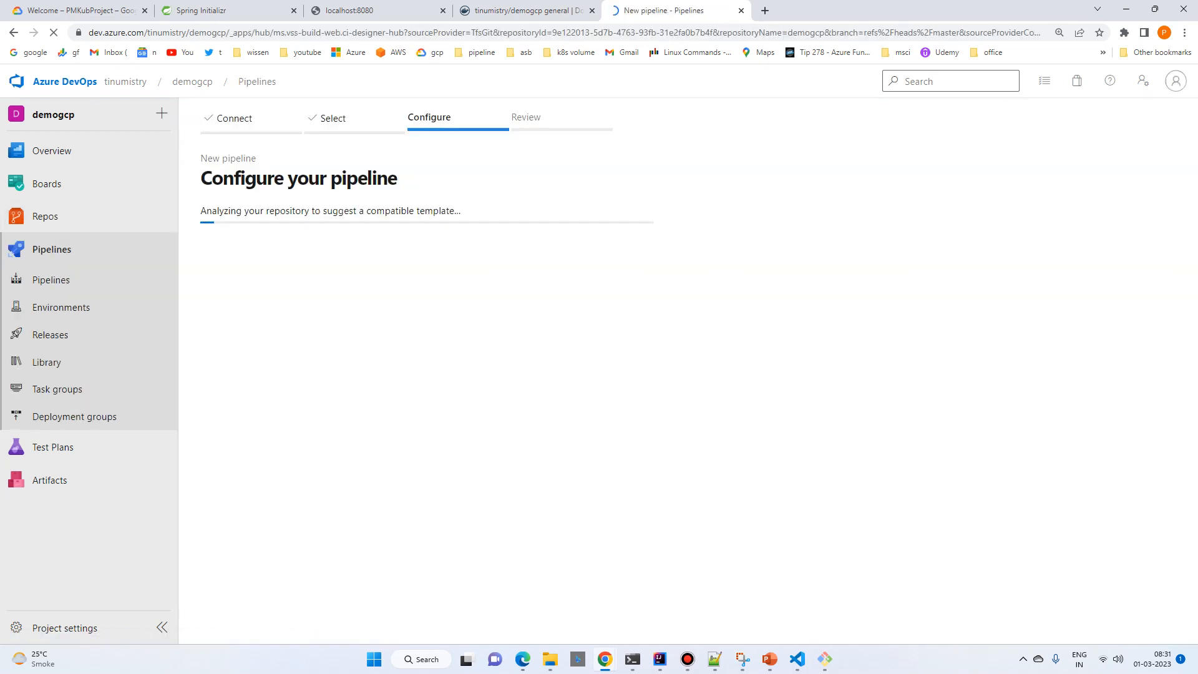
left_click(255, 223)
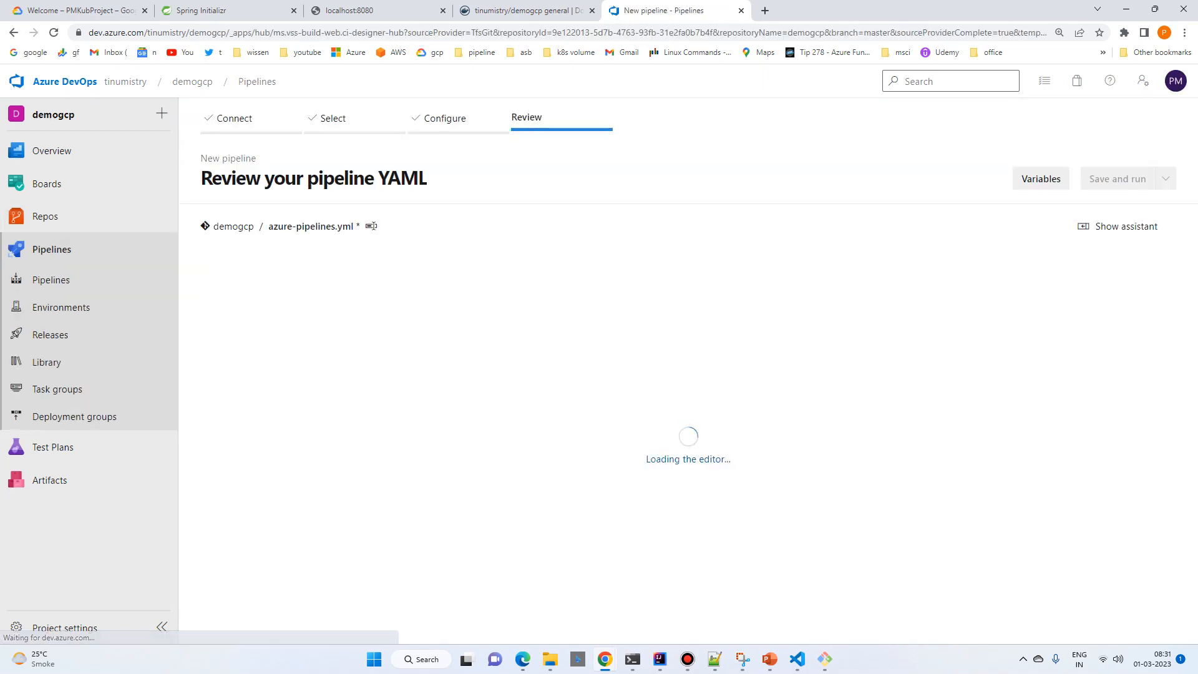
Step: Set the pipeline trigger to none and jdkVersionOption to '1.17' in azure-pipelines.yml
double_click(271, 332)
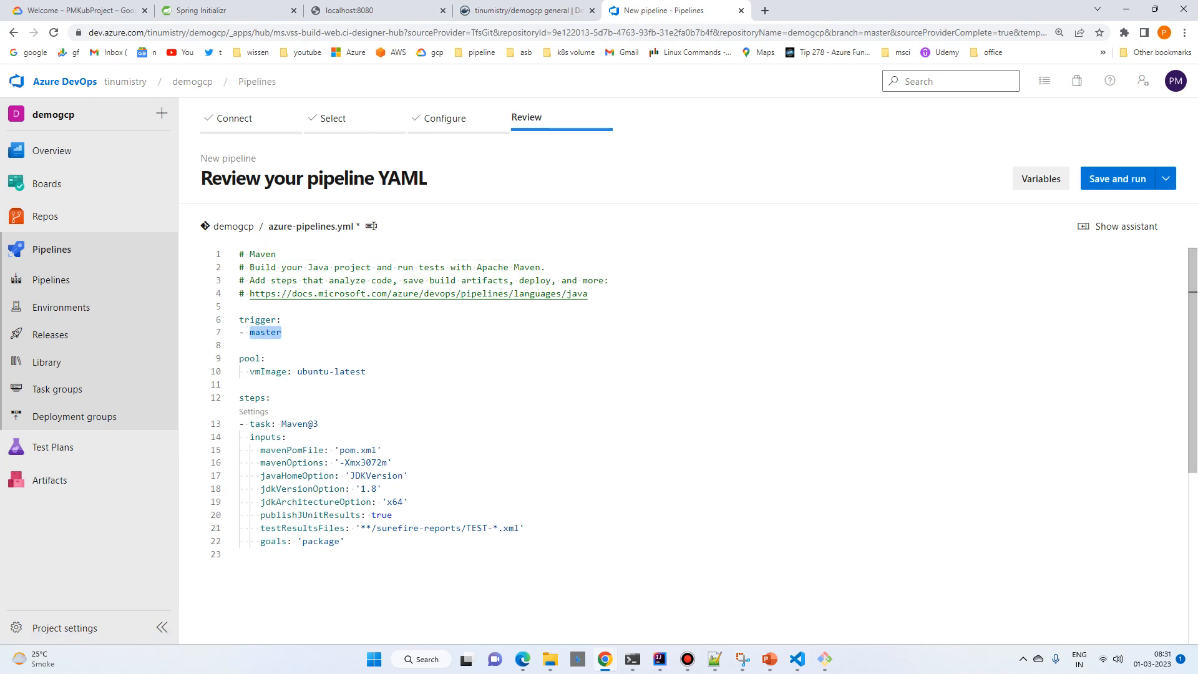
type("none")
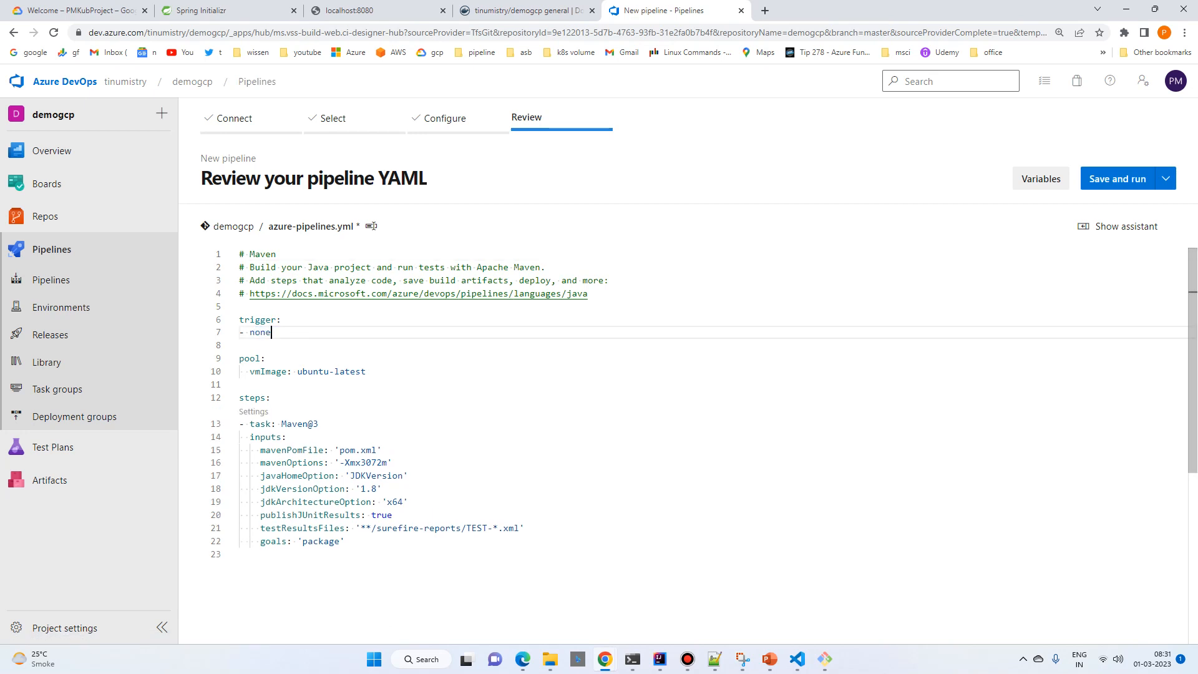
left_click(377, 489)
key("BackSpace")
type("1")
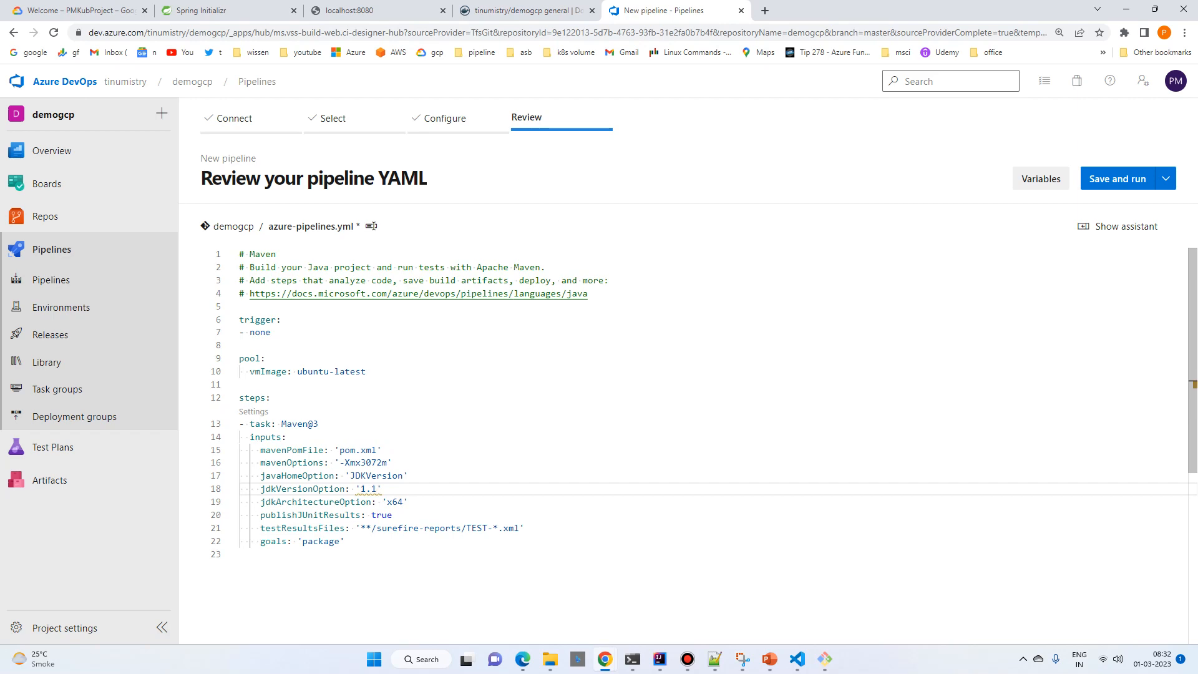
type("7")
key("ctrl+s")
key("Escape")
left_click(271, 332)
Step: Replace the entire azure-pipelines.yml content with the copied YAML containing the Maven jib:build, pipeline artifact, Helm installer, Bash and HelmDeploy tasks
key("alt+Tab")
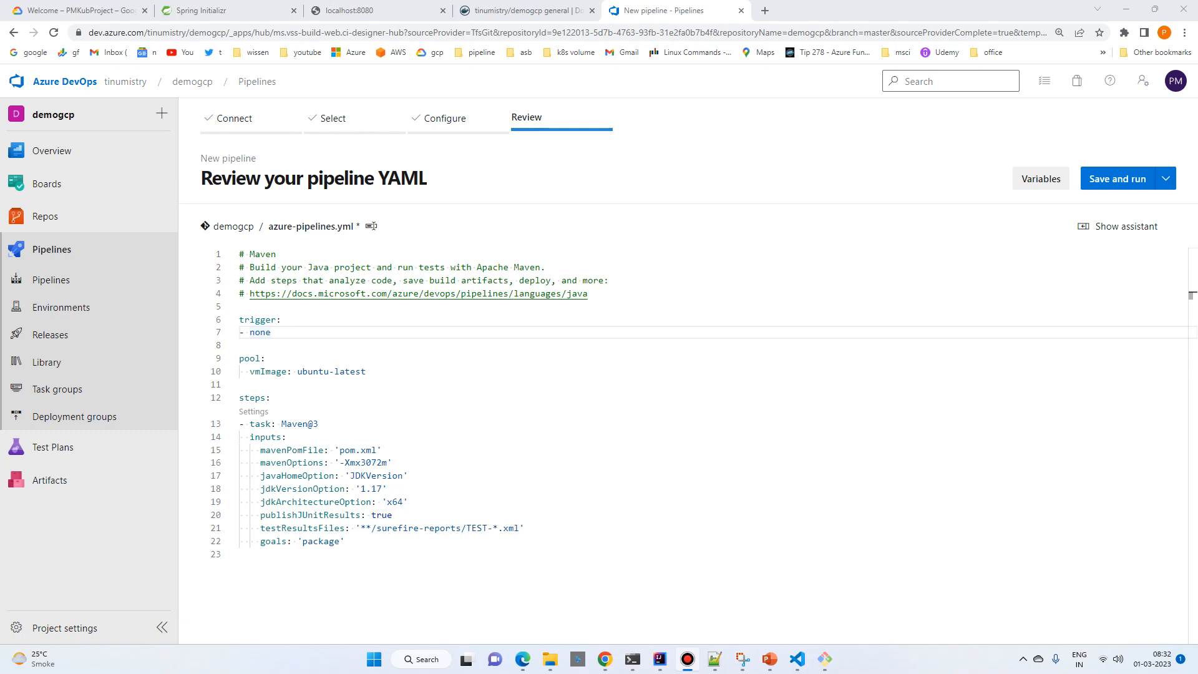
left_click(366, 372)
left_click(382, 451)
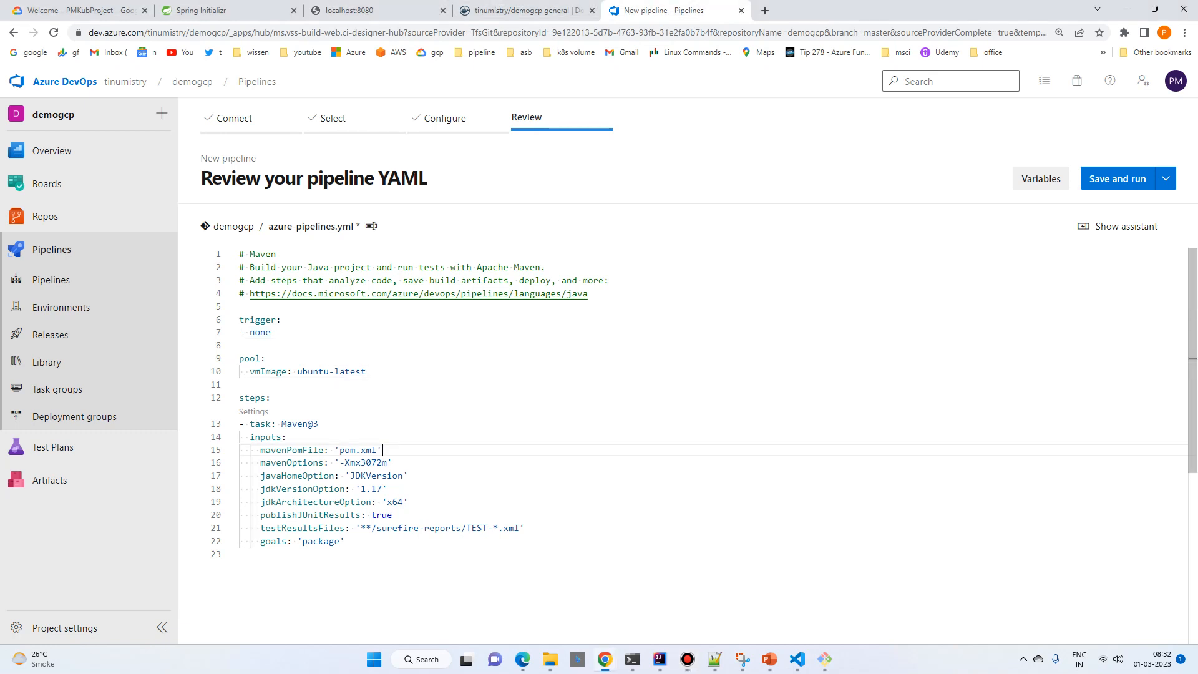
key("ctrl+a")
key("ctrl+v")
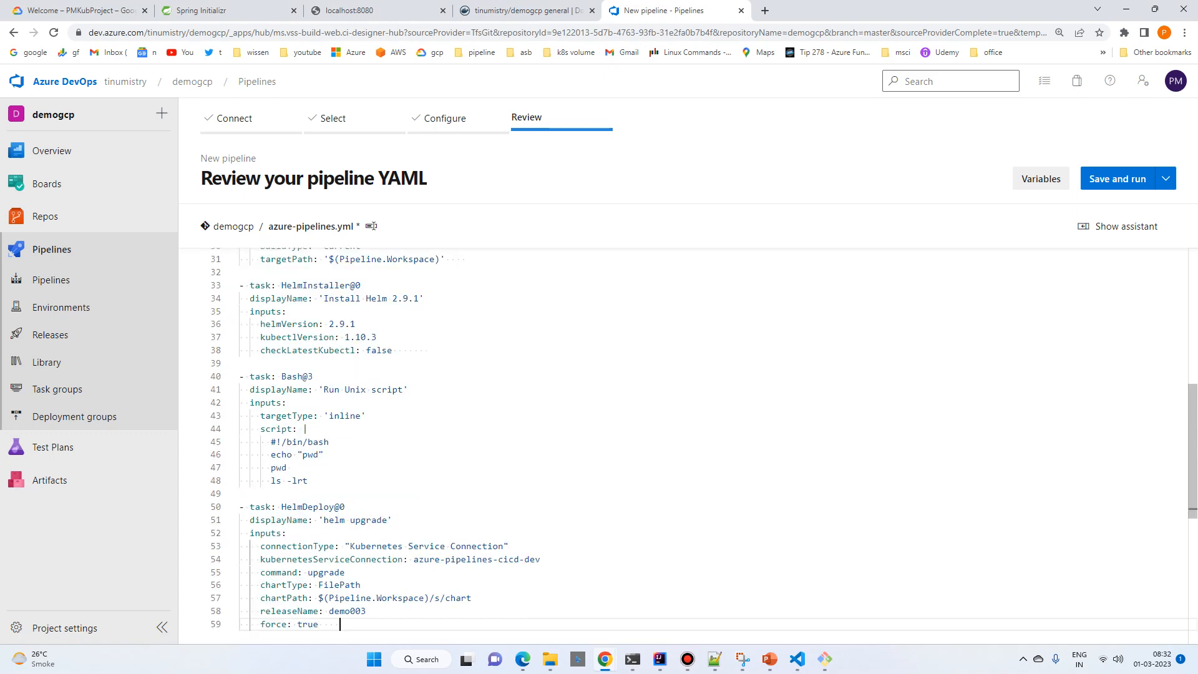
Step: Review the trigger, pool and Maven task settings in the pipeline YAML, including the Maven goals
scroll(686, 445, "up", 10)
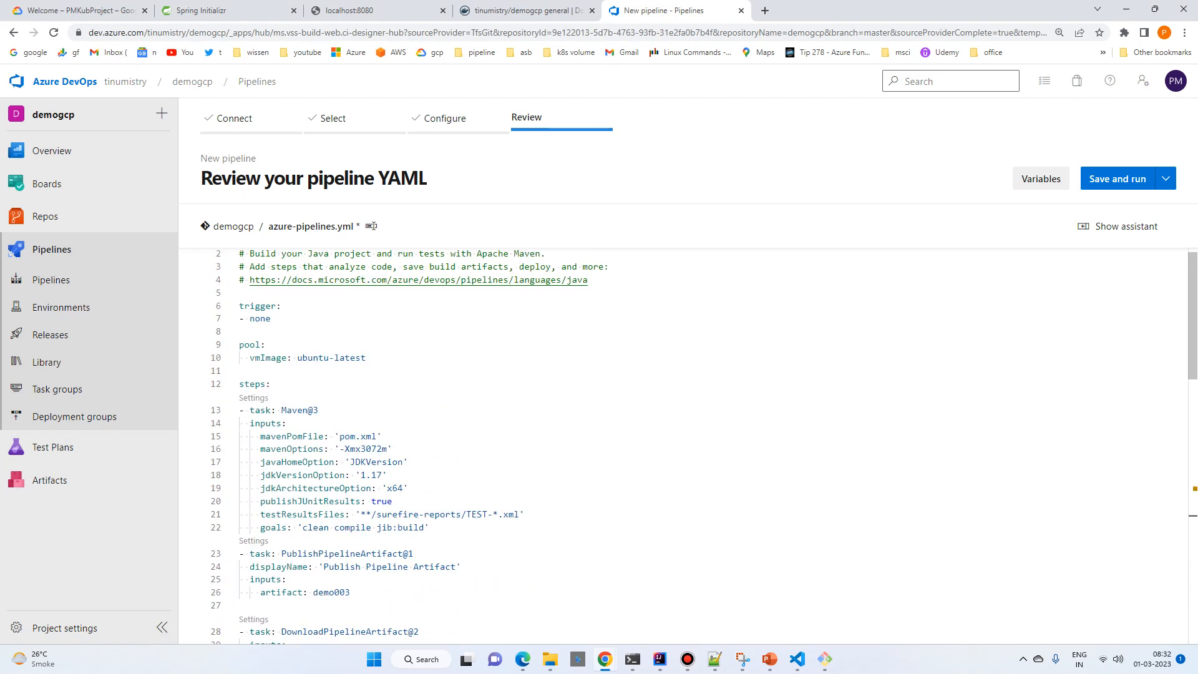
left_click_drag(429, 527, 240, 292)
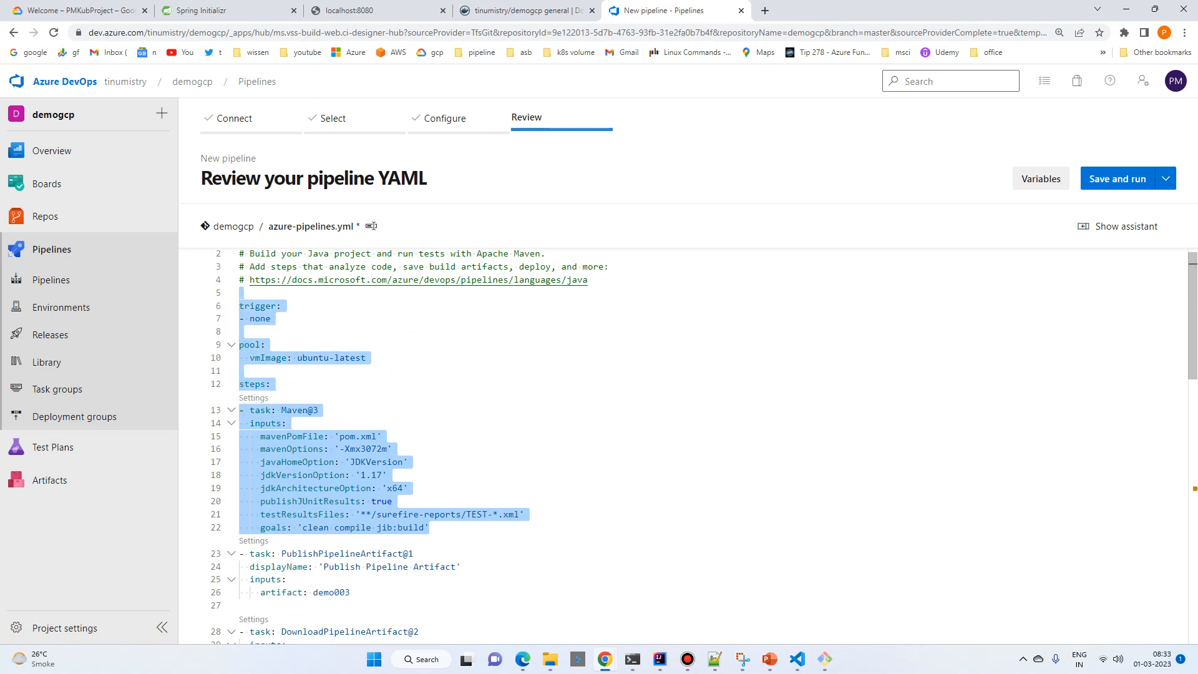
left_click(319, 410)
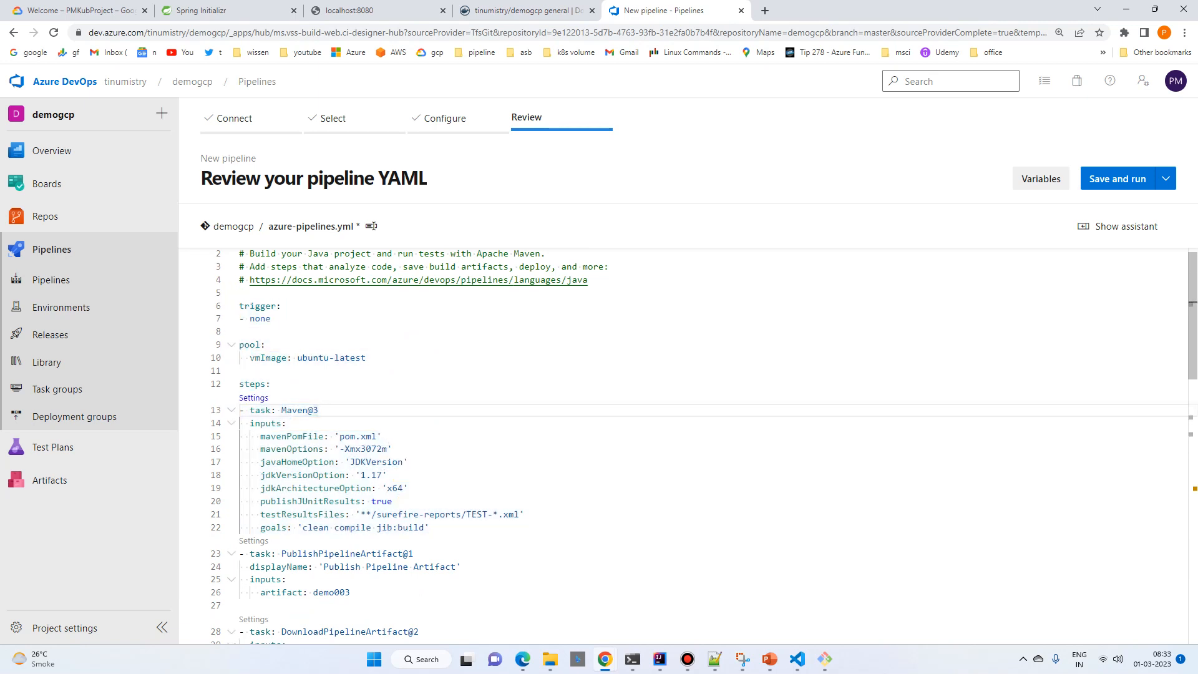
left_click(298, 410)
left_click_drag(255, 527, 431, 527)
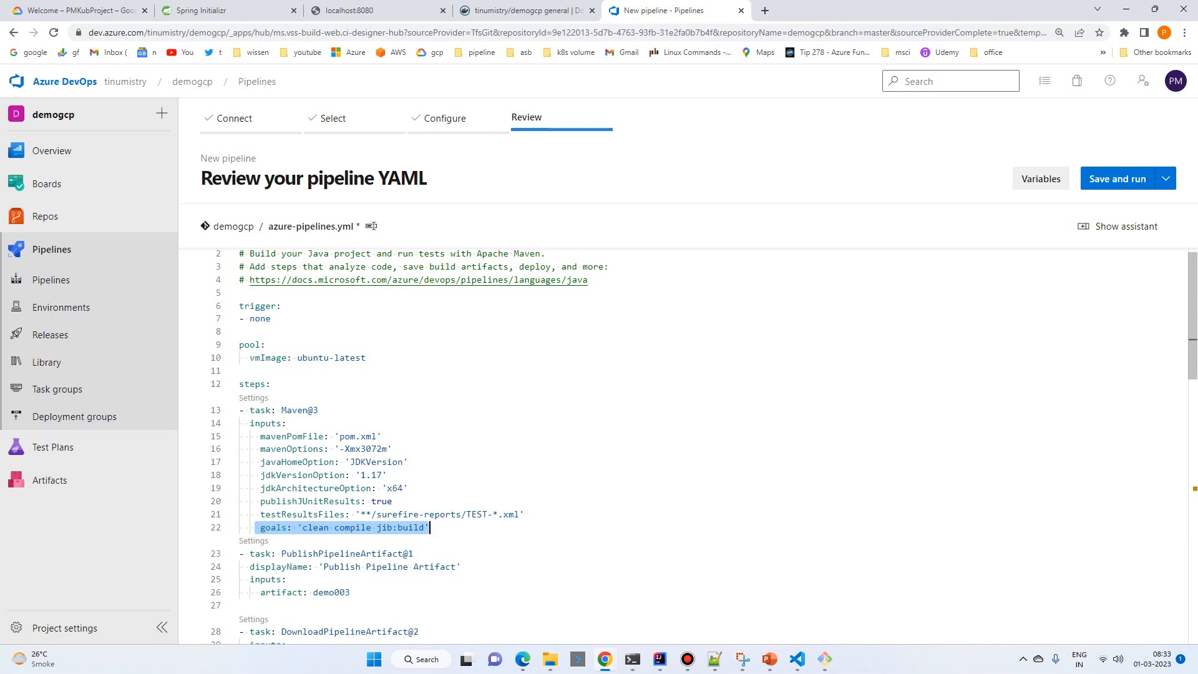
left_click_drag(254, 436, 525, 514)
scroll(524, 514, "down", 2)
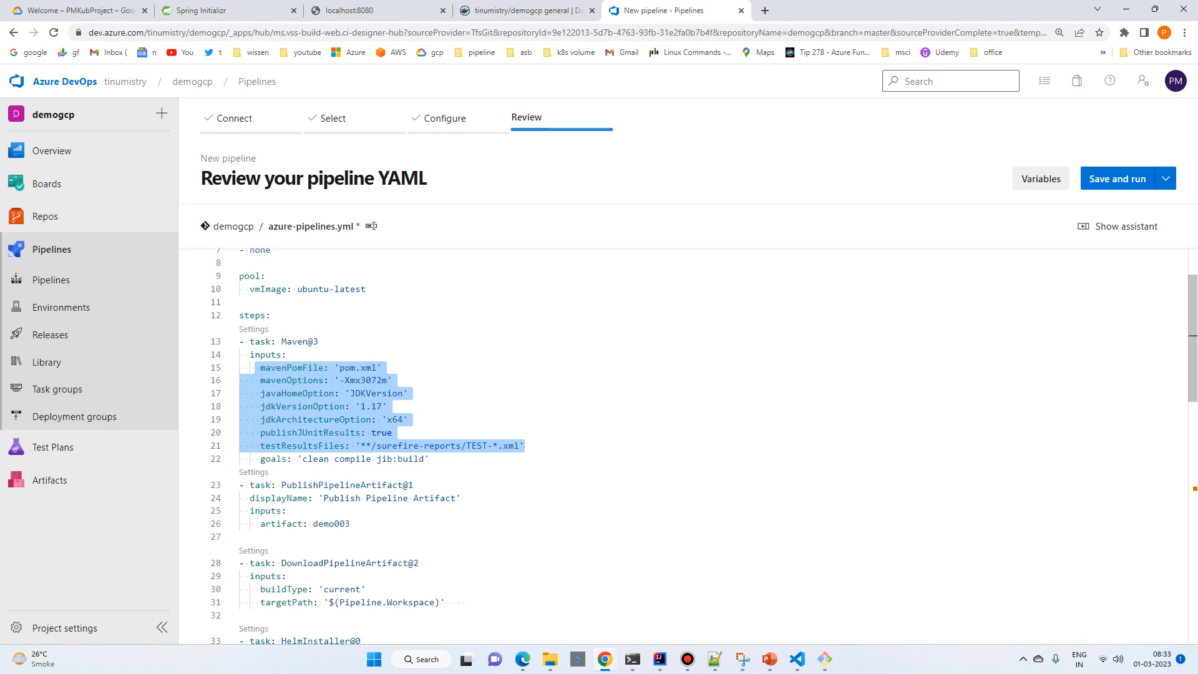
Step: Change the artifact name in the PublishPipelineArtifact task to demogcp
left_click(350, 523)
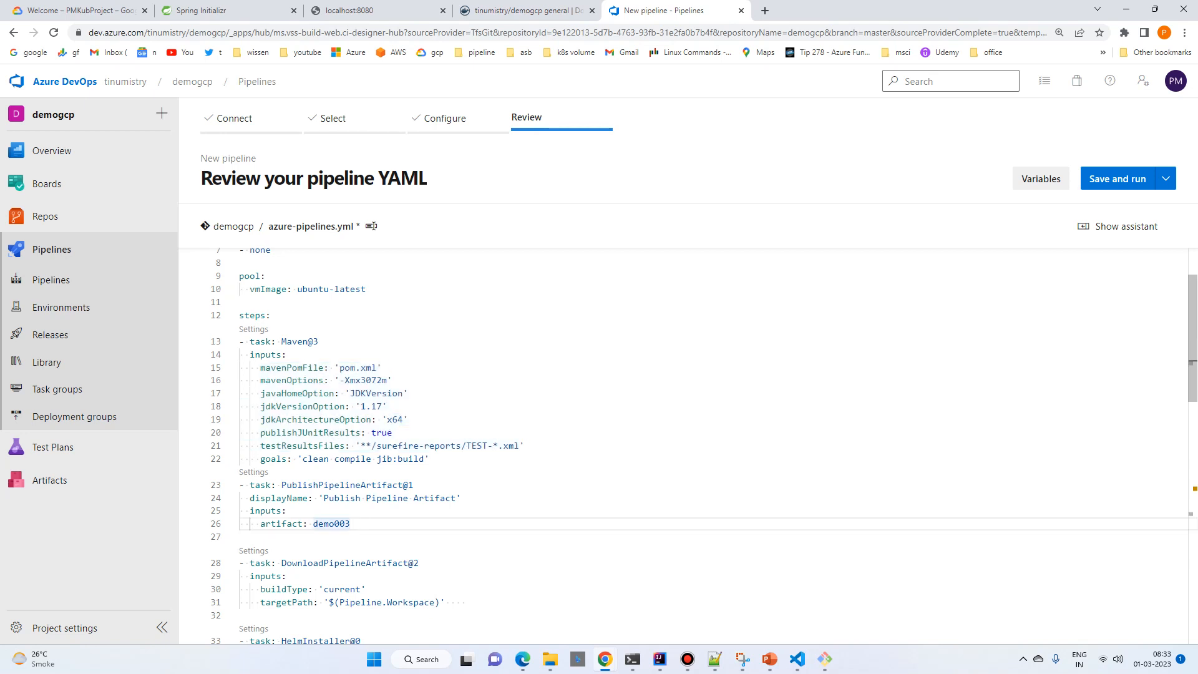
key("BackSpace")
key("BackSpace")
key("BackSpace")
type("gcp")
Step: Review the HelmInstaller, Bash and HelmDeploy tasks, including the connection type, upgrade command and chart path
scroll(686, 446, "down", 3)
scroll(686, 445, "down", 2)
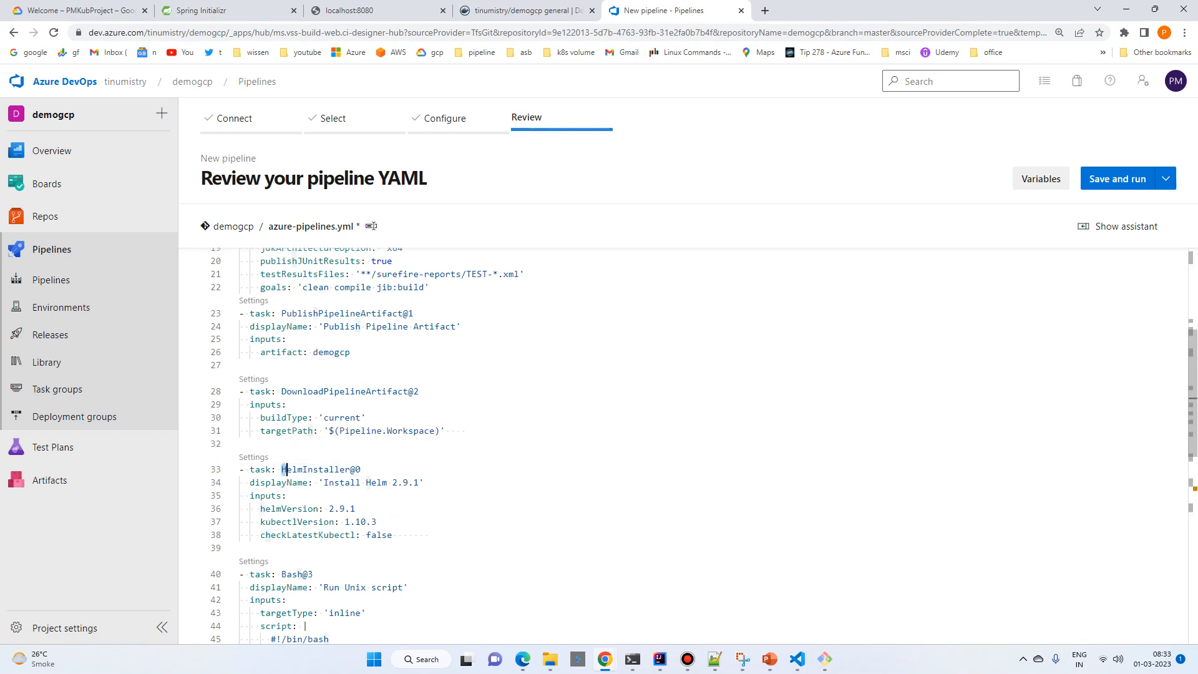
left_click_drag(281, 469, 360, 469)
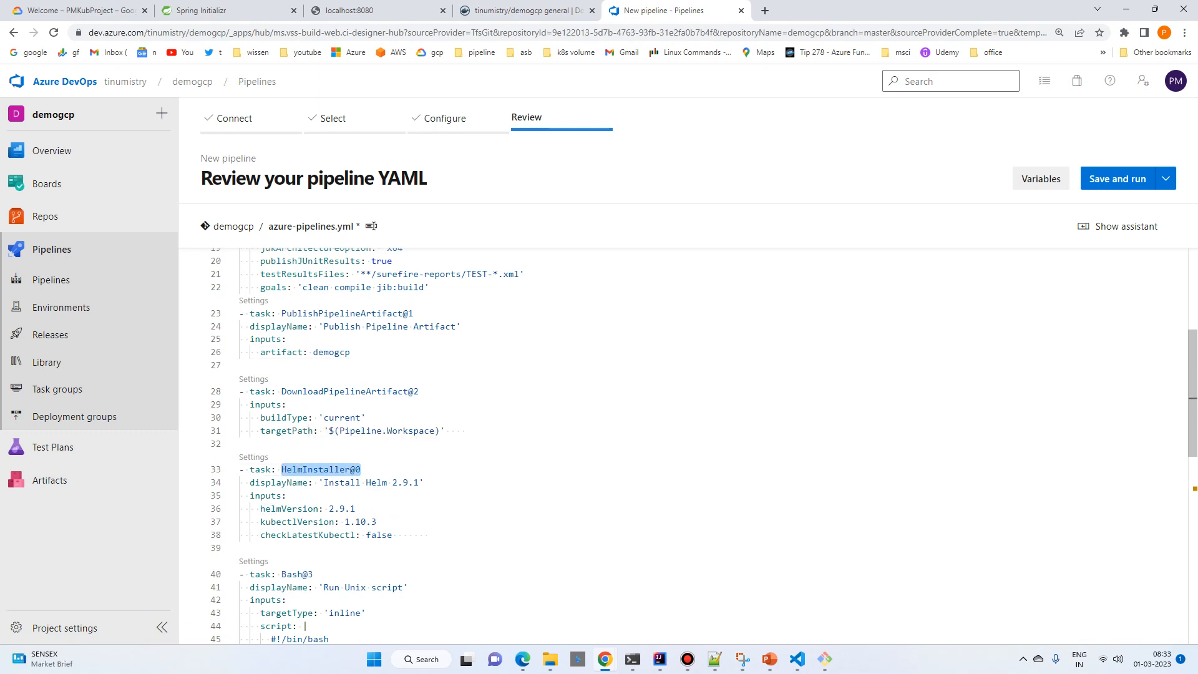
scroll(686, 446, "down", 5)
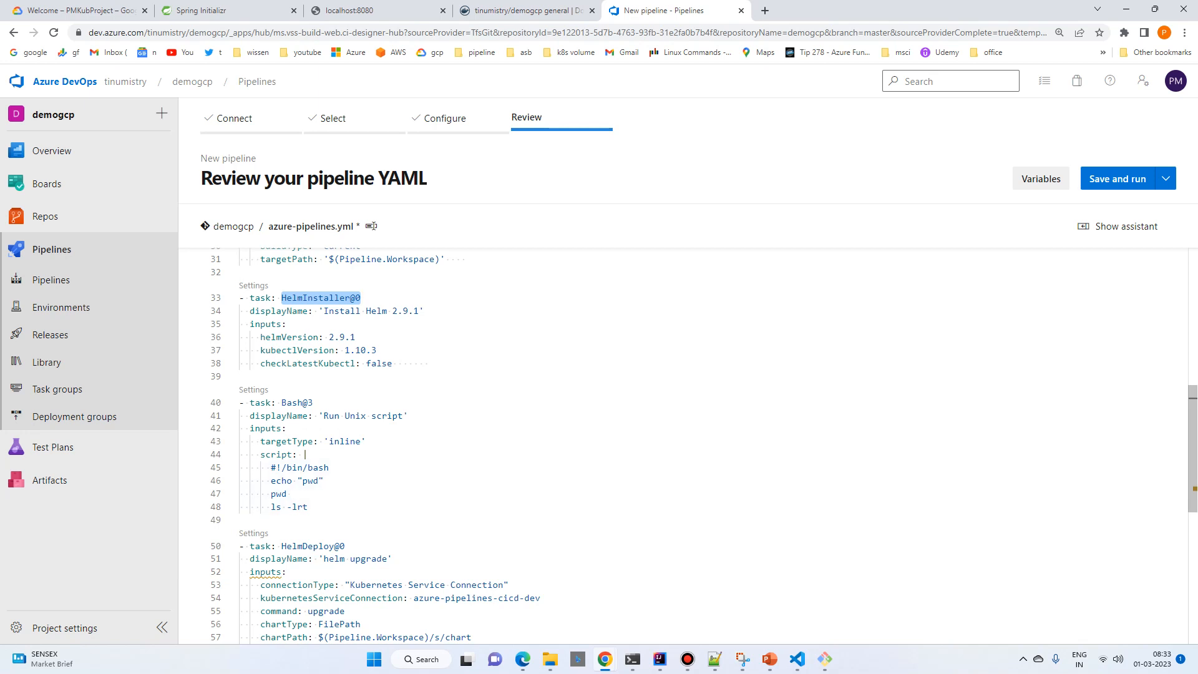
scroll(686, 437, "down", 1)
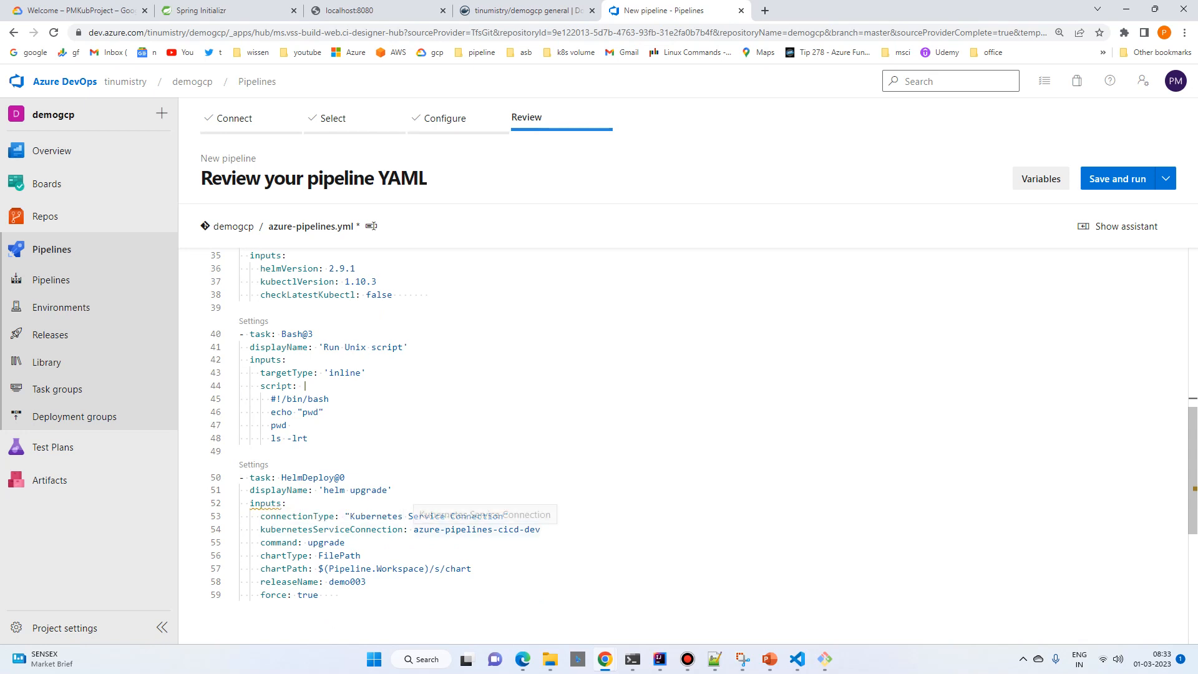
left_click(308, 516)
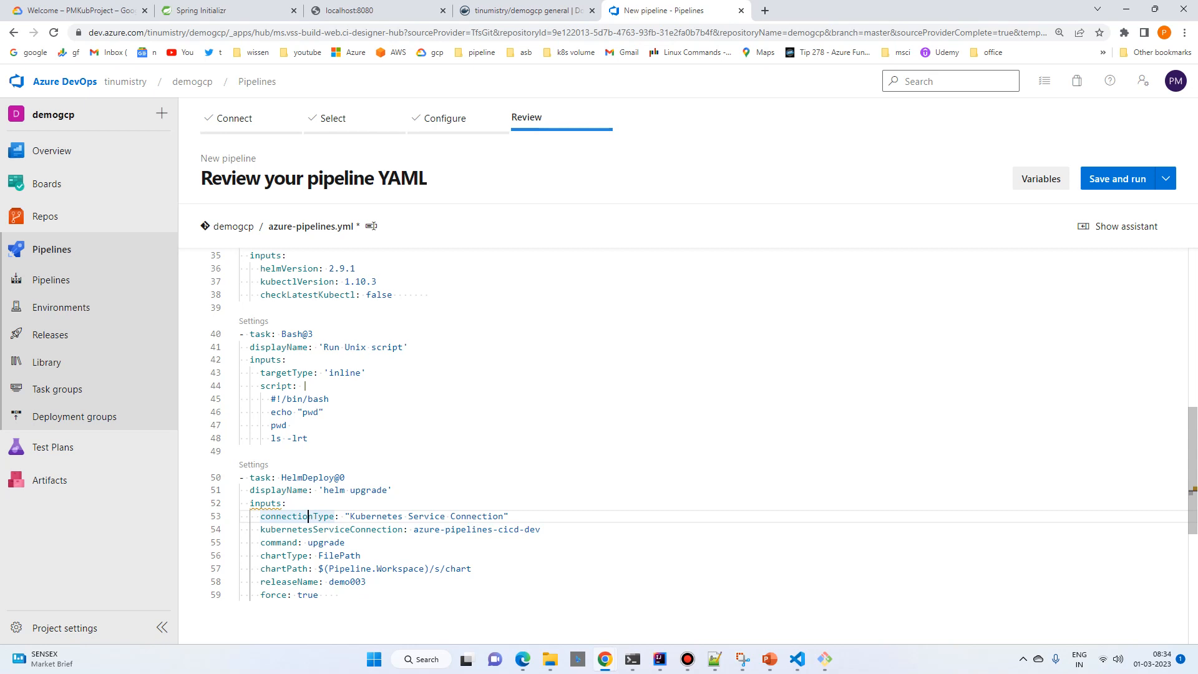
left_click(328, 542)
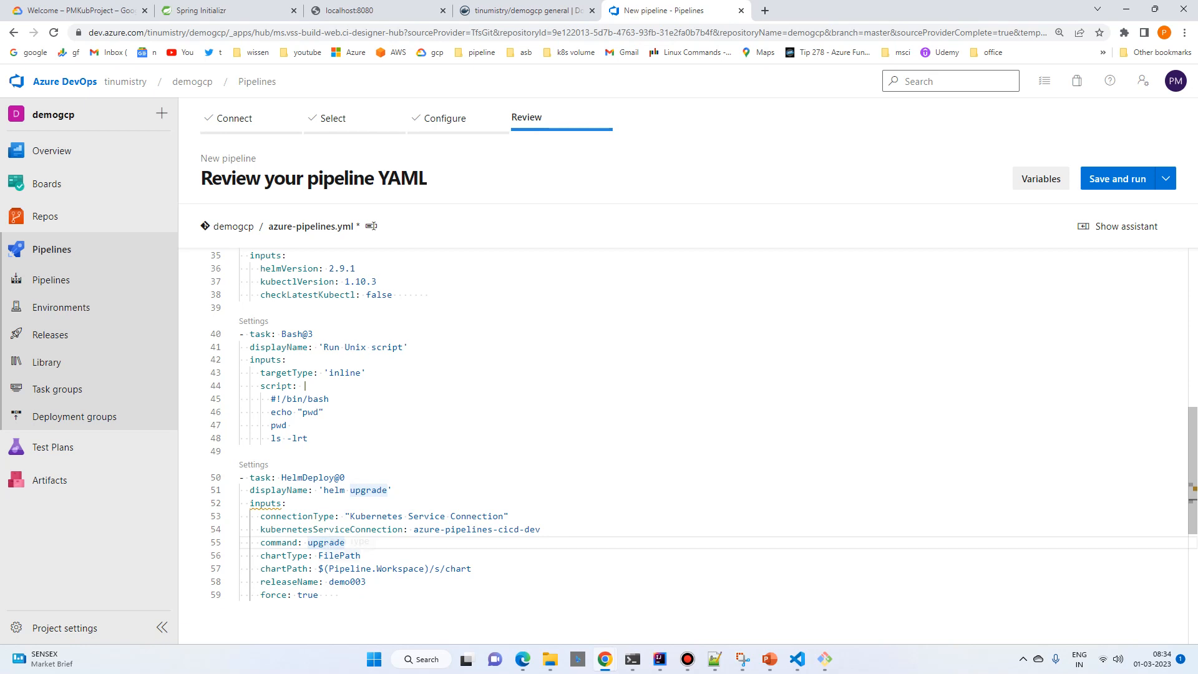
left_click_drag(318, 568, 425, 568)
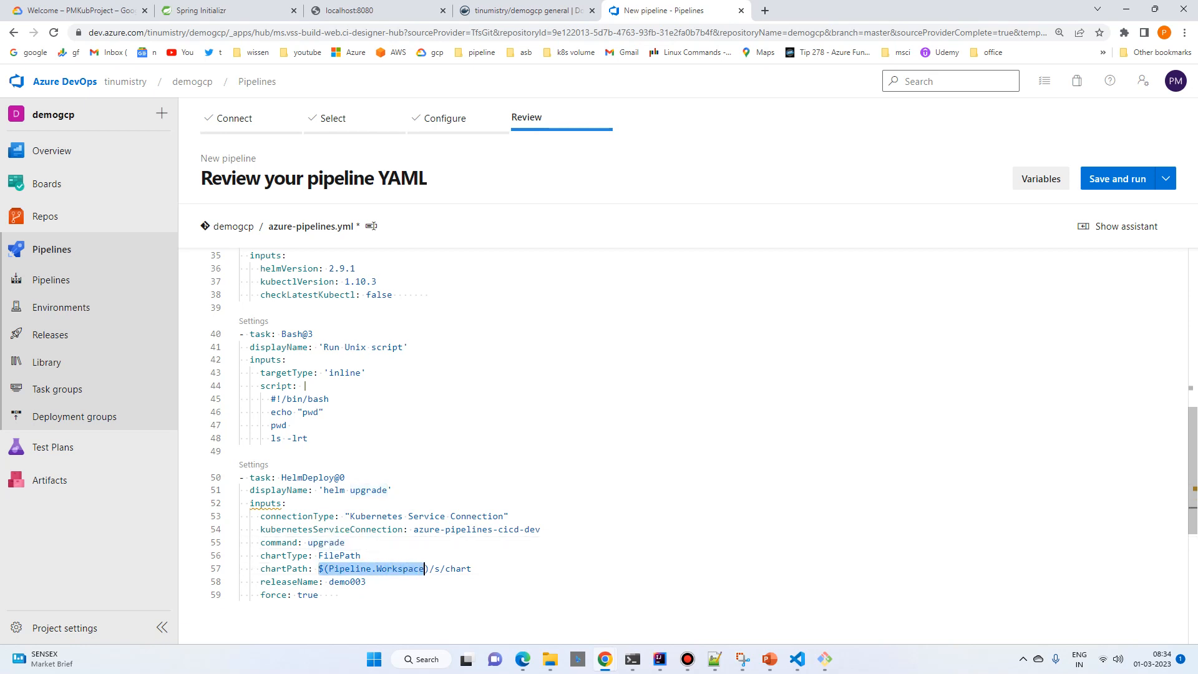
double_click(437, 569)
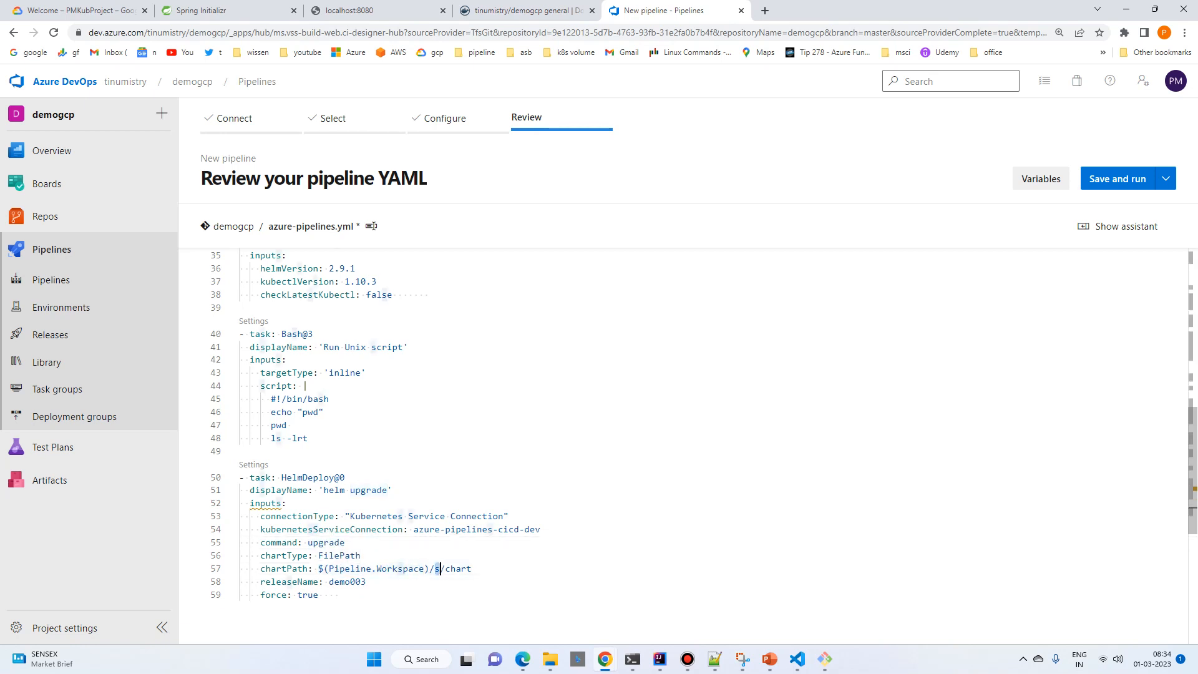
Step: Change the releaseName in the HelmDeploy task to demogcp
left_click(367, 581)
key("BackSpace")
key("BackSpace")
key("BackSpace")
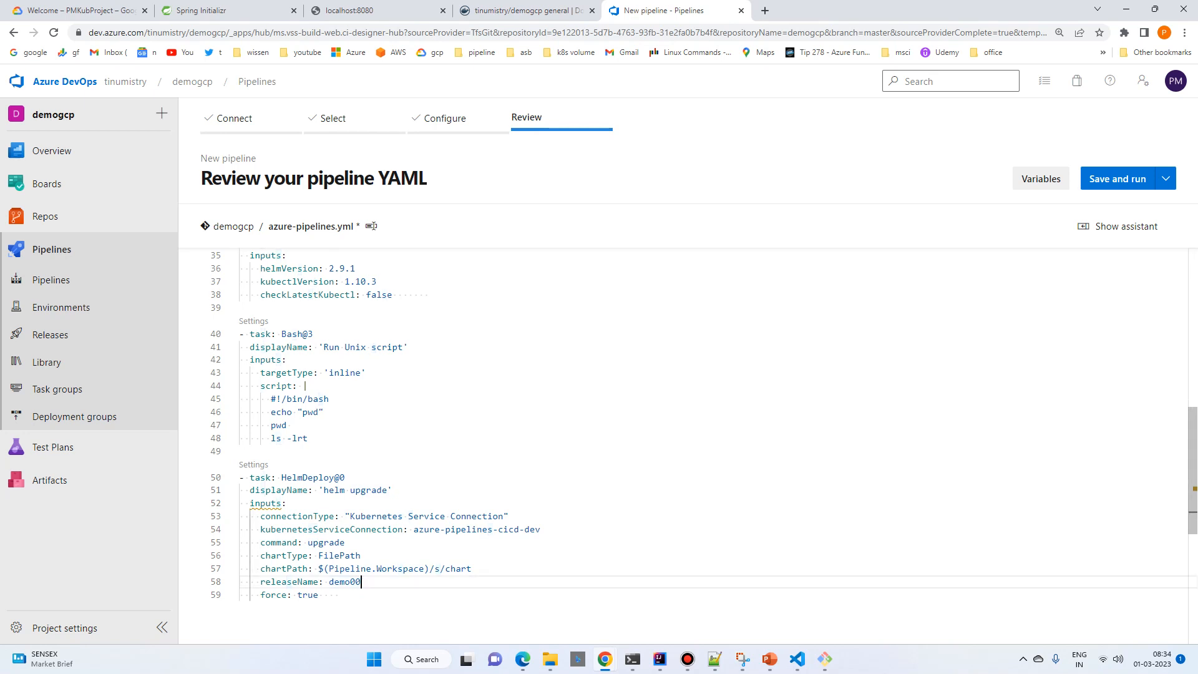
type("gcp")
scroll(686, 446, "up", 2)
scroll(686, 446, "up", 8)
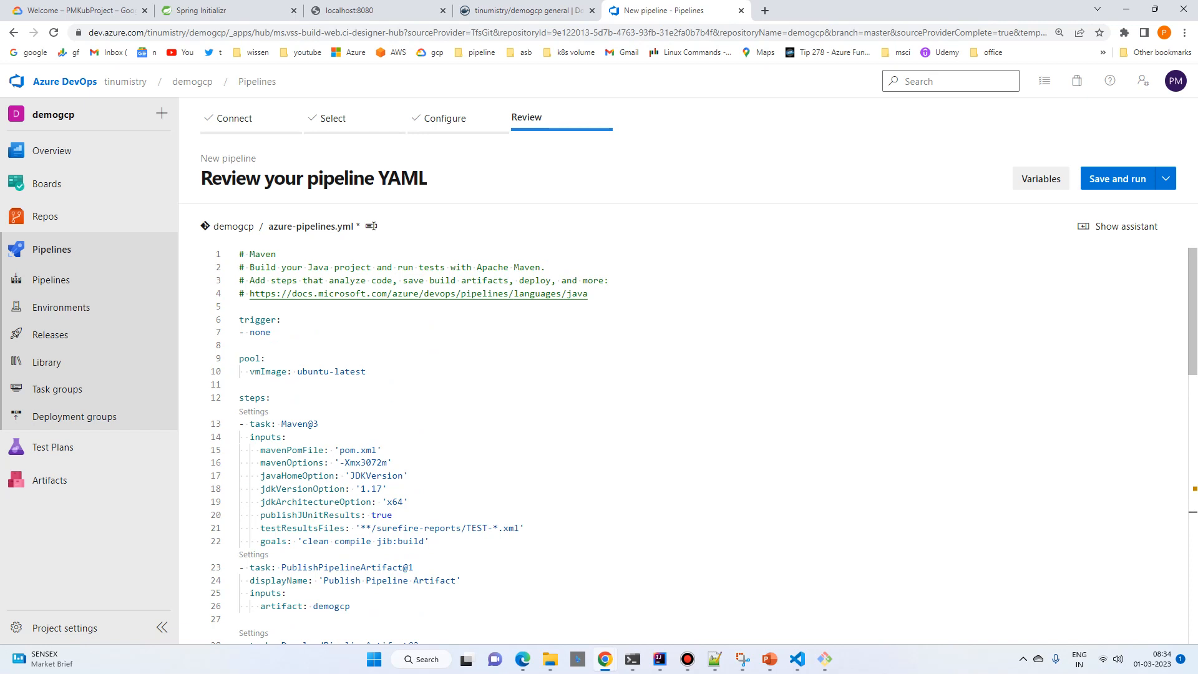
Step: Save the pipeline with a commit directly to the master branch and open azure-pipelines.yml in the repository
left_click(1165, 178)
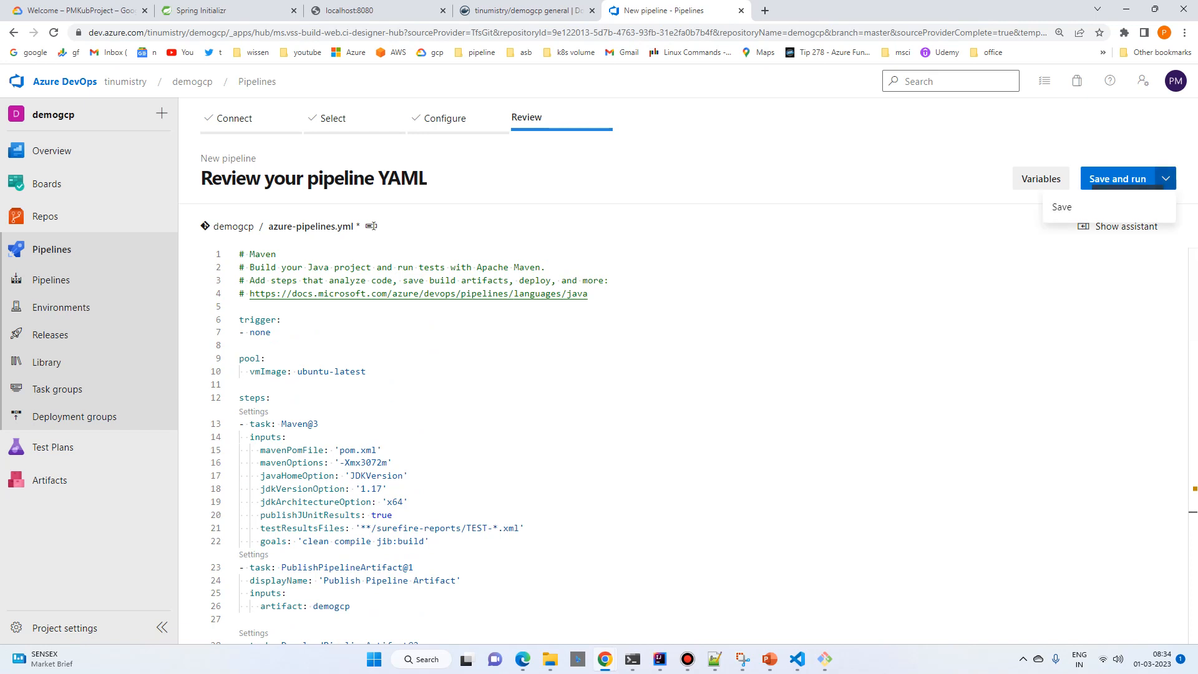
left_click(1061, 206)
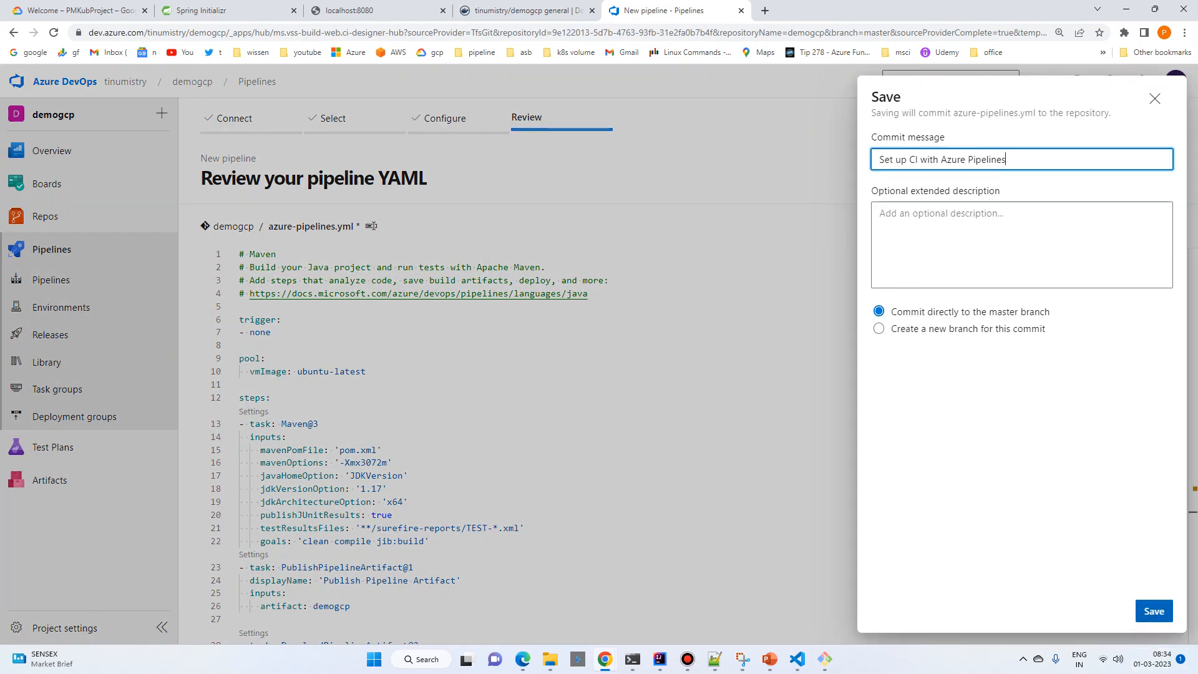
left_click(1153, 611)
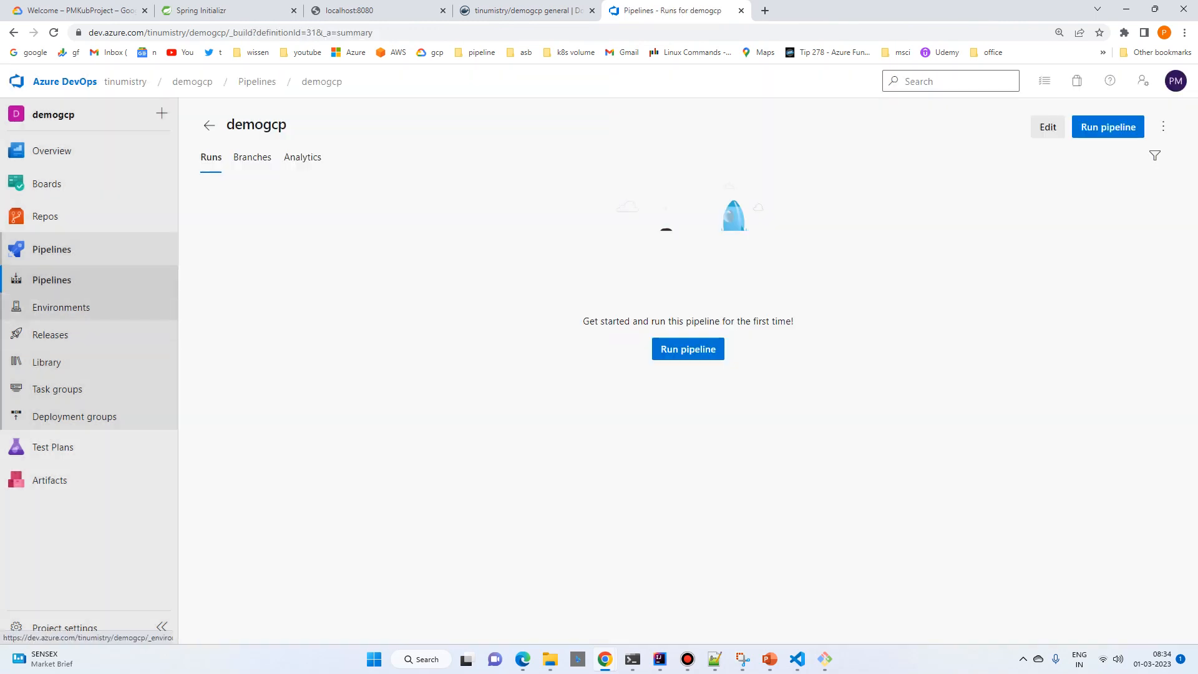
left_click(46, 217)
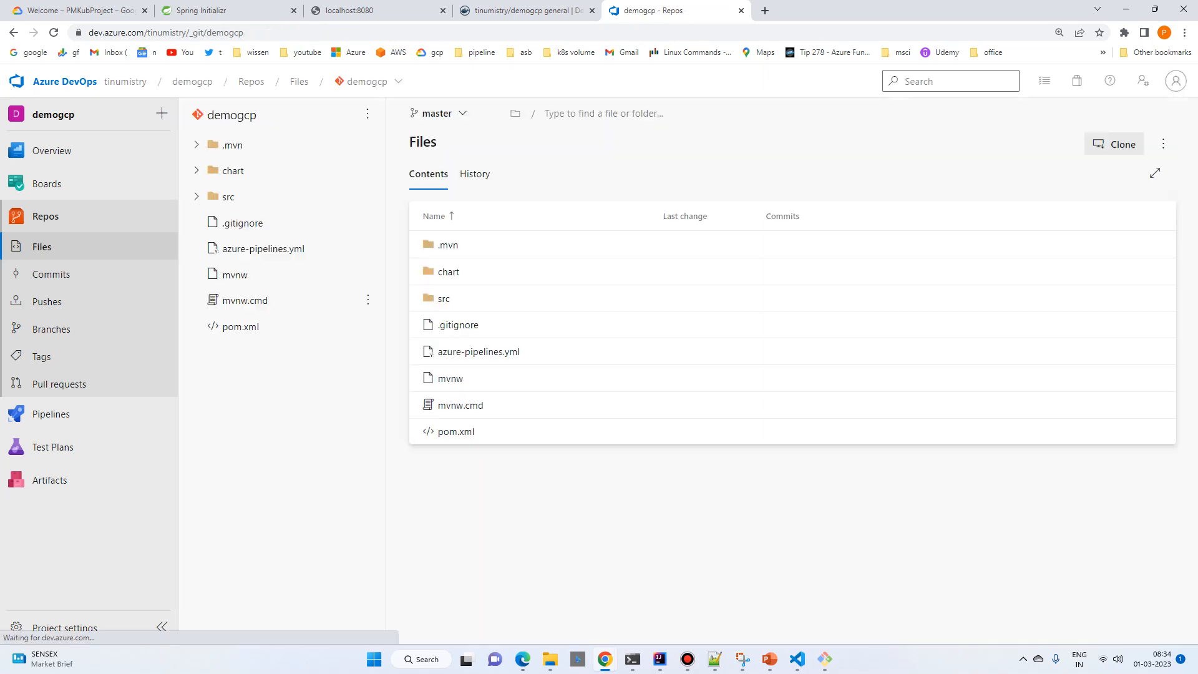
left_click(281, 249)
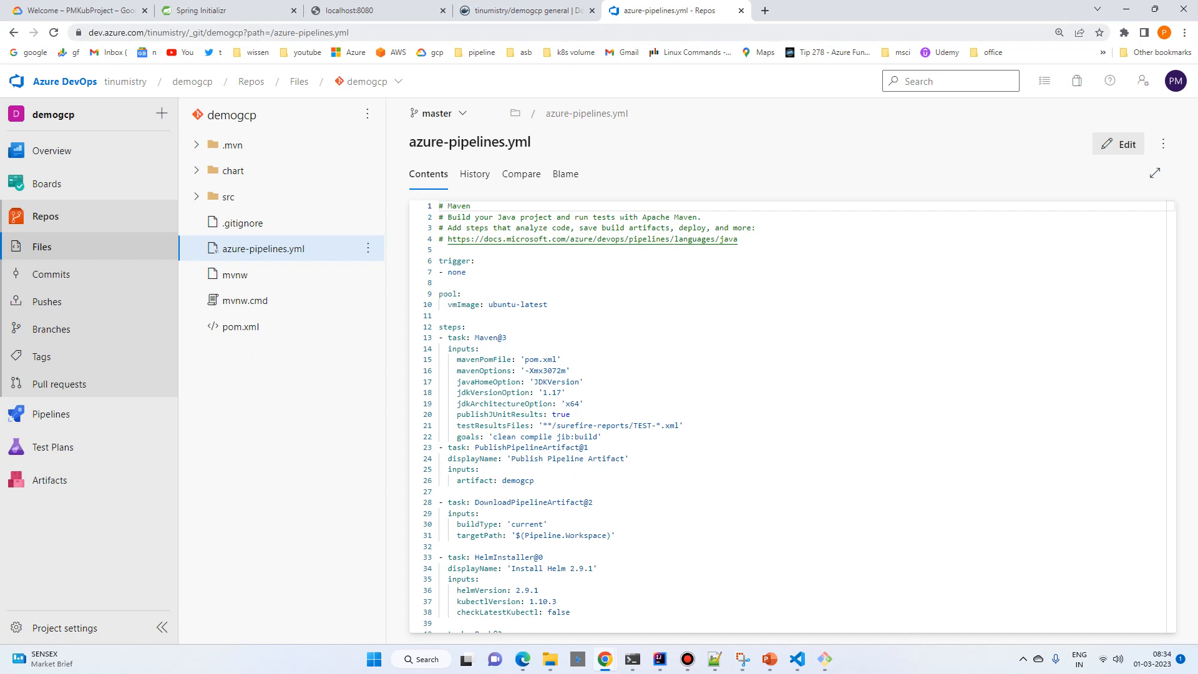
Step: Open the Google Cloud console in a new browser tab, search for "kubernetes cluster" and open the Kubernetes Clusters page
left_click(765, 11)
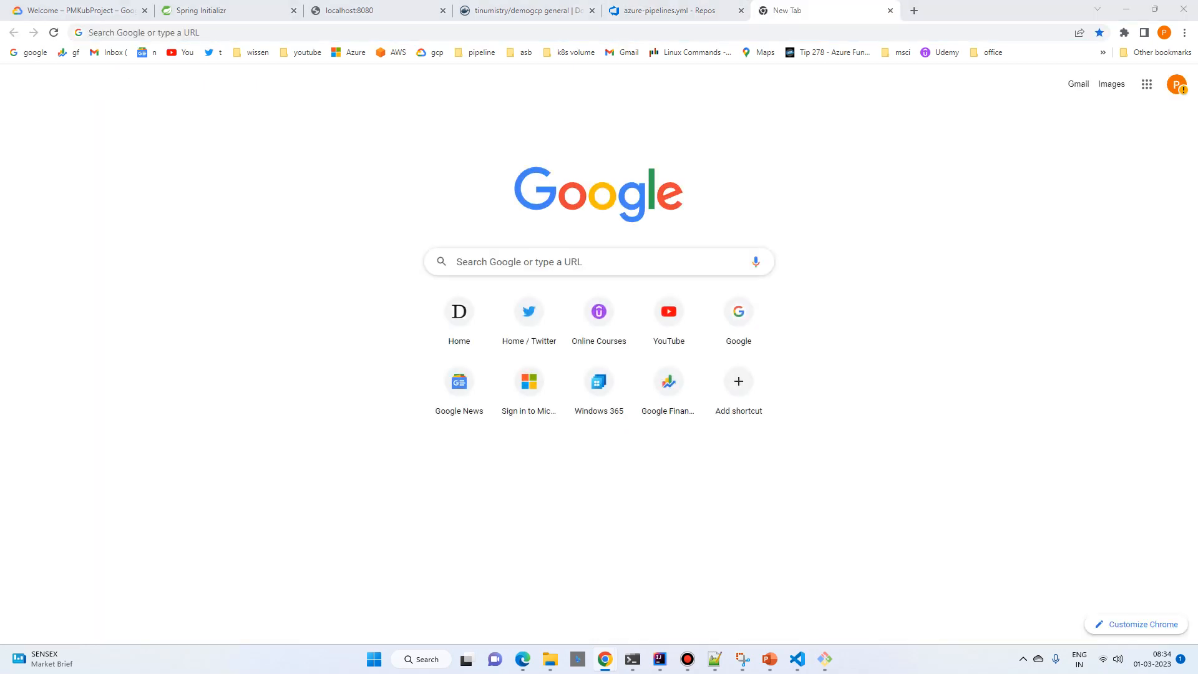
left_click(435, 53)
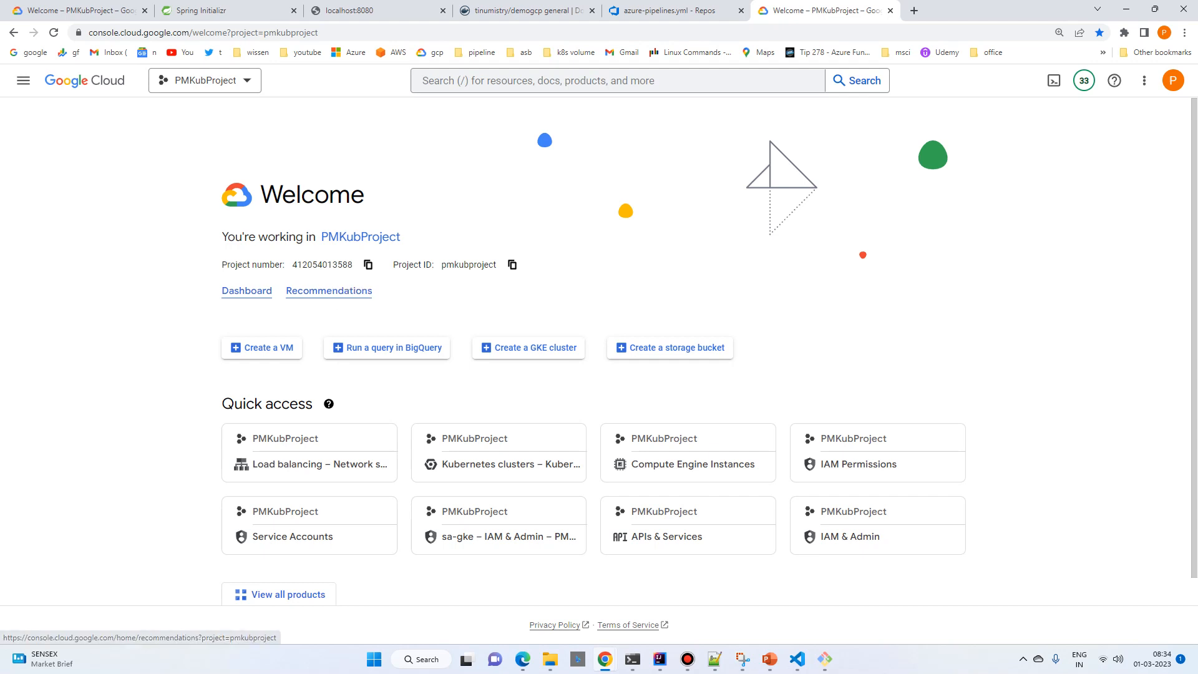
left_click(247, 291)
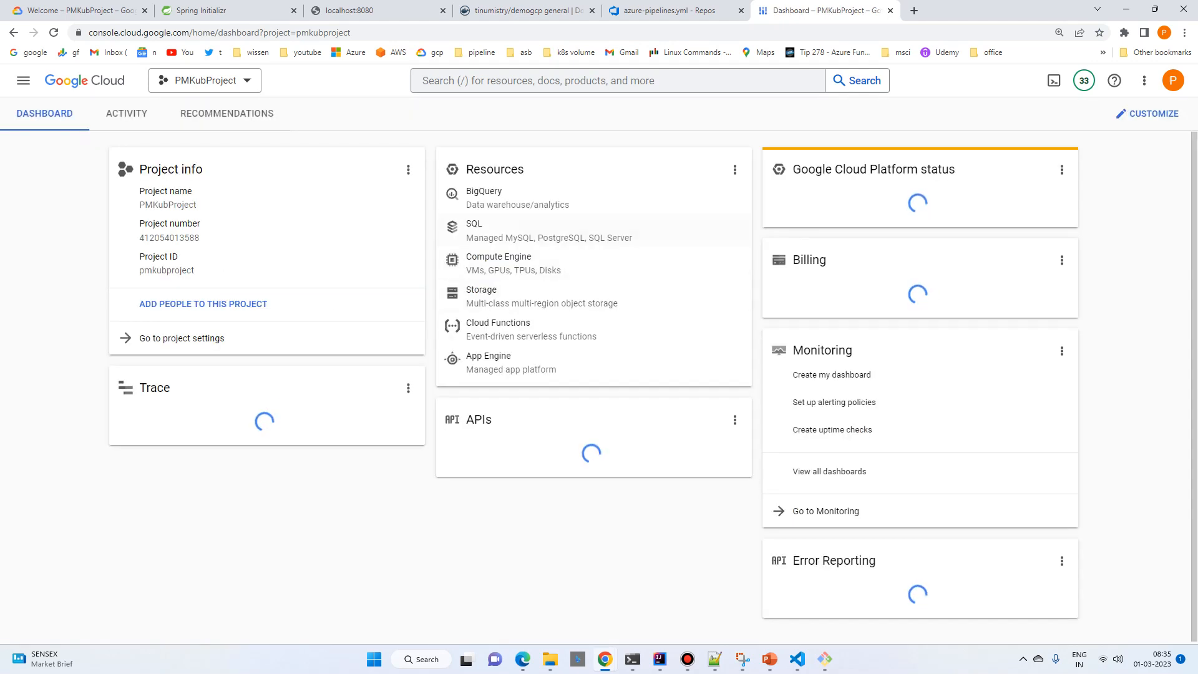
key("slash")
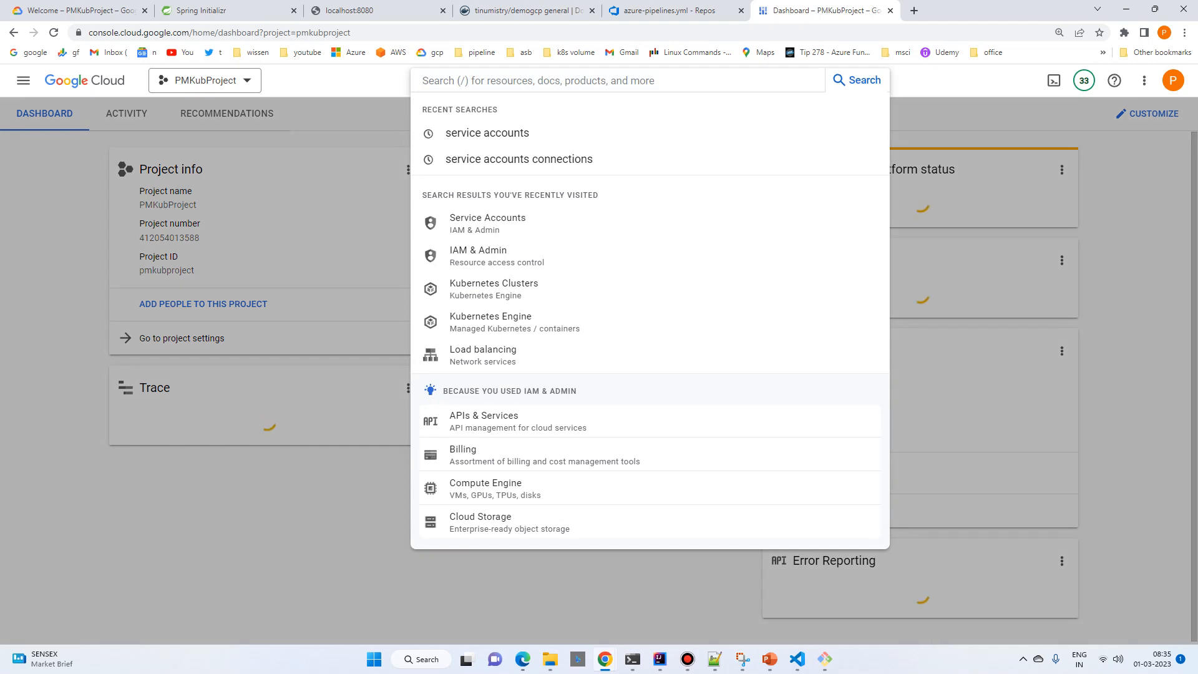
type("kuber")
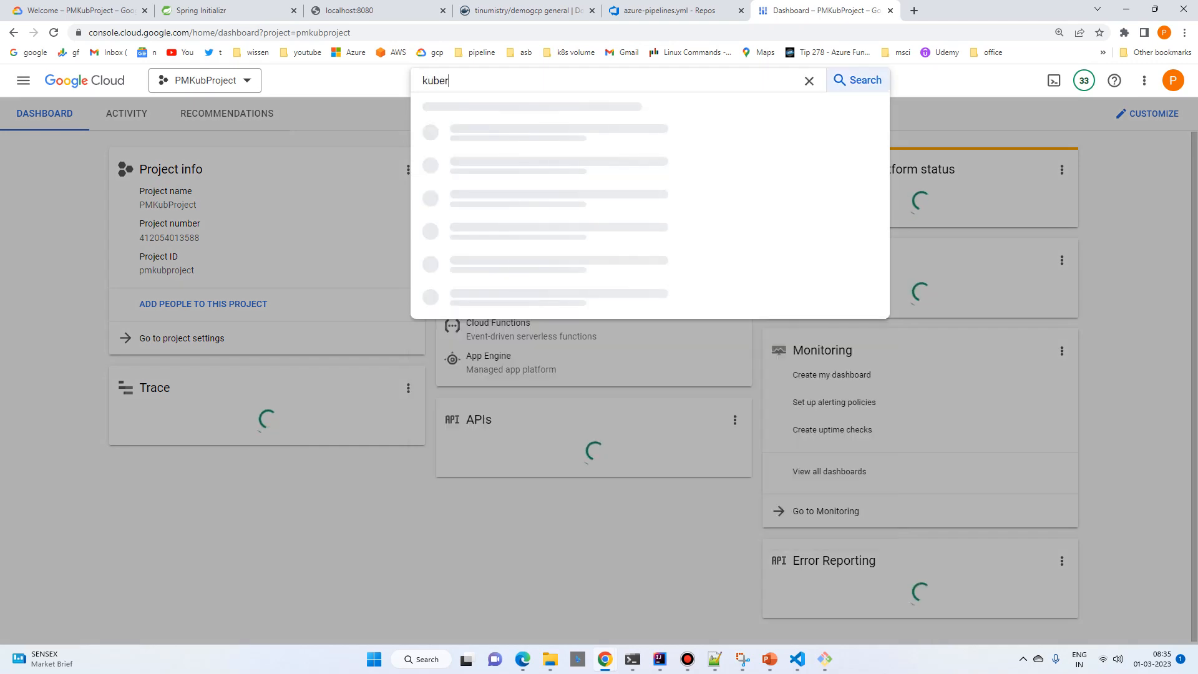
type("nete")
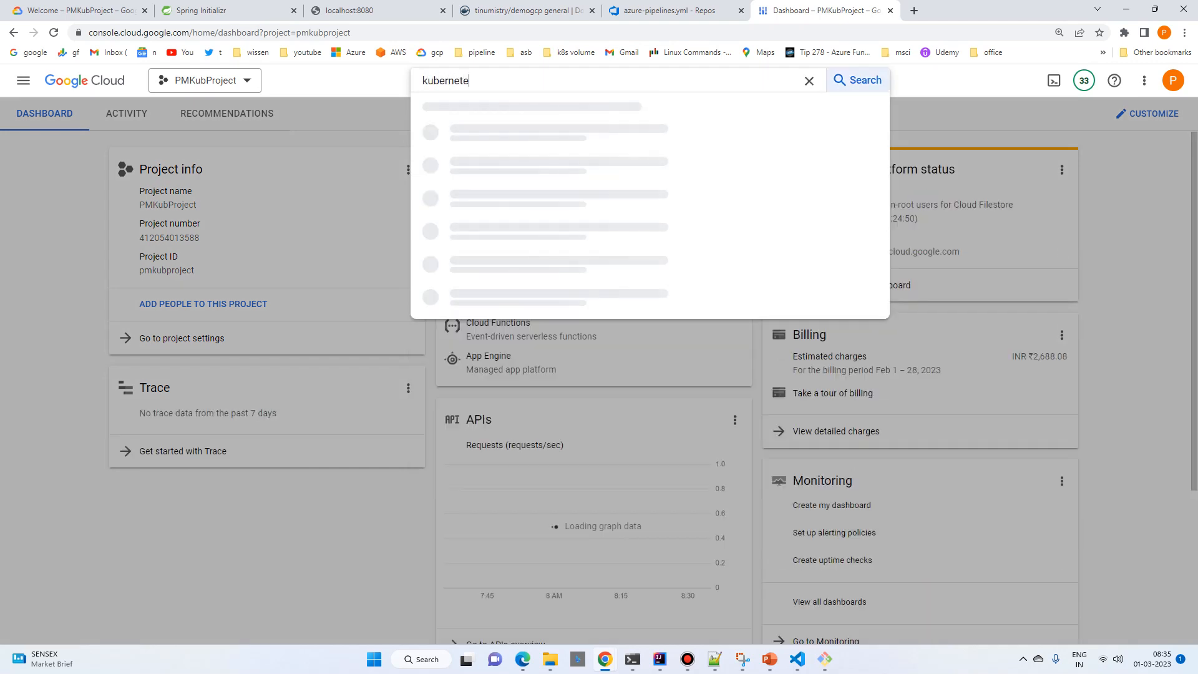
type("s cluster")
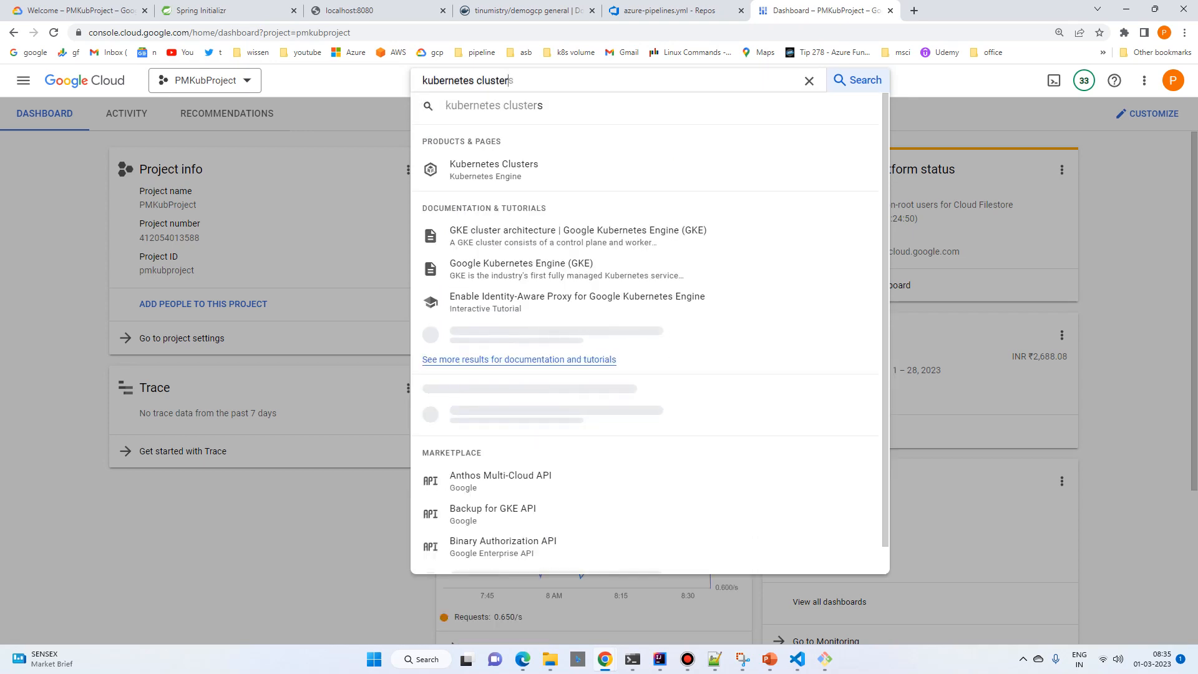
left_click(494, 169)
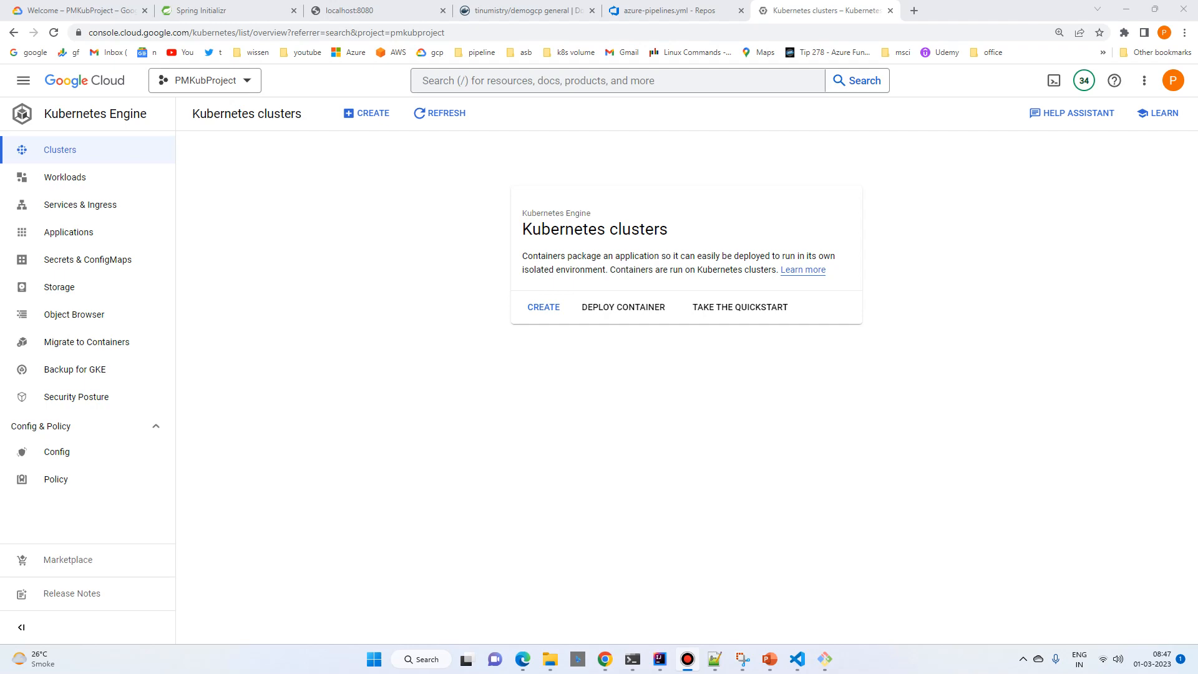
Step: Create an Autopilot Kubernetes cluster named azure-pipelines-cicd-dev in region us-central1
left_click(543, 307)
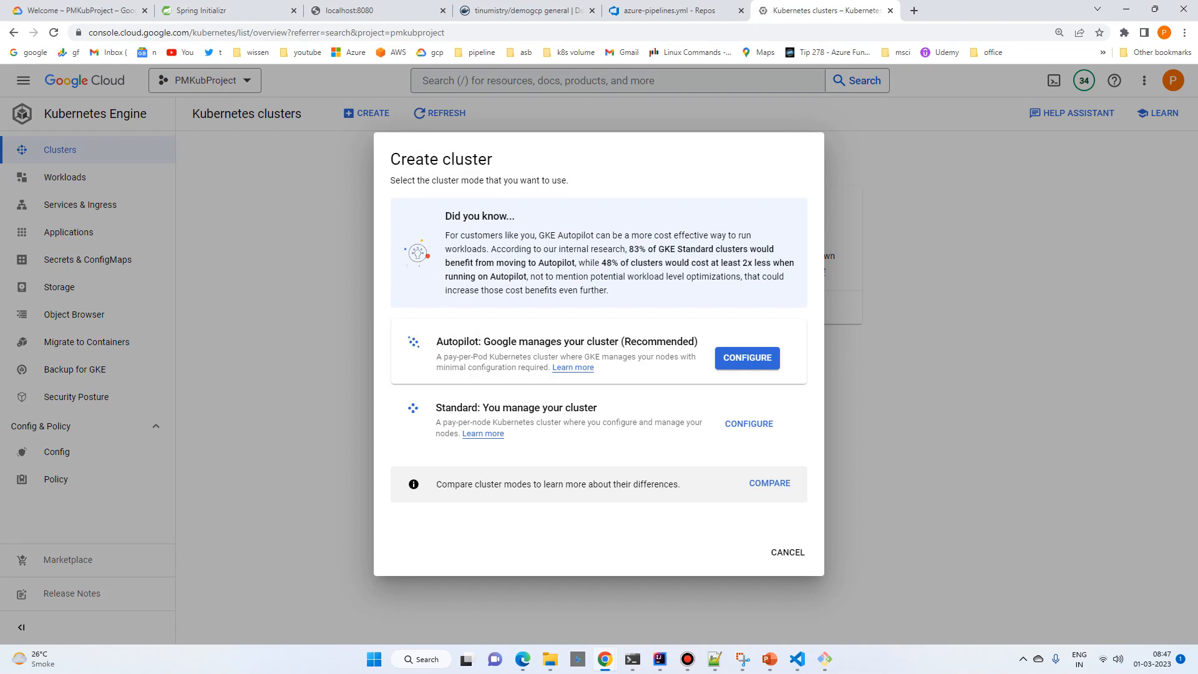
left_click(753, 358)
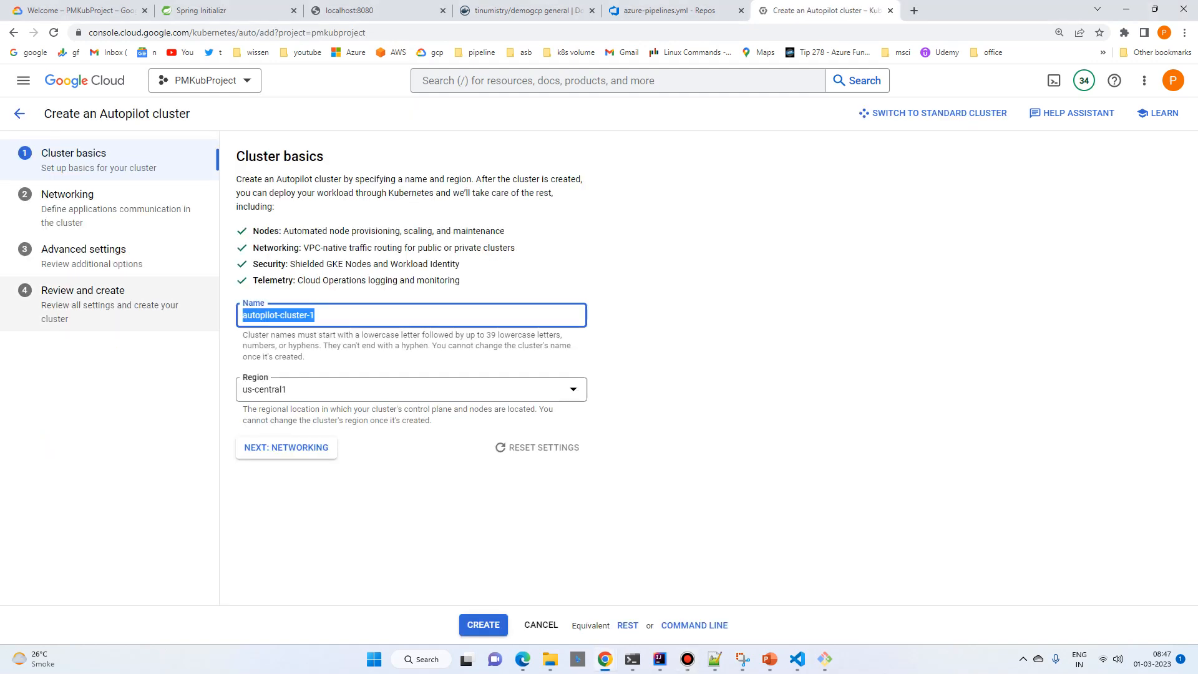
type("azure-pipelines-cicd-dev")
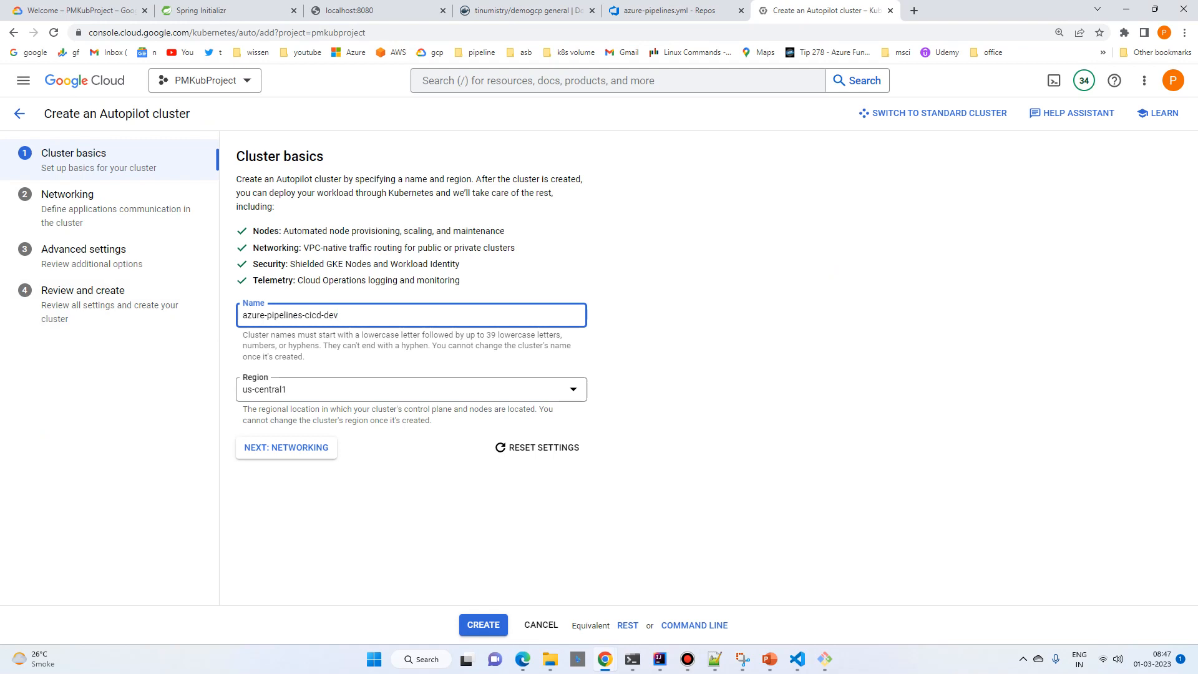
key("Return")
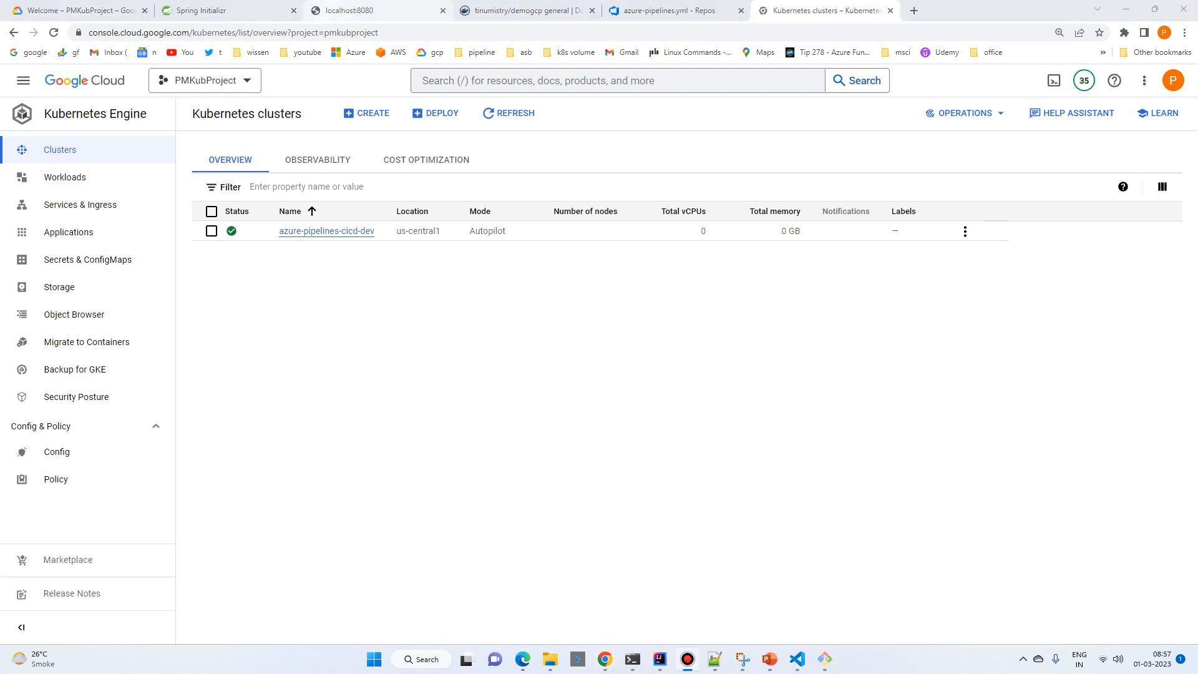
Step: Copy the command-line access command for the azure-pipelines-cicd-dev cluster and run it in Command Prompt to fetch the cluster credentials
left_click(965, 231)
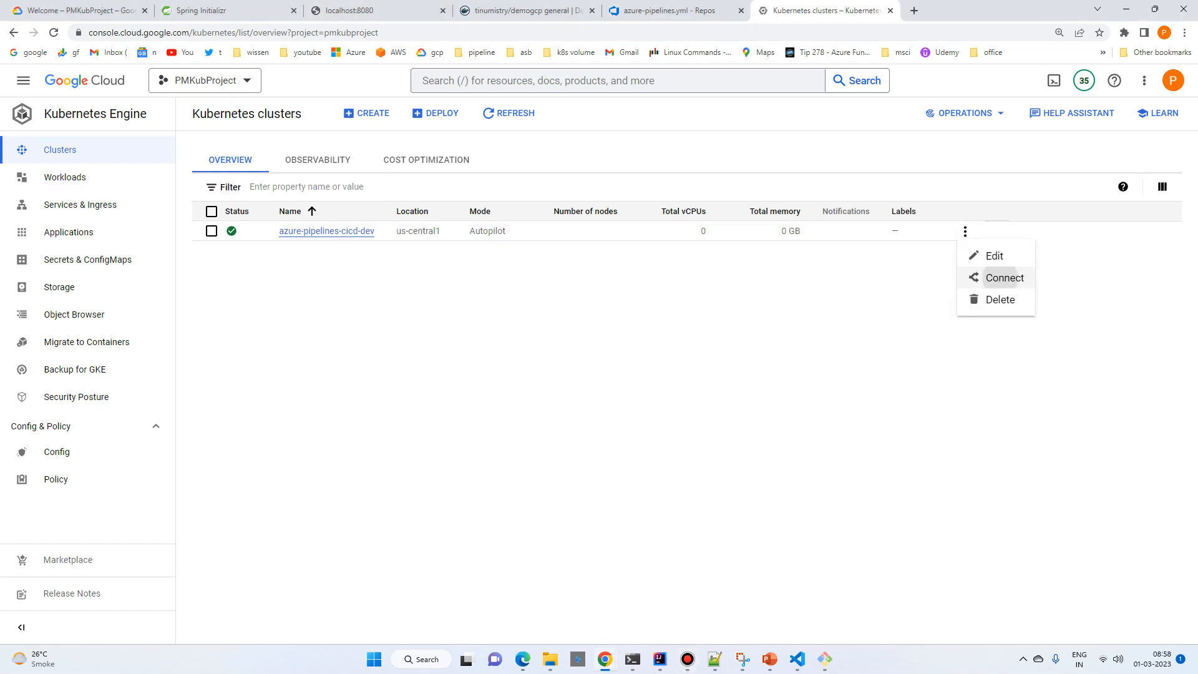
left_click(1003, 277)
left_click(900, 321)
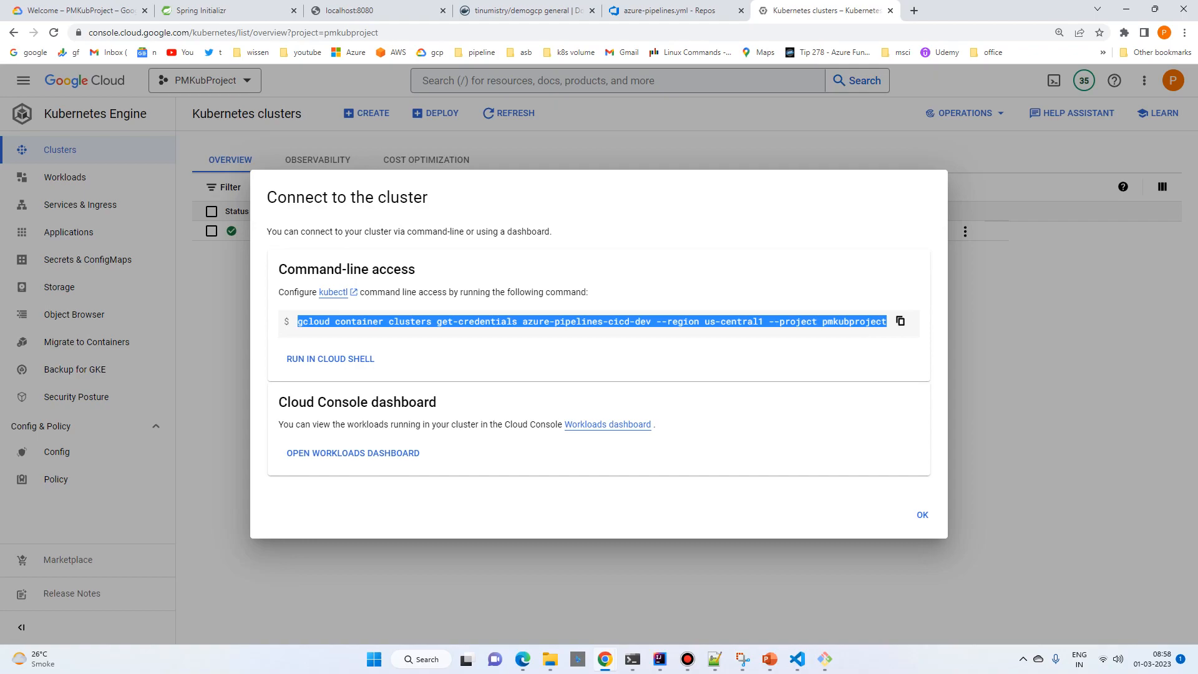
mouse_move(633, 659)
left_click(697, 594)
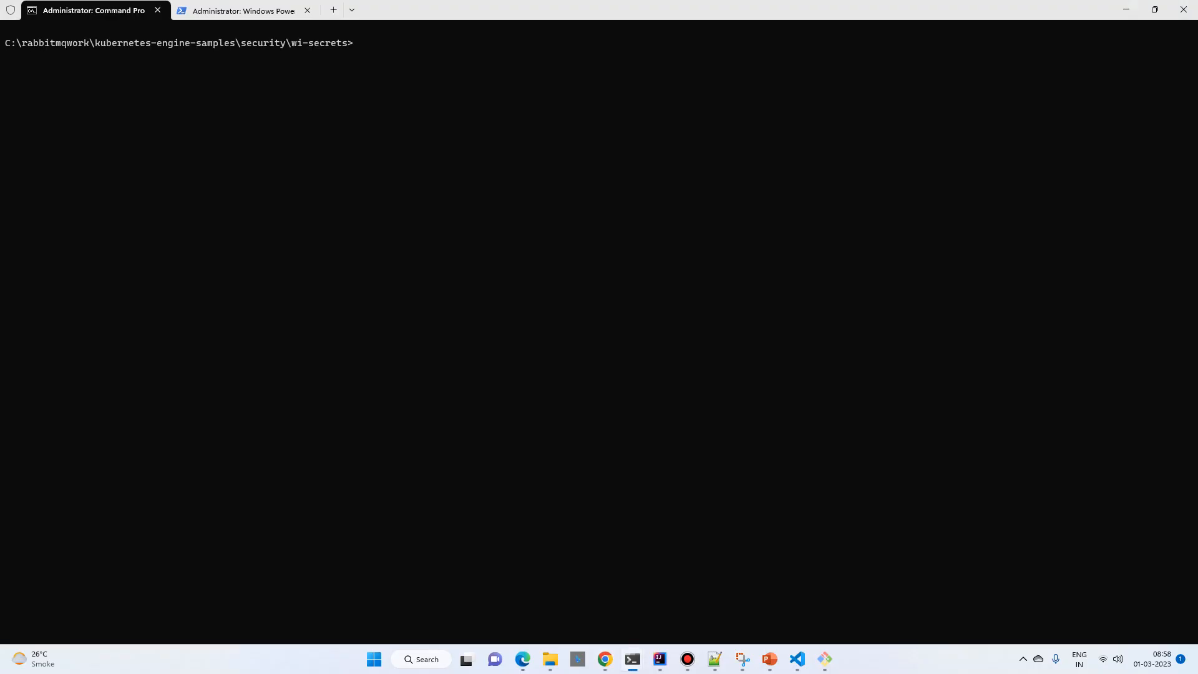
key("ctrl+v")
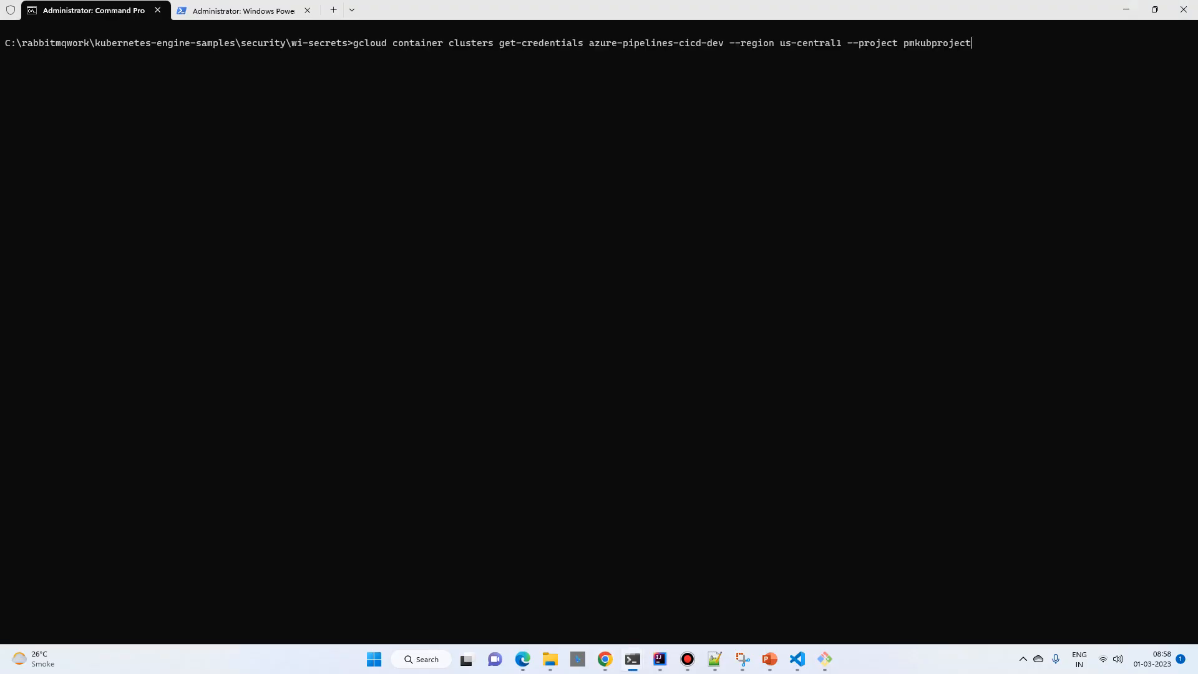
key("Return")
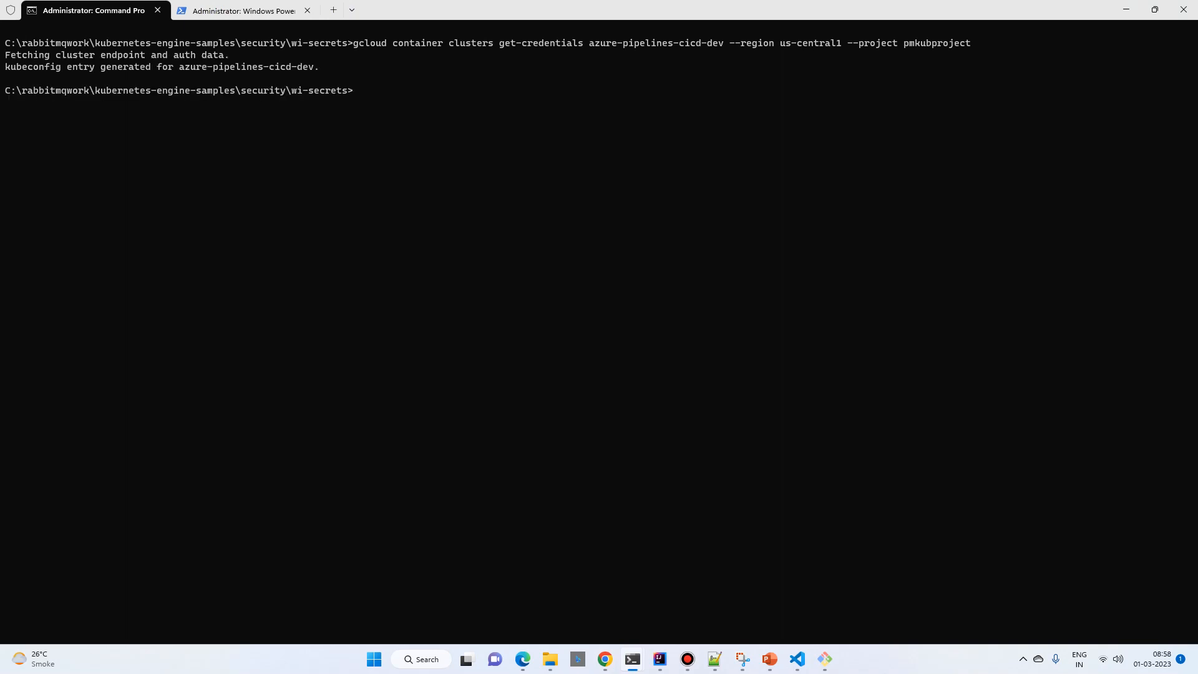
Step: Create a Kubernetes service account named azure-pipelines-deploy with kubectl create serviceaccount
key("alt+Tab")
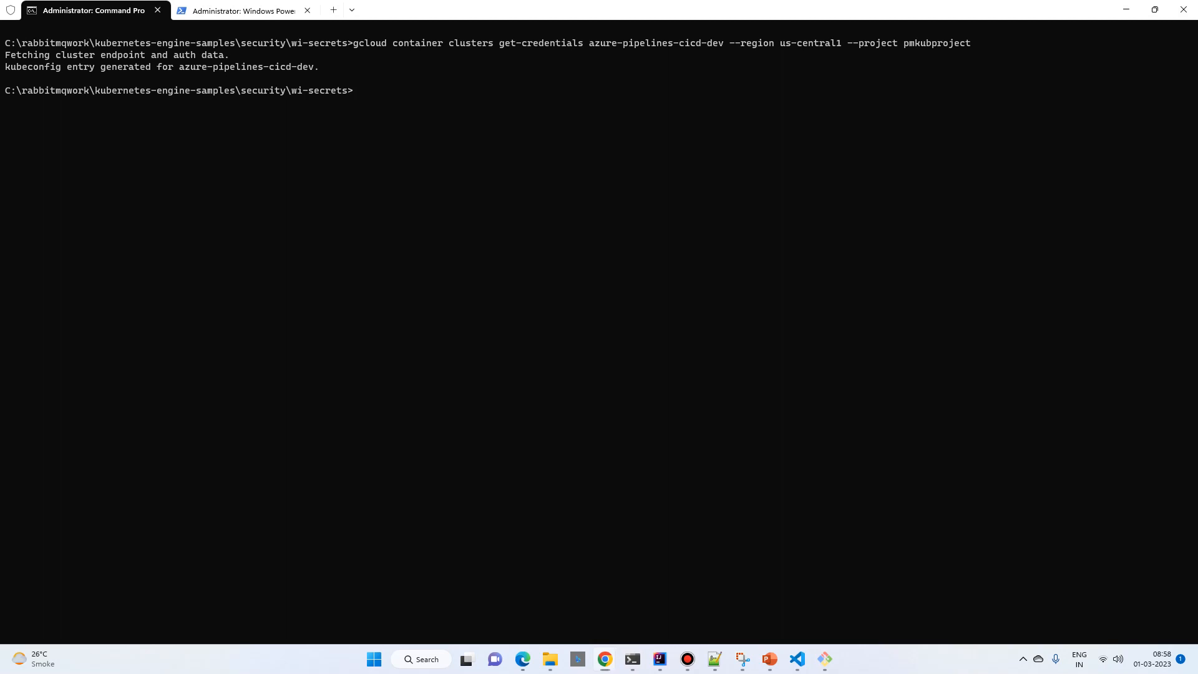
key("alt+Tab")
key("alt+Tab")
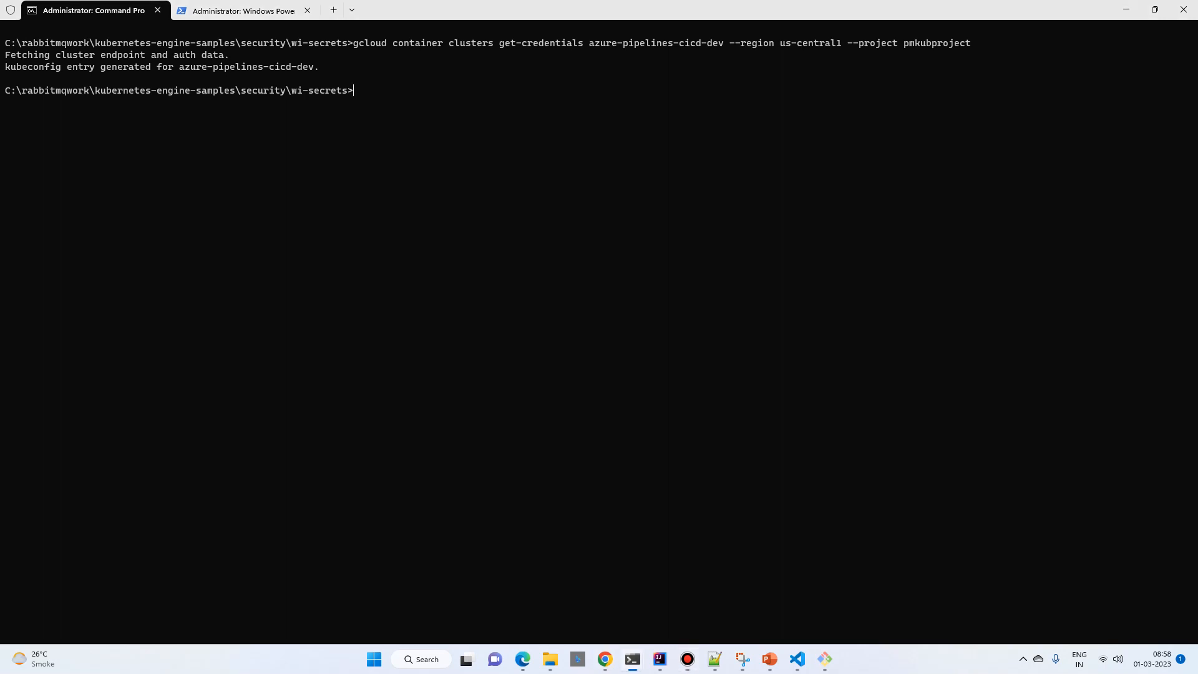
key("ctrl+v")
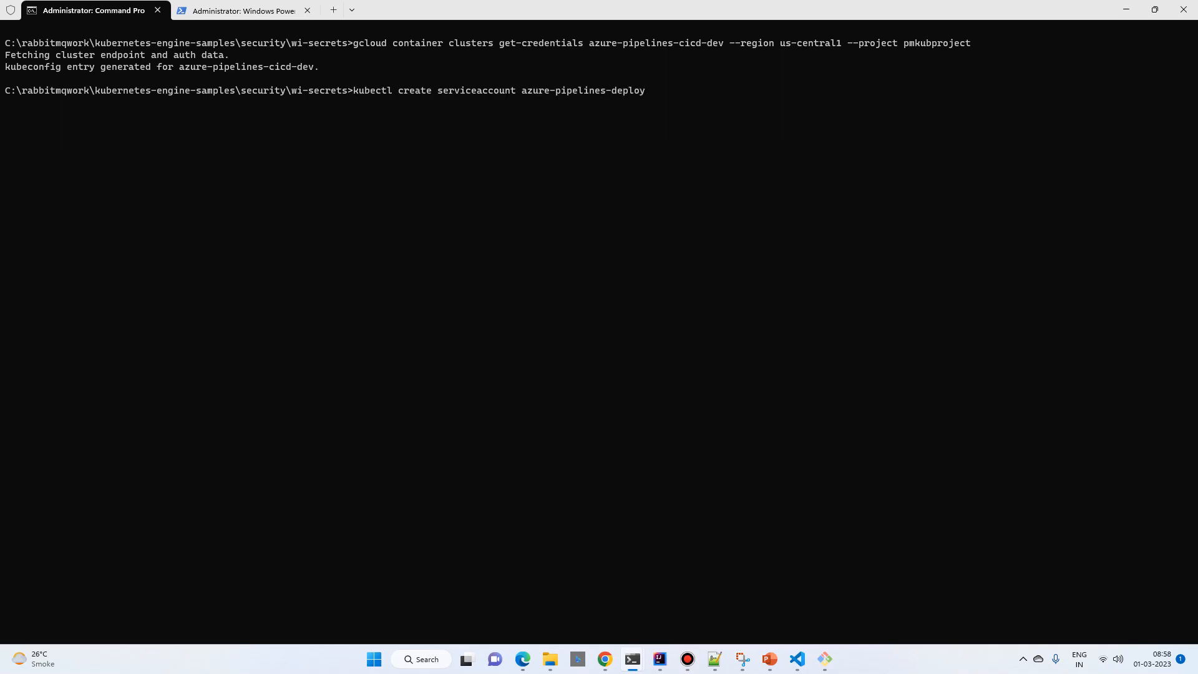
key("BackSpace")
key("BackSpace")
key("BackSpace")
key("BackSpace")
key("BackSpace")
key("BackSpace")
key("BackSpace")
key("BackSpace")
key("BackSpace")
key("BackSpace")
key("BackSpace")
key("BackSpace")
key("BackSpace")
key("BackSpace")
key("BackSpace")
key("BackSpace")
key("BackSpace")
key("BackSpace")
key("BackSpace")
key("BackSpace")
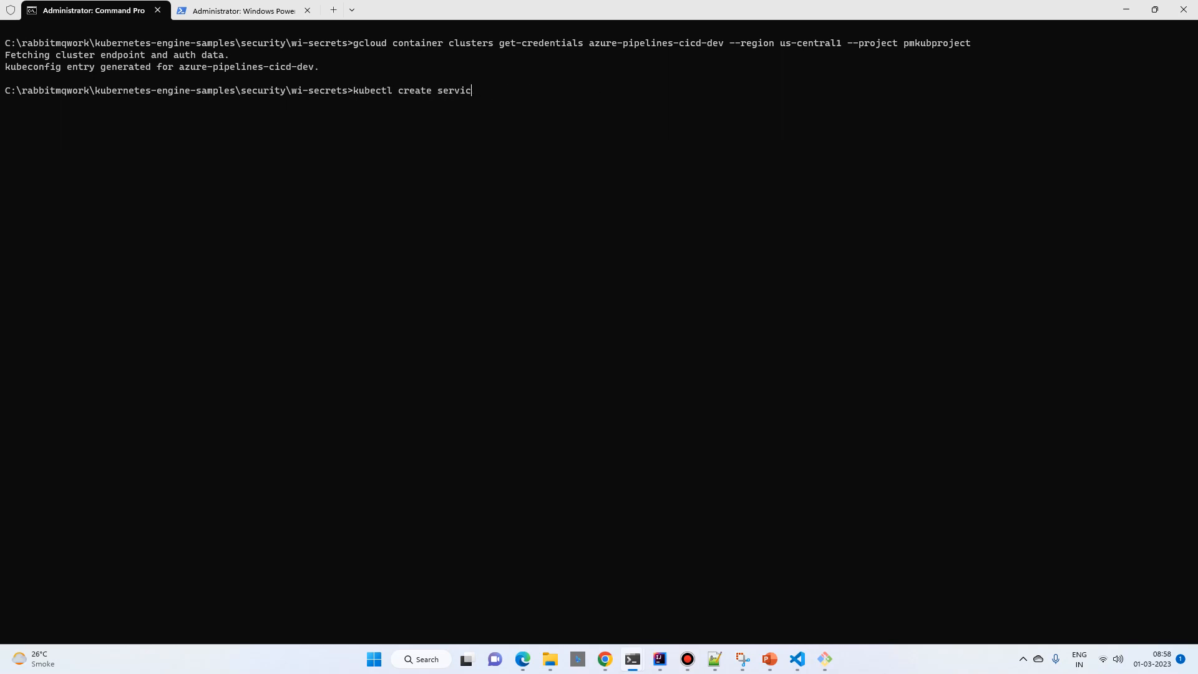
key("BackSpace")
key("BackSpace")
key("BackSpace")
key("BackSpace")
key("BackSpace")
key("BackSpace")
key("BackSpace")
key("BackSpace")
key("BackSpace")
key("BackSpace")
key("BackSpace")
key("BackSpace")
key("BackSpace")
key("BackSpace")
key("BackSpace")
key("BackSpace")
key("BackSpace")
key("BackSpace")
key("BackSpace")
key("BackSpace")
key("ctrl+v")
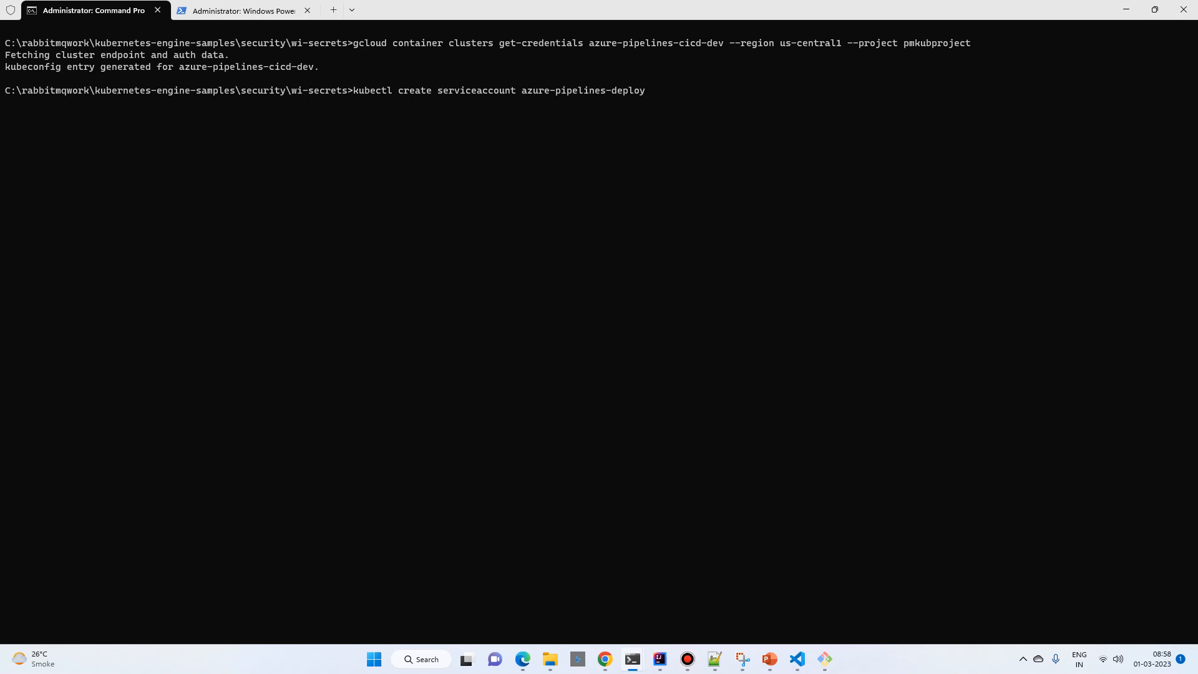
key("Return")
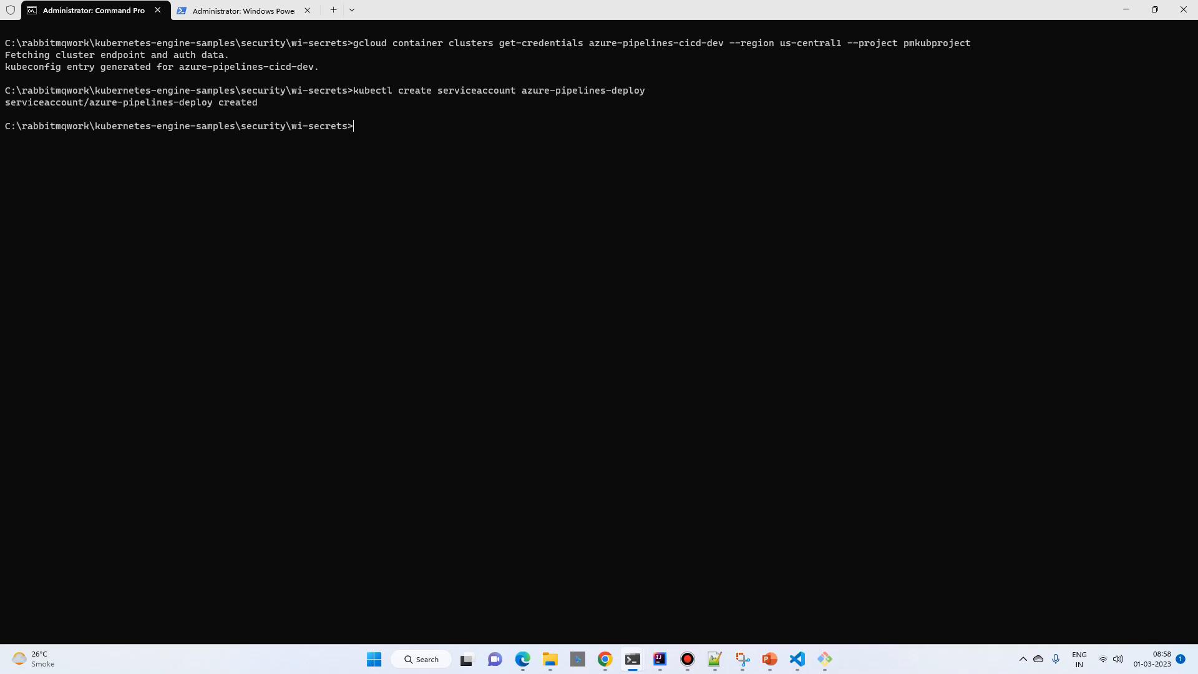
key("alt+Tab")
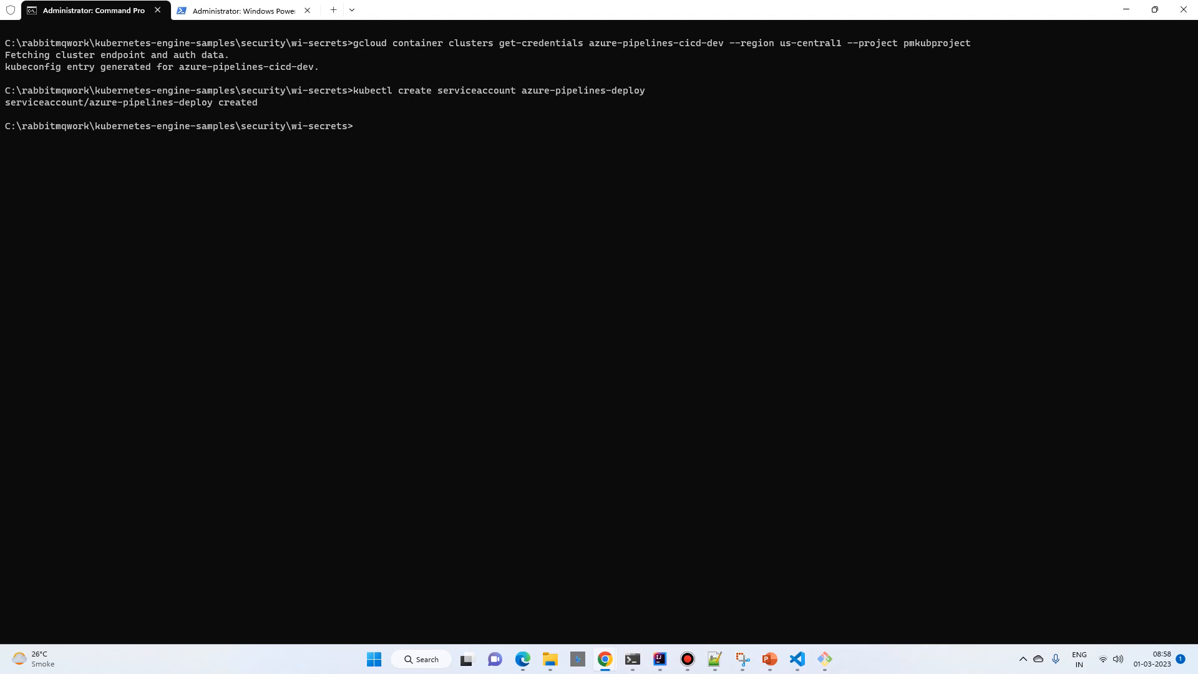
key("alt+Tab")
key("ctrl+v")
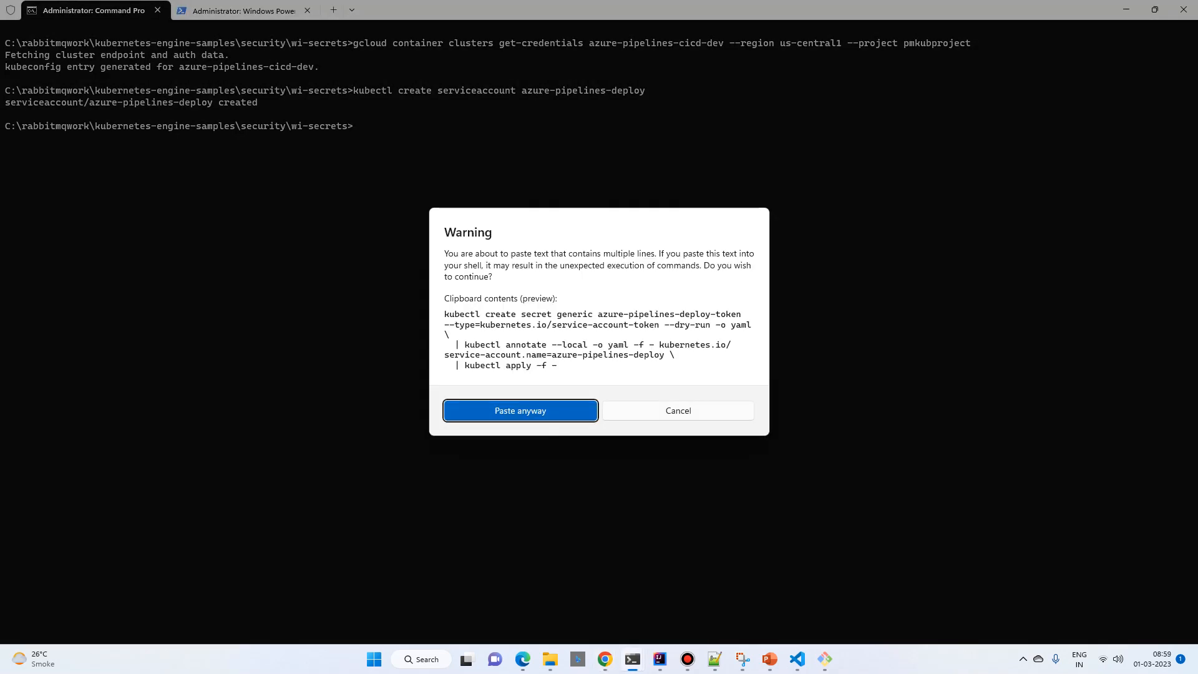
key("Escape")
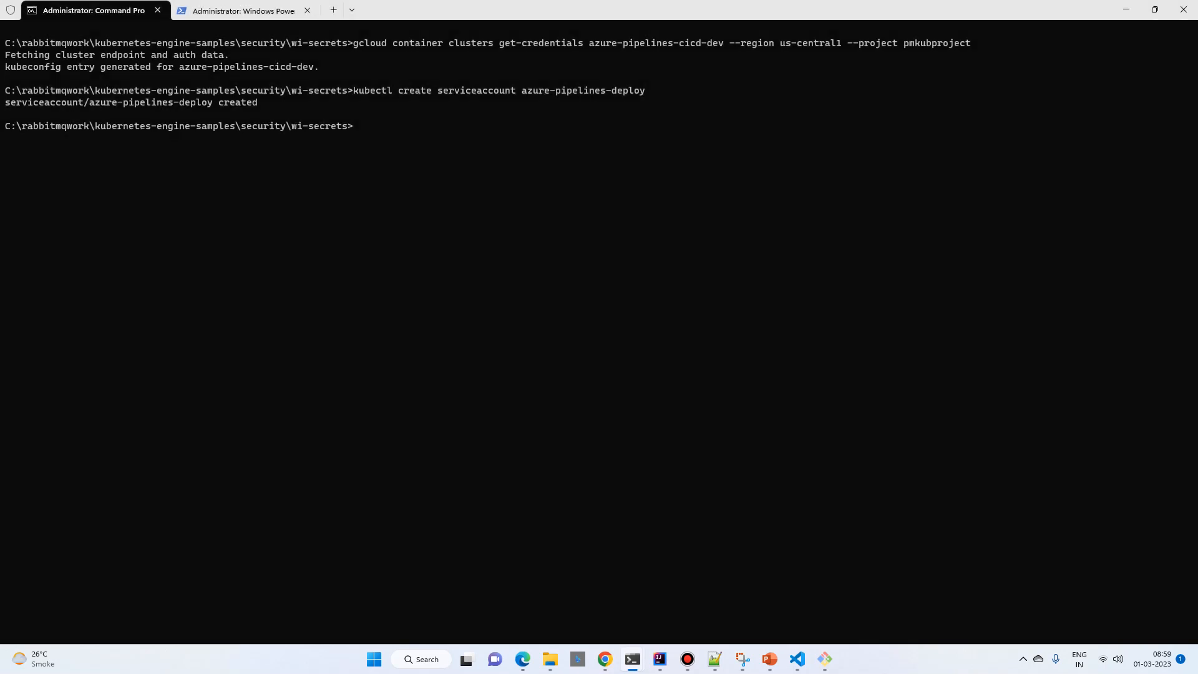
Step: In Git Bash, create the service-account-token secret azure-pipelines-deploy-token, annotated for service account azure-pipelines-deploy, and apply it with kubectl
key("alt+Tab")
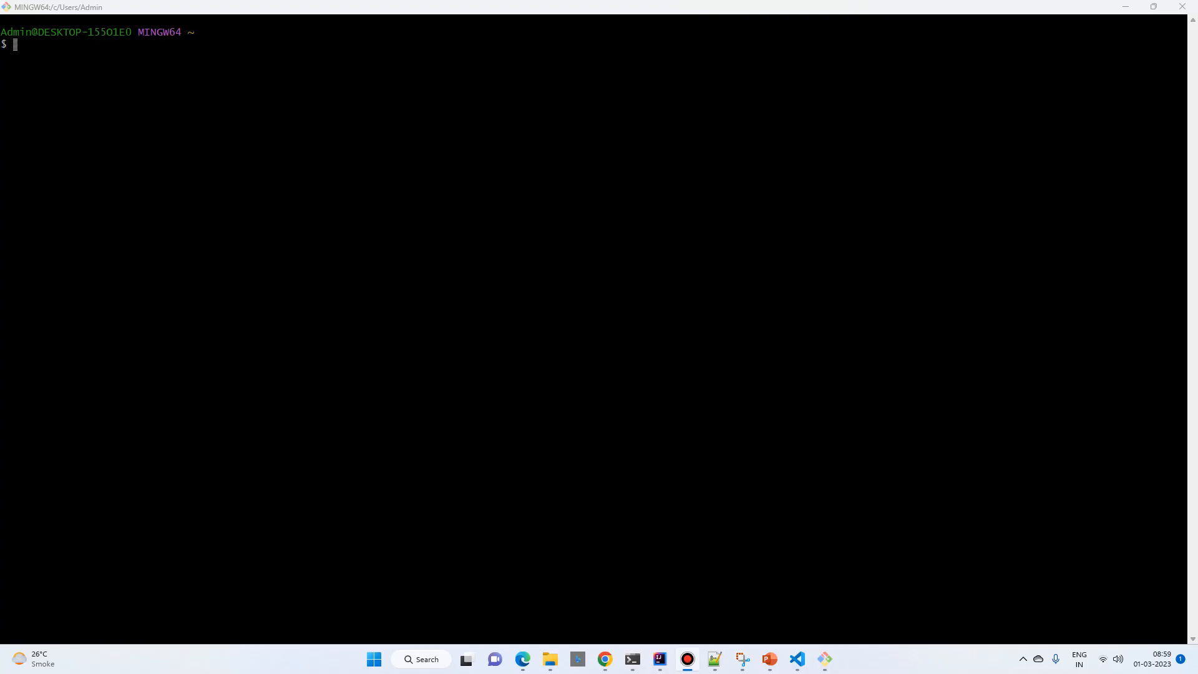
key("alt+Tab")
right_click(484, 94)
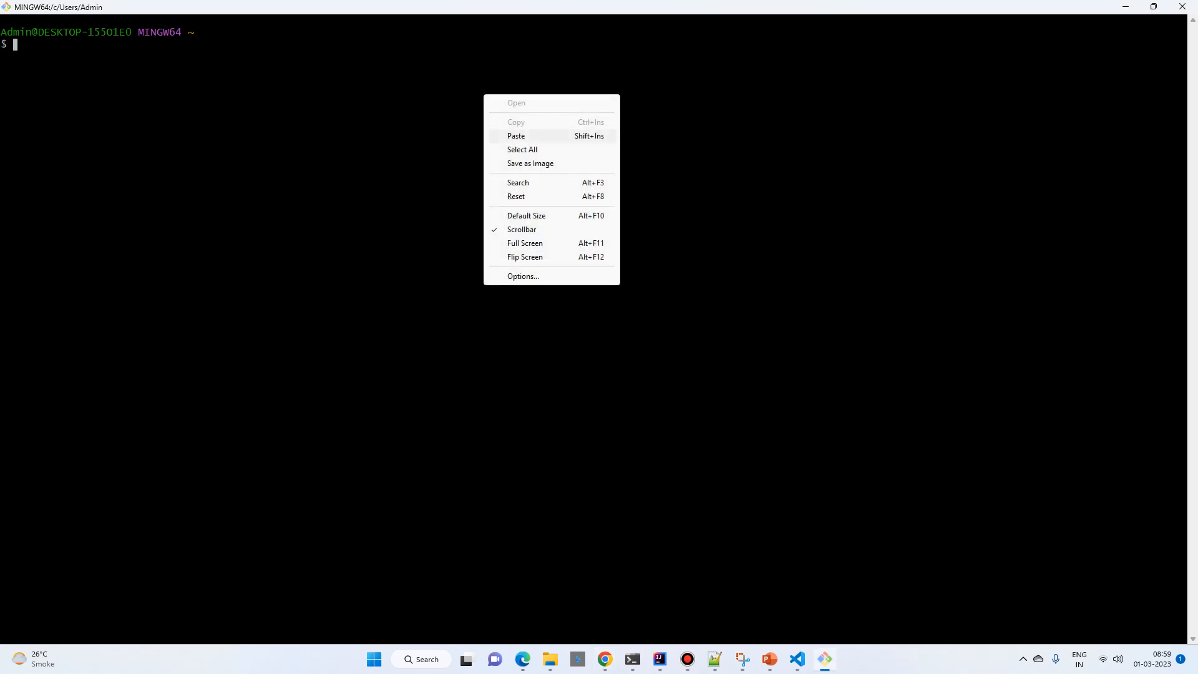
left_click(518, 135)
key("Right")
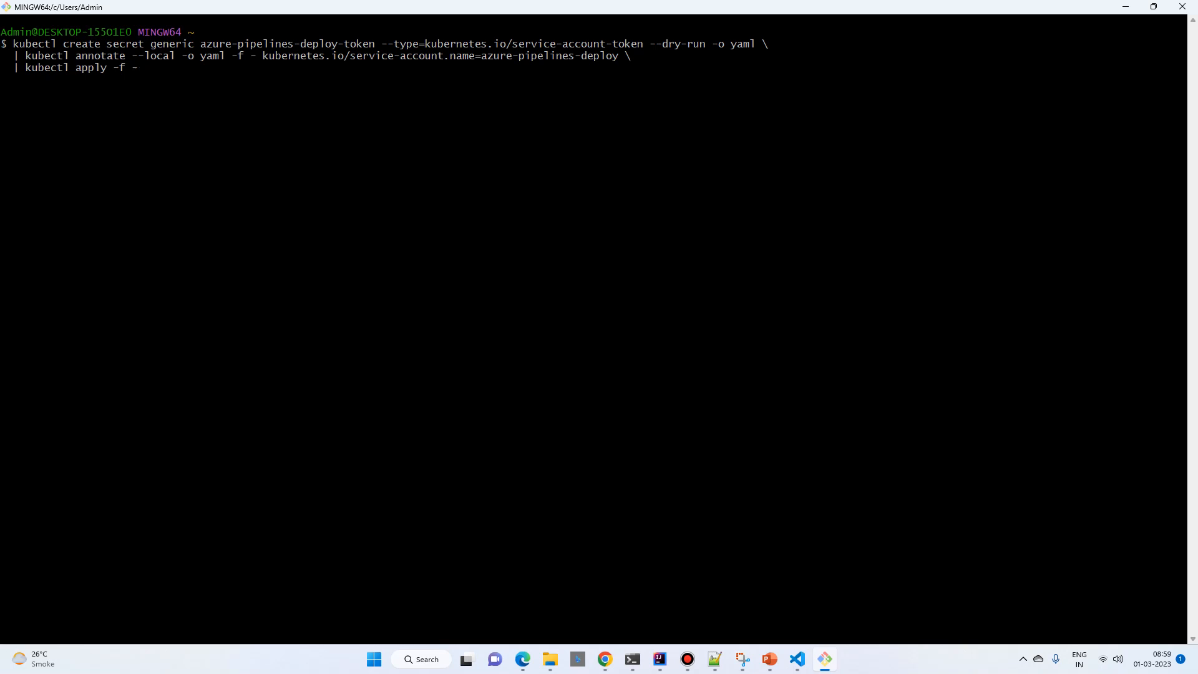
key("Return")
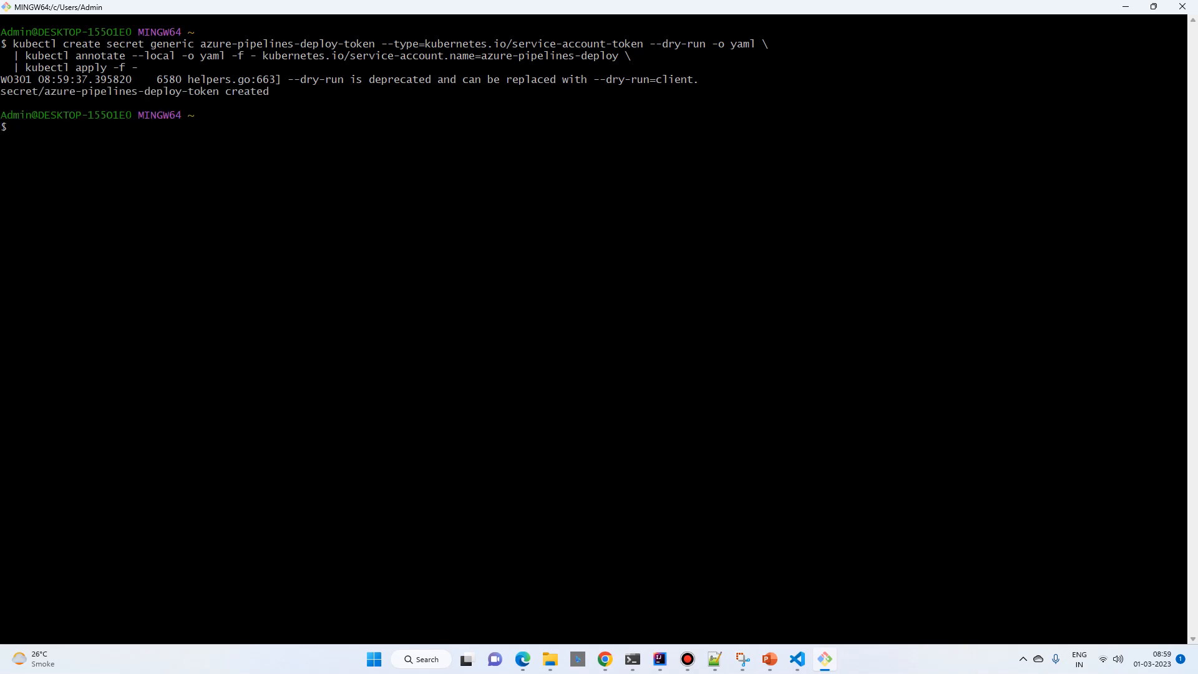
Step: Create the cluster role binding azure-pipelines-deploy, granting cluster-admin to the service account default:azure-pipelines-deploy
key("alt+Tab")
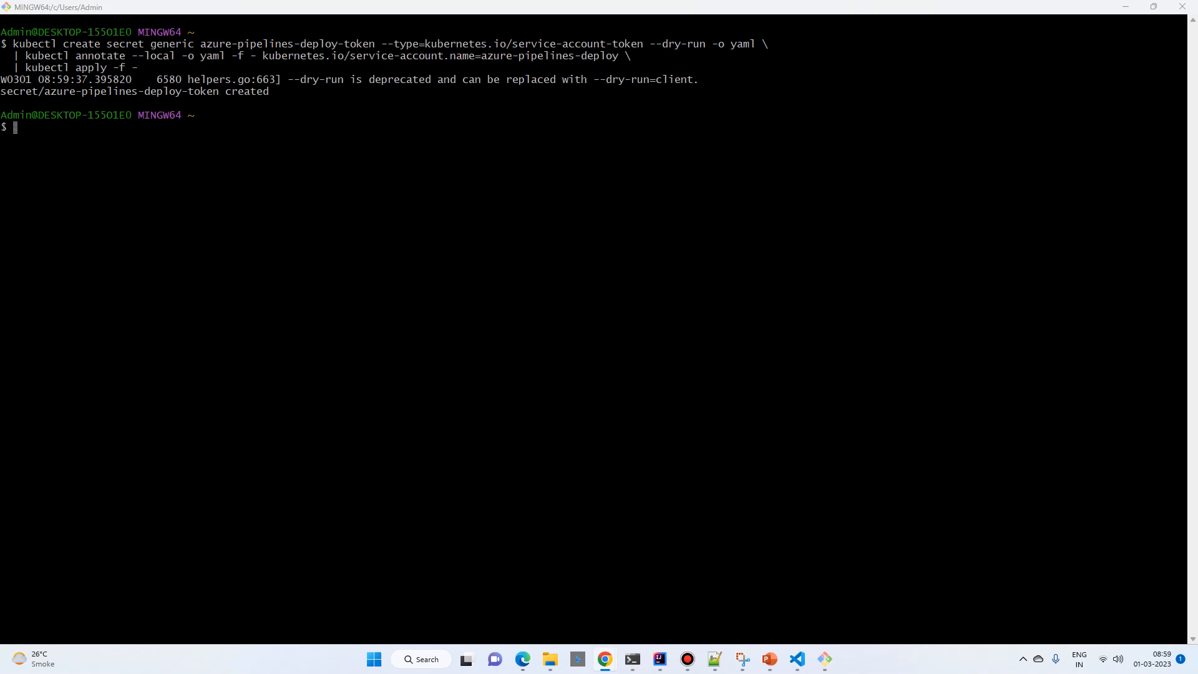
key("alt+Tab")
key("shift+Insert")
key("Return")
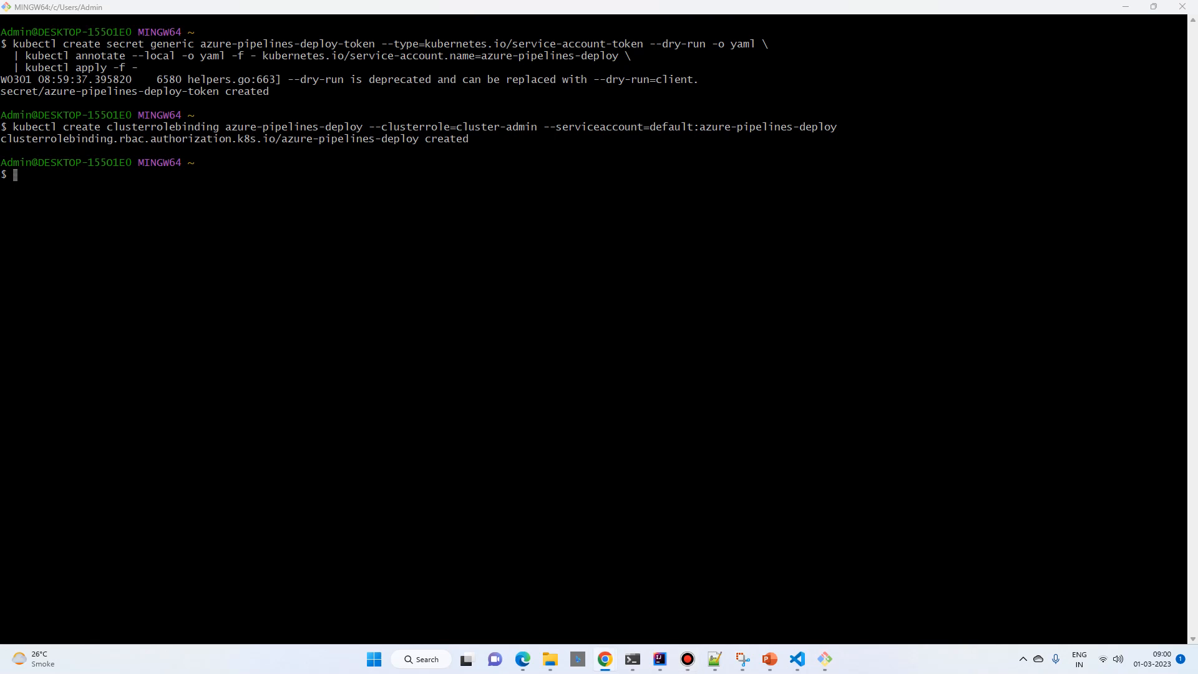
Step: Try to query the azure-pipelines-cicd-dev cluster's endpoint with gcloud container clusters describe and --format=value\(endpoint\)
key("alt+Tab")
key("shift+Insert")
key("Right")
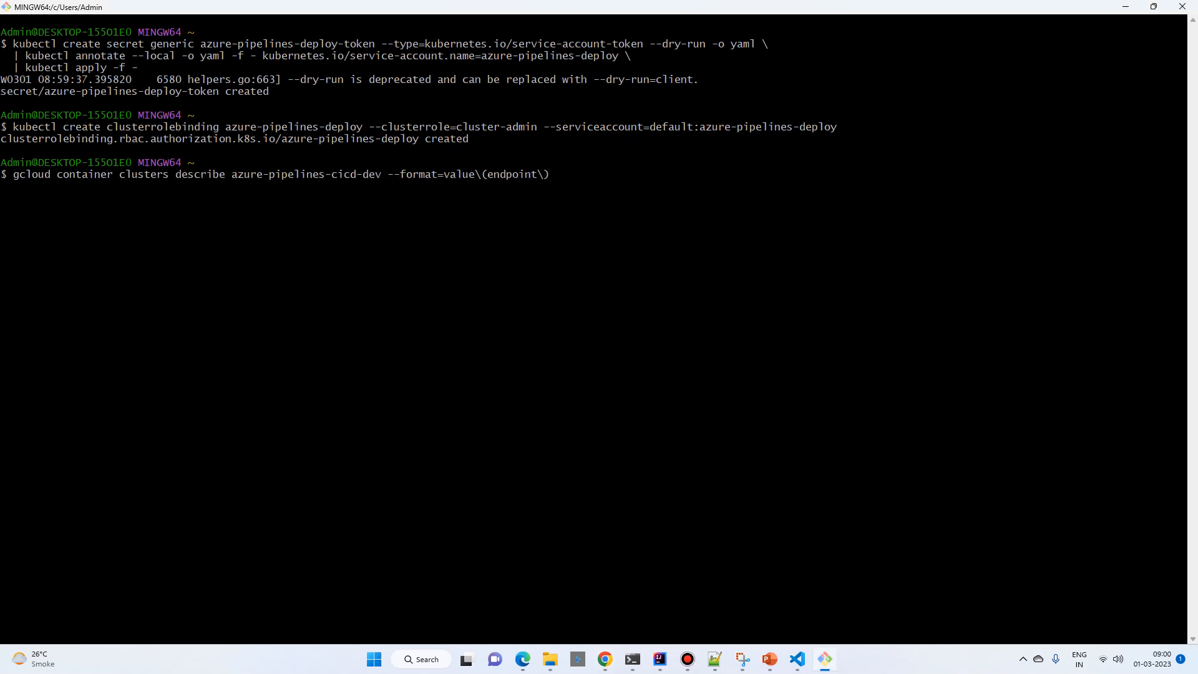
key("Return")
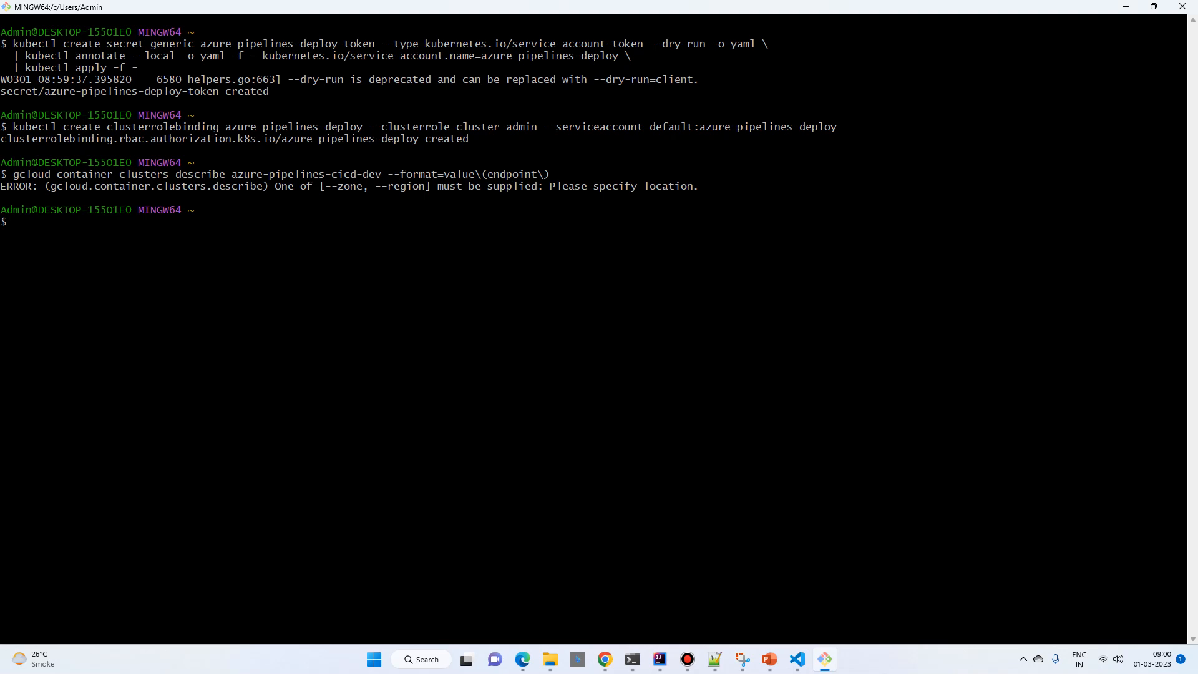
Step: Rerun the cluster endpoint query with --region us-central1 added and select the returned IP address
key("Up")
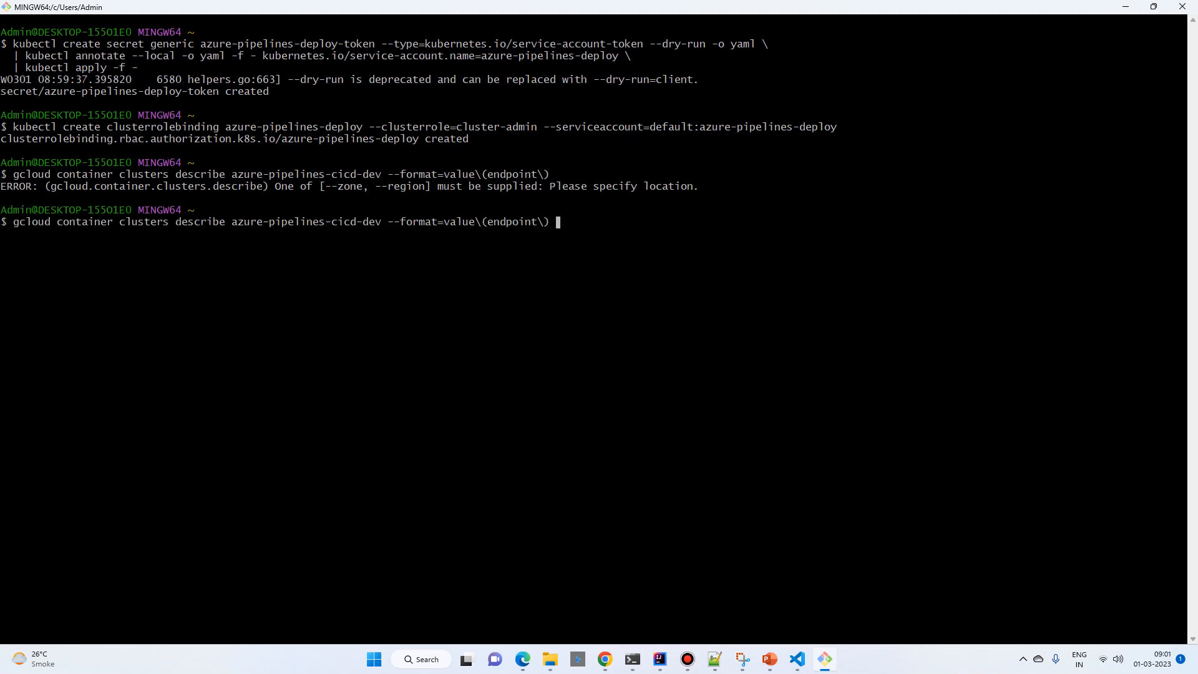
key("alt+Tab")
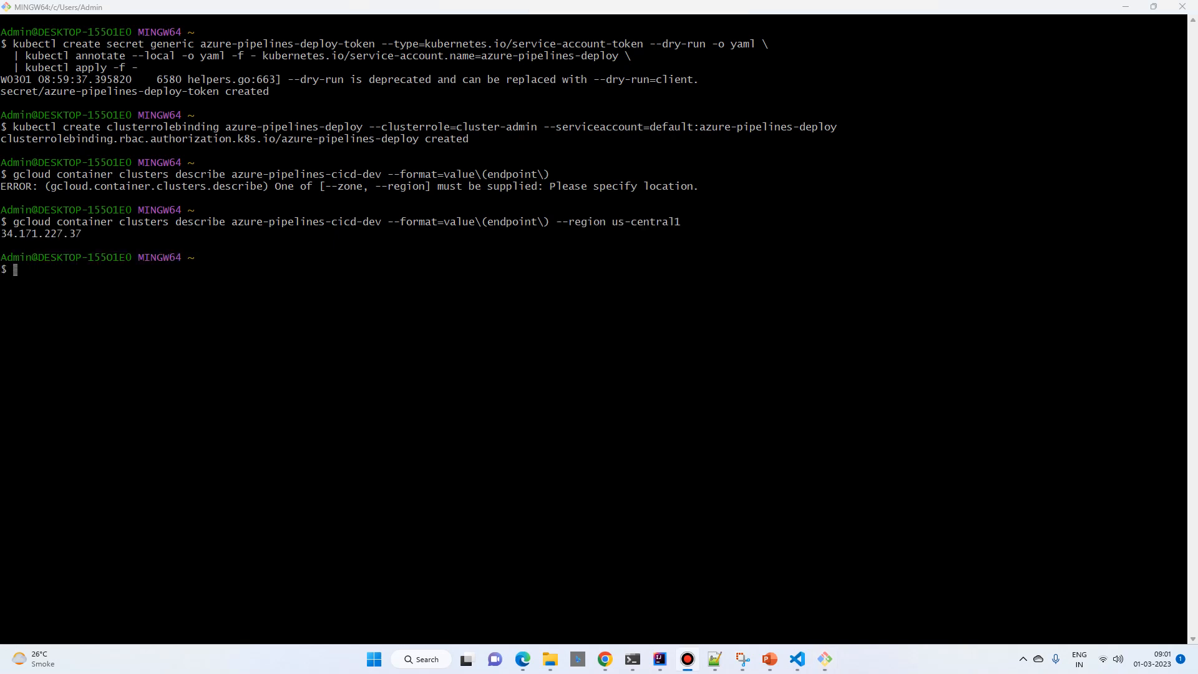
double_click(41, 234)
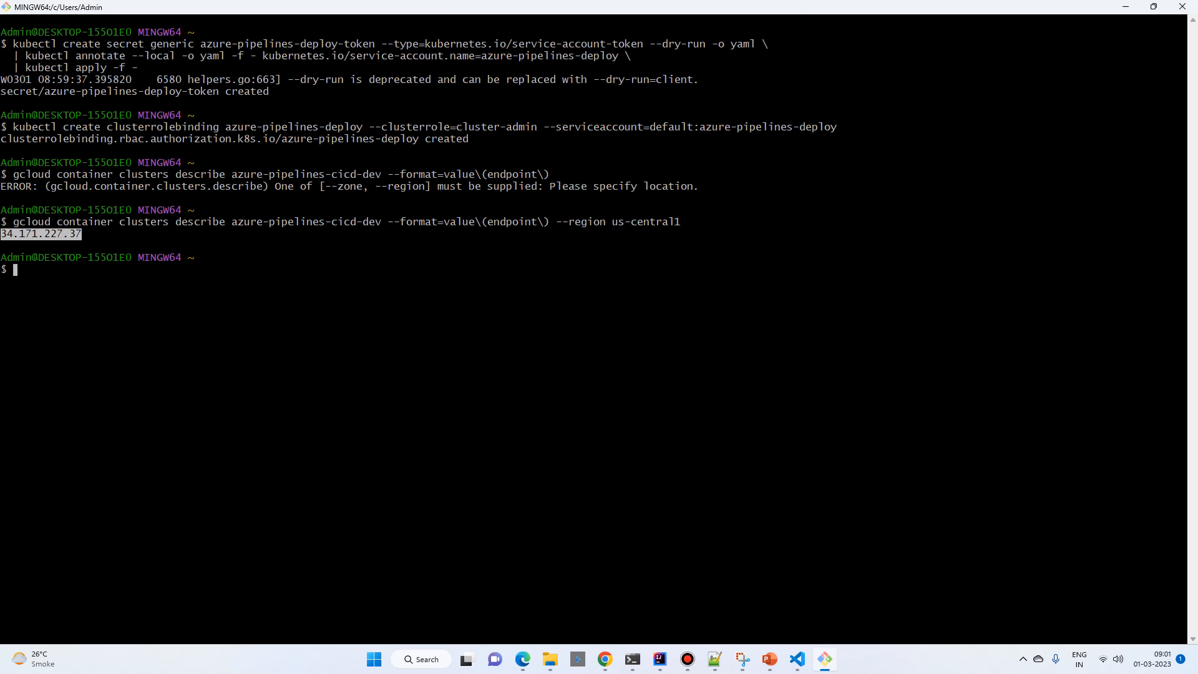
Step: Switch to Azure DevOps in Chrome and open the service connections in the demogcp project settings
key("alt+Tab")
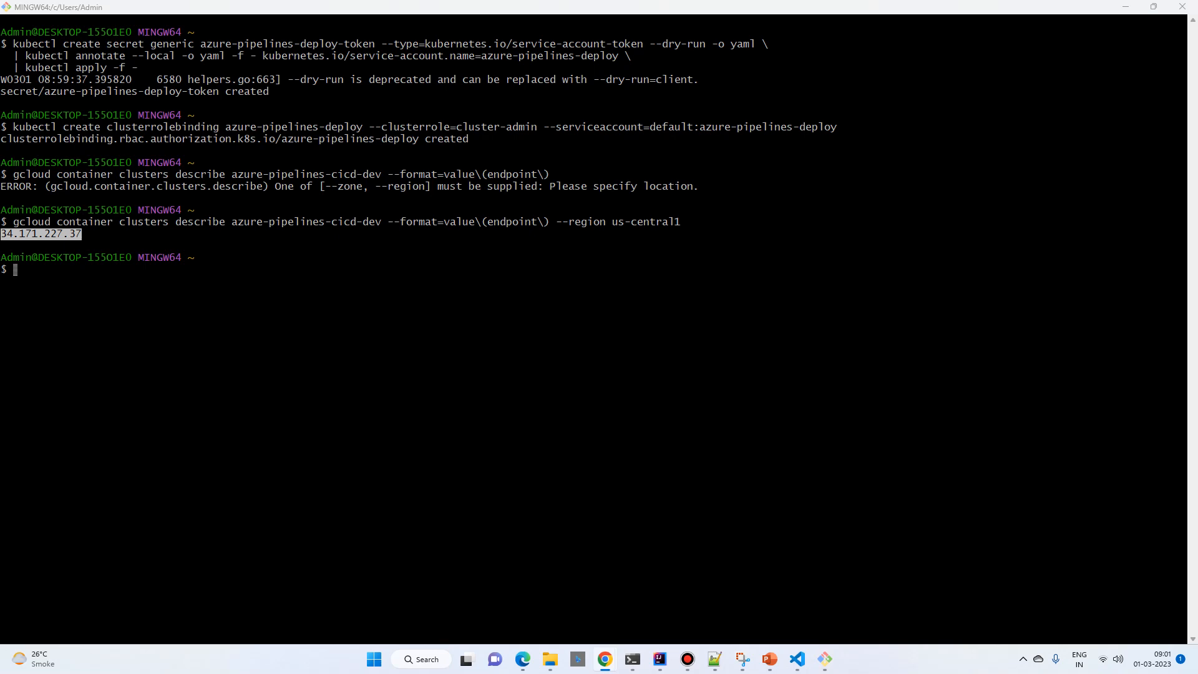
left_click(605, 659)
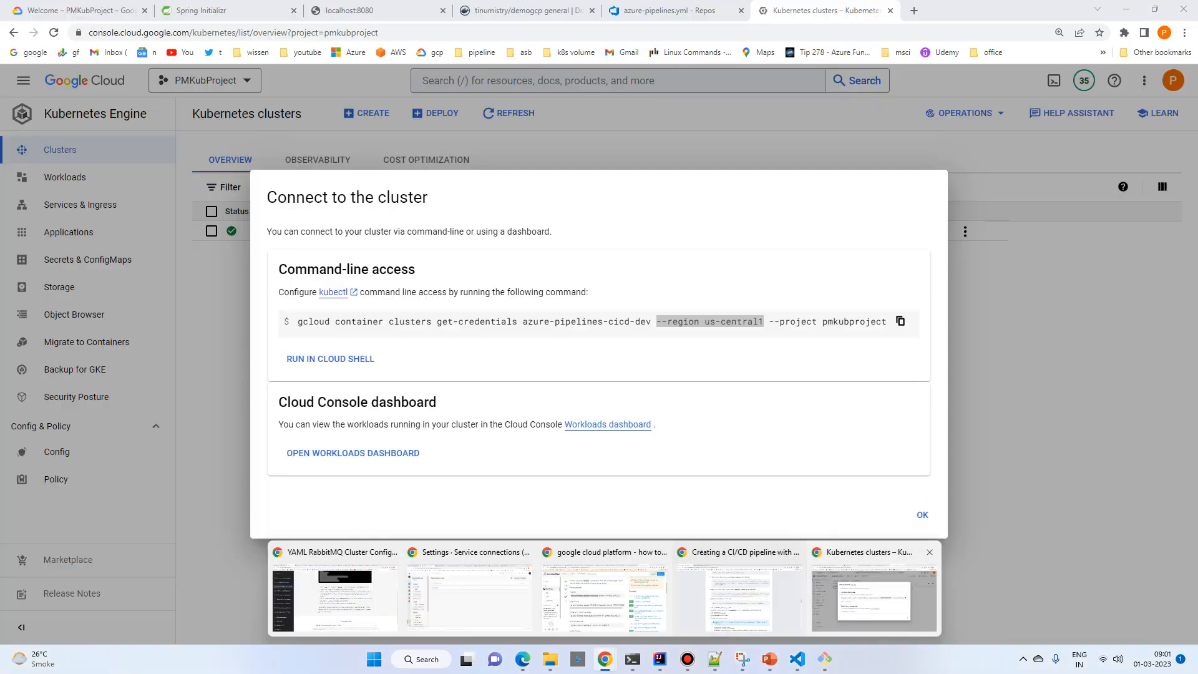
left_click(873, 596)
left_click(669, 10)
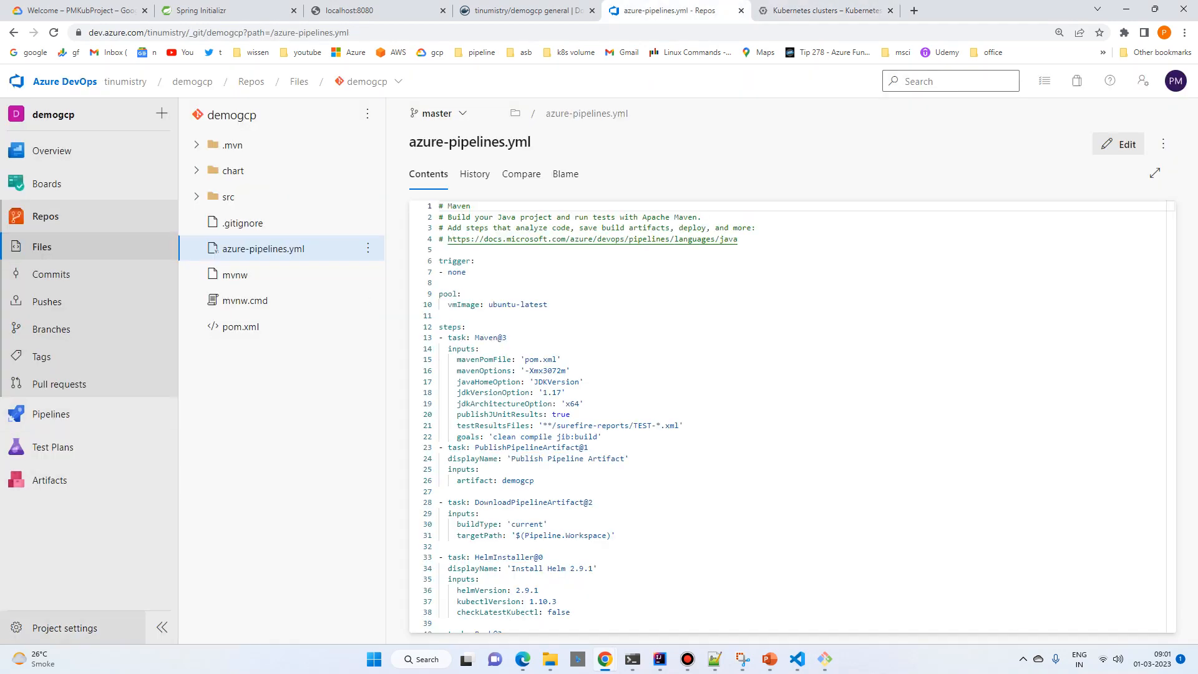
left_click(65, 627)
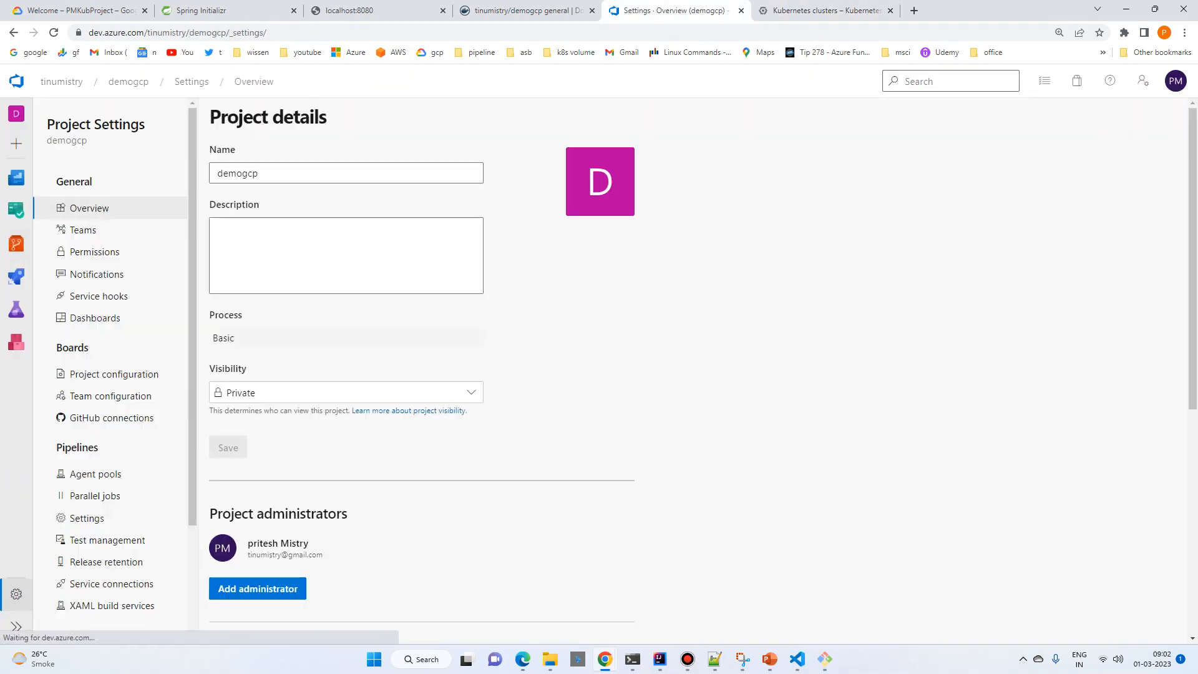
left_click(111, 584)
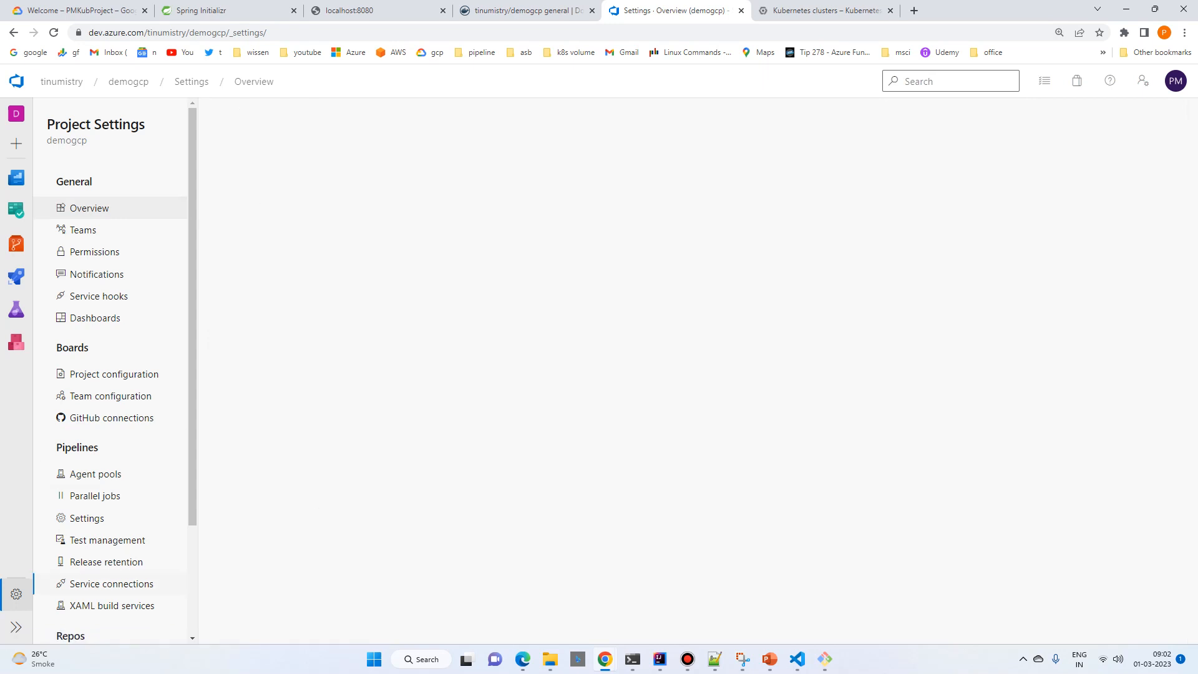
Step: Start a new Kubernetes service connection that uses the Service Account authentication method
left_click(697, 325)
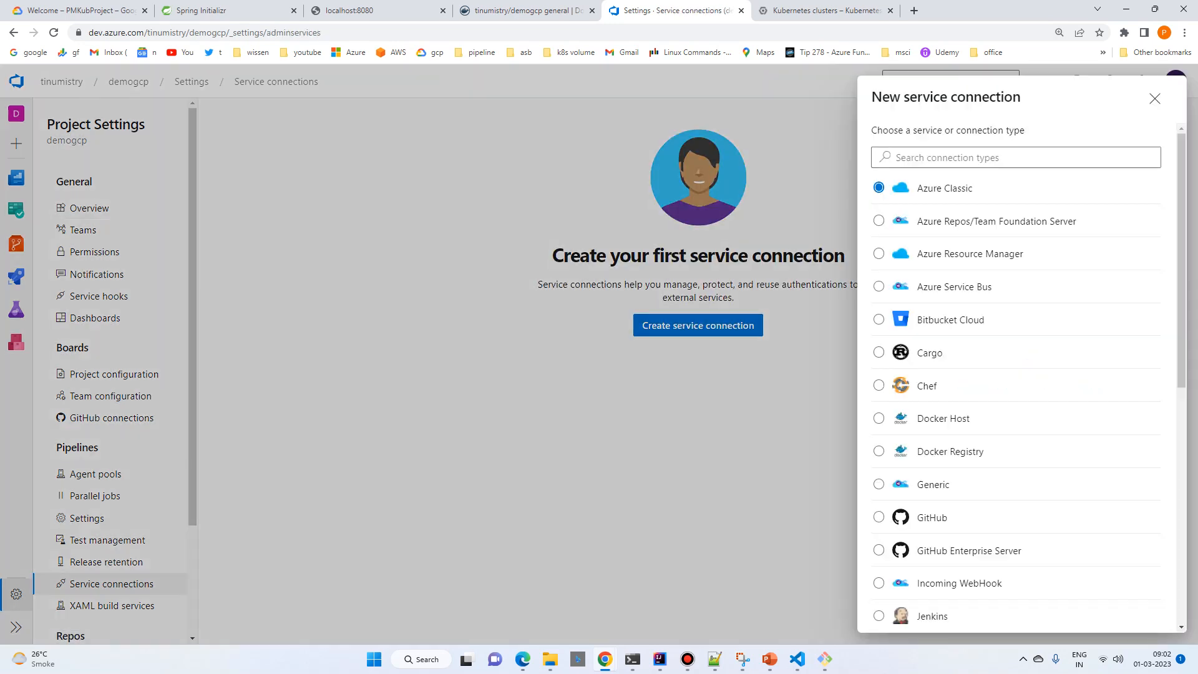
scroll(1017, 374, "down", 7)
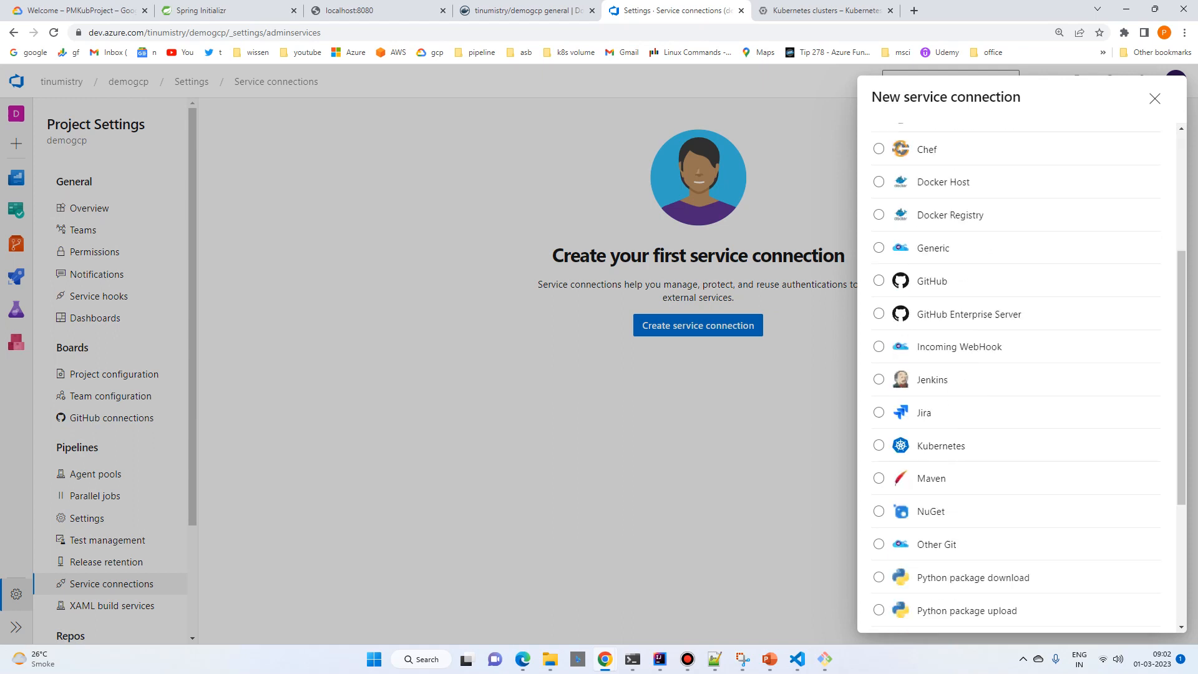
scroll(1017, 374, "down", 1)
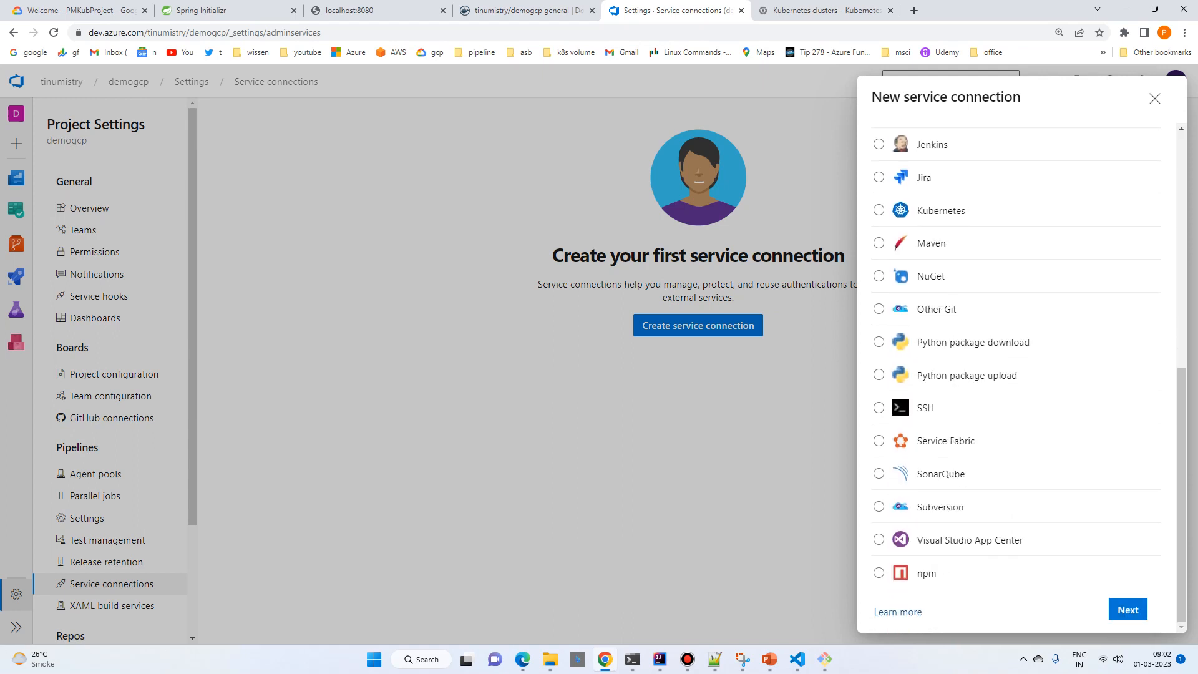
scroll(1016, 375, "up", 3)
left_click(878, 377)
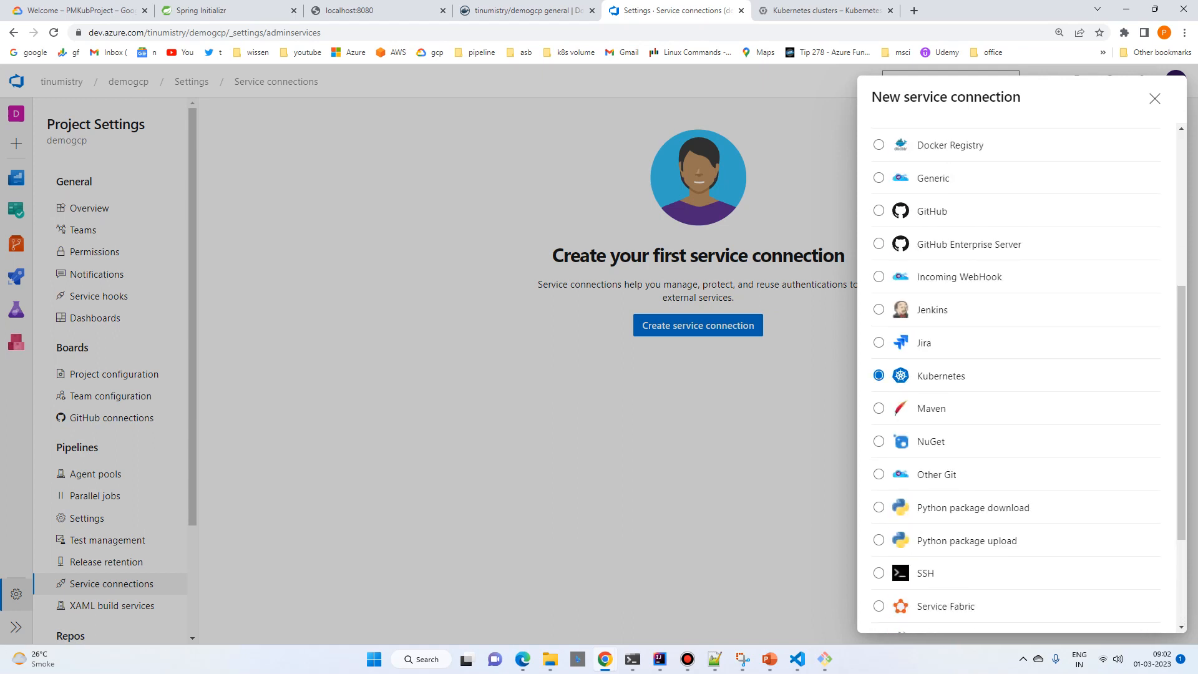
scroll(1016, 374, "down", 3)
left_click(1127, 608)
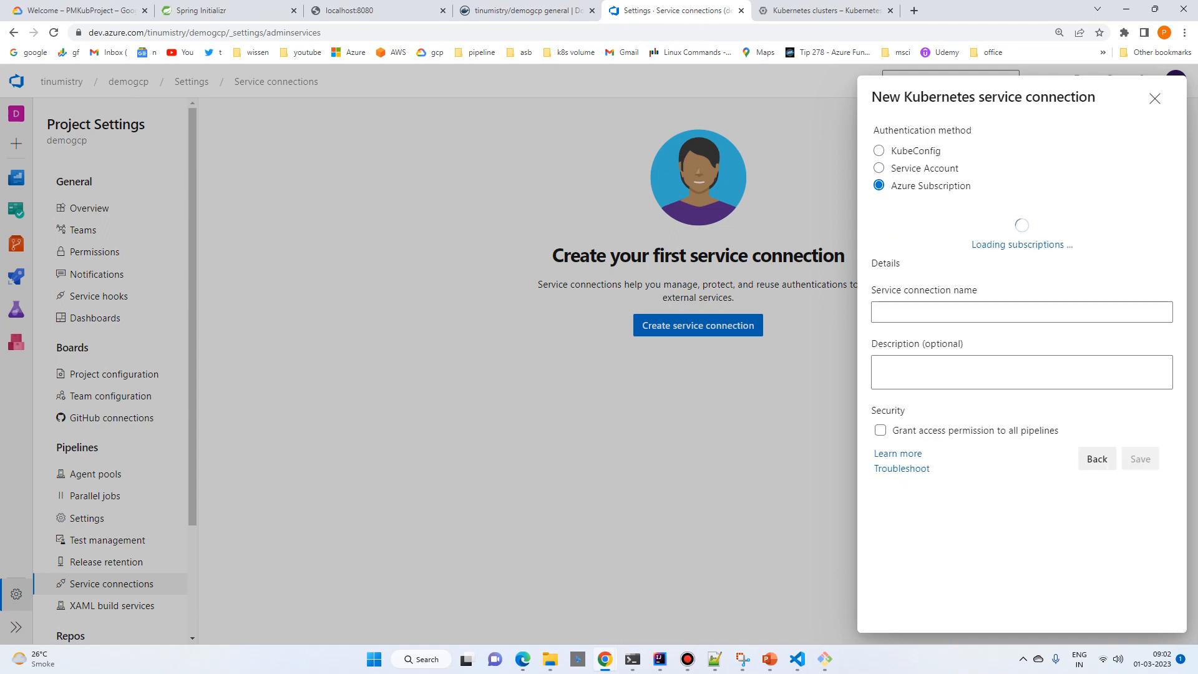
left_click(878, 167)
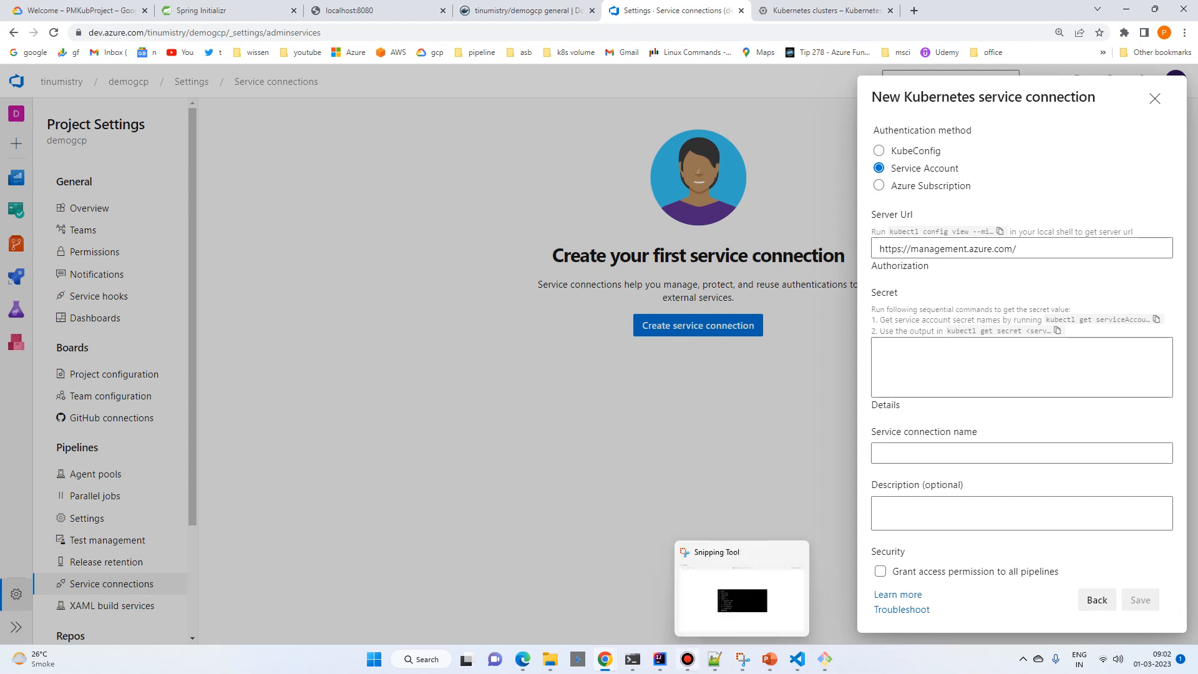
mouse_move(769, 658)
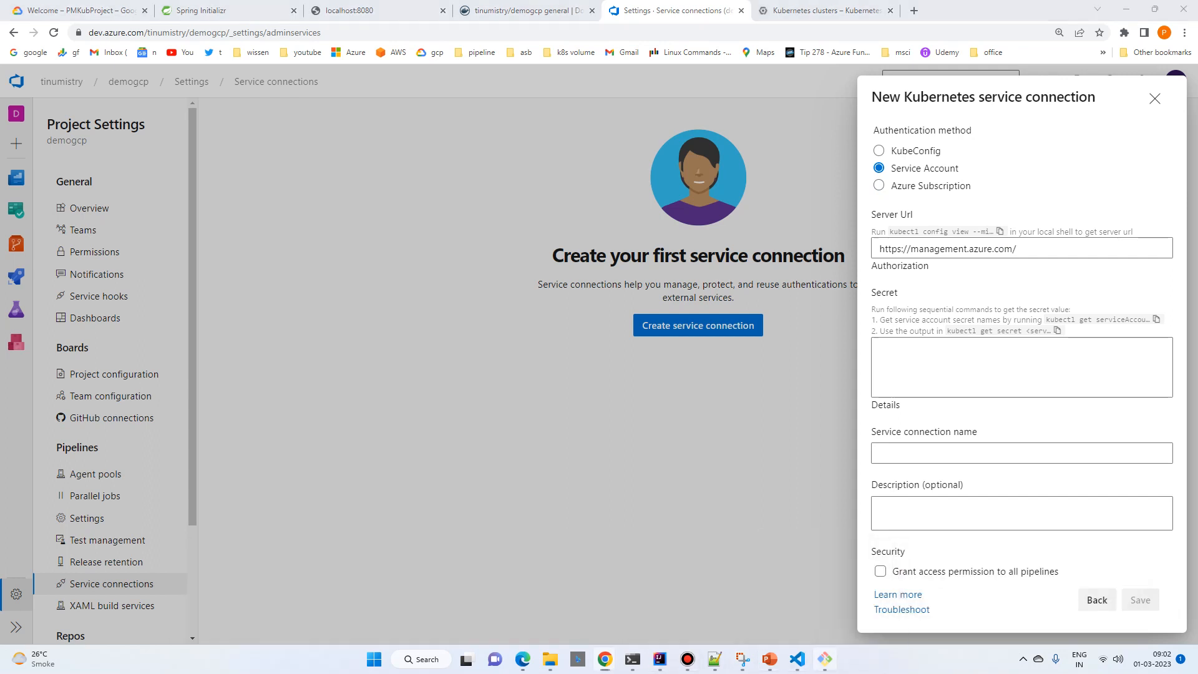
left_click(823, 659)
left_click_drag(44, 233, 82, 234)
key("ctrl+c")
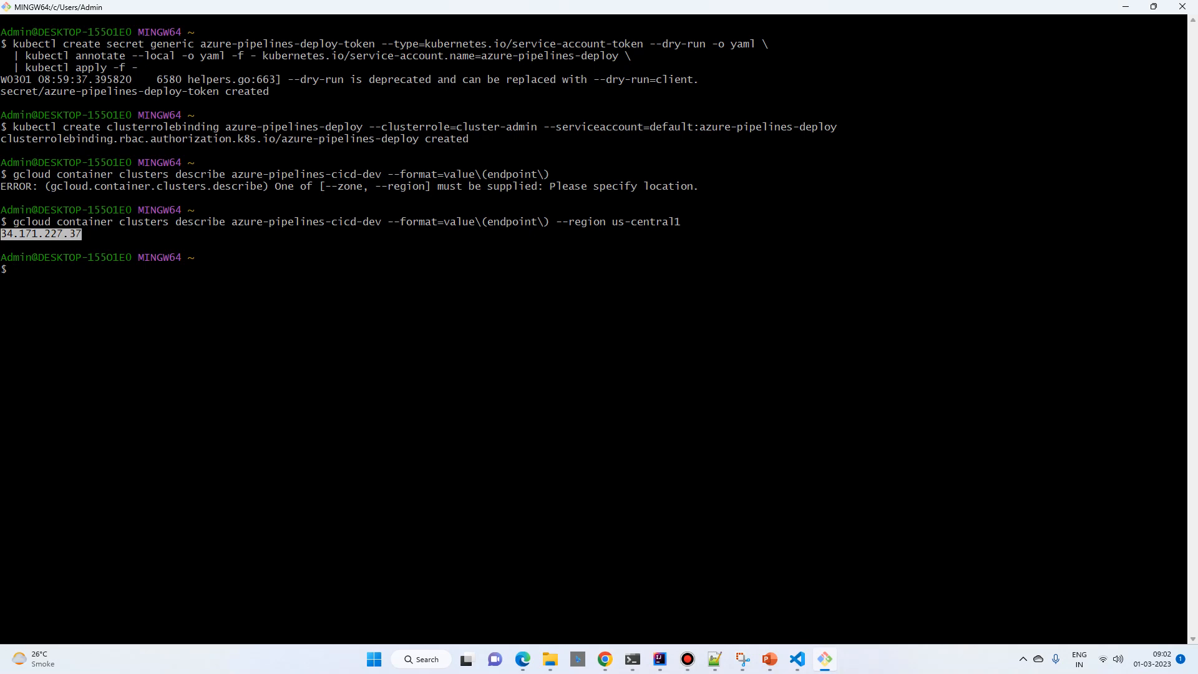
key("Return")
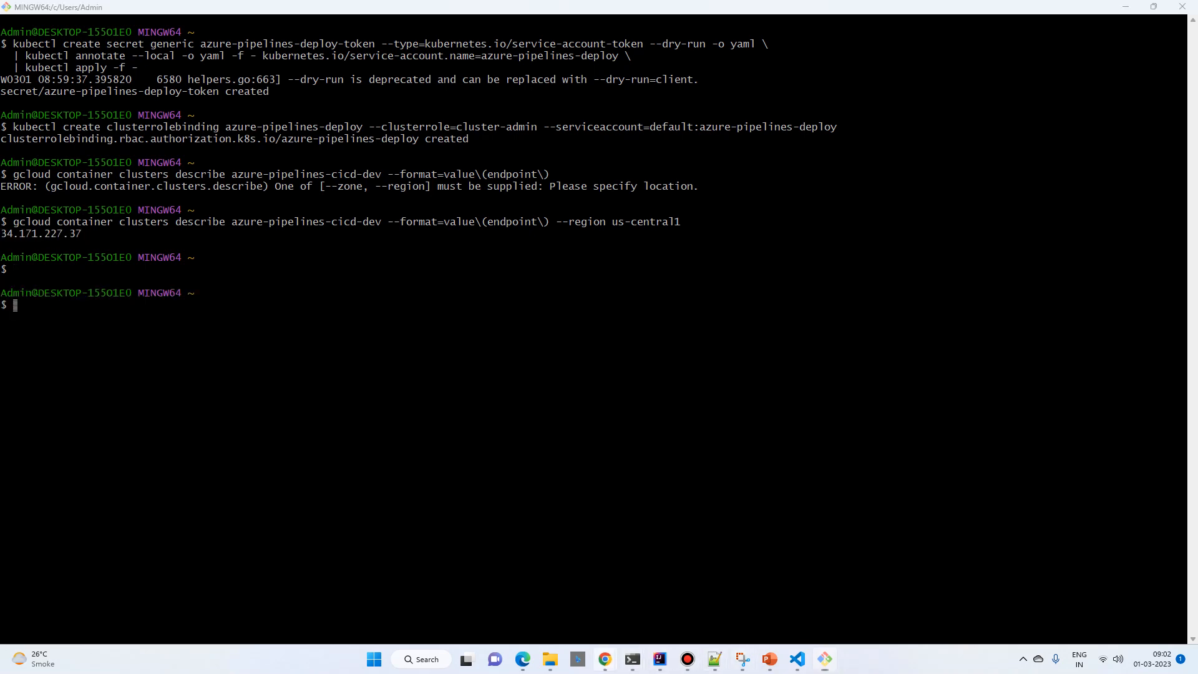
mouse_move(604, 659)
left_click(873, 589)
left_click(1023, 249)
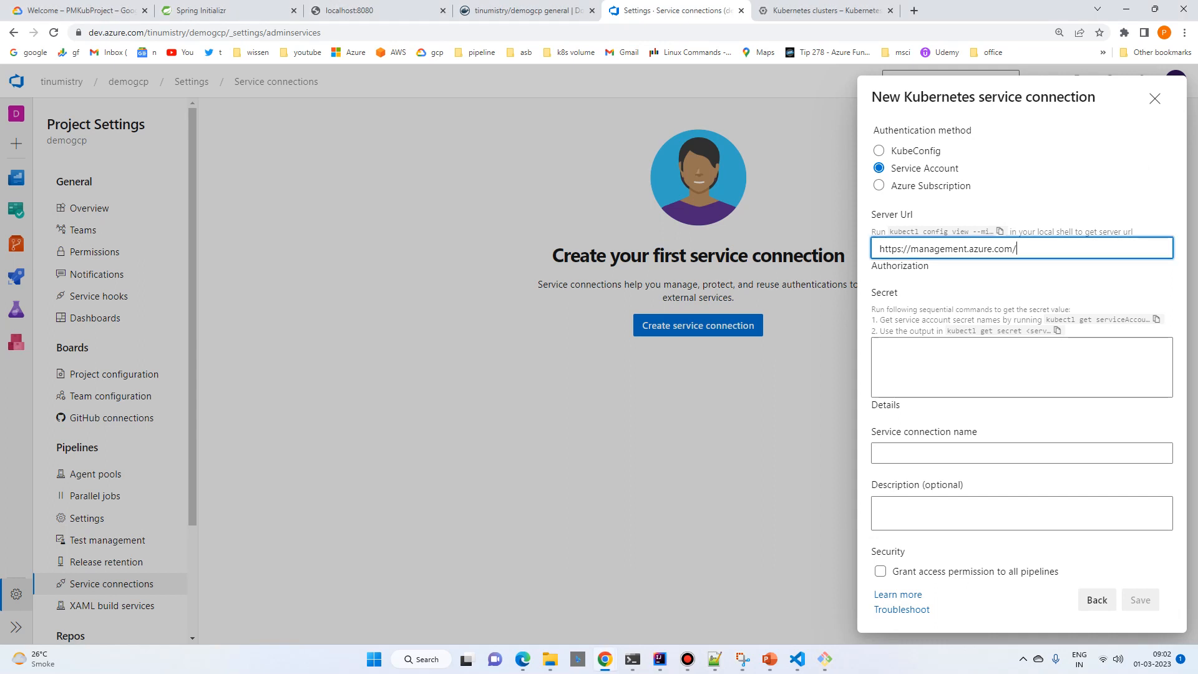
key("ctrl+a")
key("ctrl+v")
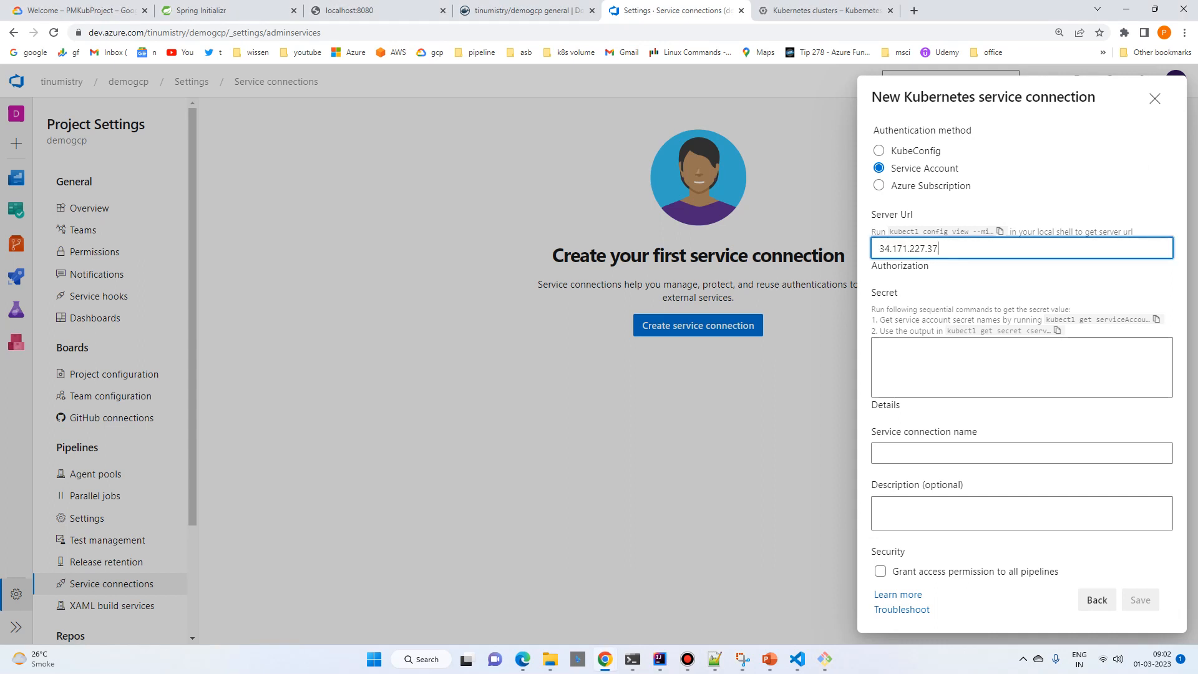
key("Home")
type("https://")
left_click(1023, 274)
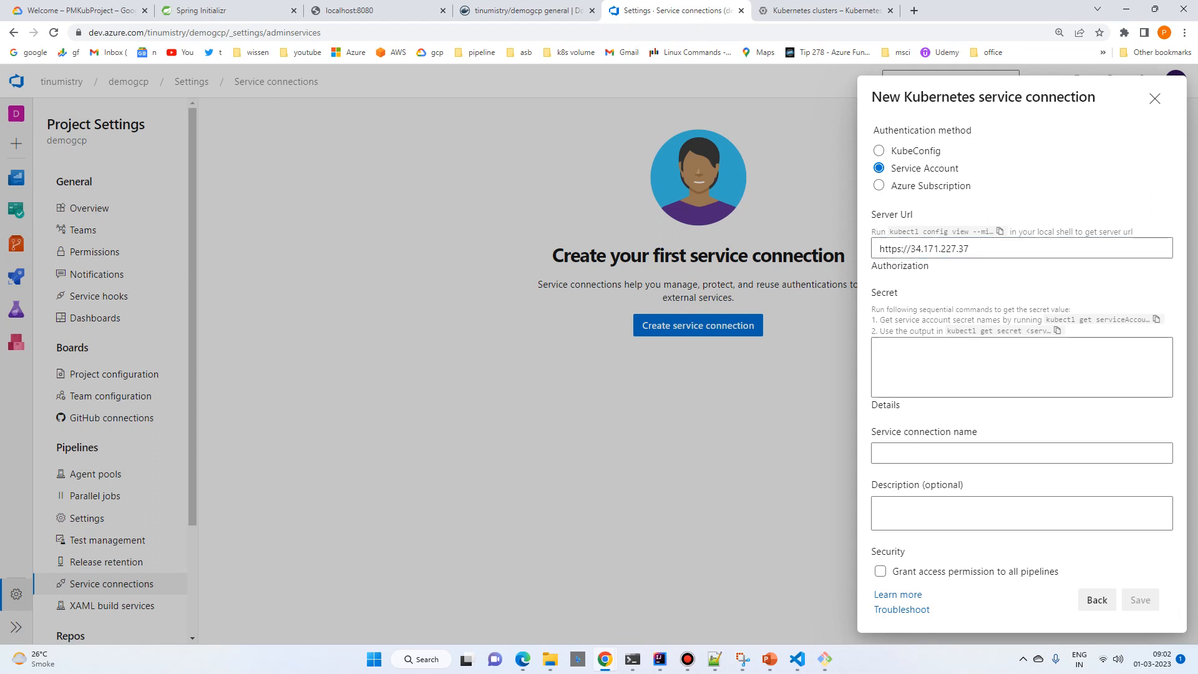
Step: In Git Bash, output the azure-pipelines-deploy-token secret as YAML with kubectl get secret
left_click(1021, 367)
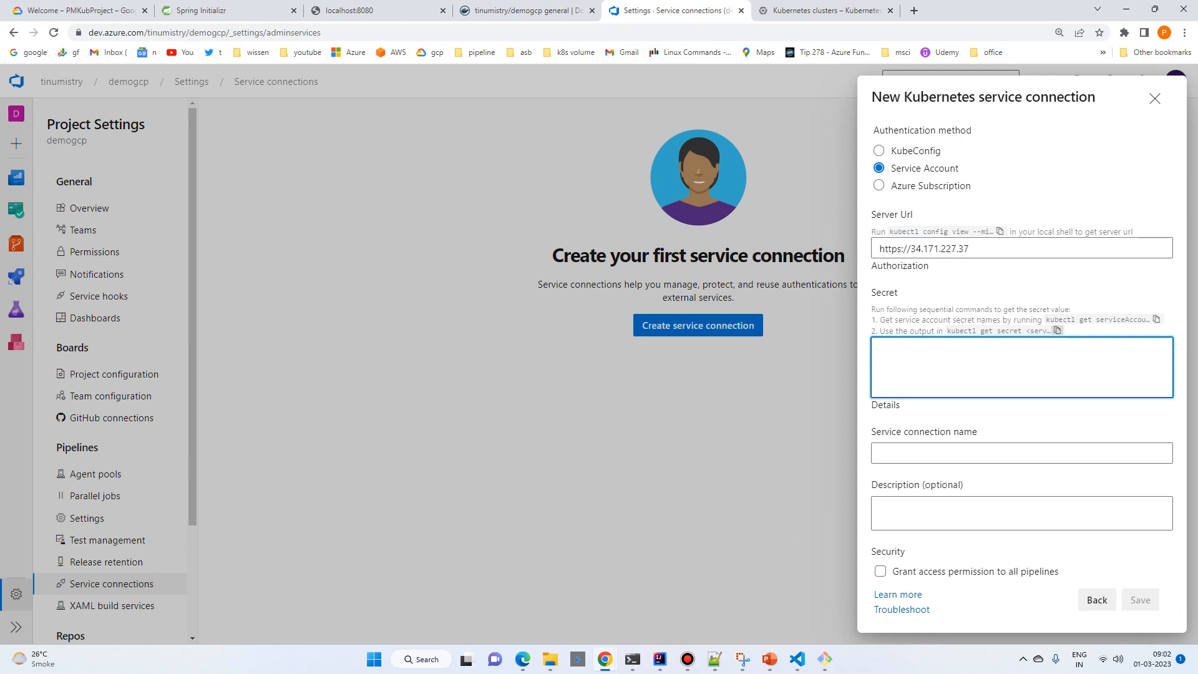
left_click_drag(1049, 320, 1145, 320)
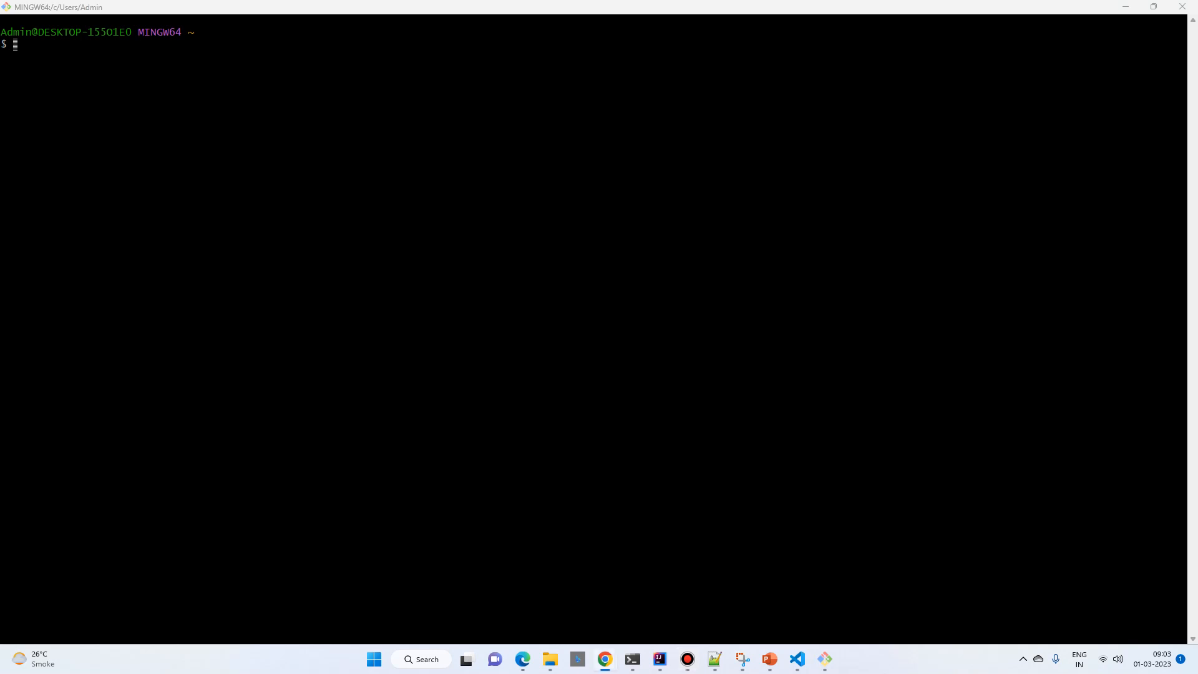
key("shift+Insert")
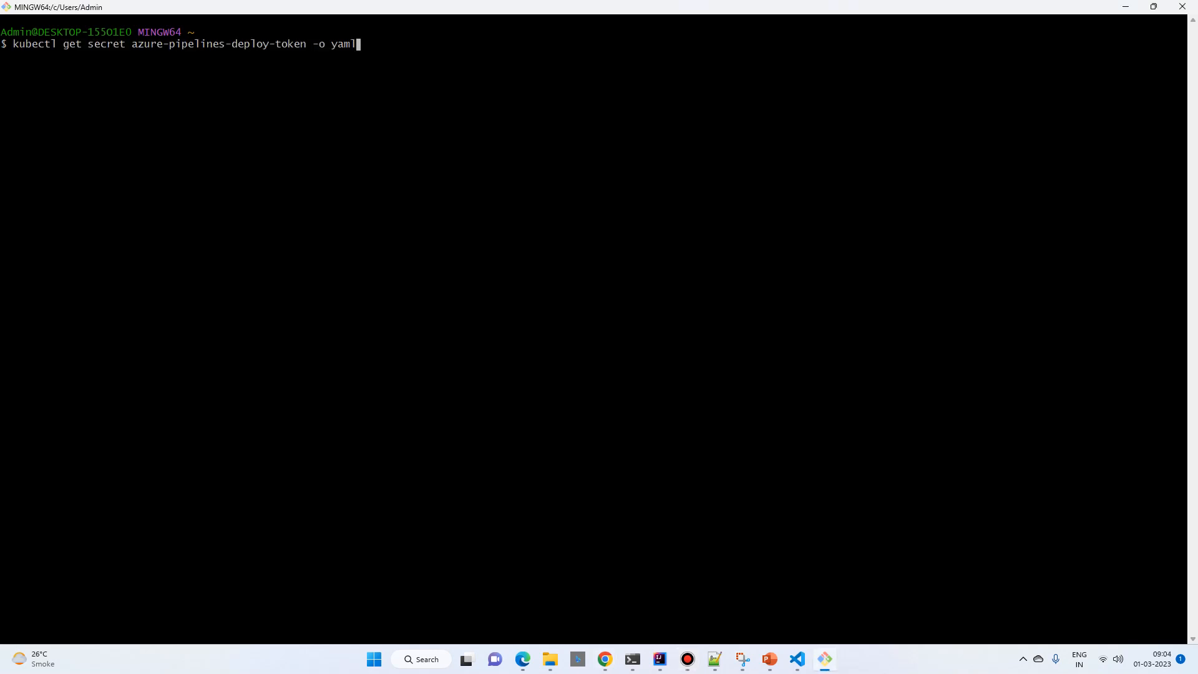
key("Return")
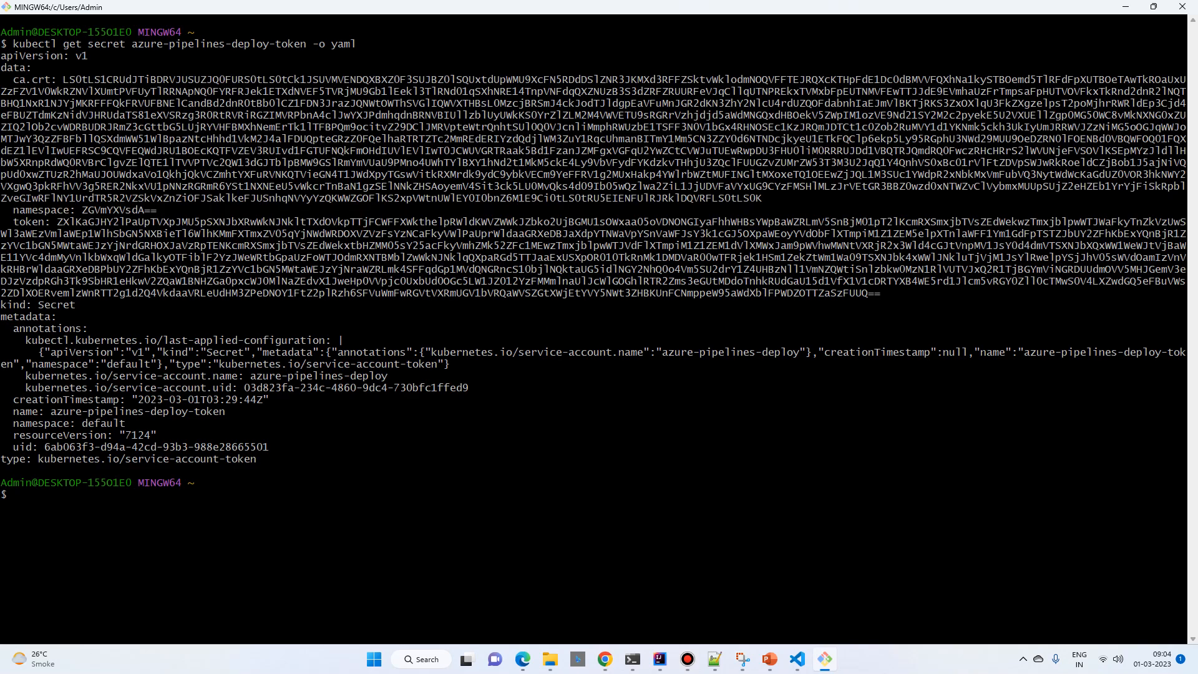
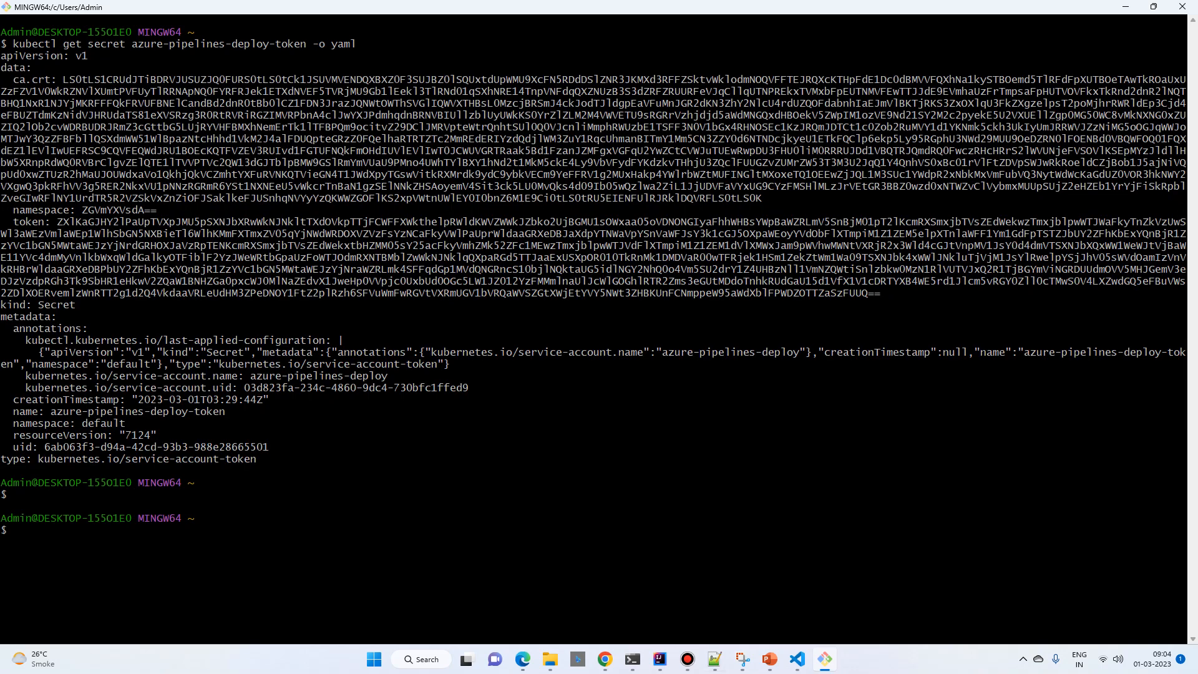
Step: Switch to Azure DevOps in Chrome and paste the azure-pipelines-deploy-token secret's YAML into the Kubernetes connection's Secret field
left_click(605, 659)
left_click(873, 593)
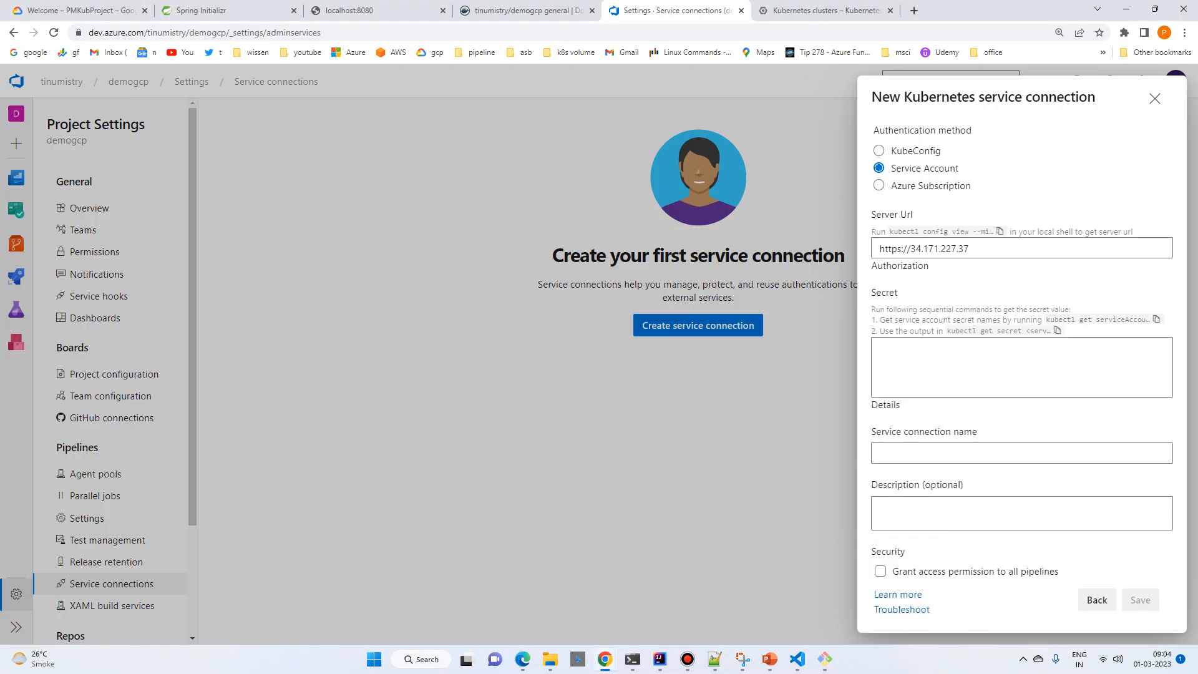
left_click(936, 364)
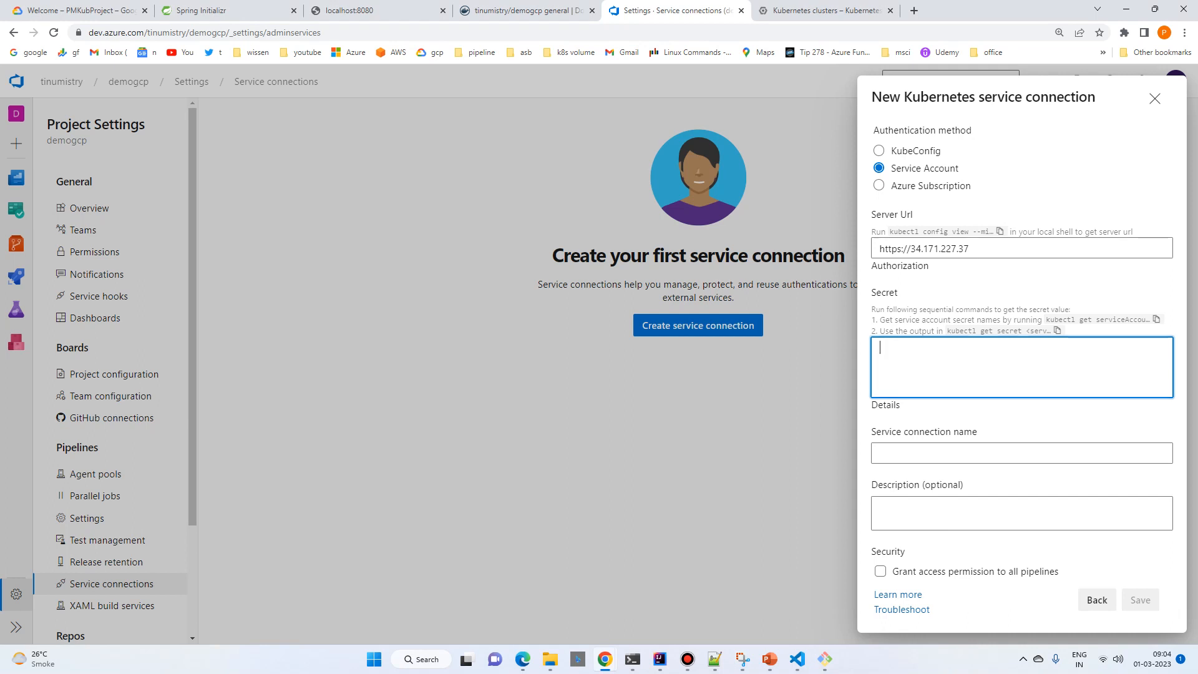
key("ctrl+v")
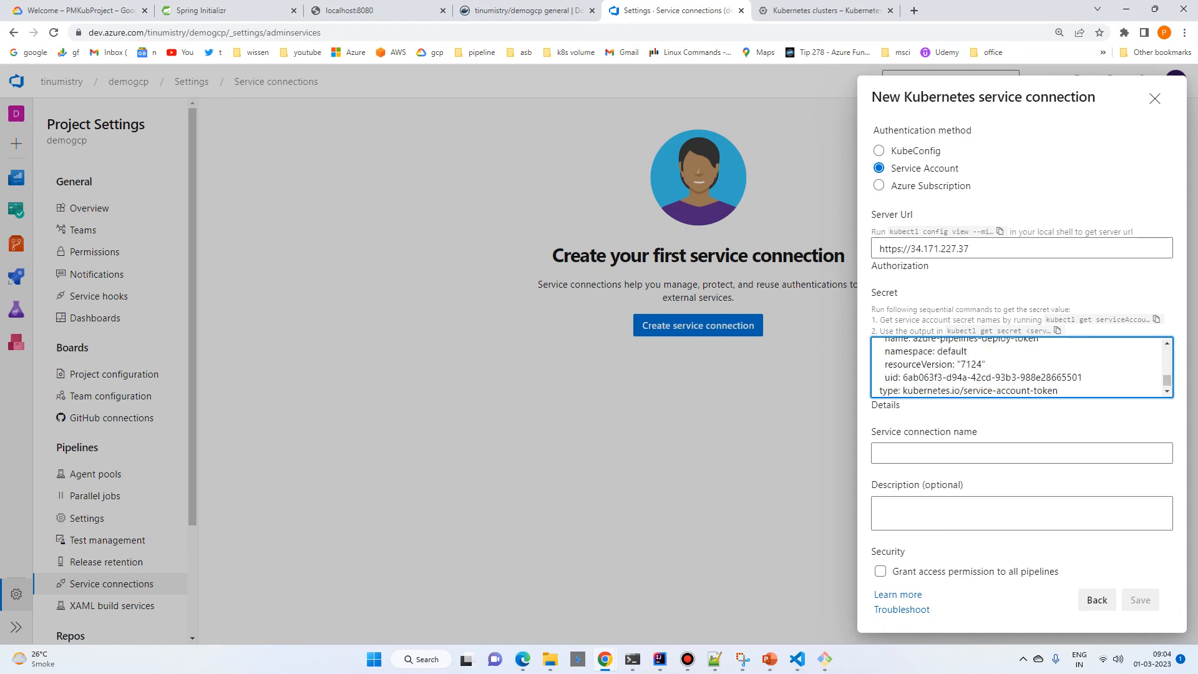
Step: Name the Kubernetes service connection aksconn and save it
left_click(936, 452)
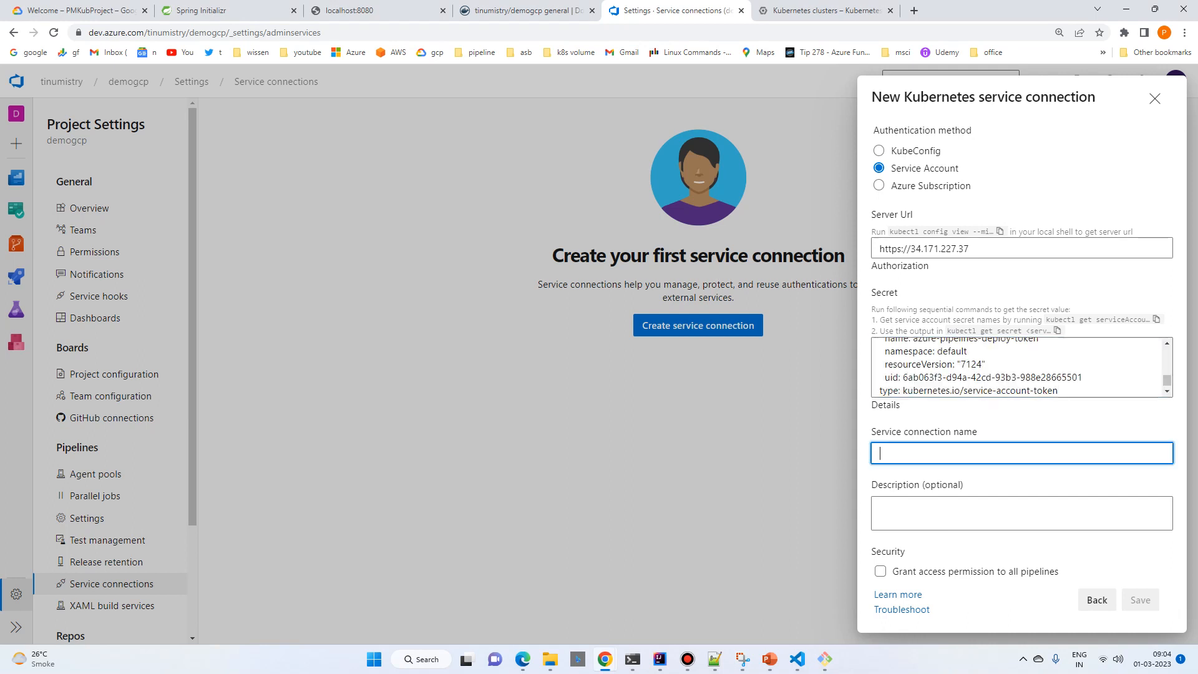
type("aksconn")
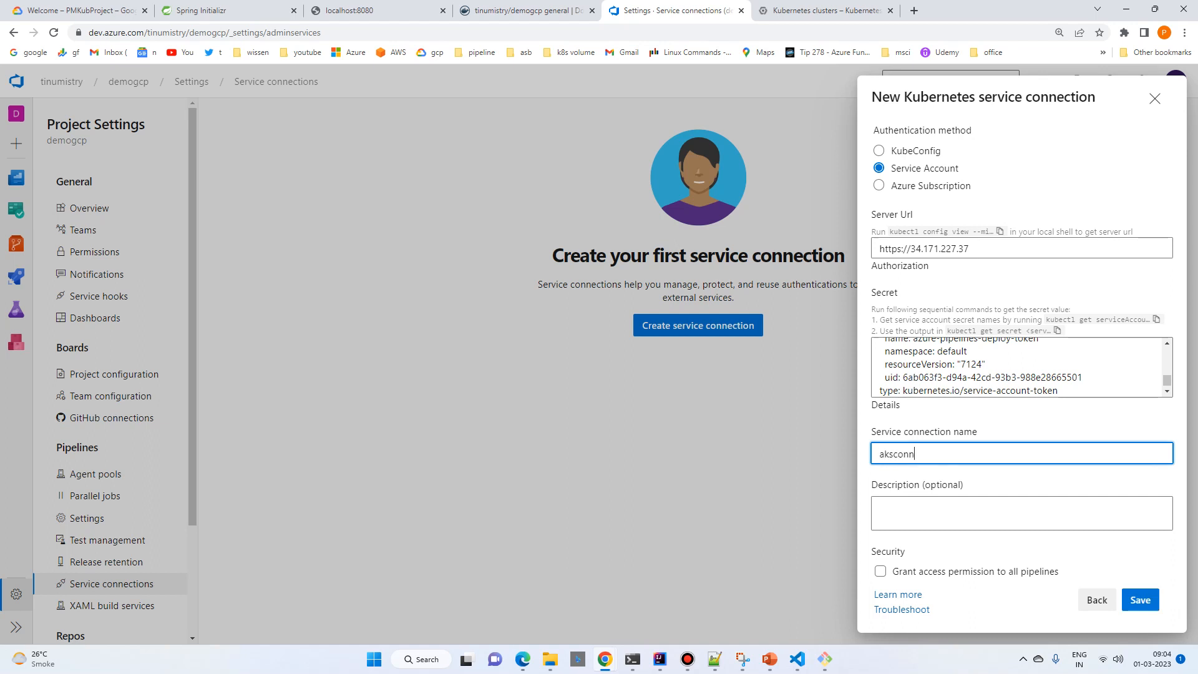
key("Return")
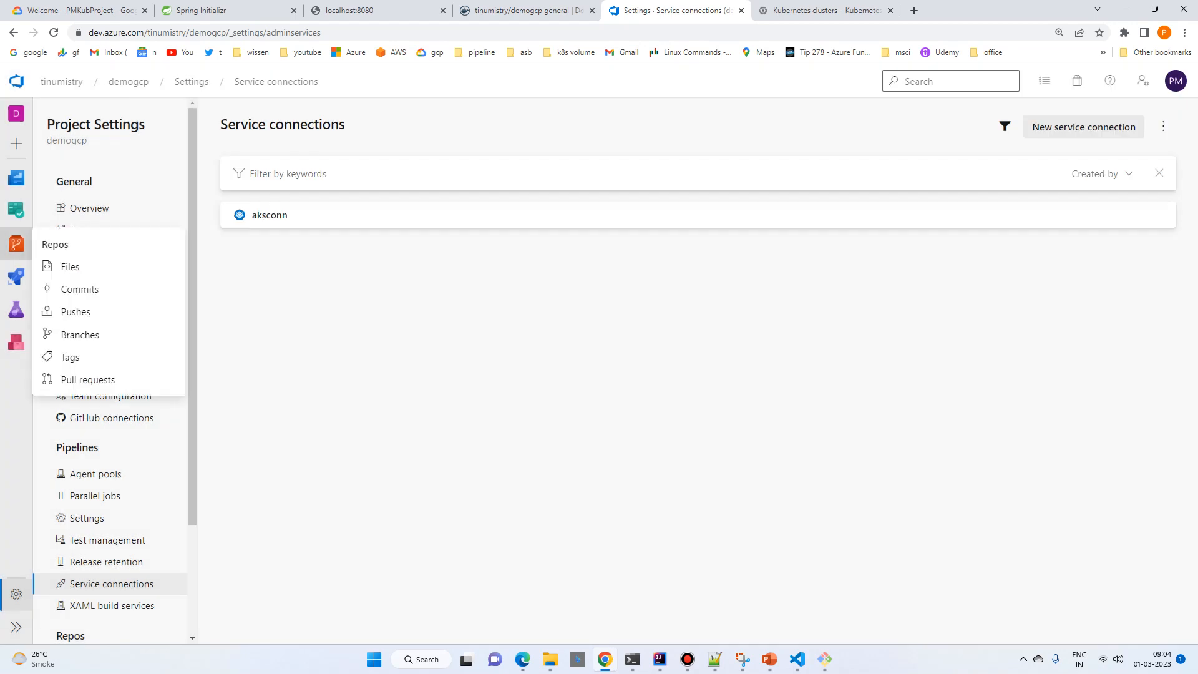
Step: Open azure-pipelines.yml in the demogcp repo for editing and set the HelmDeploy task's kubernetesServiceConnection to aksconn
left_click(16, 243)
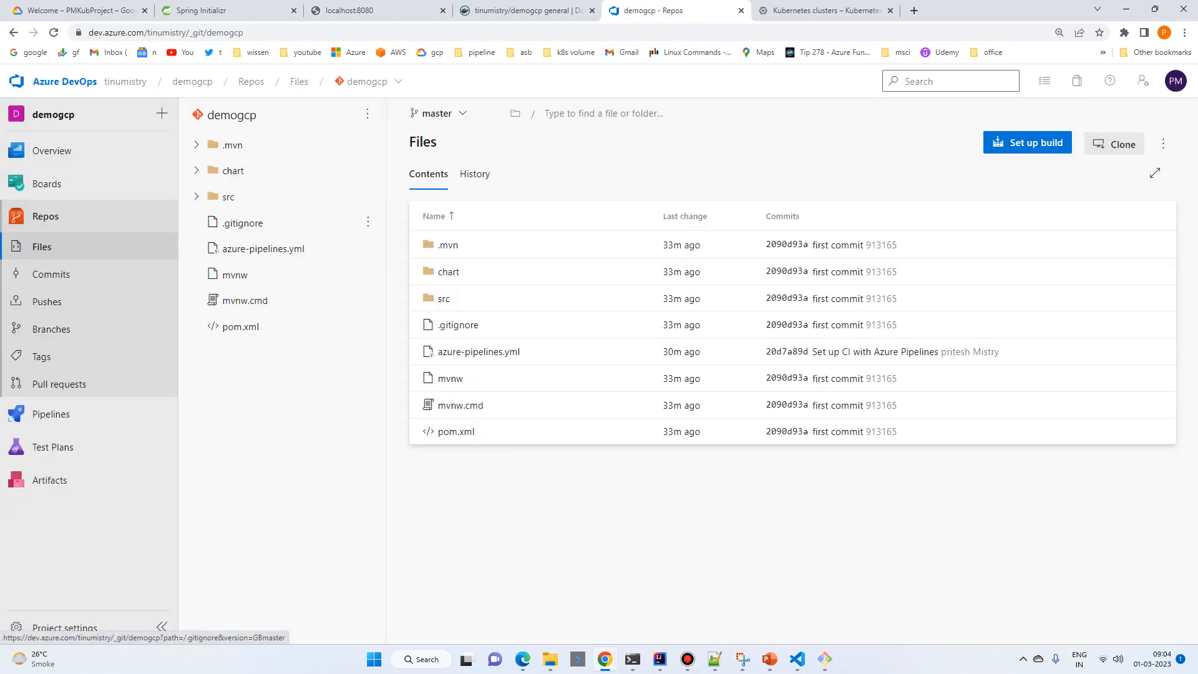
left_click(263, 248)
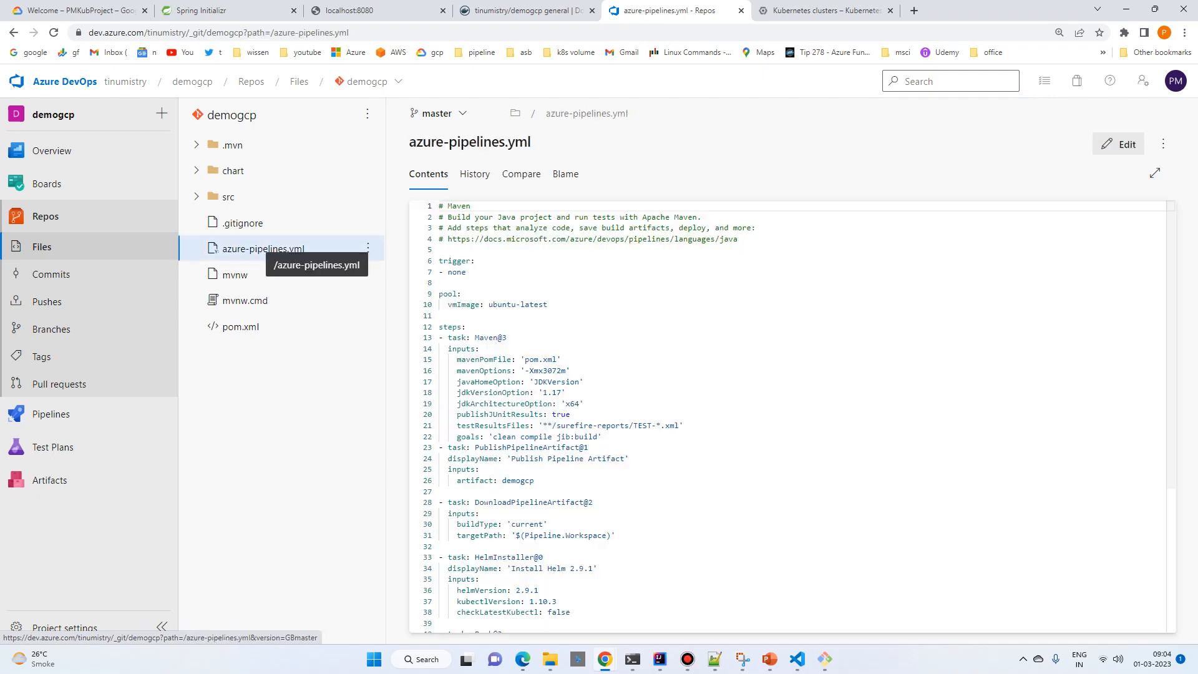
scroll(787, 417, "down", 6)
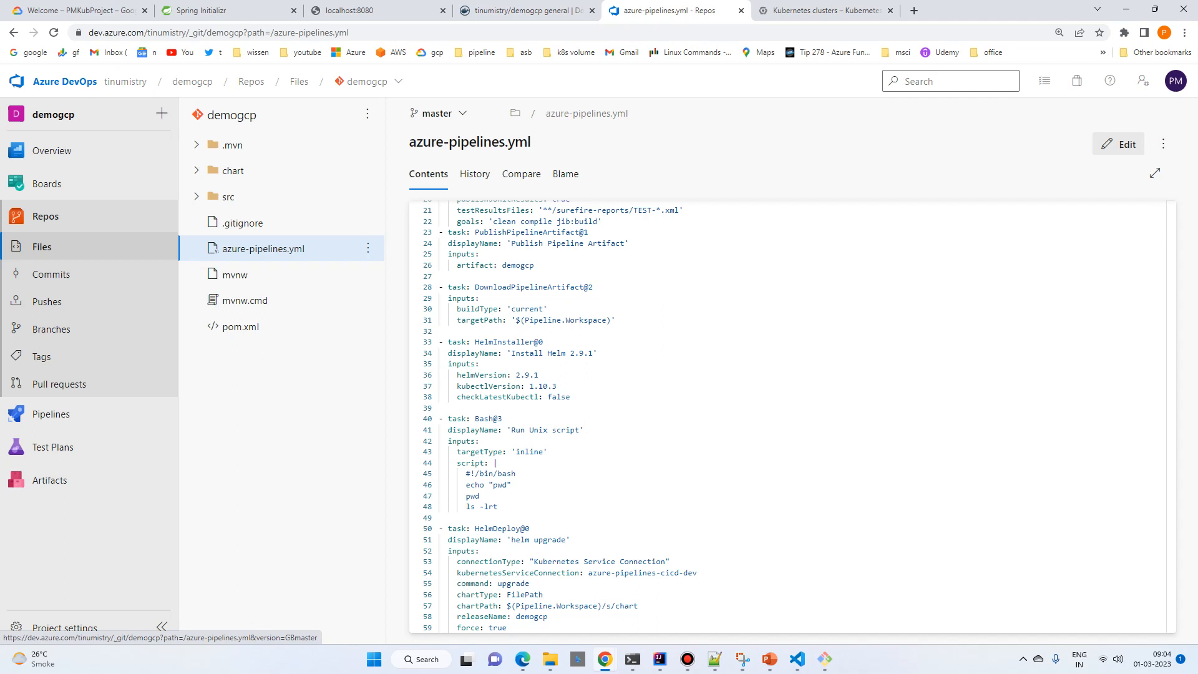
key("alt+Tab")
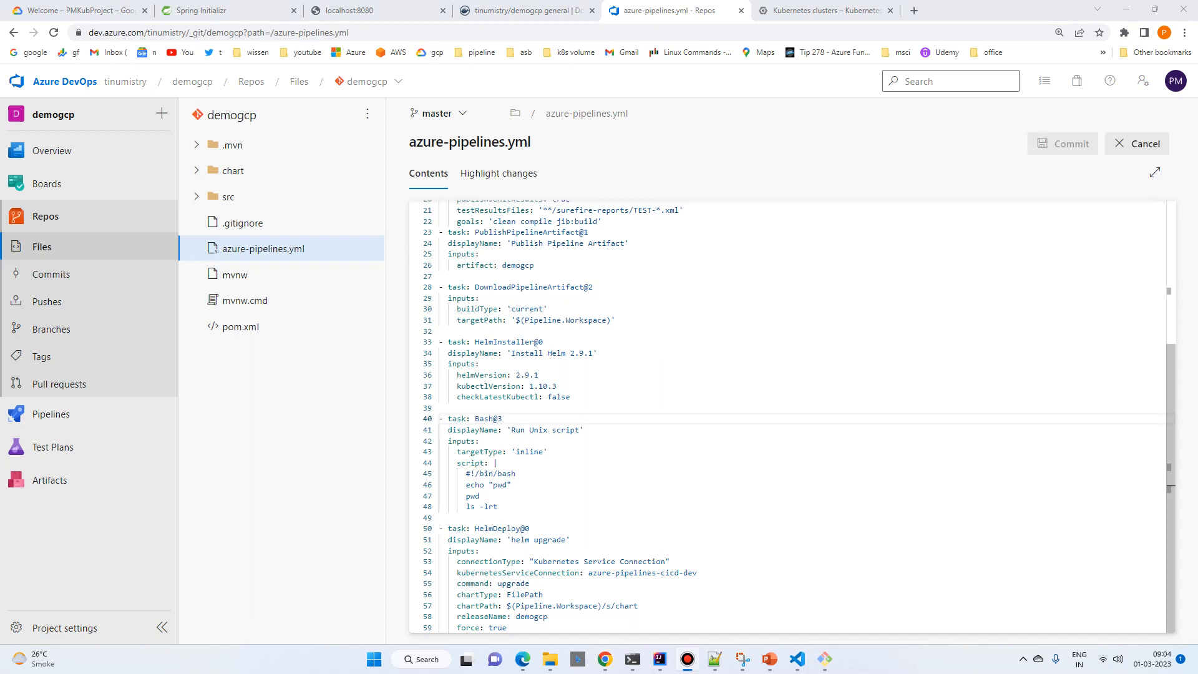
left_click_drag(592, 572, 697, 572)
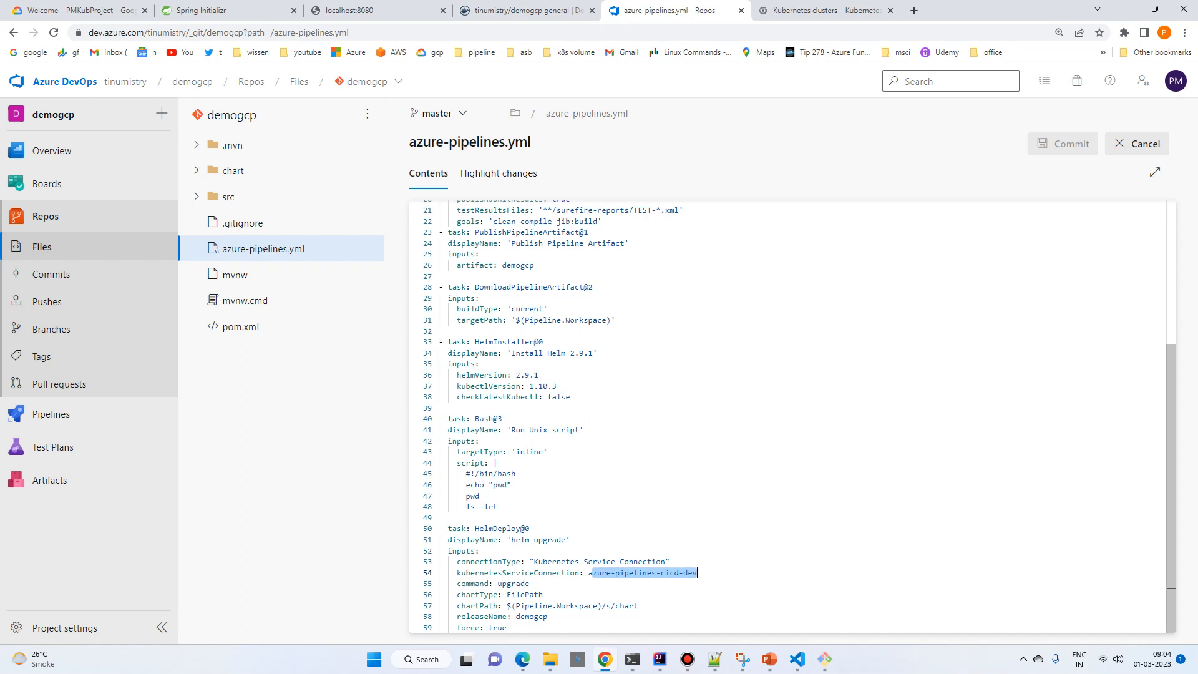
key("BackSpace")
key("BackSpace")
type("ksconn")
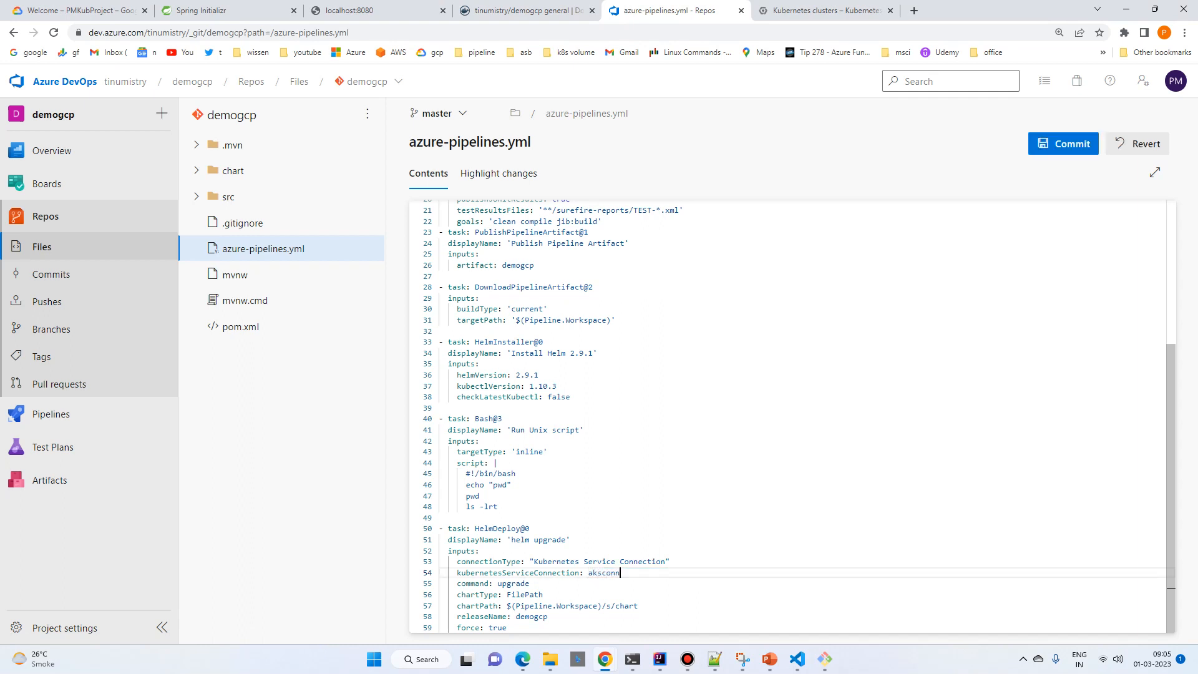
Step: Review the edited azure-pipelines.yml and commit it to the master branch with the default comment
scroll(792, 416, "up", 5)
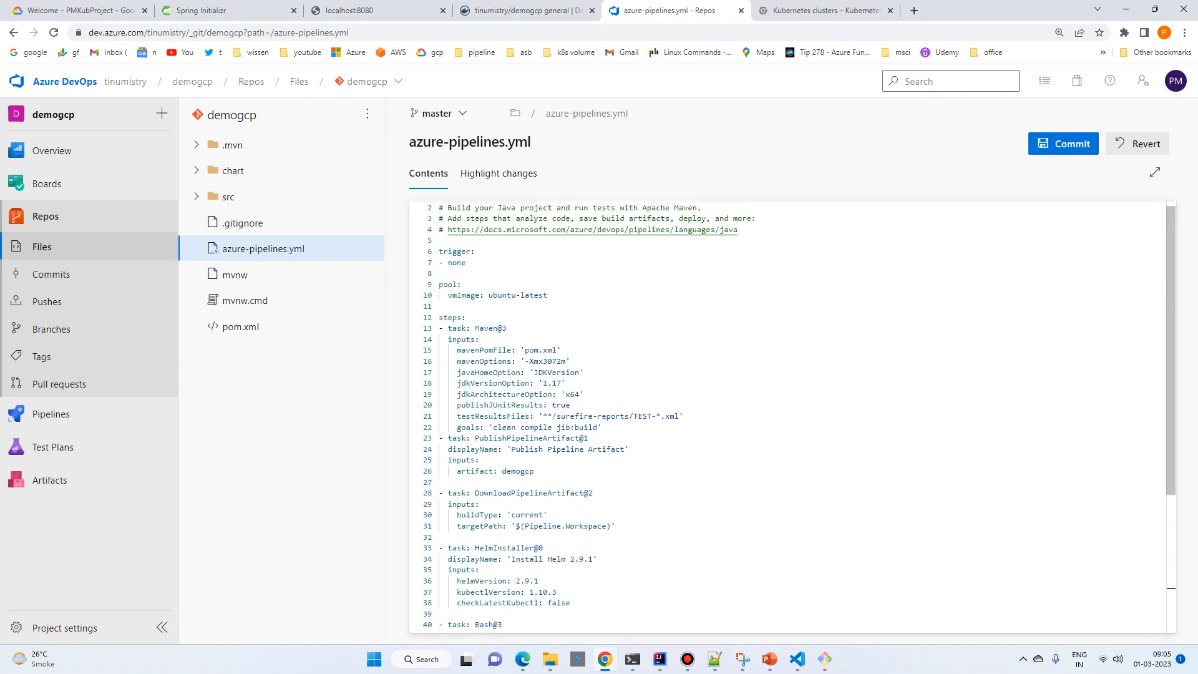
scroll(792, 416, "down", 5)
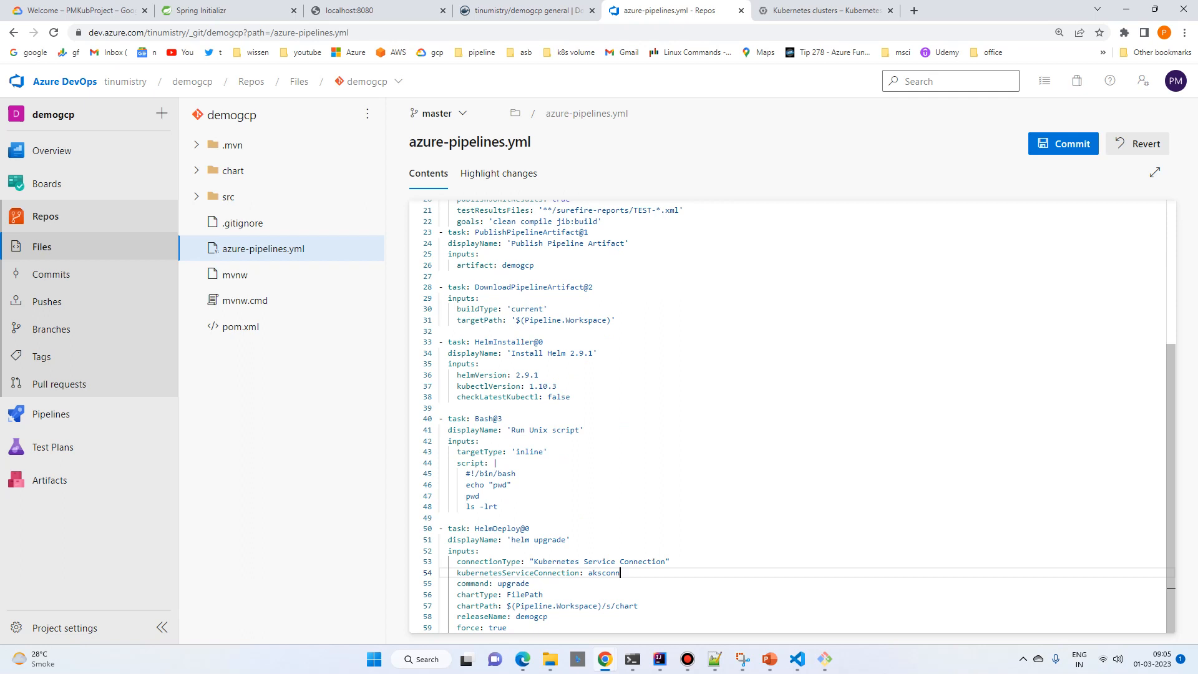
left_click(1063, 143)
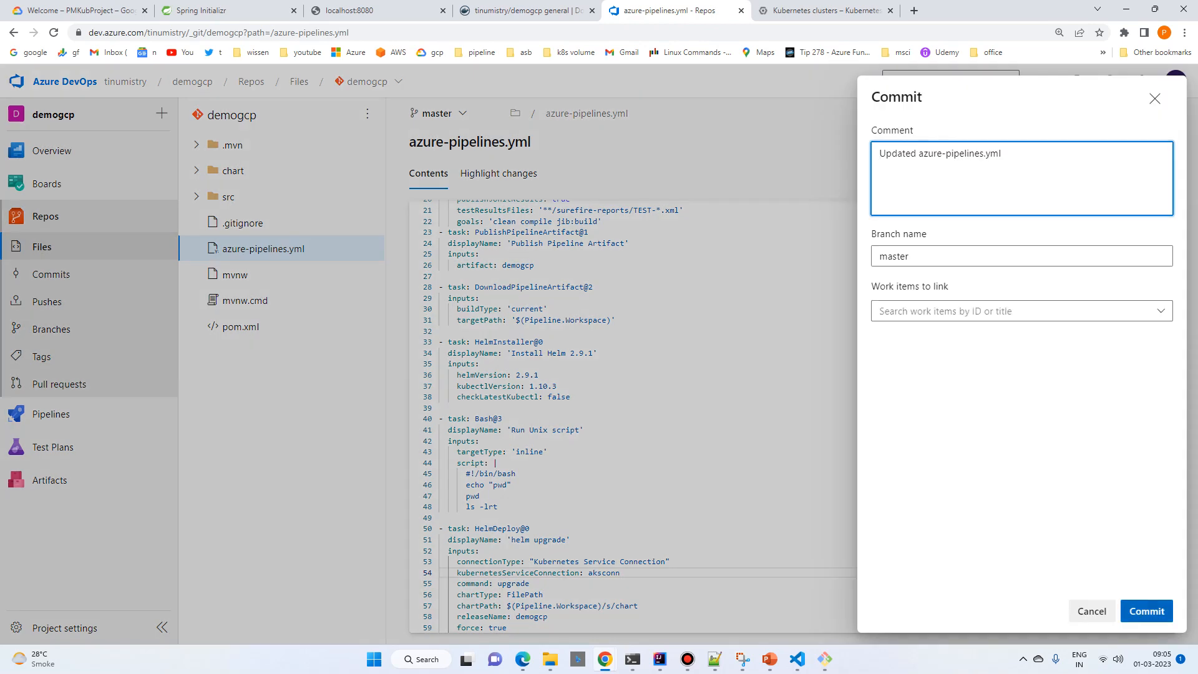
left_click(1147, 611)
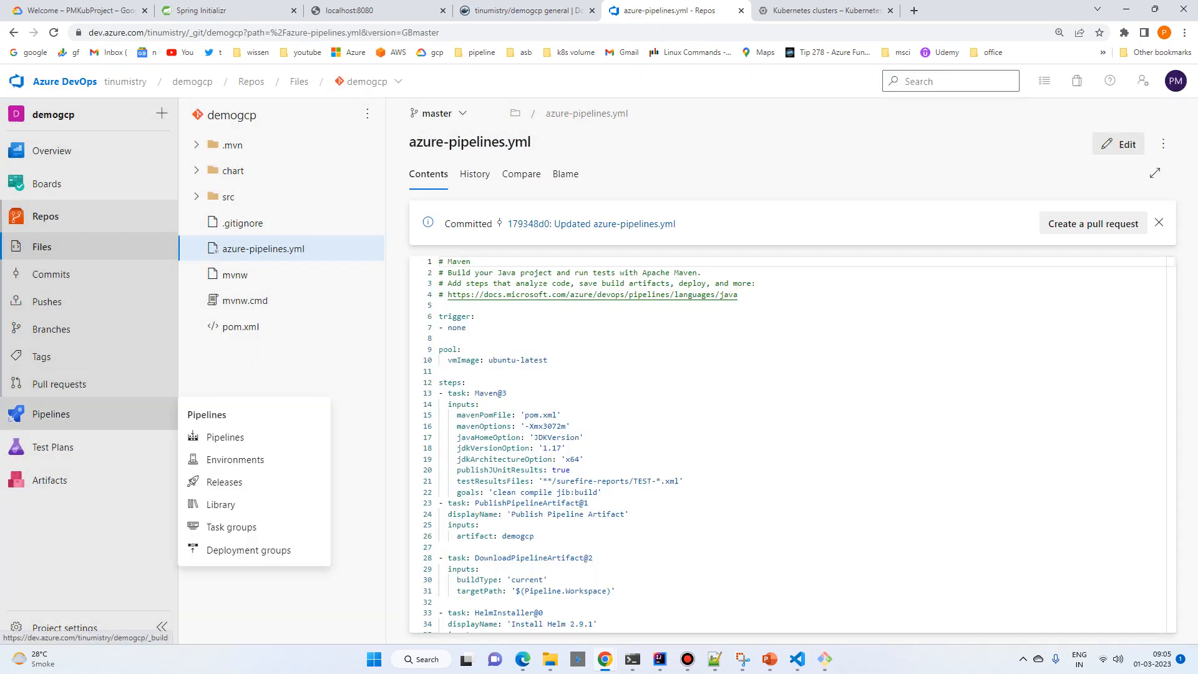
Step: Run the demogcp pipeline from the master branch with the default options
left_click(51, 413)
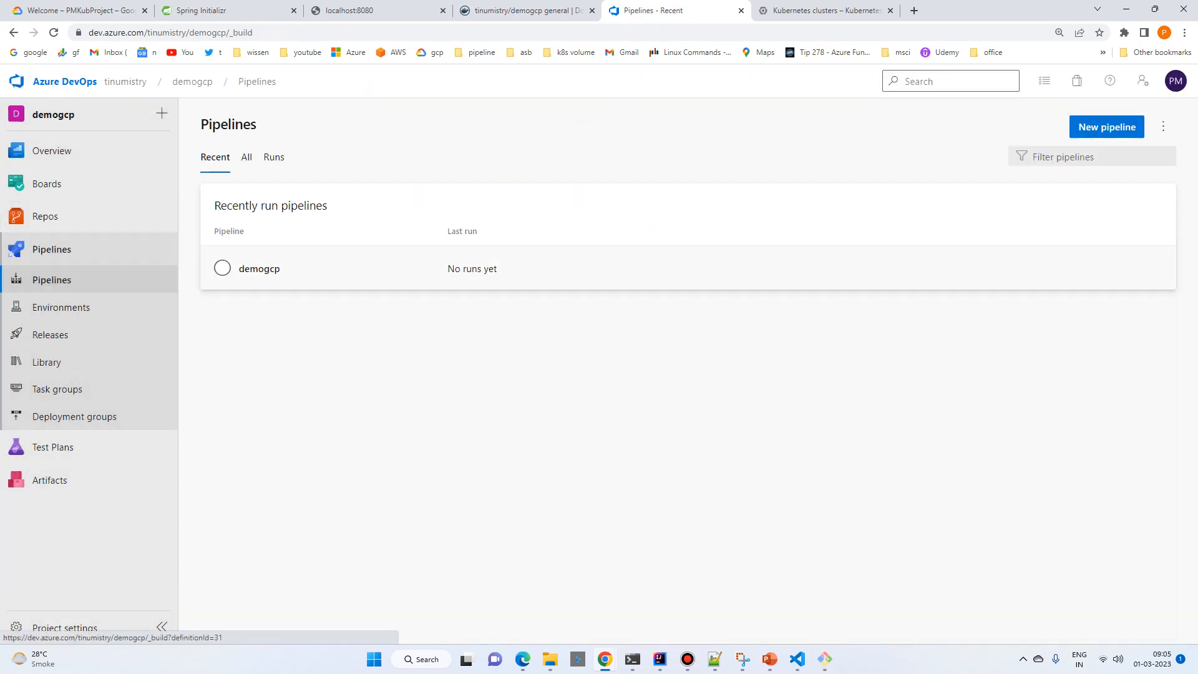
left_click(231, 269)
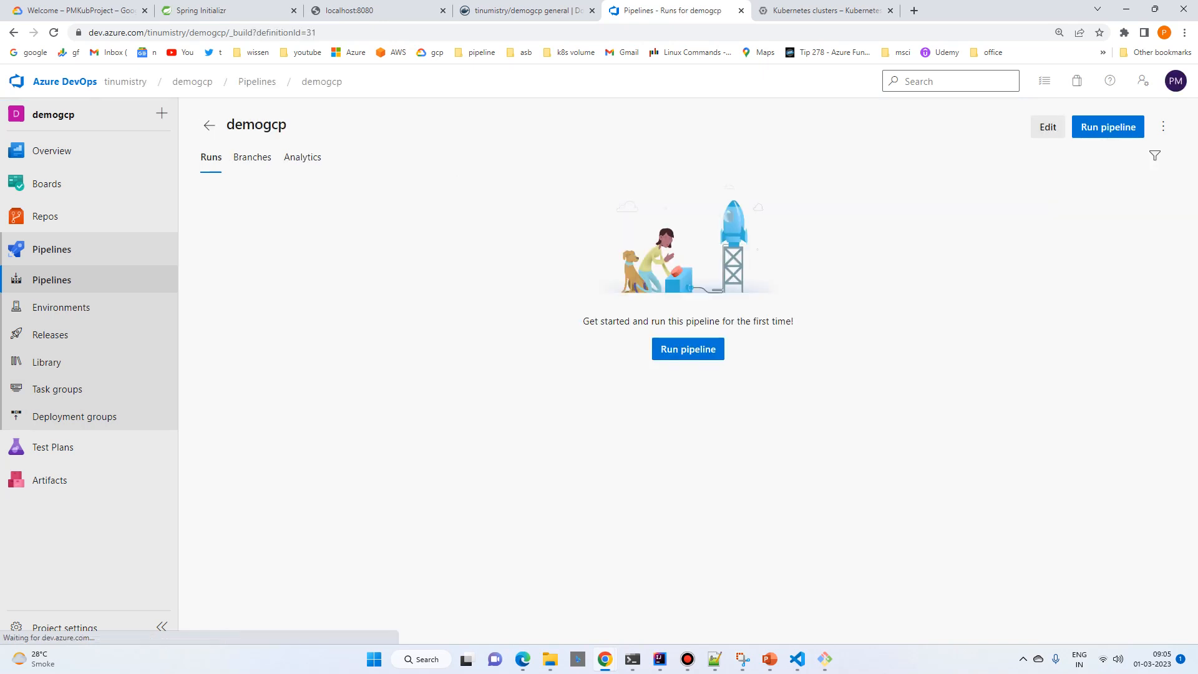
left_click(688, 349)
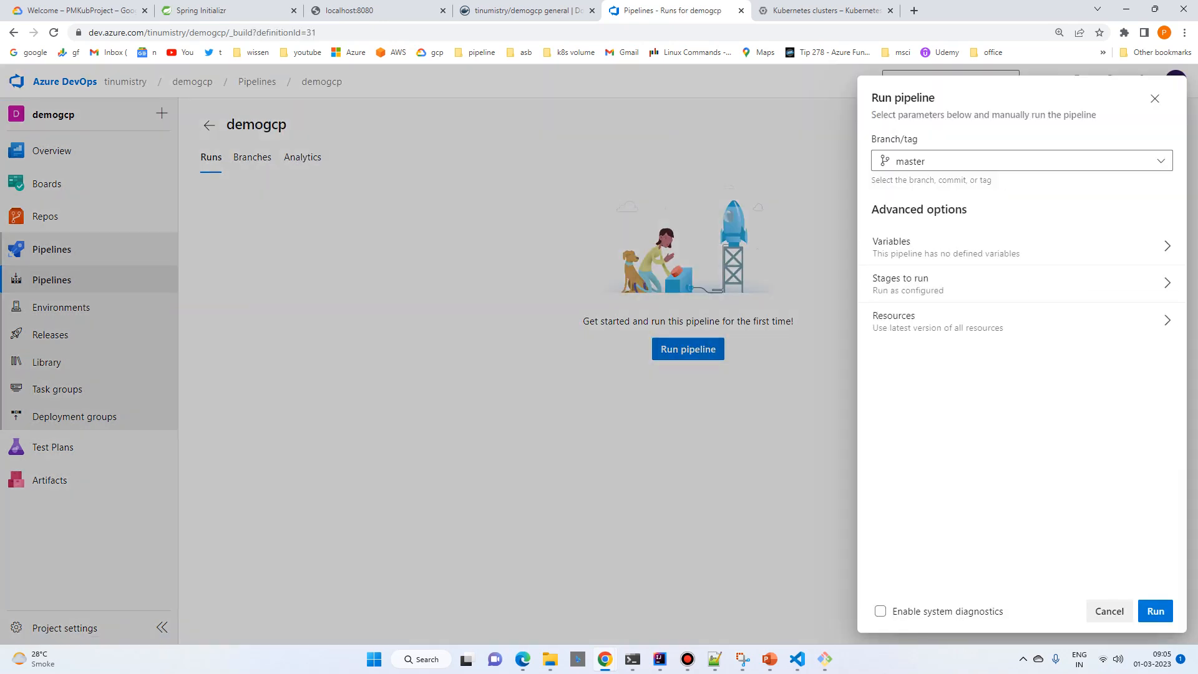
left_click(1155, 610)
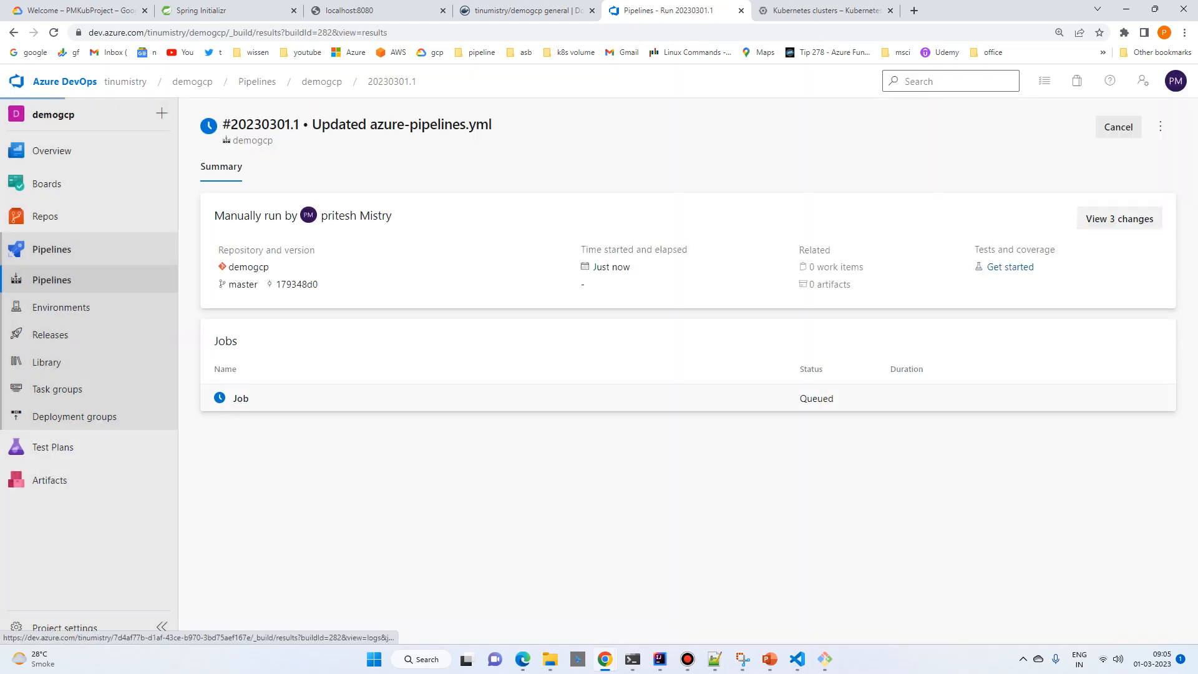
Step: Open the queued job and permit the pipeline to use the aksconn service connection
left_click(241, 398)
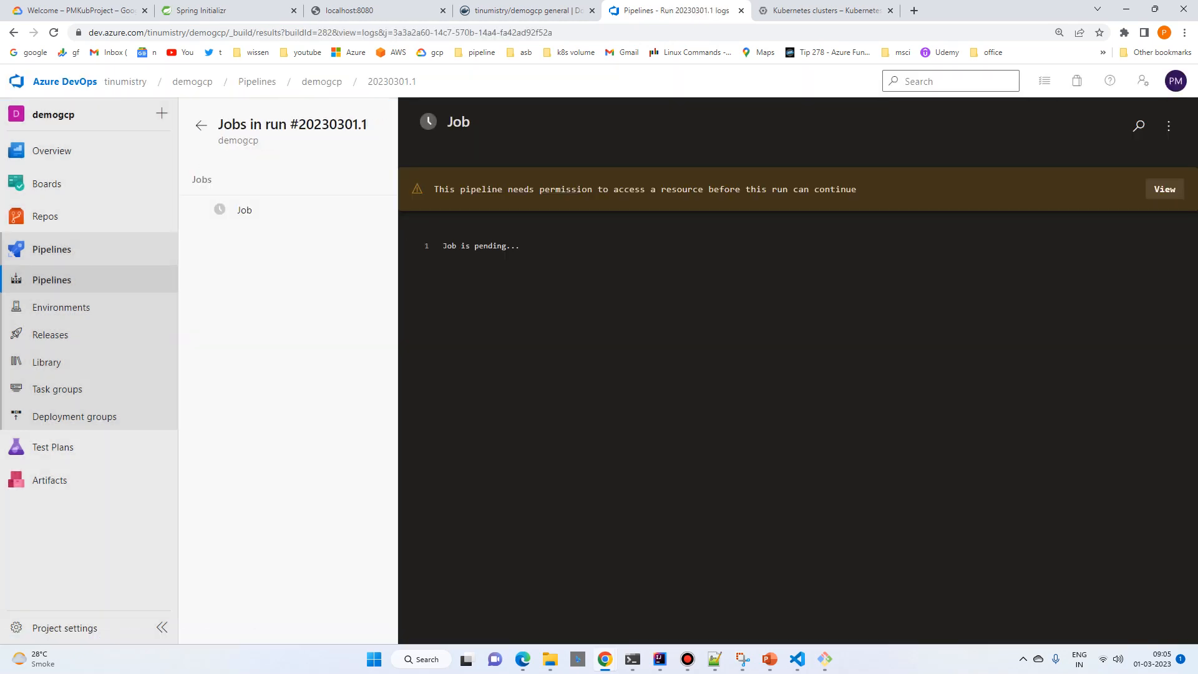
left_click(1164, 189)
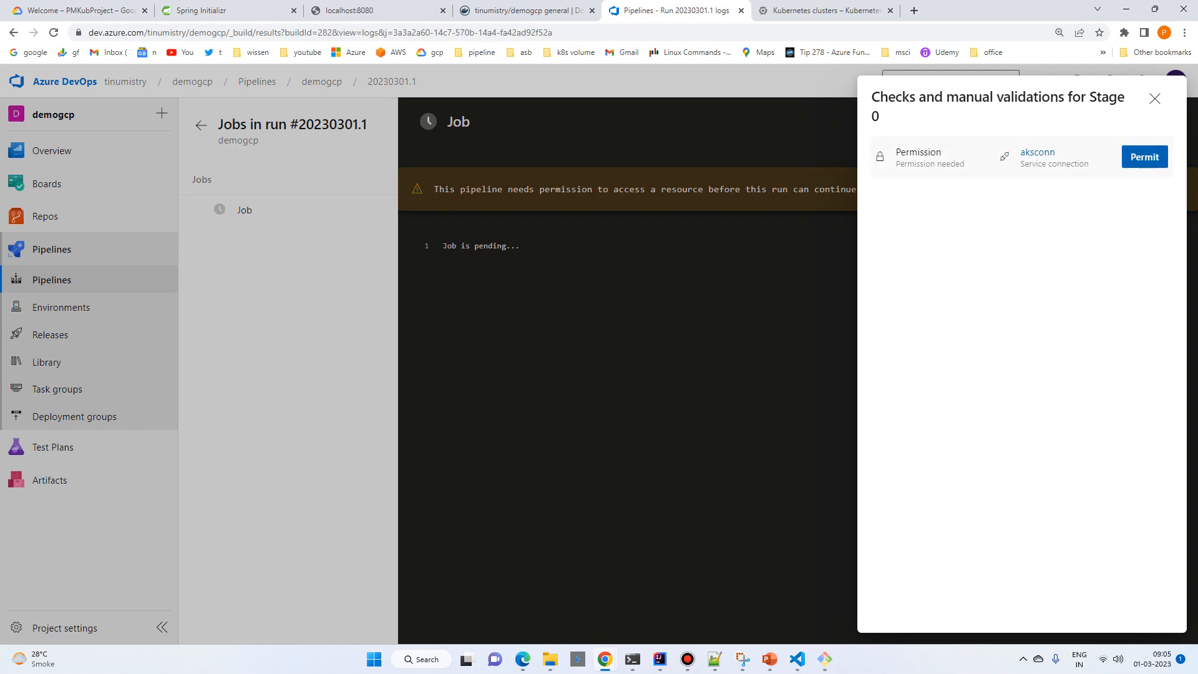
left_click(1144, 157)
left_click(726, 394)
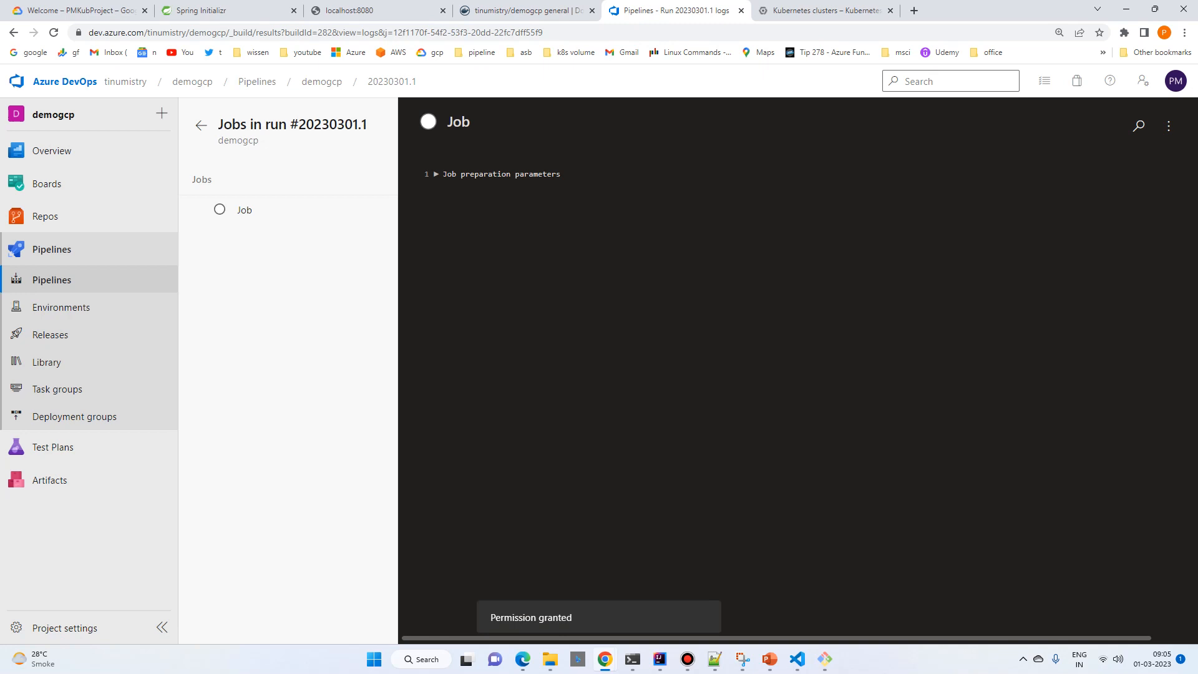
Step: Open the log of the helm upgrade task in the pipeline run's job
left_click(240, 210)
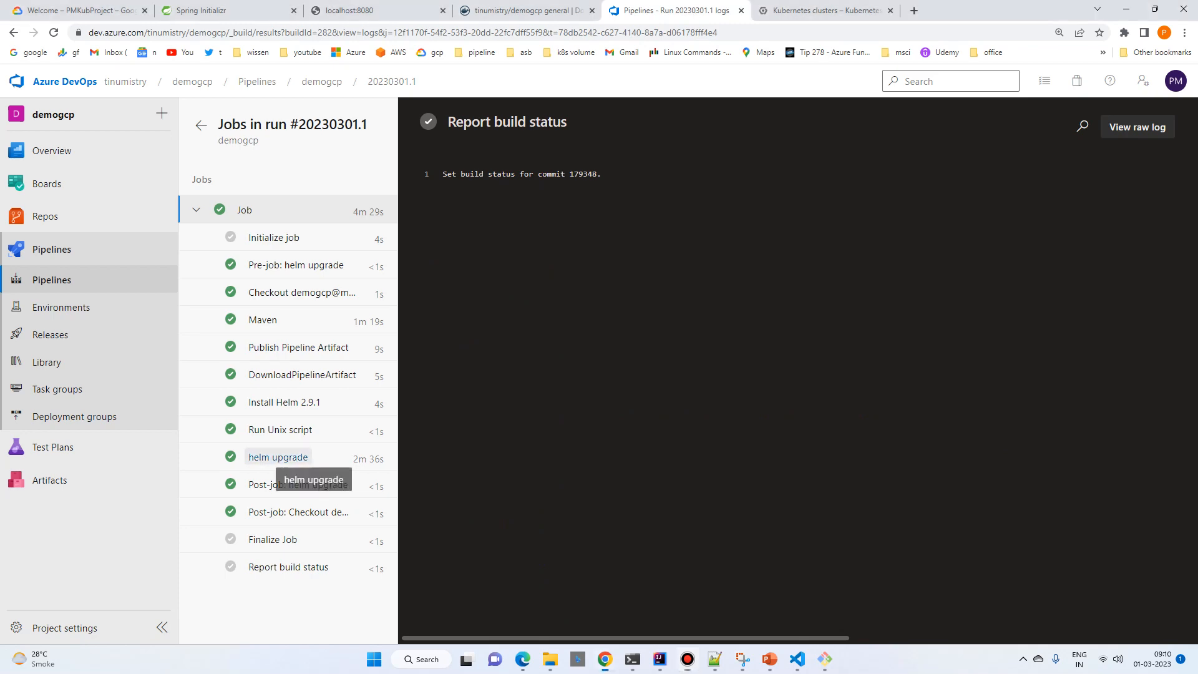
left_click(278, 458)
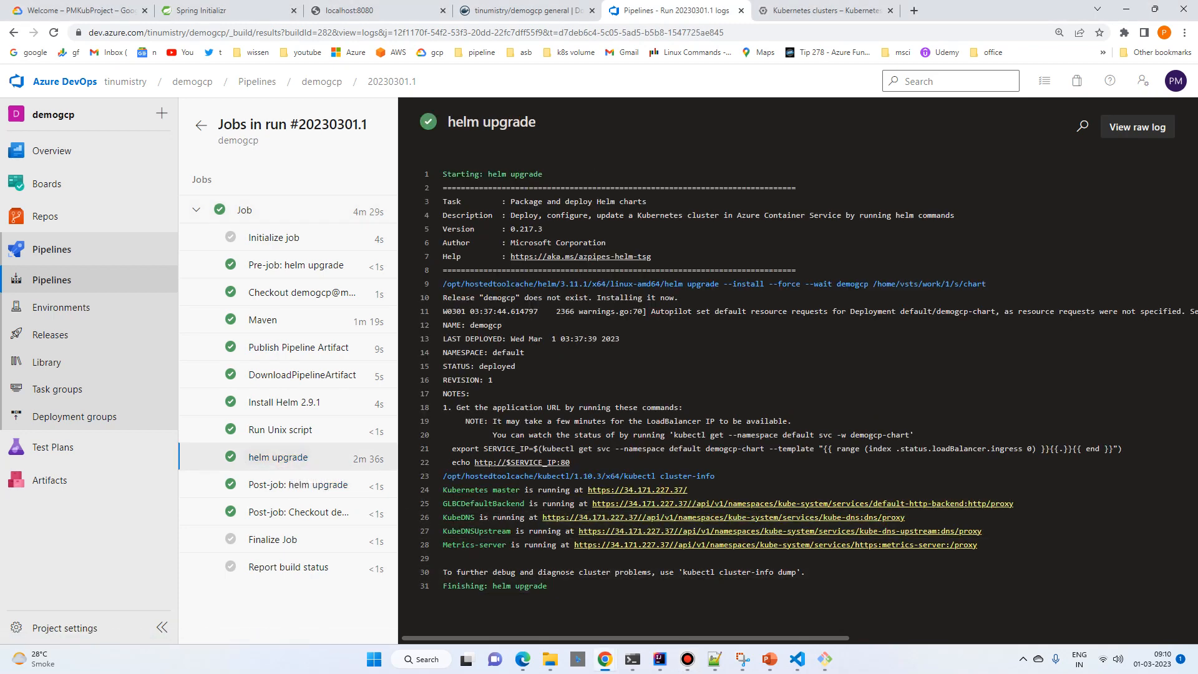
Step: Switch to the Command Prompt and list the cluster's services with kubectl get svc
mouse_move(660, 658)
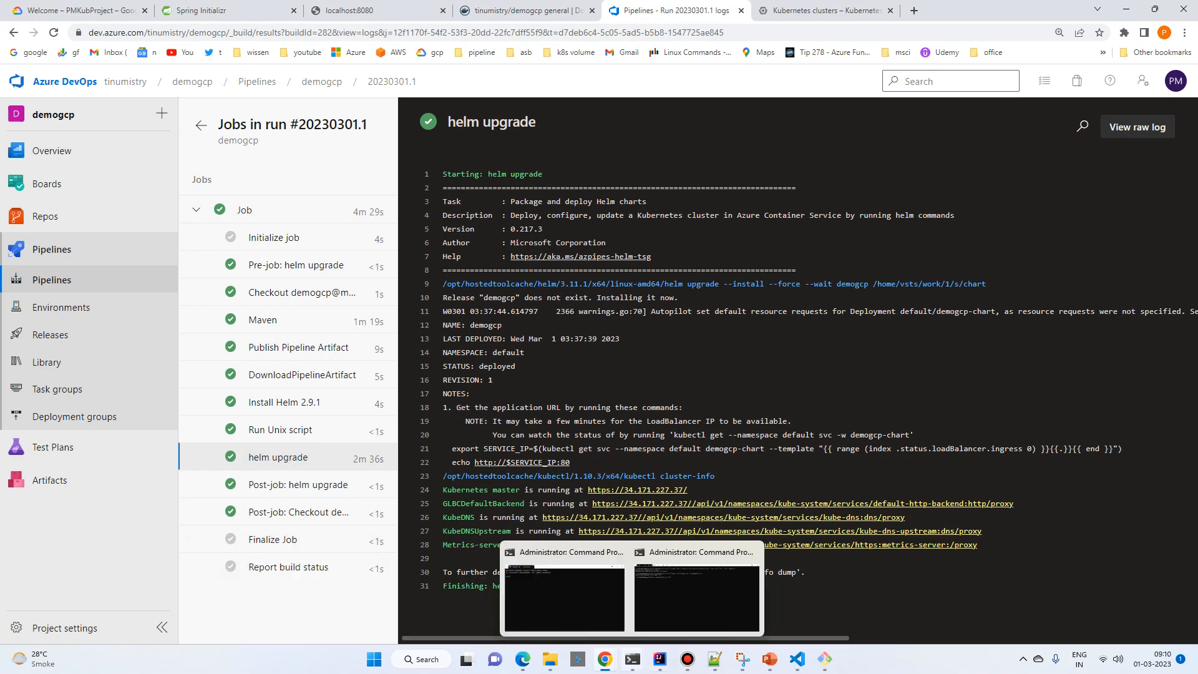
left_click(742, 592)
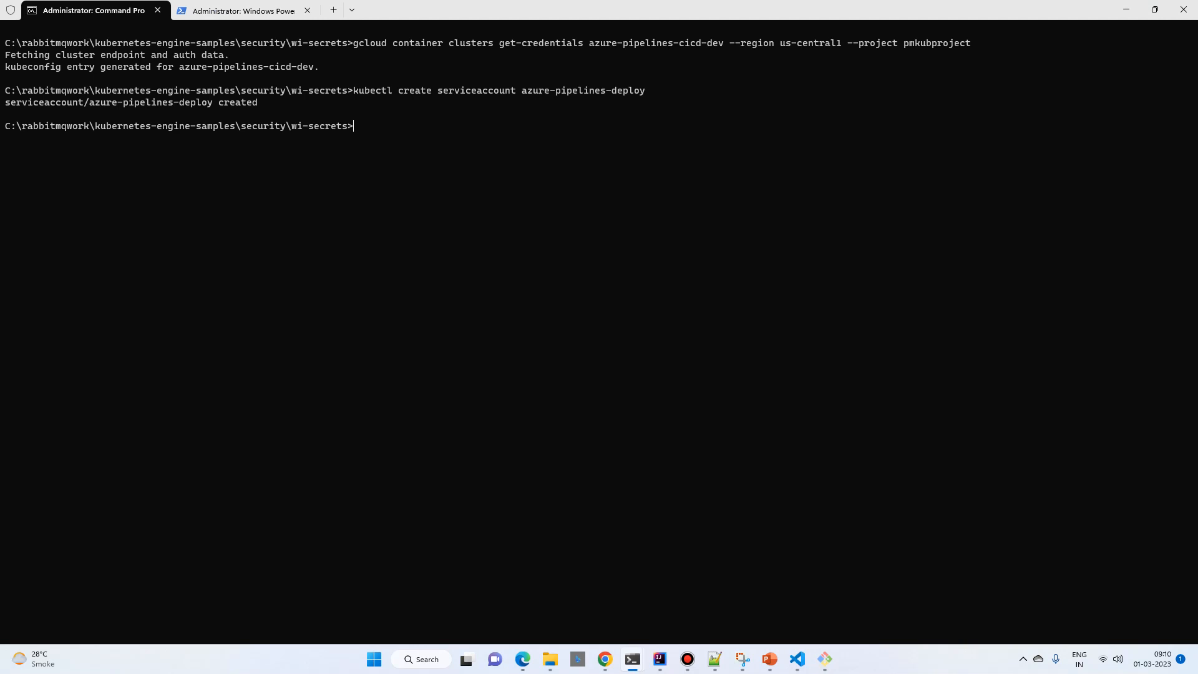
type("kubectl get svc")
key("Return")
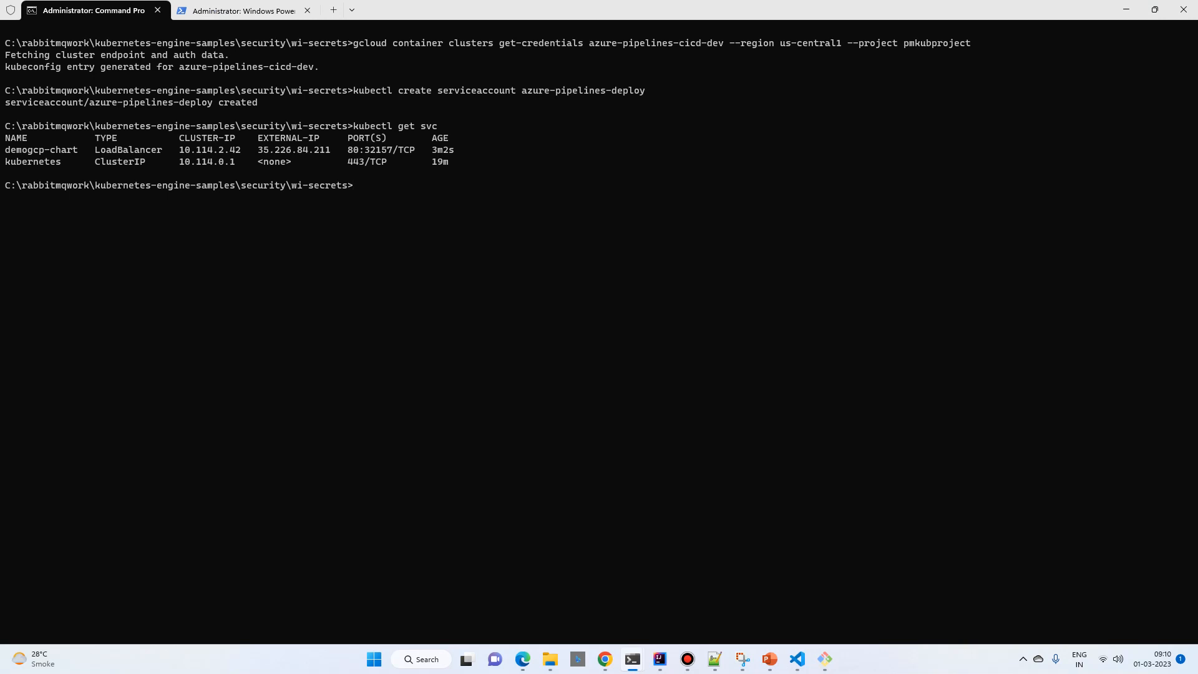
Step: List the cluster's pods with kubectl get pods, and list the services again with kubectl get svc
type("kubectl get pods")
key("Return")
type("kube")
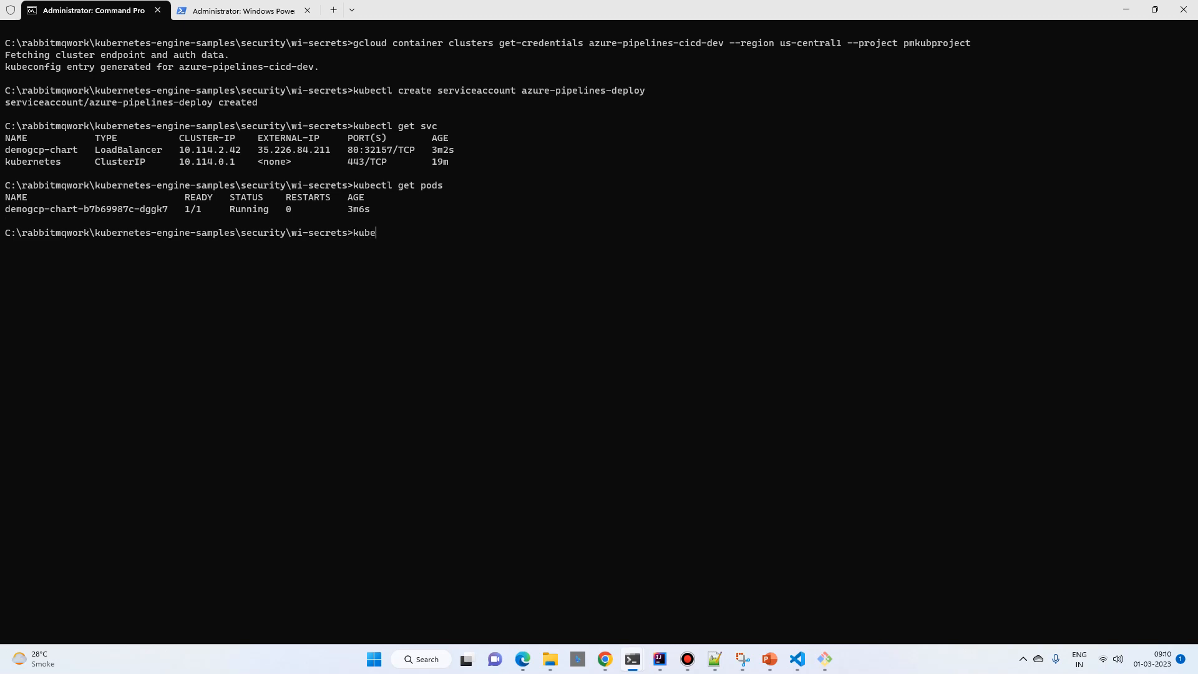
type("ctl get svc")
key("Return")
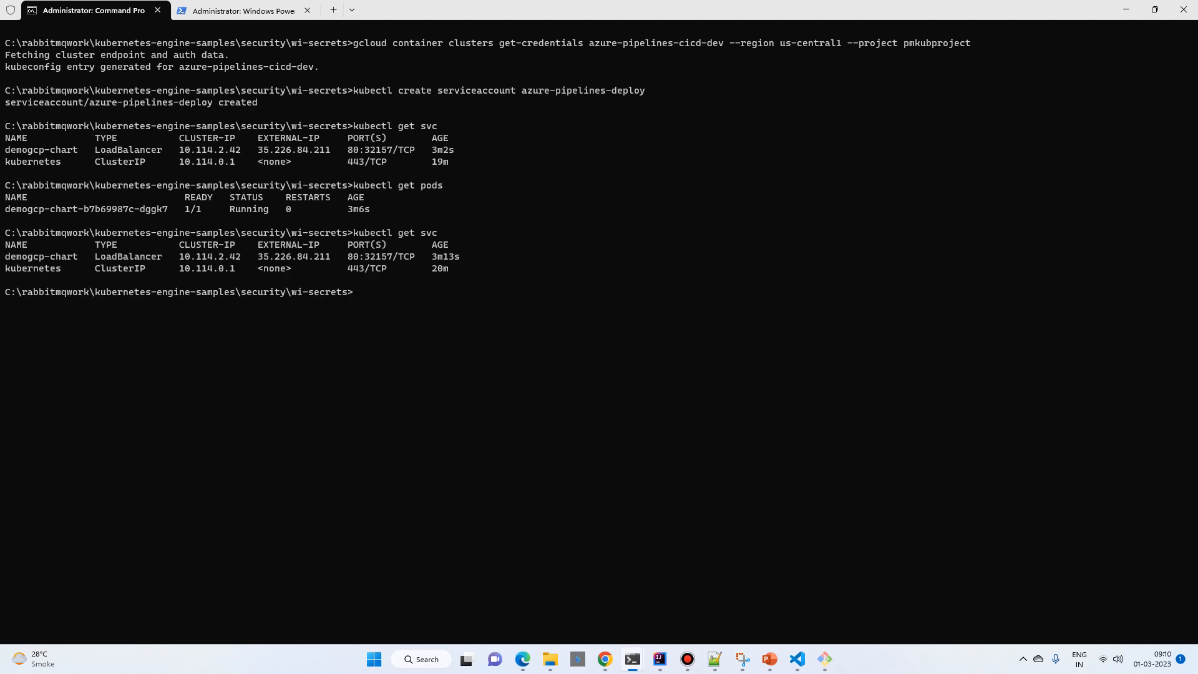
Step: List the cluster's deployments with kubectl get deploy
type("kube")
key("Up")
key("BackSpace")
key("BackSpace")
key("BackSpace")
type("deploy")
key("Return")
Step: Show the logs of the demogcp-chart-b7b69987c-dggk7 pod with kubectl logs
type("kubectl ")
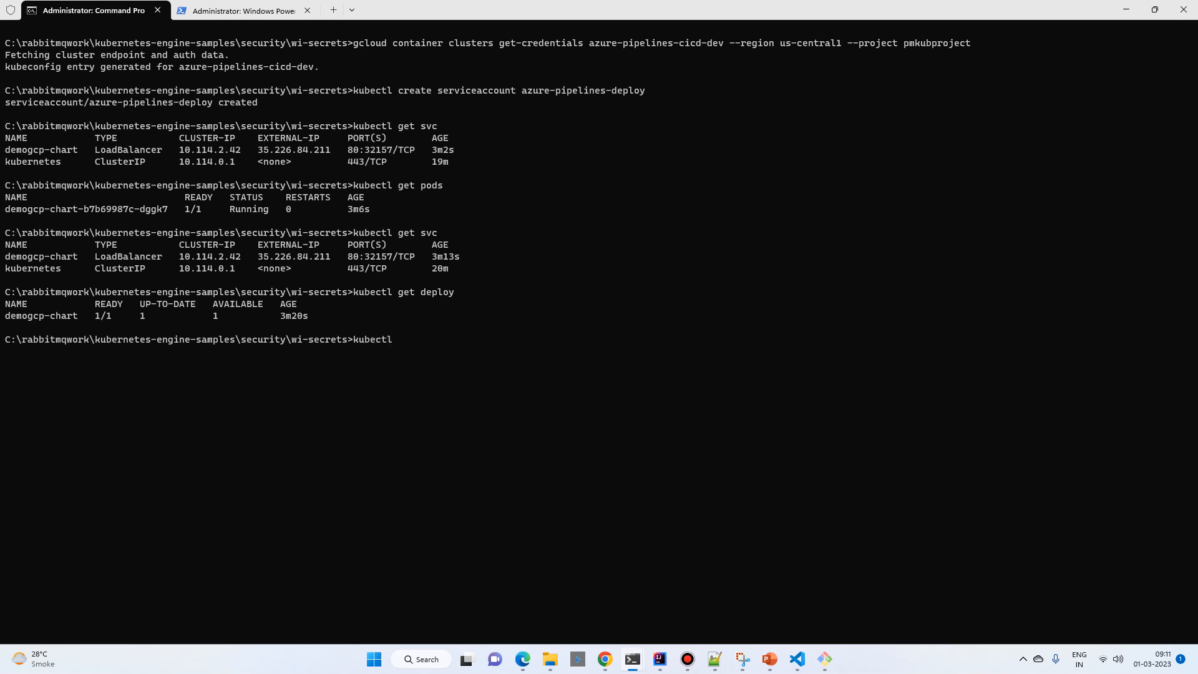
type("logs")
left_click_drag(5, 209, 169, 209)
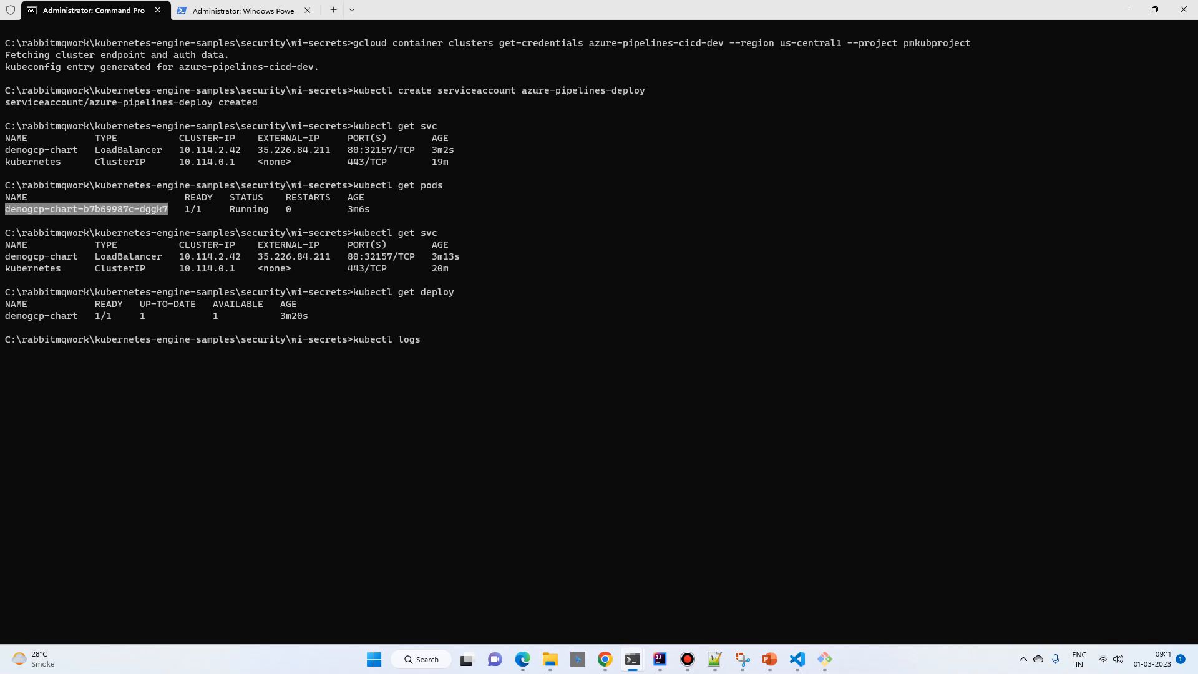
key("ctrl+c")
key("ctrl+v")
key("Return")
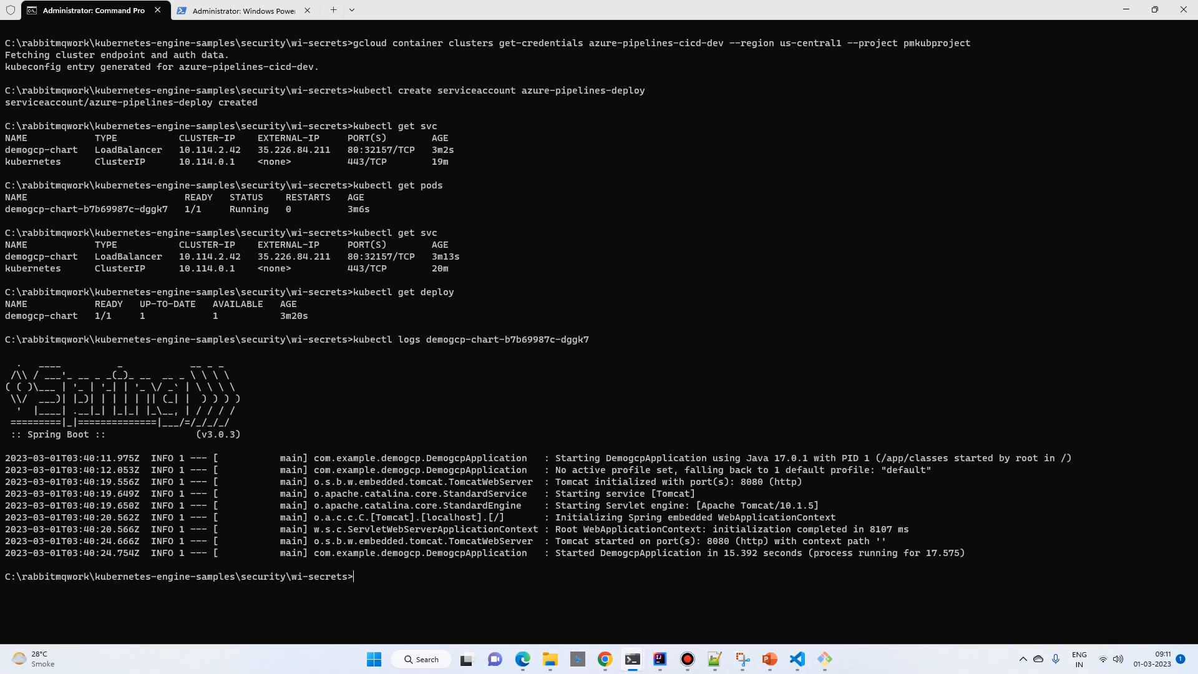
Step: Copy the demogcp-chart service's external IP, switch to Chrome and open 35.226.84.211/hello in a new tab
left_click_drag(259, 149, 330, 150)
key("ctrl+c")
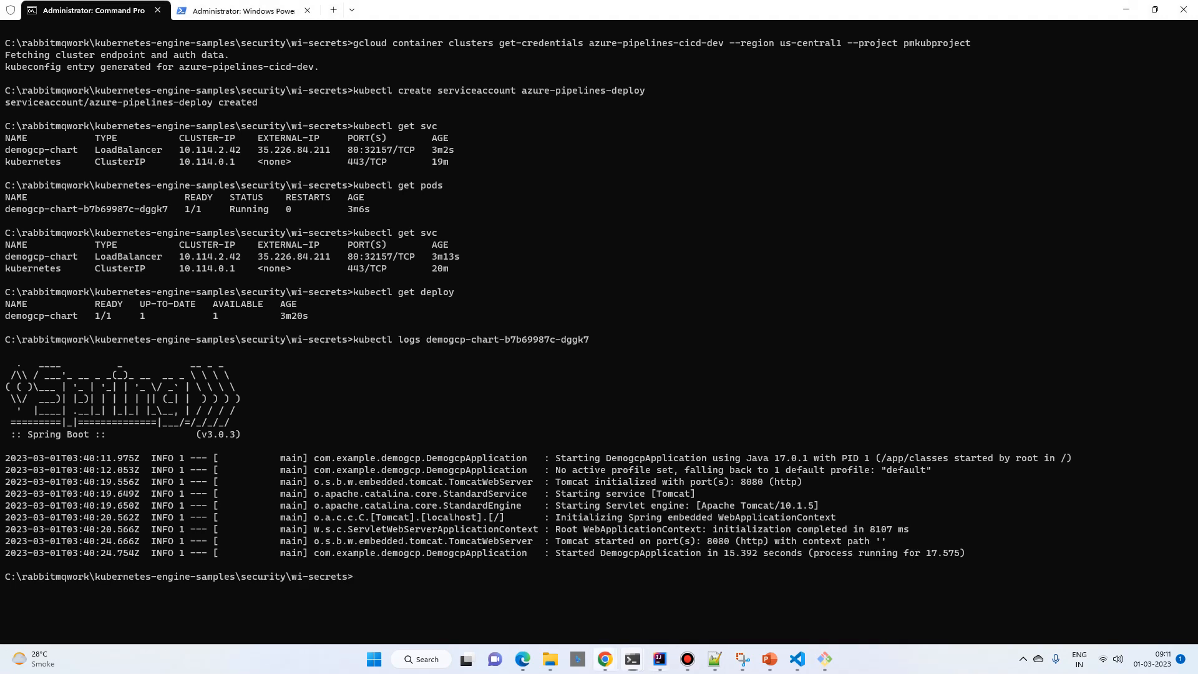
mouse_move(604, 658)
left_click(898, 586)
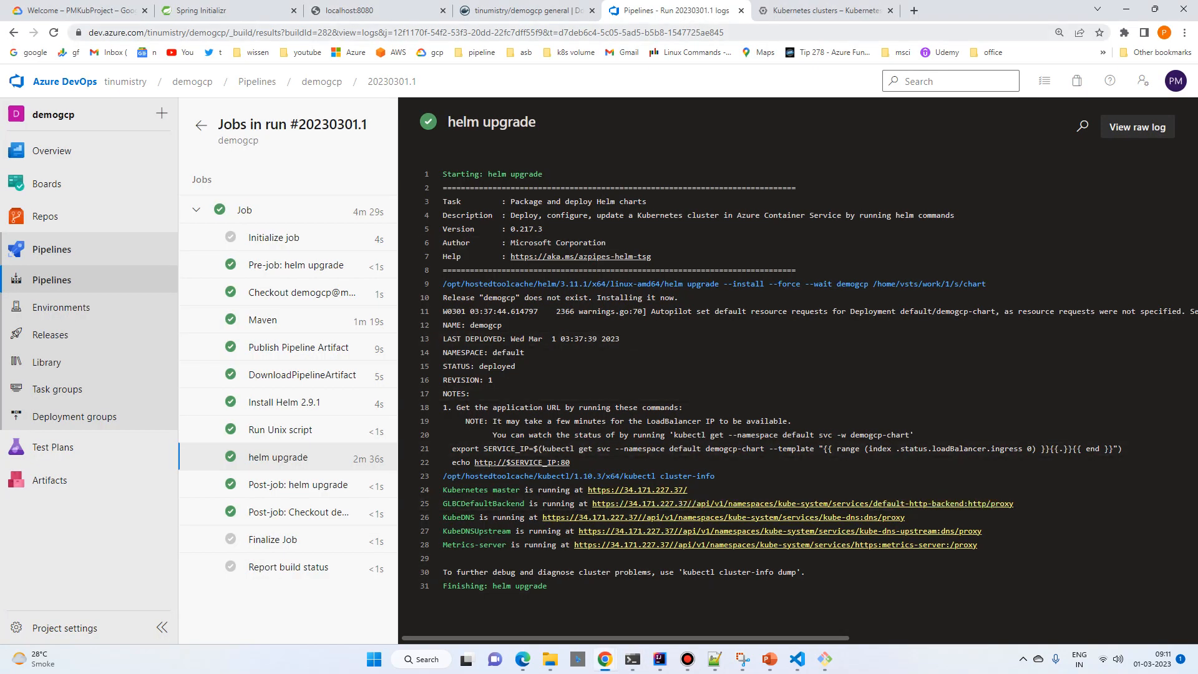
left_click(914, 10)
key("ctrl+v")
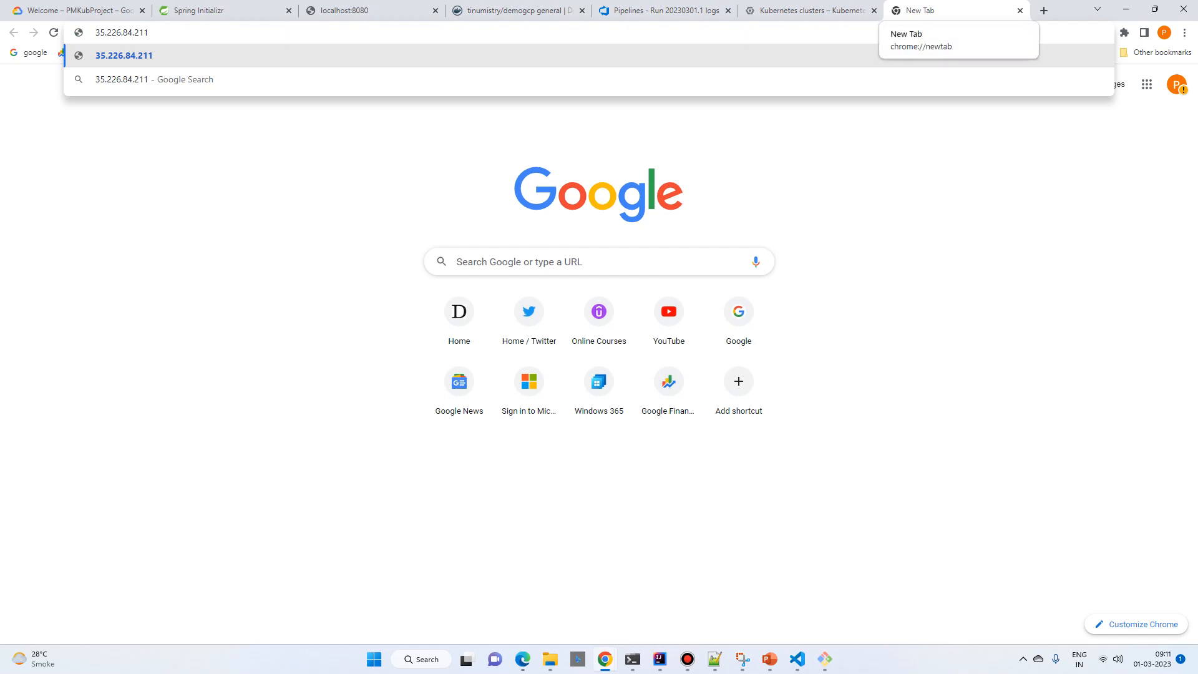
type("/hello")
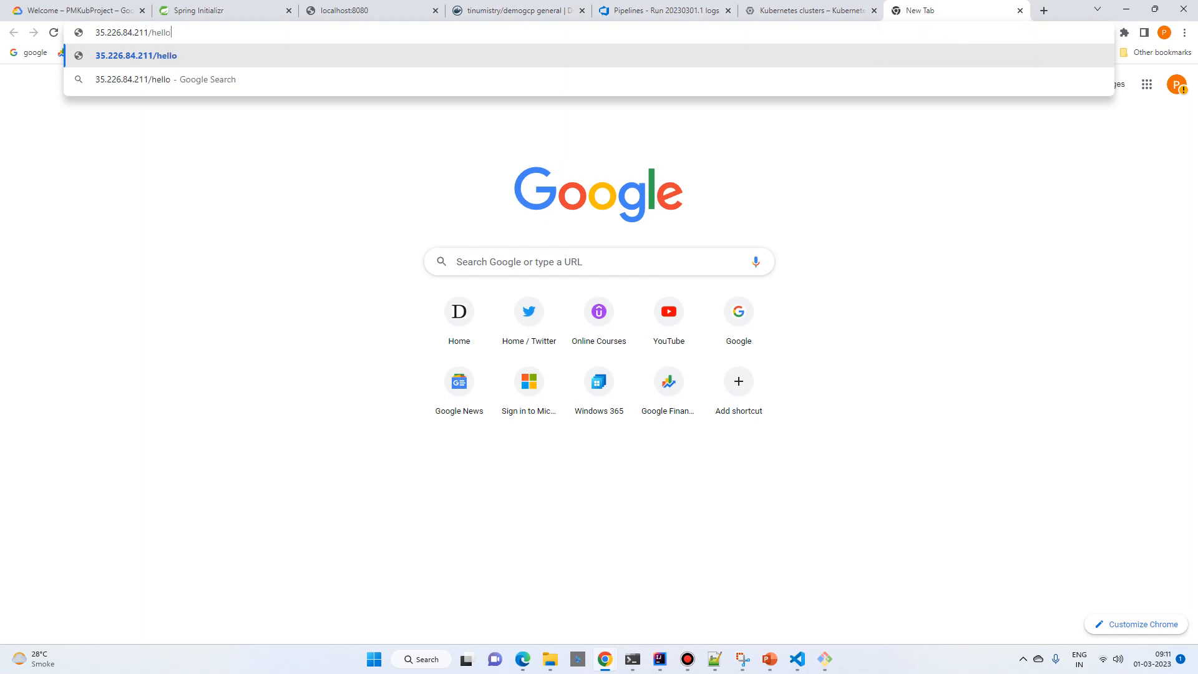
key("Return")
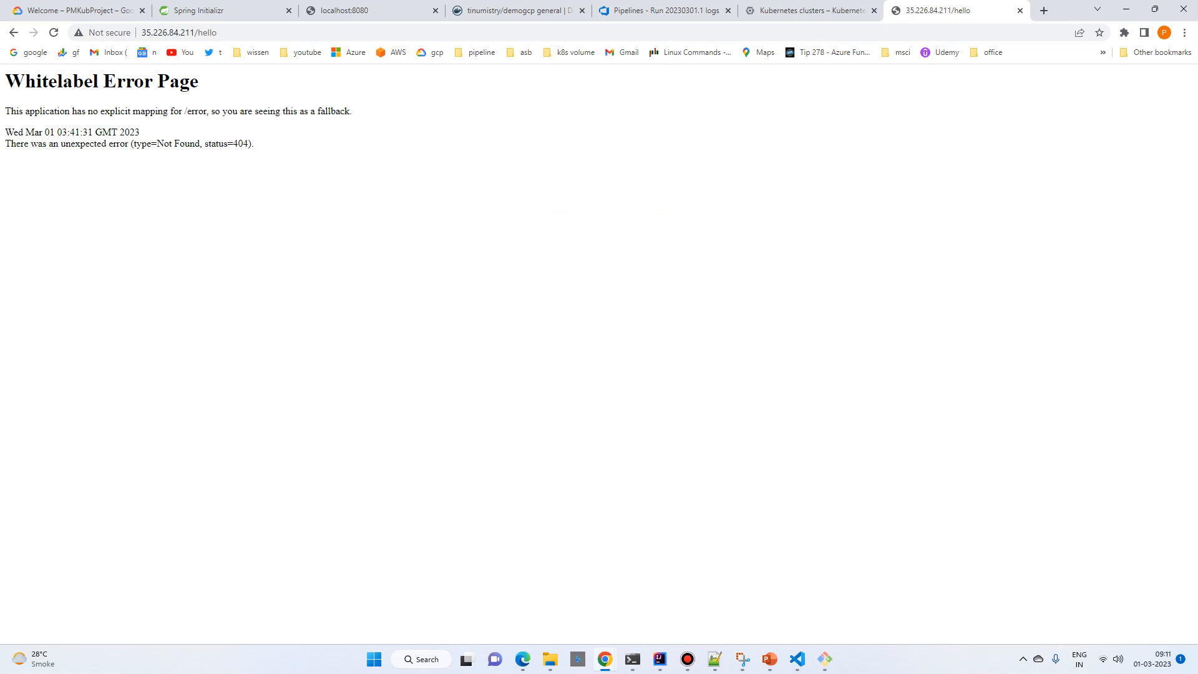
Step: Switch to the demogcp project in IntelliJ IDEA, open the DemoGcpController class from com.example.demogcp and select its GetMapping annotation
mouse_move(659, 659)
left_click(1063, 597)
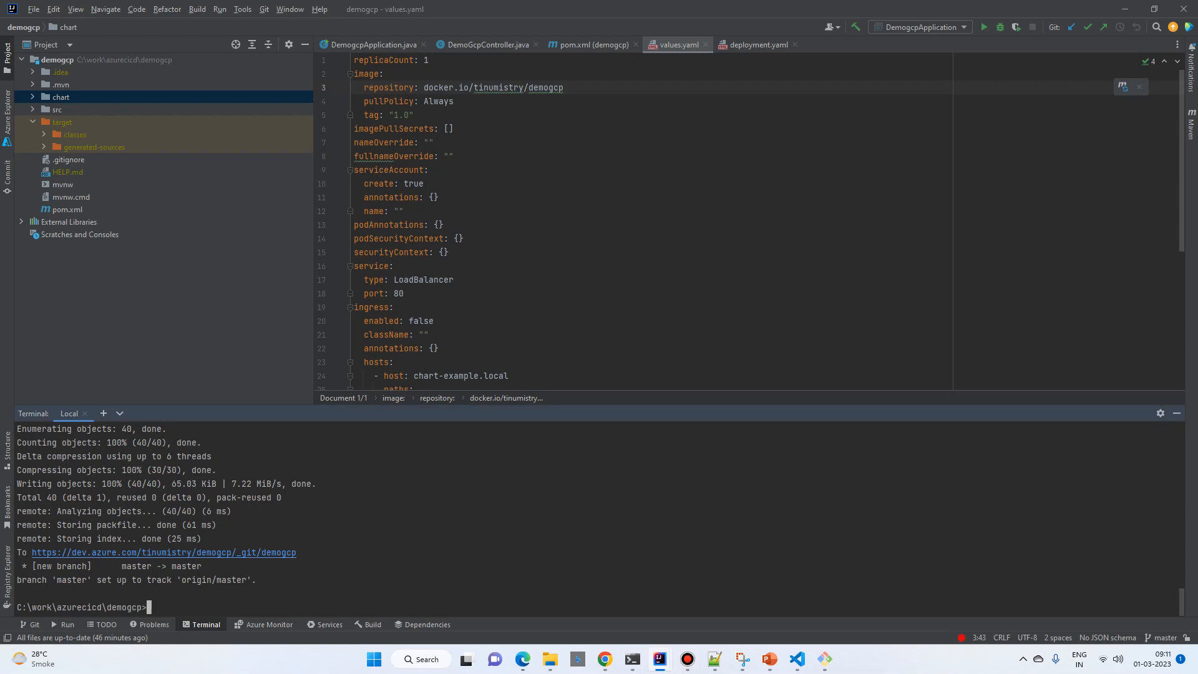
left_click(32, 84)
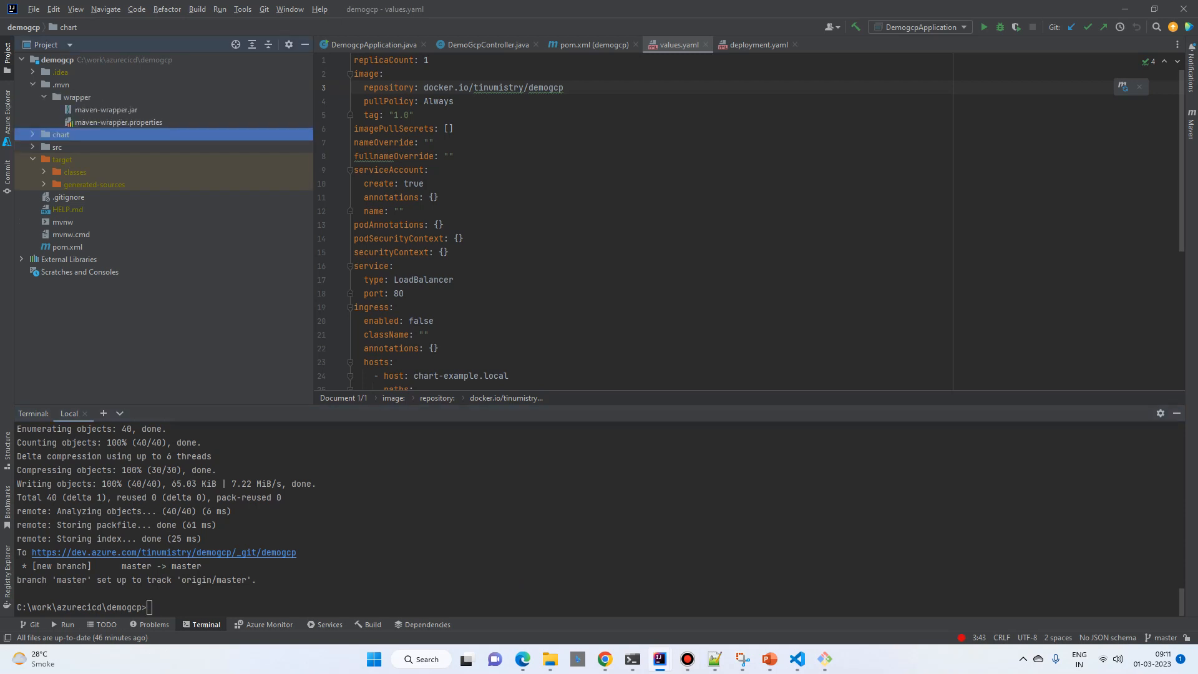
left_click(32, 147)
left_click(44, 160)
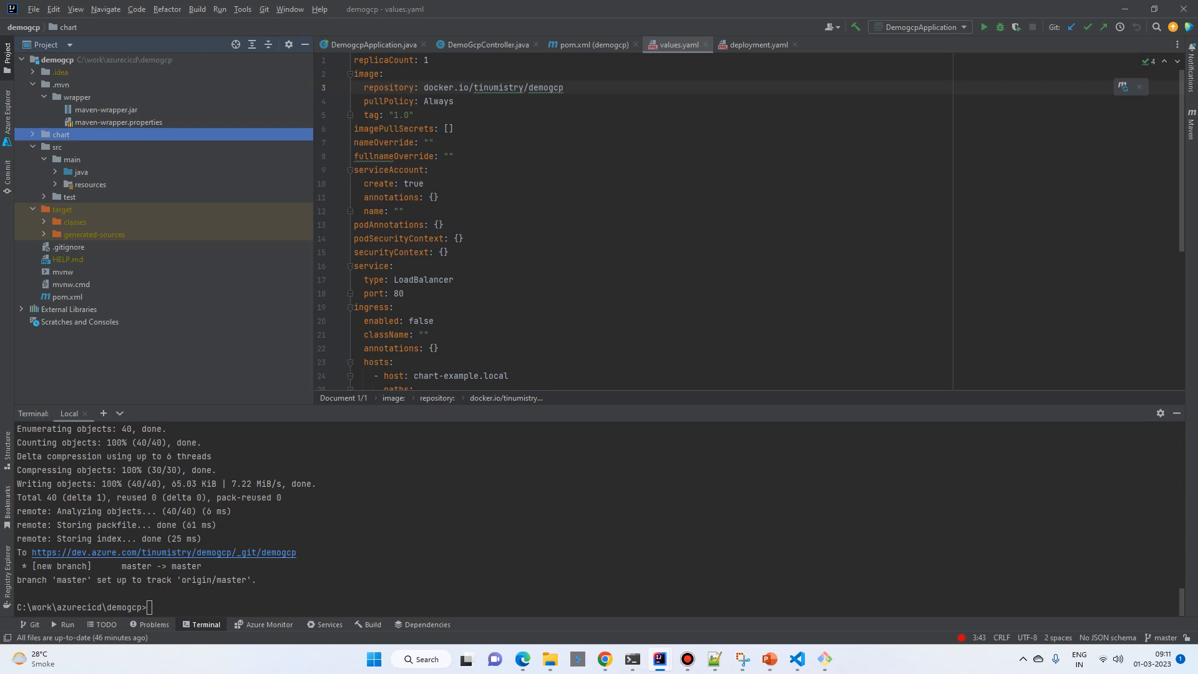
left_click(90, 184)
left_click(55, 173)
left_click(131, 197)
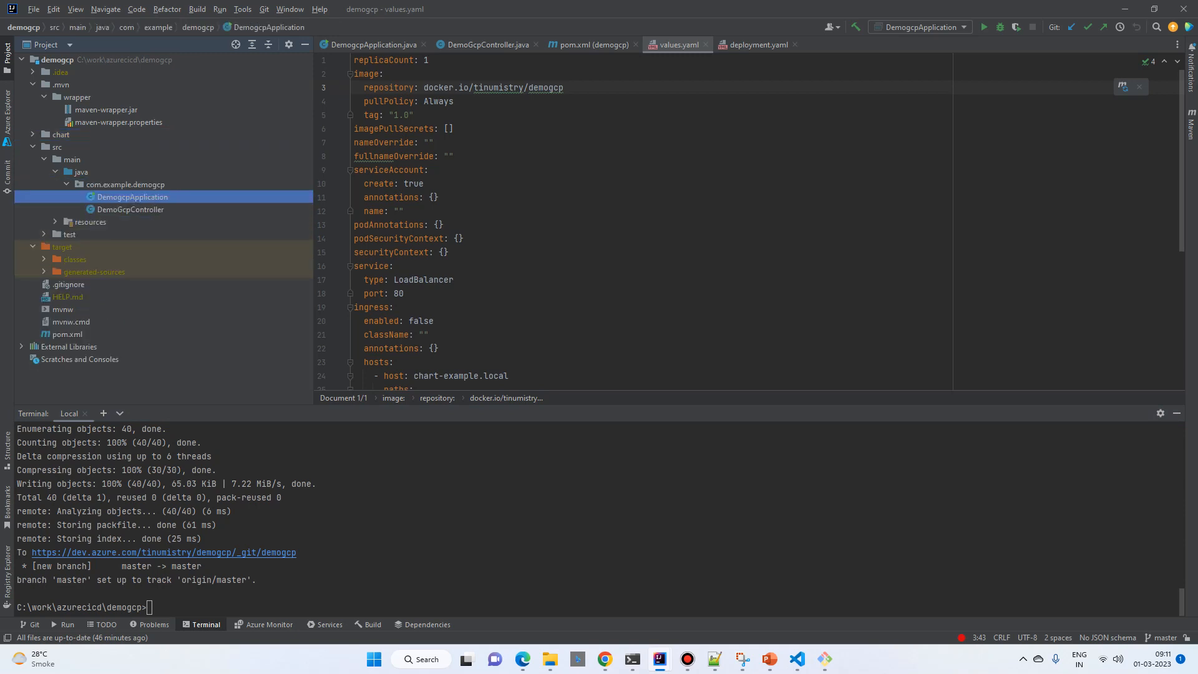
double_click(130, 209)
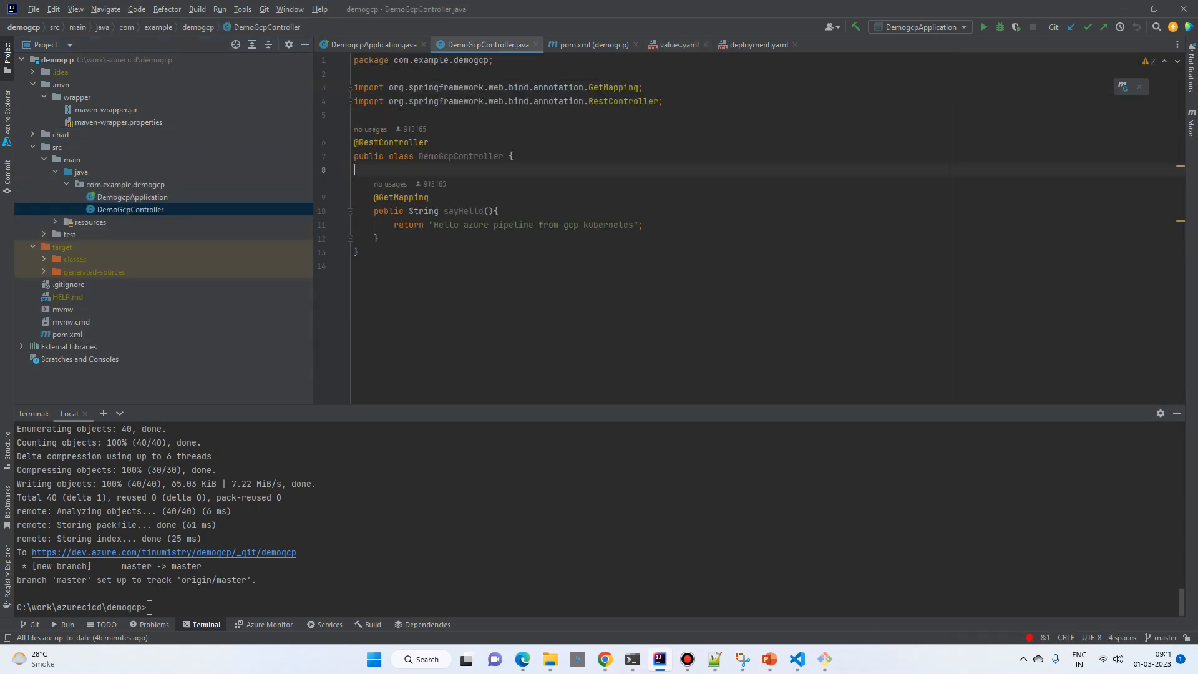
double_click(404, 197)
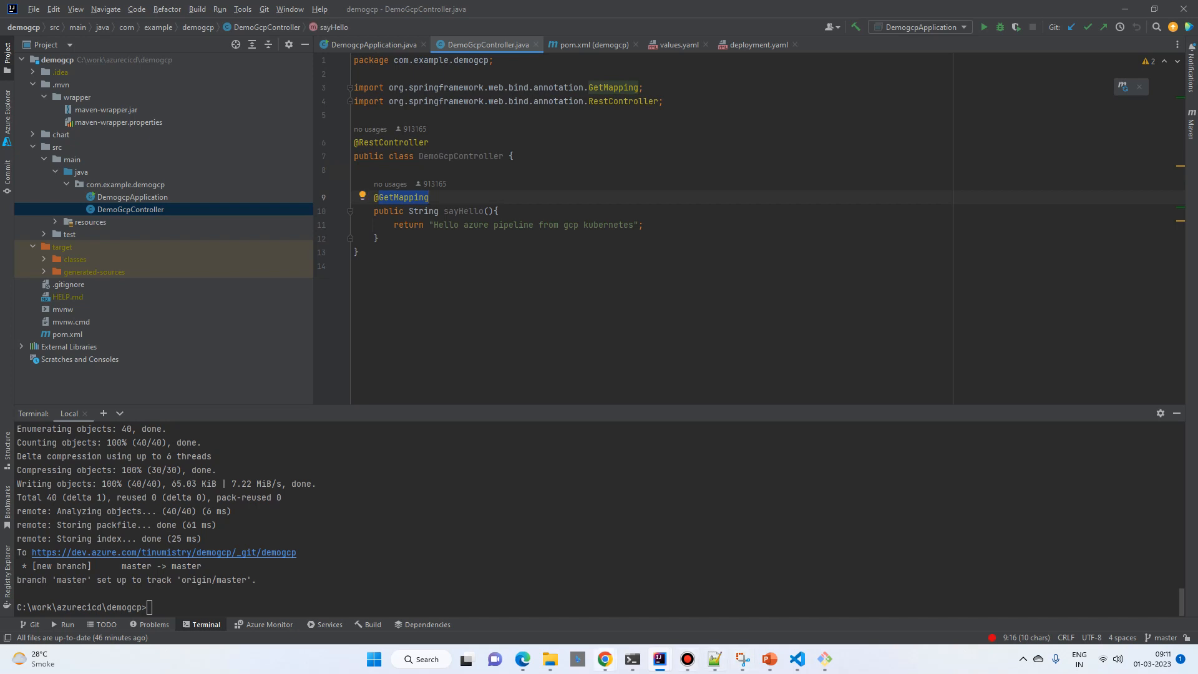
Step: Switch to Chrome and load the application's root address 35.226.84.211 without the hello path
mouse_move(605, 659)
left_click(873, 589)
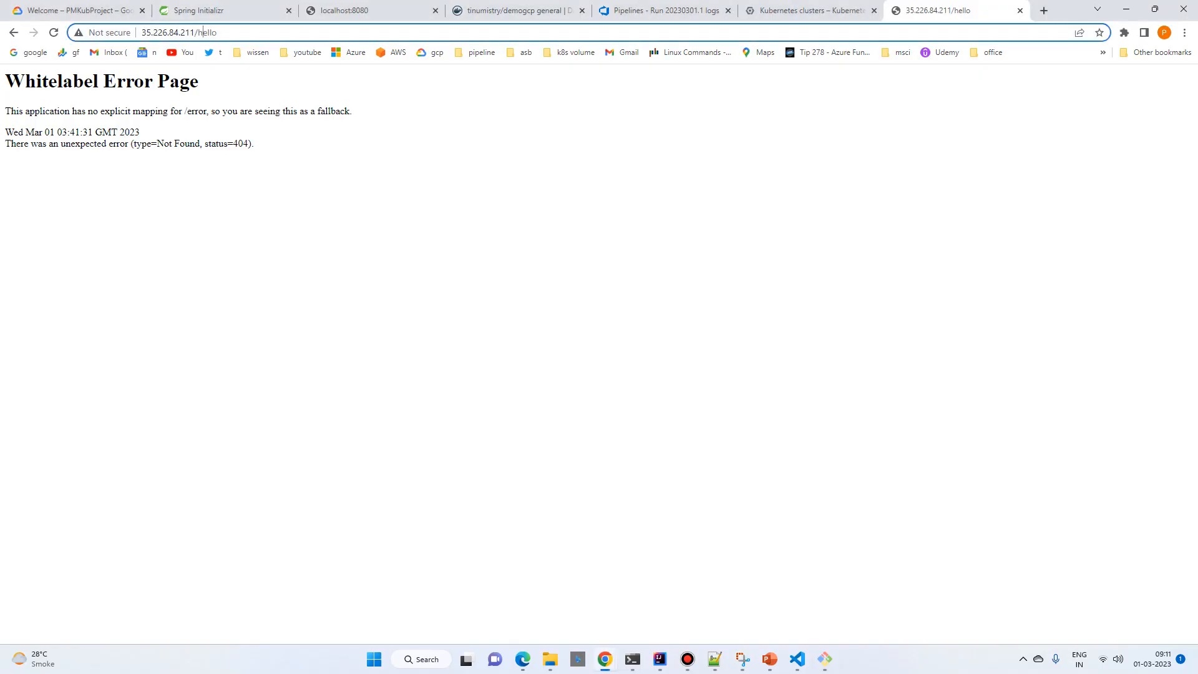
double_click(207, 32)
key("BackSpace")
key("Return")
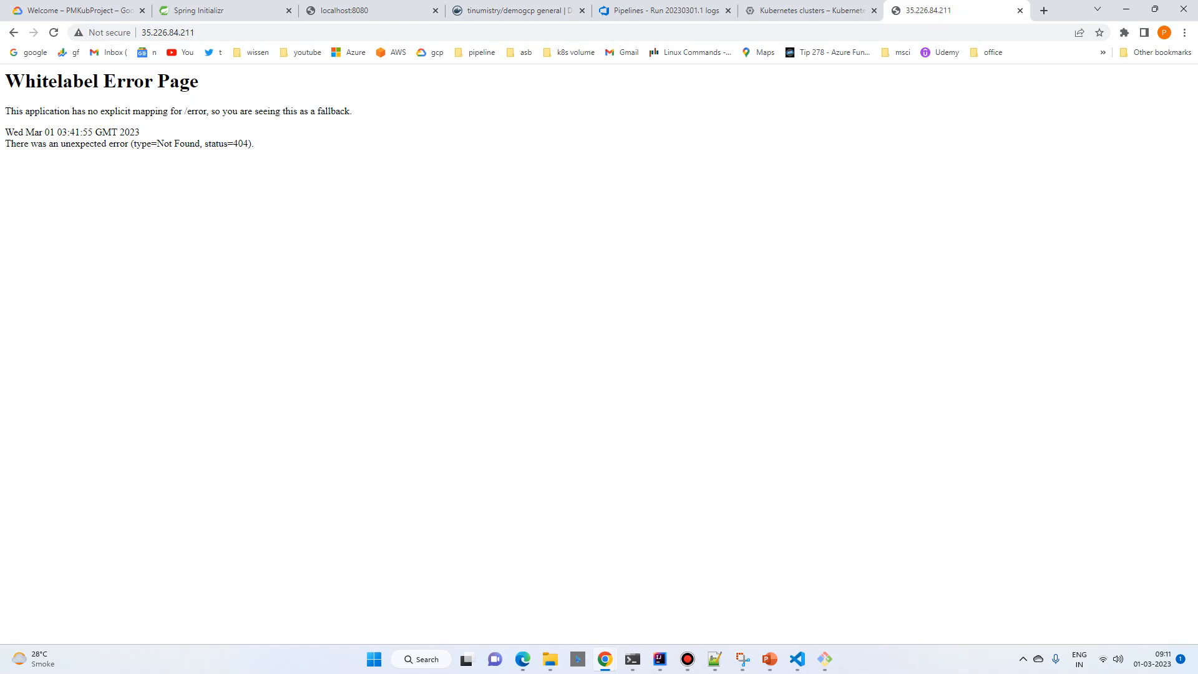
Step: Switch to IntelliJ IDEA and give the sayHello method's GetMapping annotation the path "/hello"
mouse_move(660, 658)
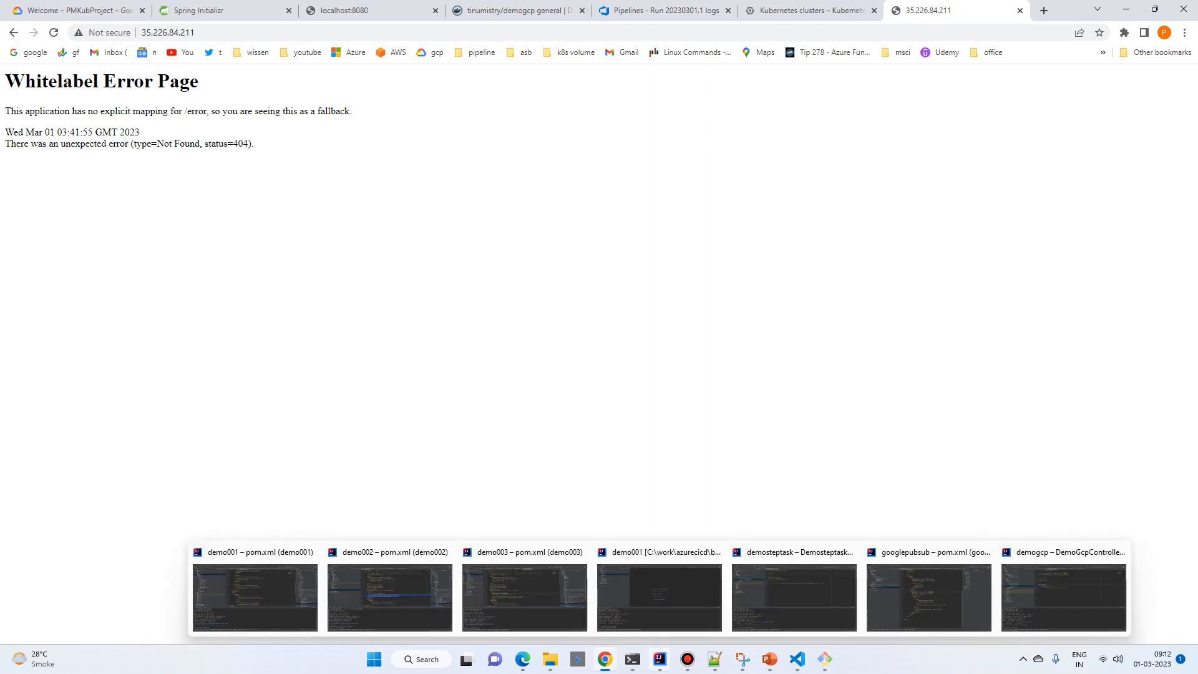
left_click(1064, 597)
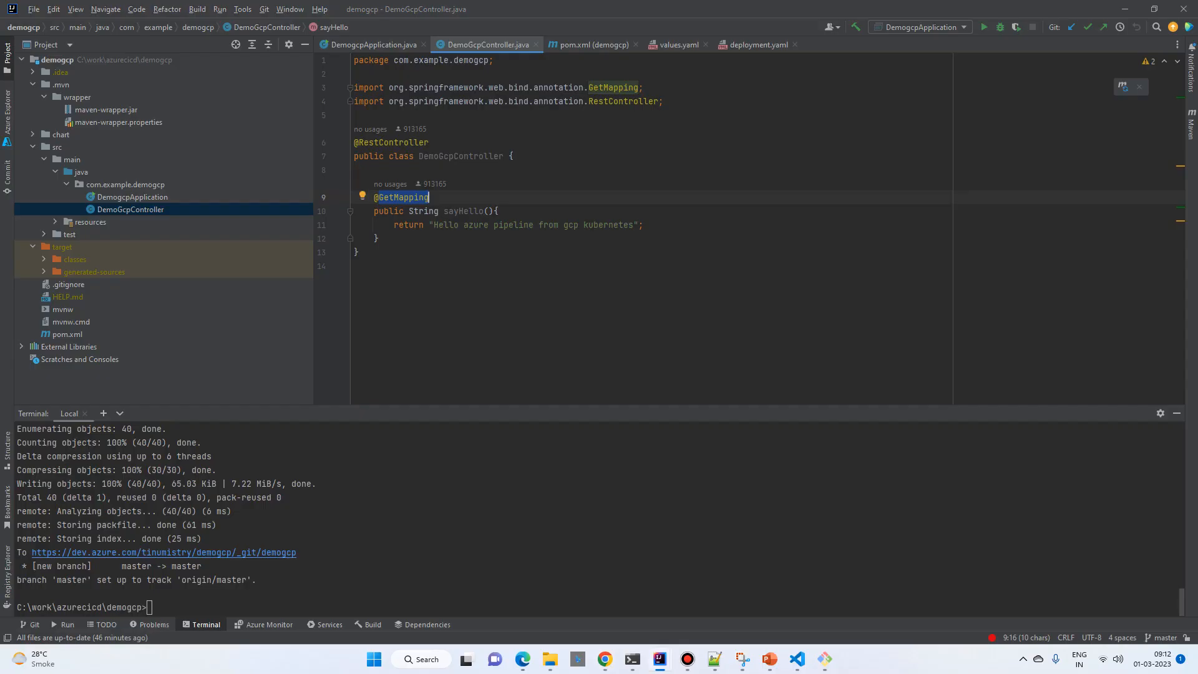
key("Right")
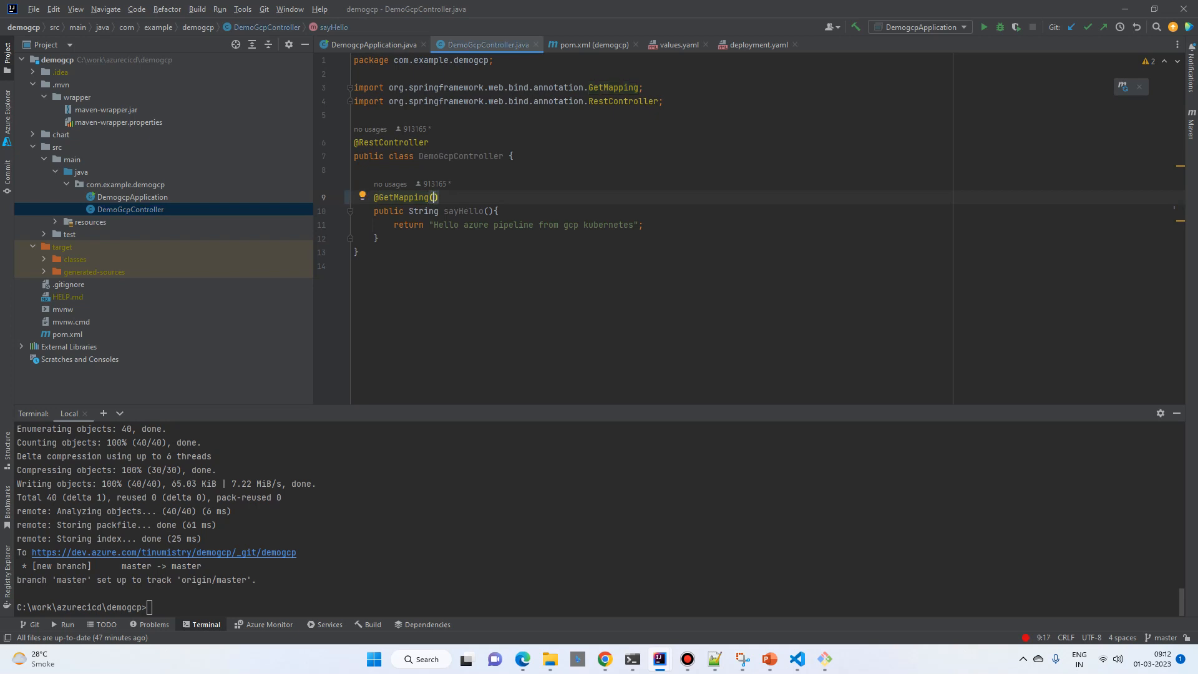
type("(\"/")
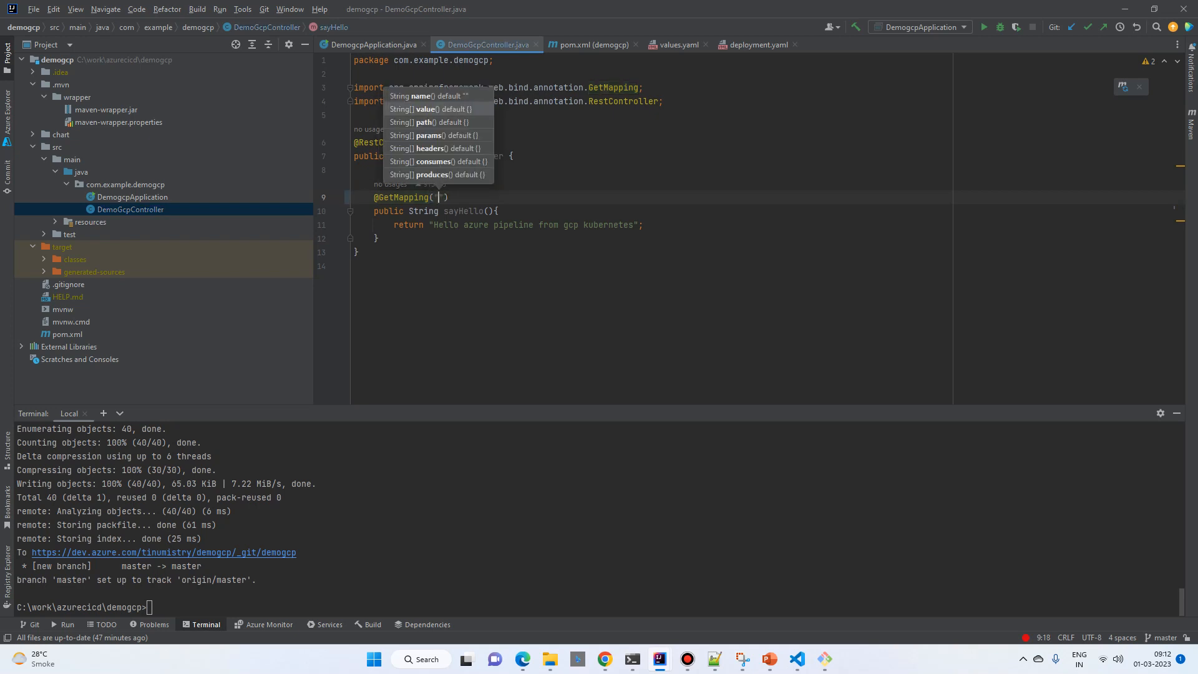
type("hello")
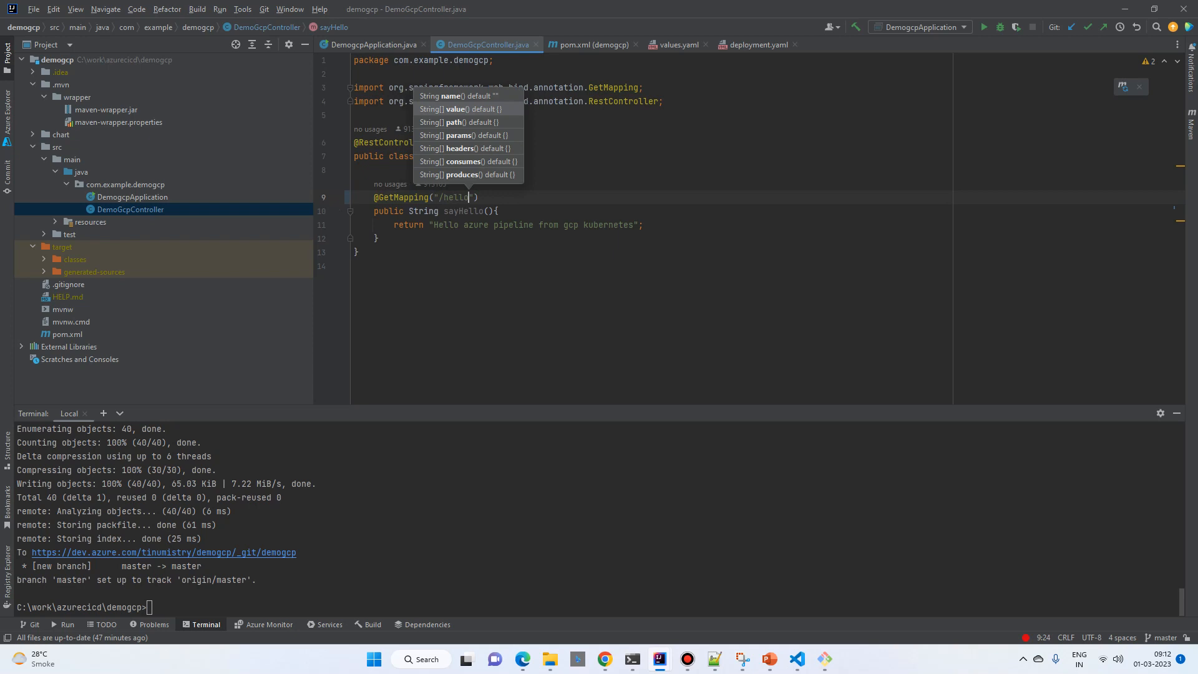
left_click(355, 266)
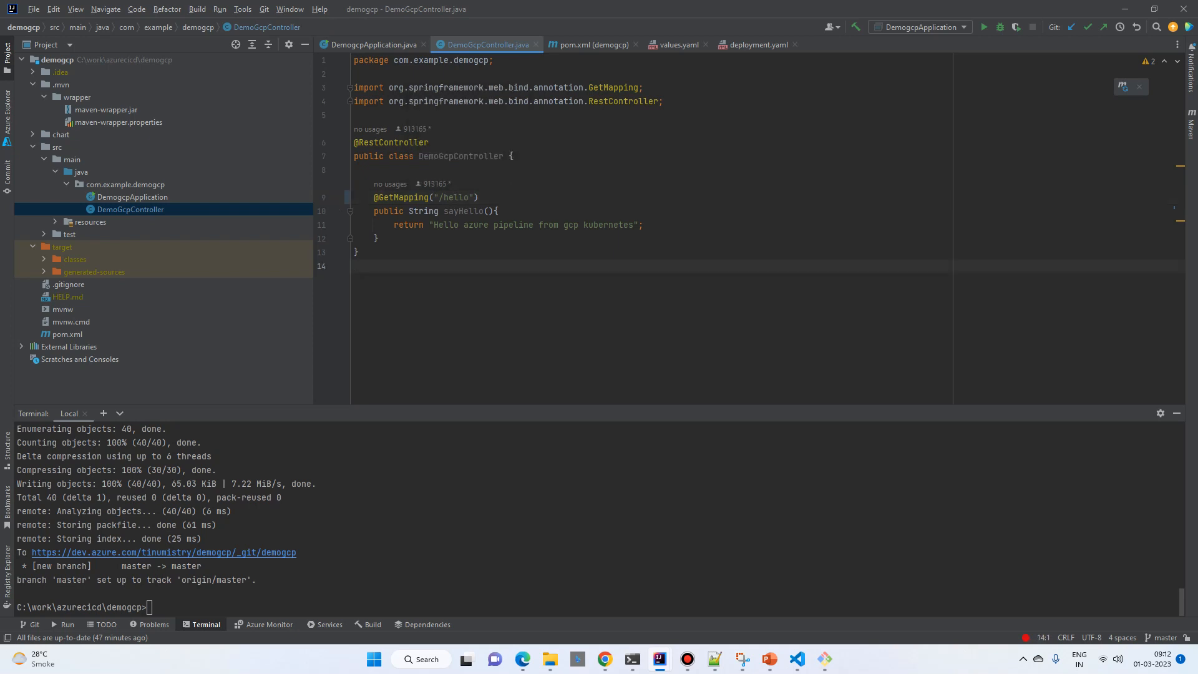
Step: Stage all changes of the demogcp project in the terminal with git add --all
left_click(150, 607)
type("git add --all")
key("Return")
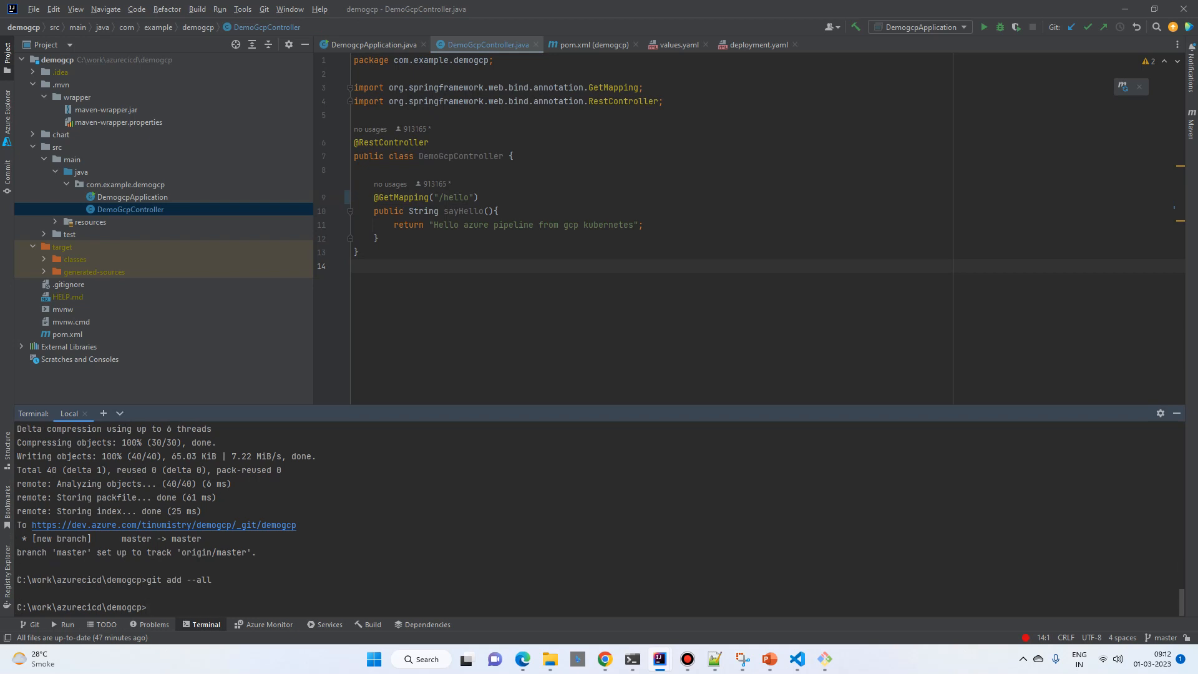
Step: Commit the staged changes with git commit and the message "controller endpoint missing"
type("git commit -m \"controller endpoint missin")
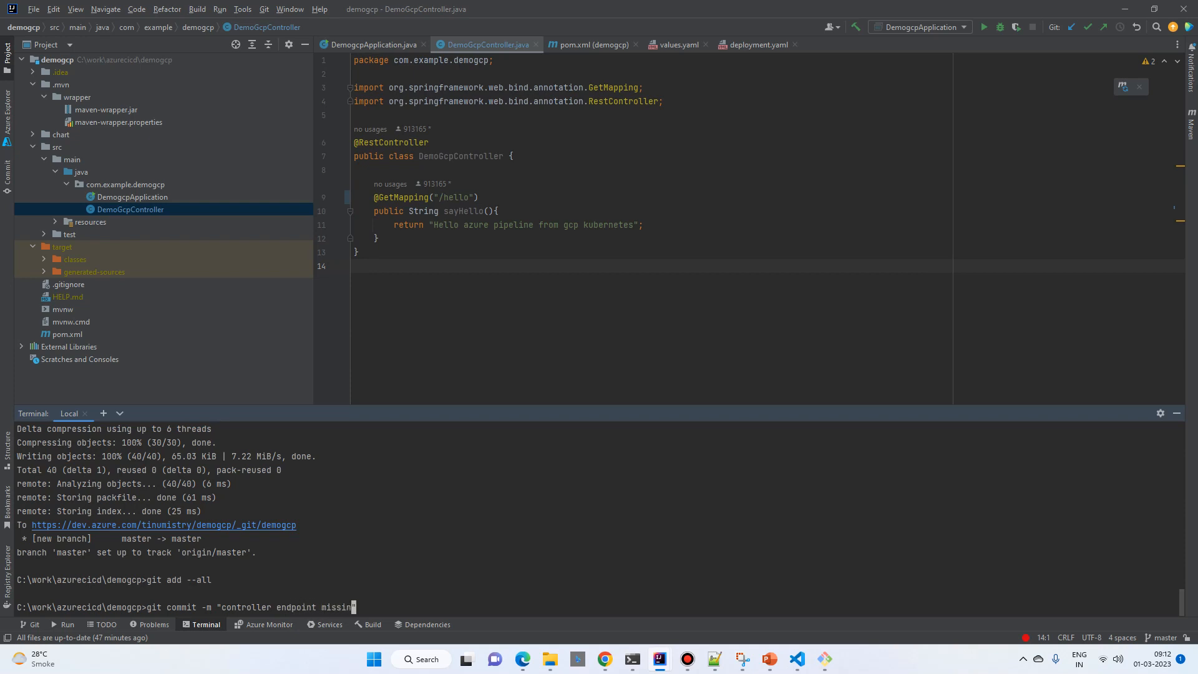
type("g")
key("Return")
Step: Try to push the commit to the remote repository with git push
key("Up")
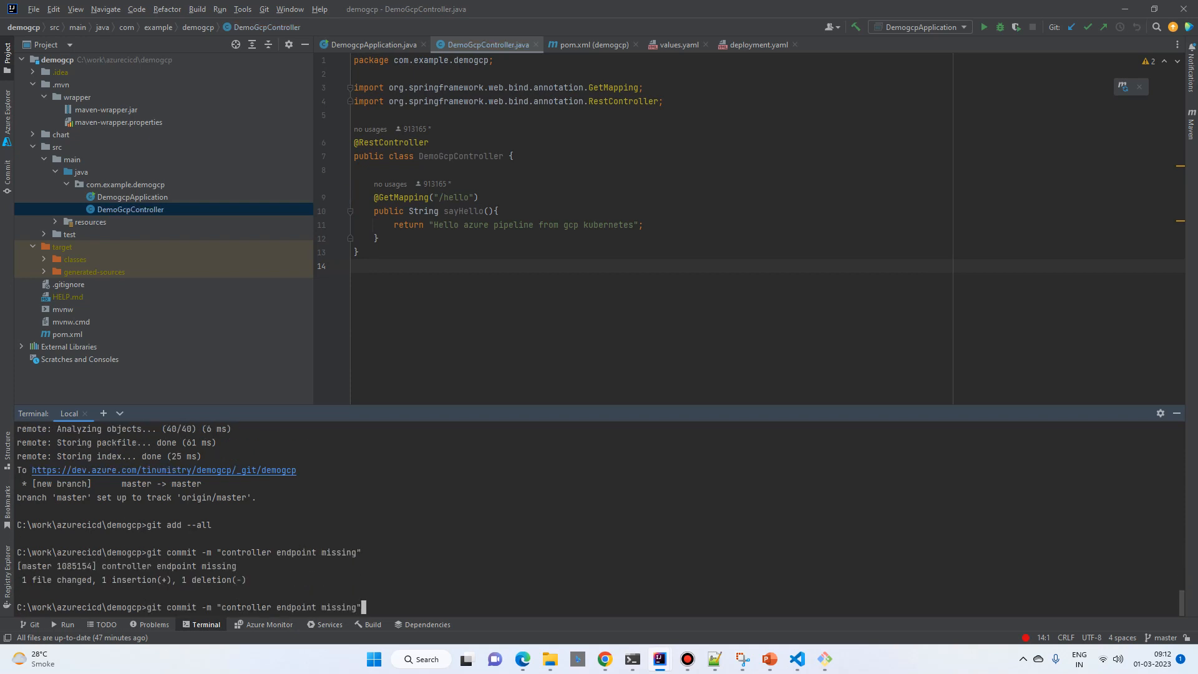
key("BackSpace")
key("BackSpace")
key("BackSpace")
key("BackSpace")
key("BackSpace")
key("BackSpace")
key("BackSpace")
key("BackSpace")
key("BackSpace")
key("BackSpace")
key("BackSpace")
key("BackSpace")
key("BackSpace")
key("BackSpace")
key("BackSpace")
key("BackSpace")
key("BackSpace")
key("BackSpace")
key("BackSpace")
key("BackSpace")
key("BackSpace")
key("BackSpace")
key("BackSpace")
key("BackSpace")
key("BackSpace")
key("BackSpace")
key("BackSpace")
key("BackSpace")
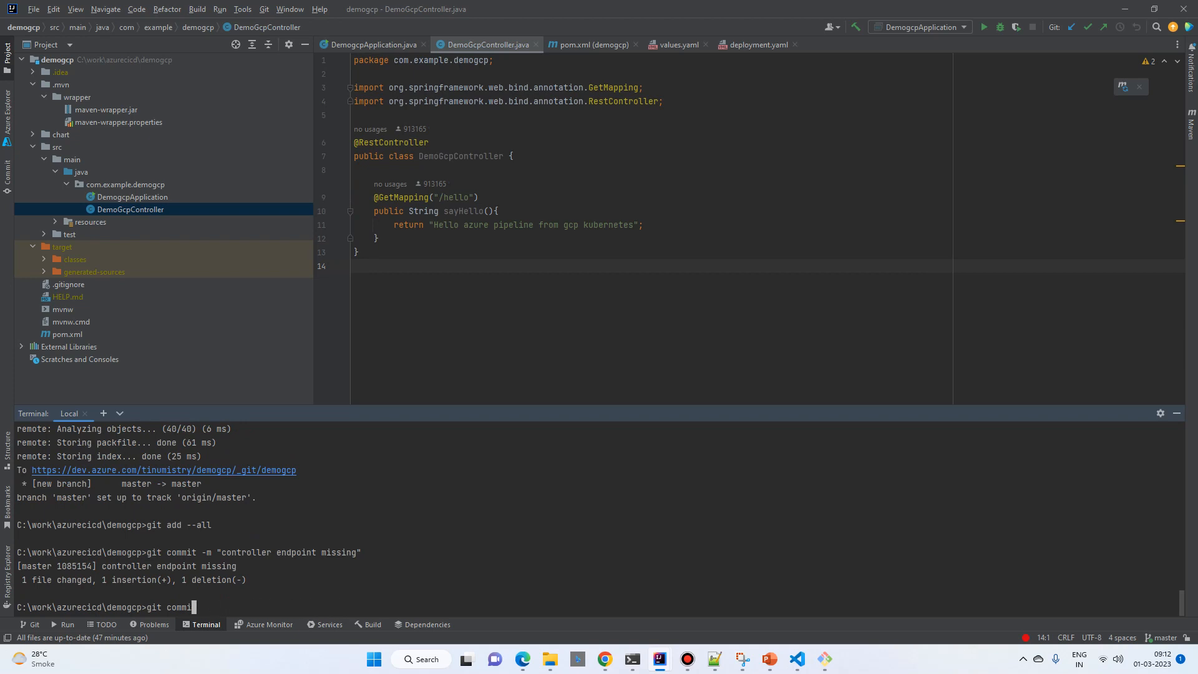
type("push")
key("Return")
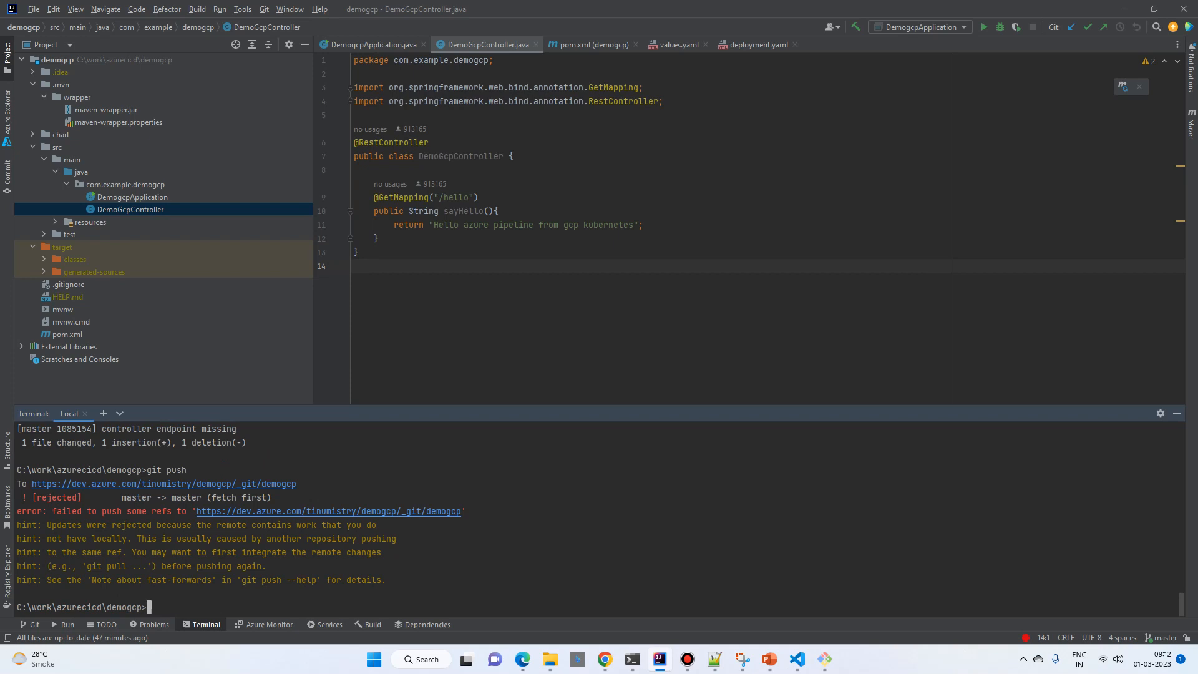
Step: Merge the remote changes with git pull, and push the master branch with git push
type("git pull")
key("Return")
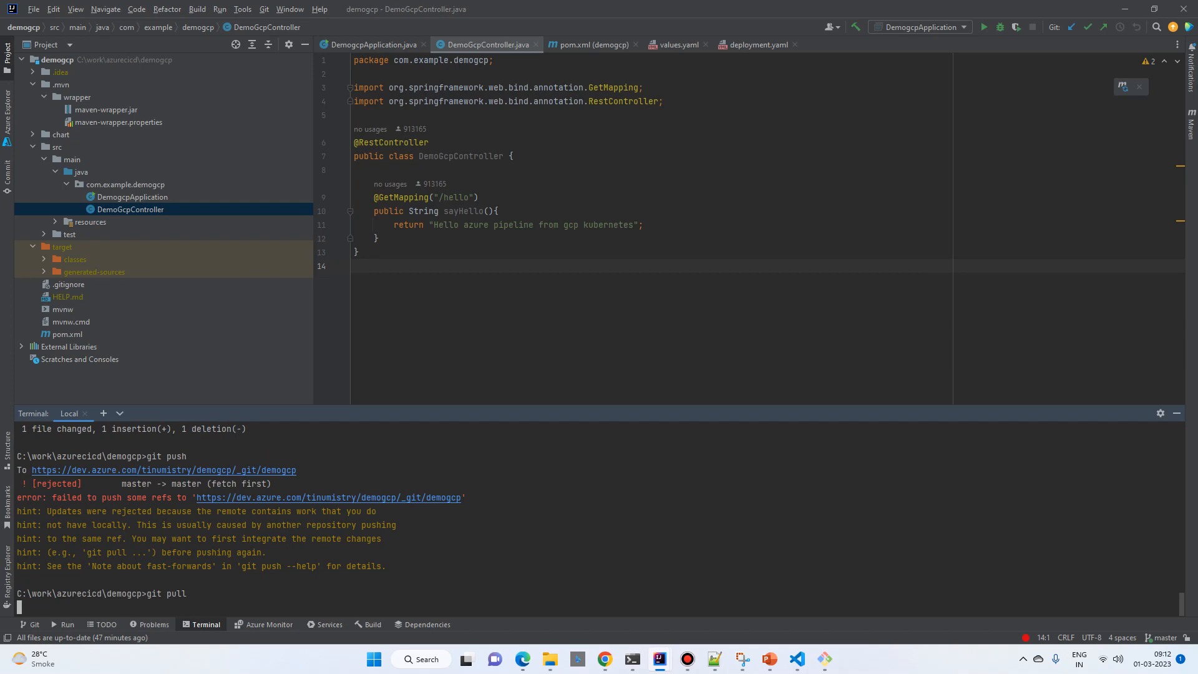
type("git push")
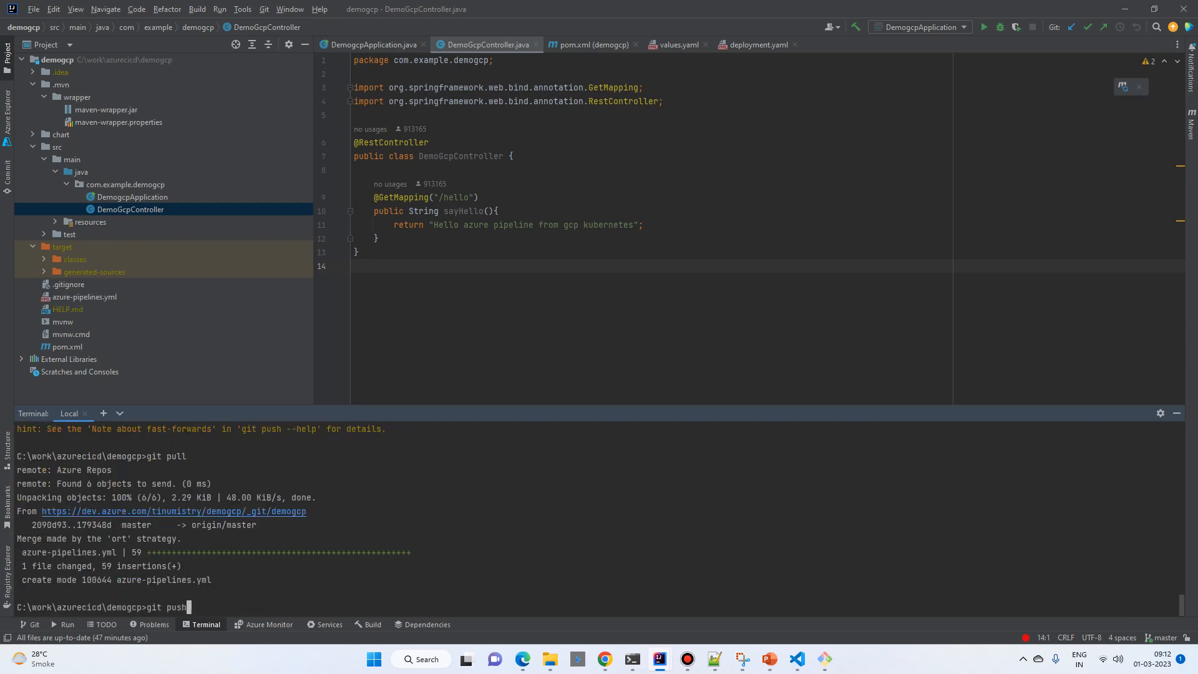
key("Return")
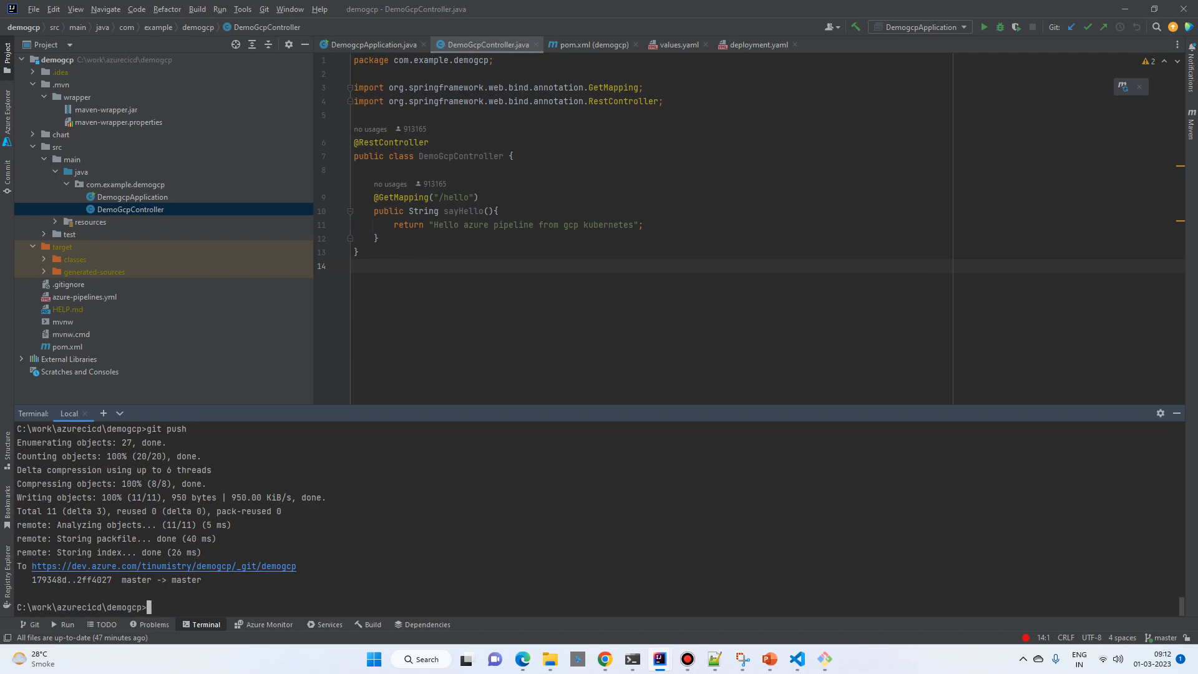
Step: Switch to Chrome and open the demogcp pipeline's list of runs in Azure DevOps
left_click(604, 658)
left_click(874, 596)
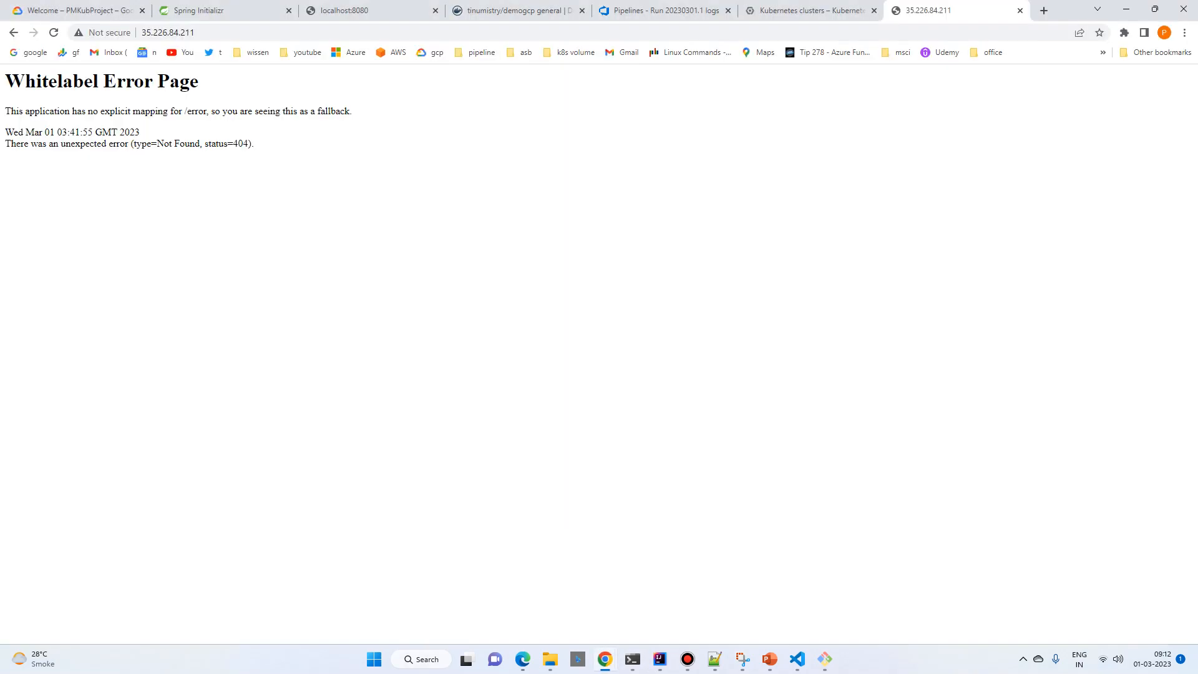
left_click(661, 10)
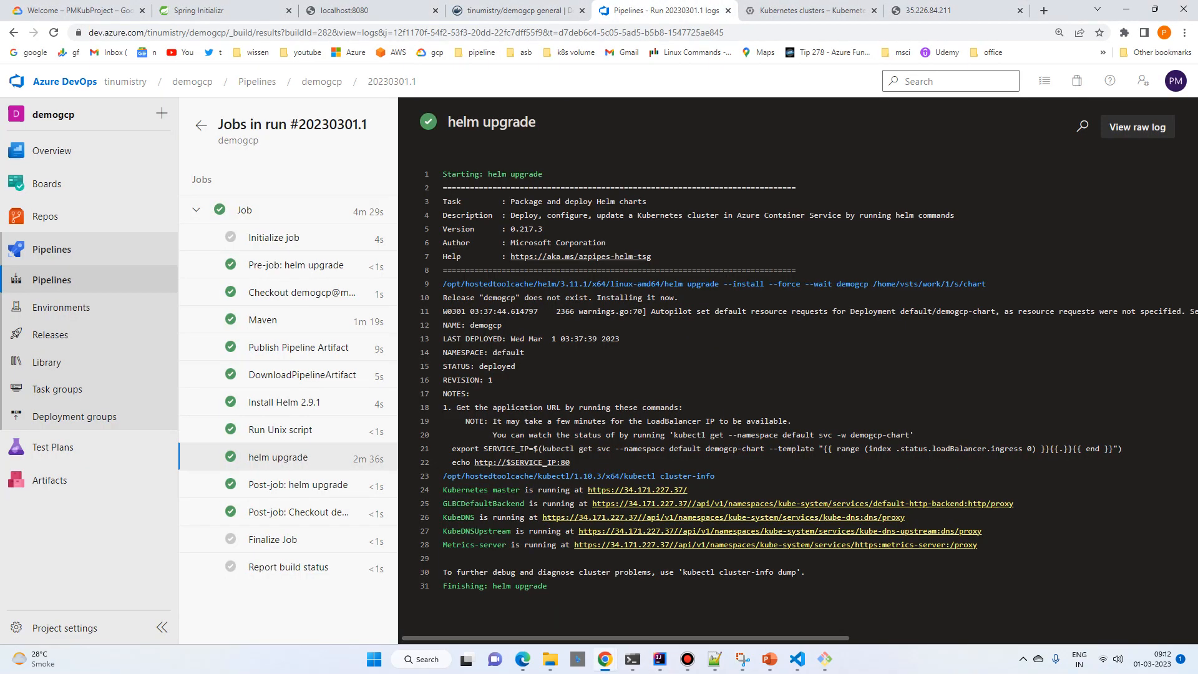
left_click(321, 81)
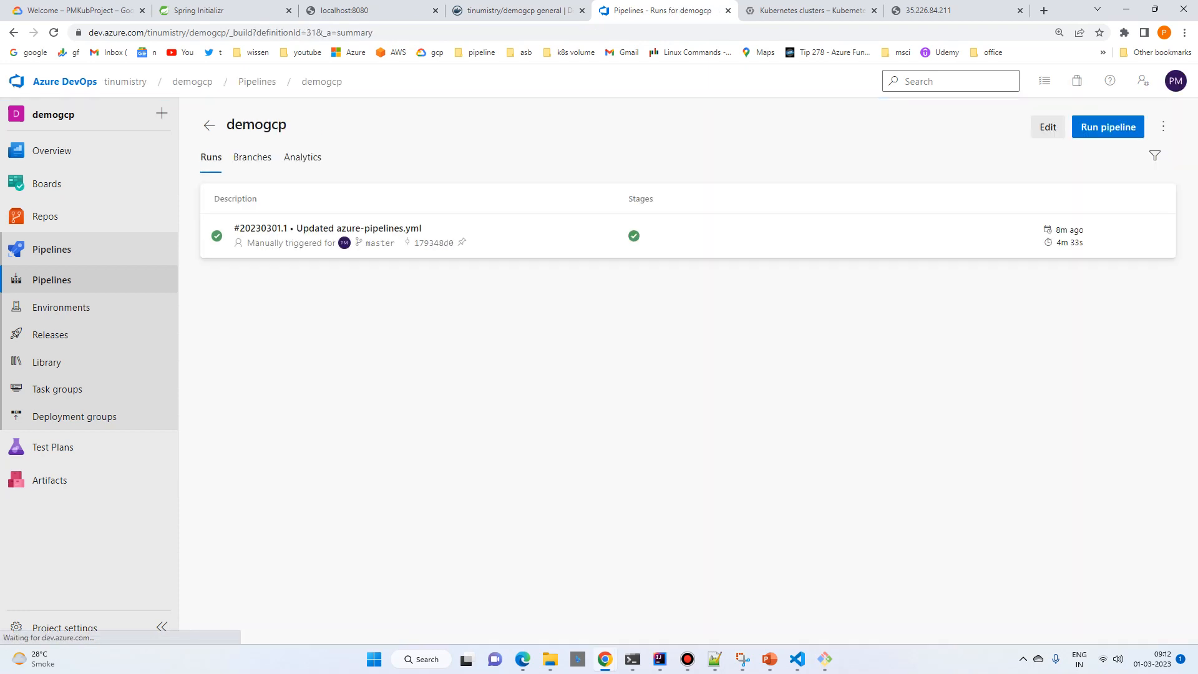
Step: Examine the job of run #20230301.1, and return to the demogcp pipeline's list of runs
left_click(327, 229)
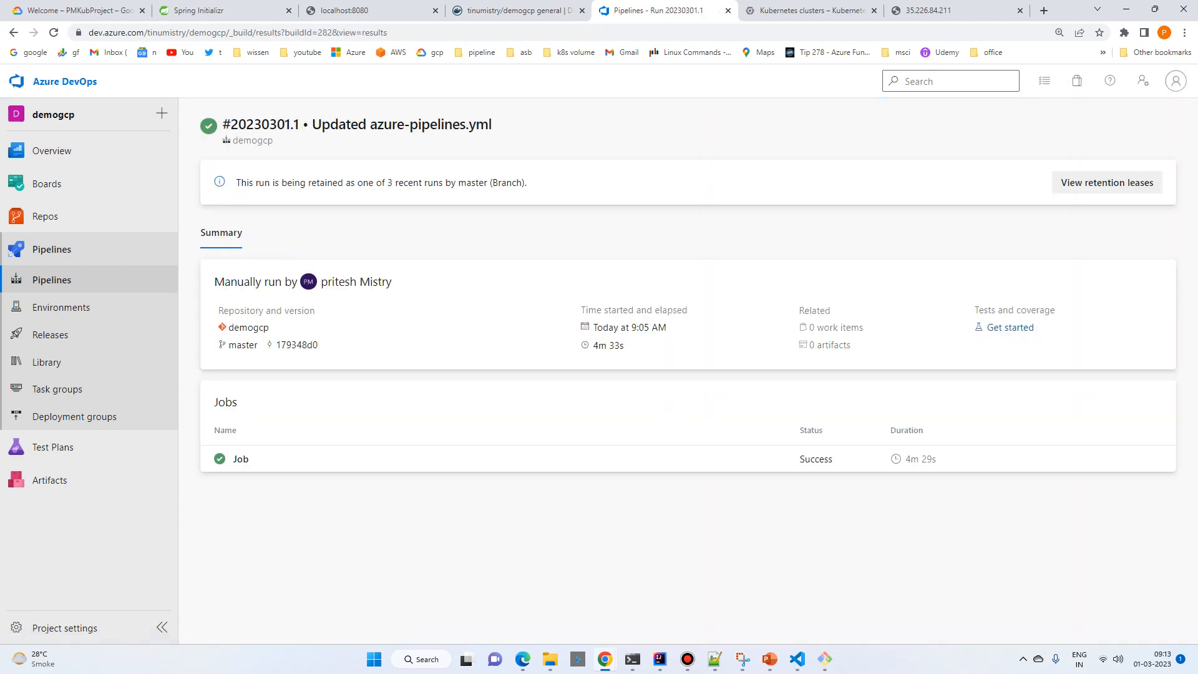
left_click(241, 465)
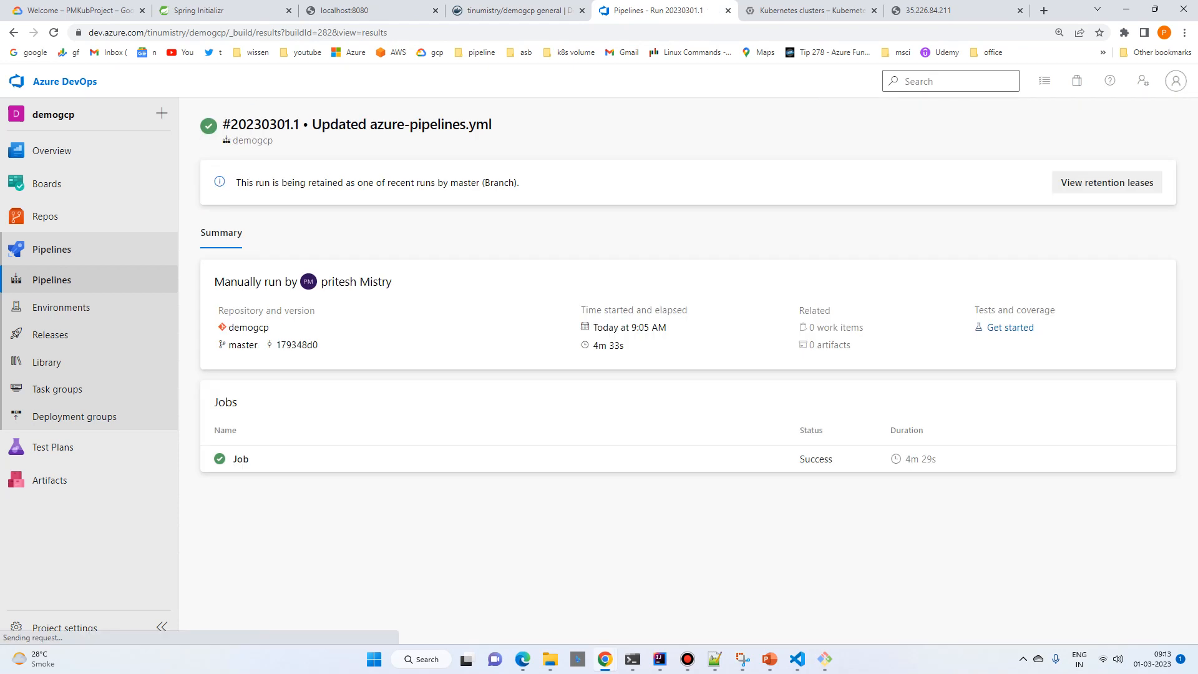
left_click(241, 462)
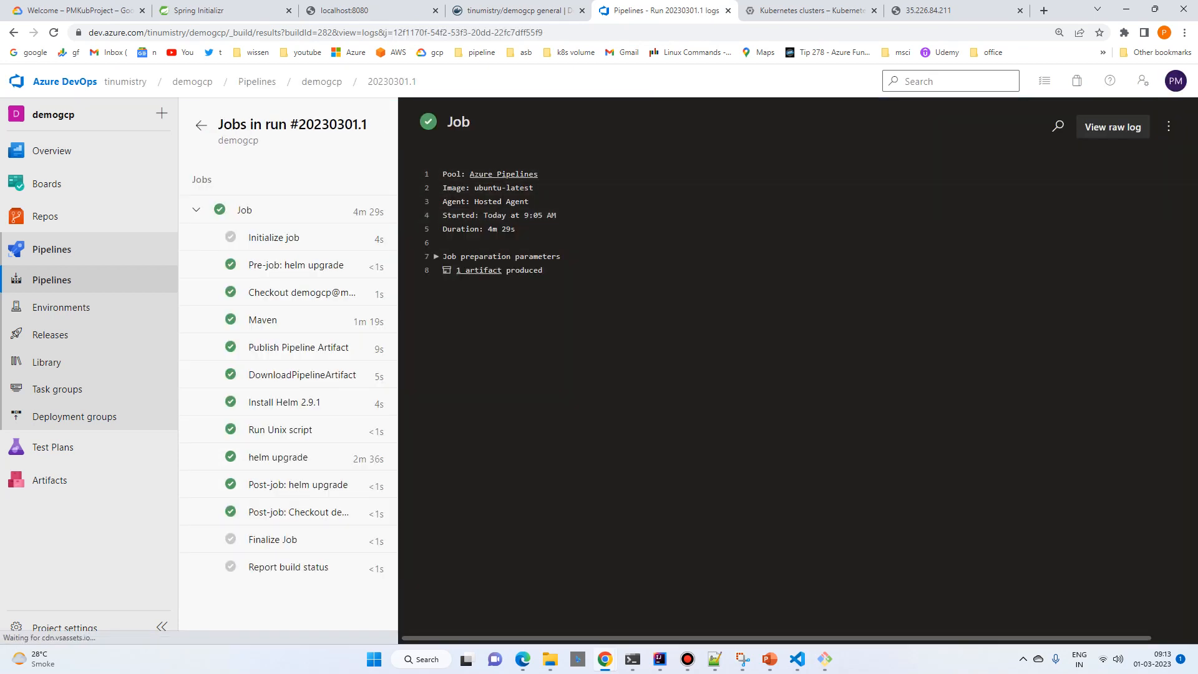
left_click(51, 279)
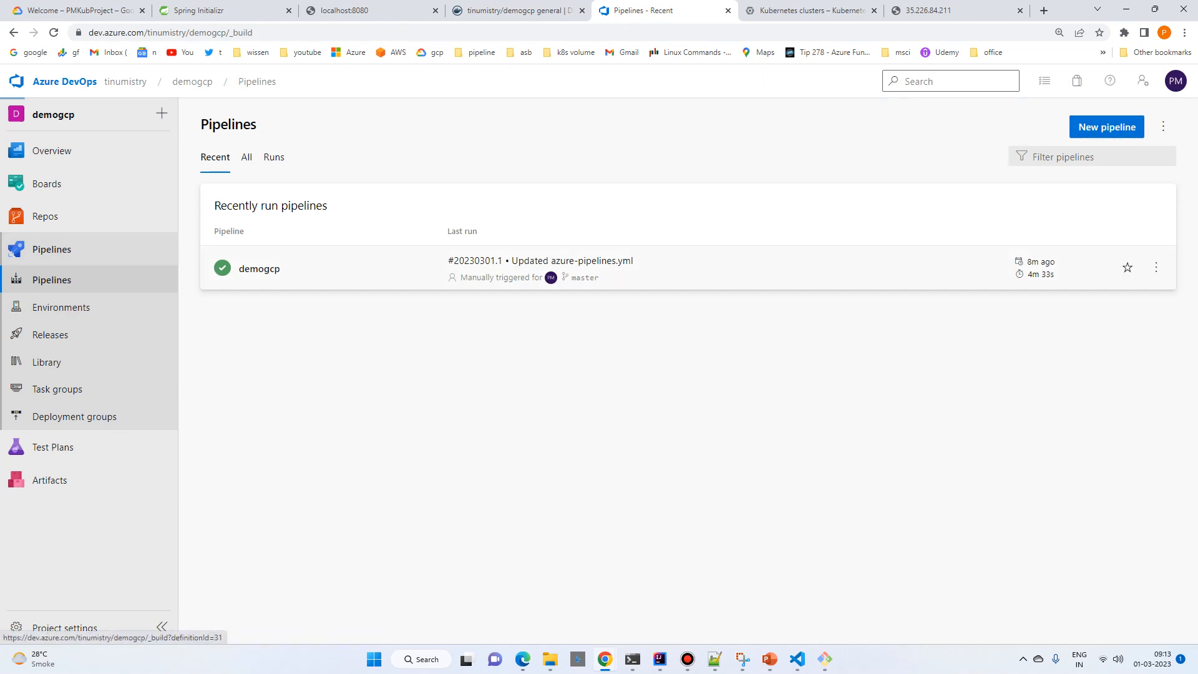
left_click(260, 267)
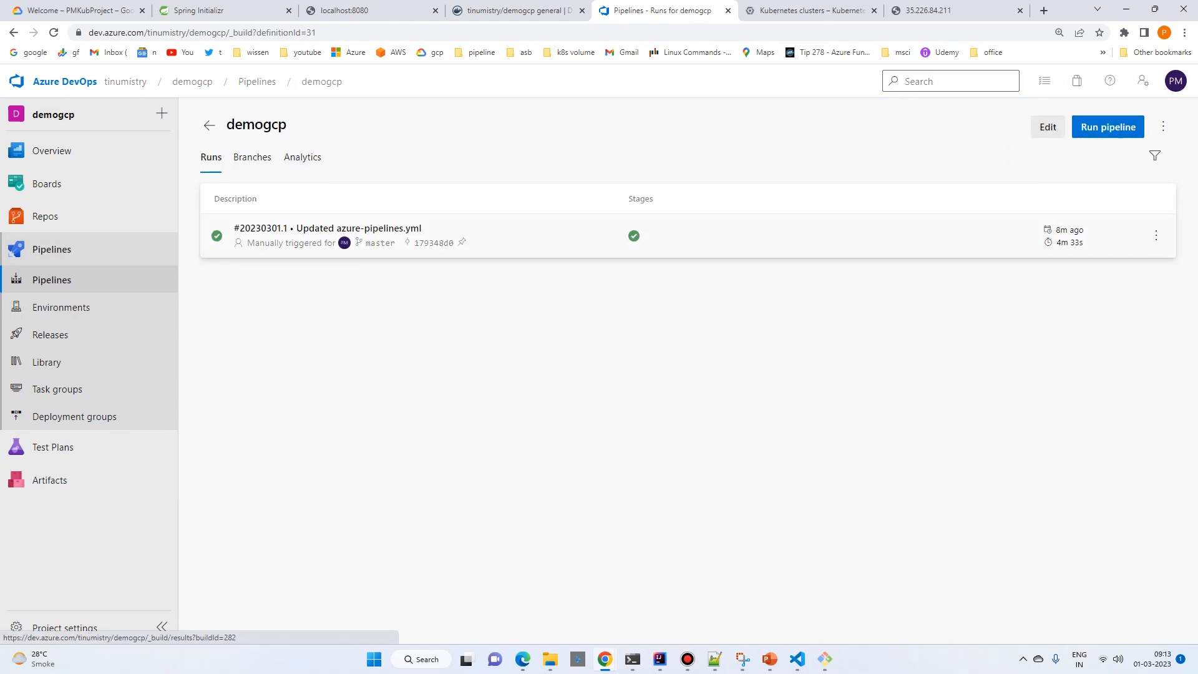
Step: Start a new run of the demogcp pipeline from run #20230301.1, and open the new run's job
left_click(327, 235)
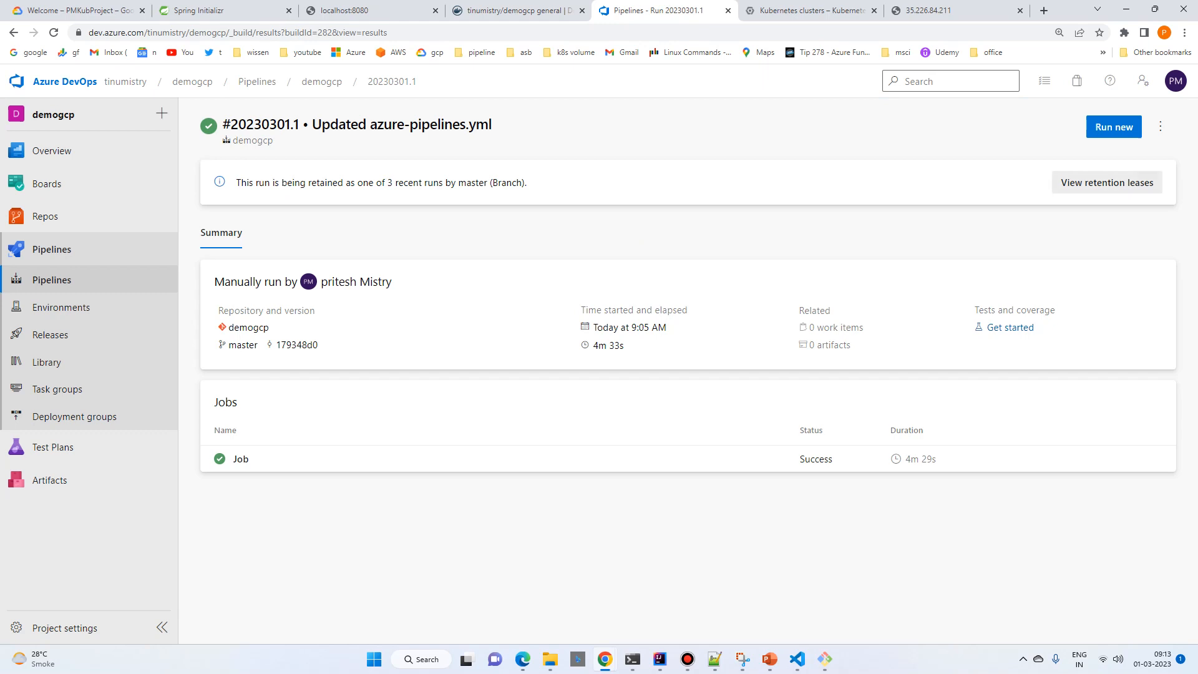
left_click(1113, 126)
left_click(1155, 610)
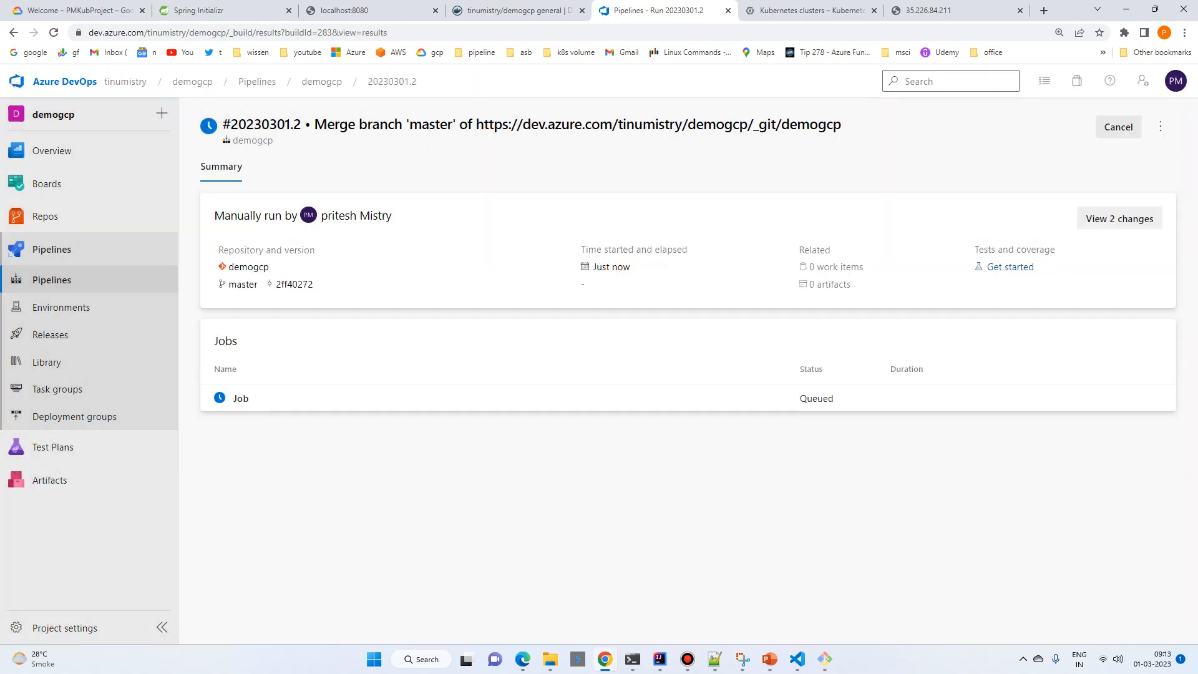
left_click(242, 398)
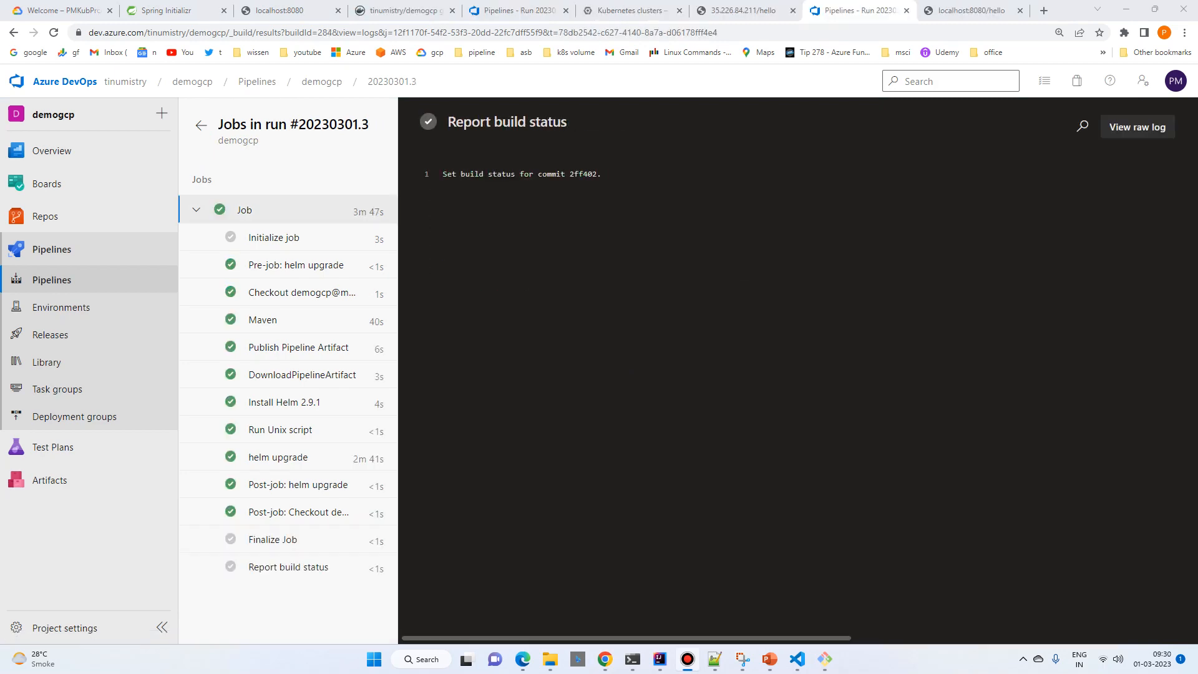
Step: Switch to Command Prompt, list the services with kubectl get svc, and copy the external IP of demogcp-chart
mouse_move(604, 658)
left_click(565, 586)
type("kubectl get svc")
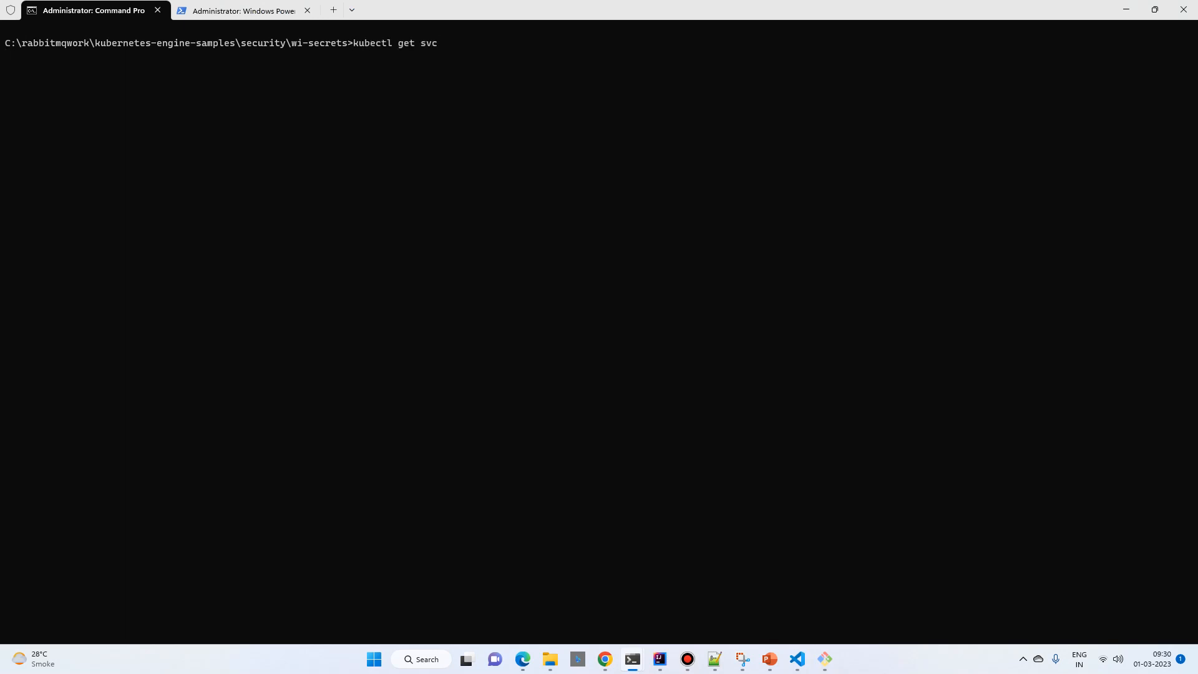
key("Return")
left_click_drag(253, 67, 325, 67)
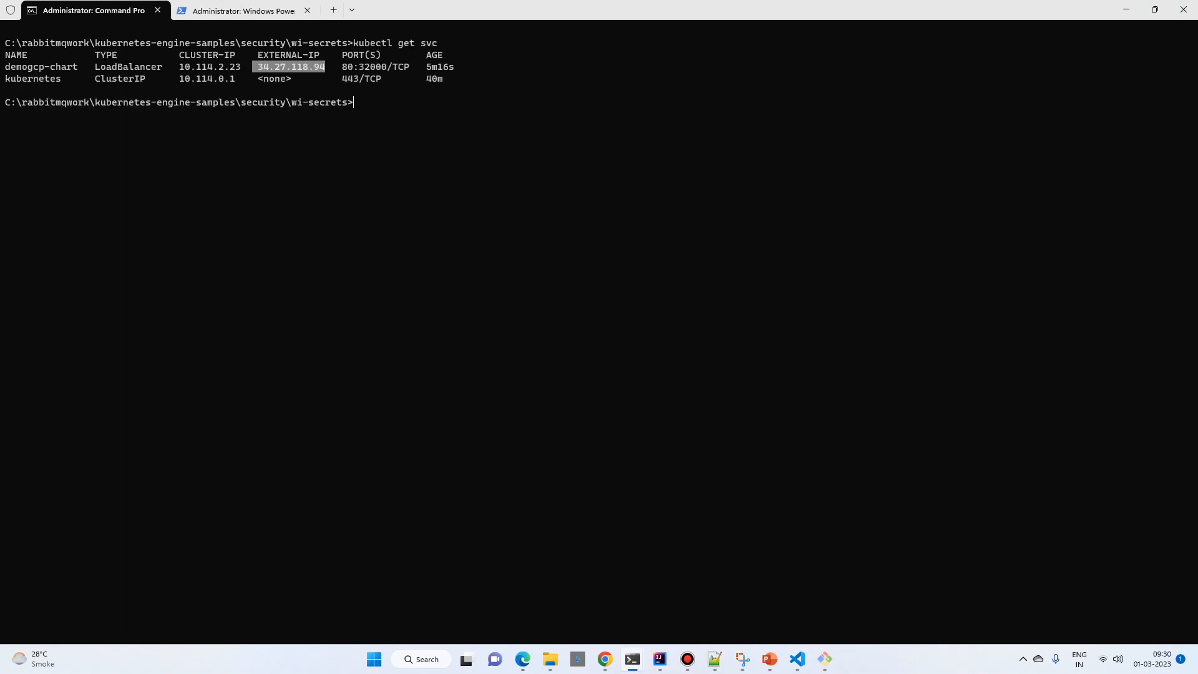
key("ctrl+c")
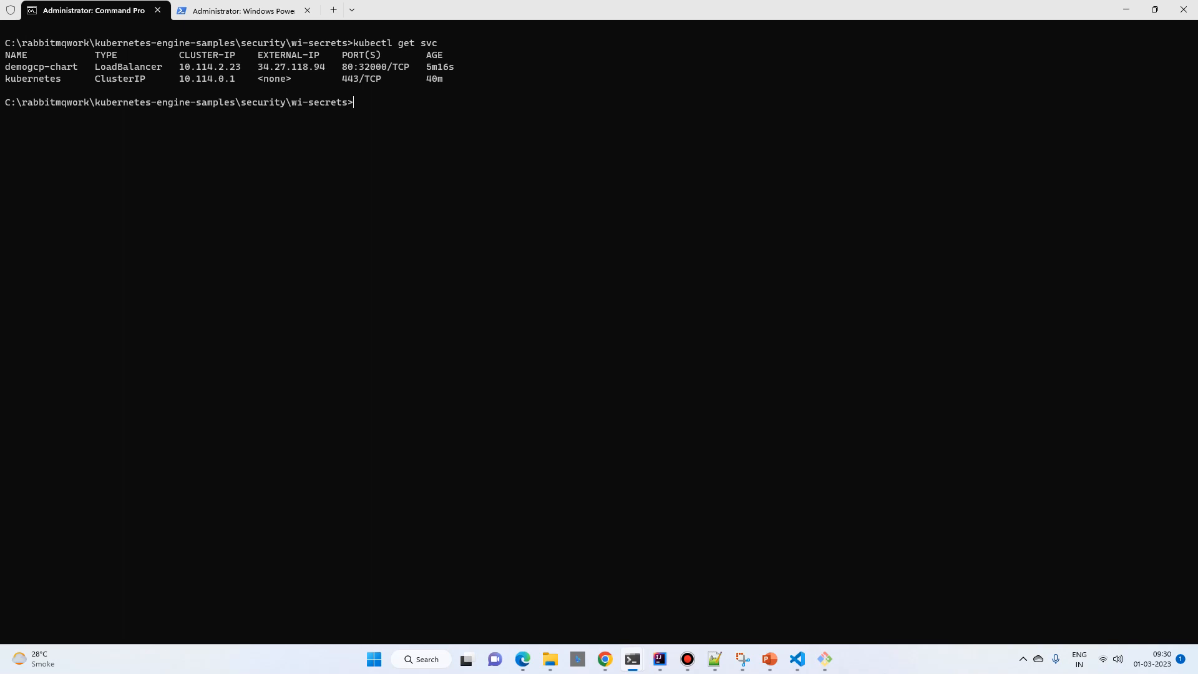
Step: Switch to Chrome and load the deployed application's endpoint at 34.27.118.94/hello, replacing the localhost:8080/hello page
left_click(605, 659)
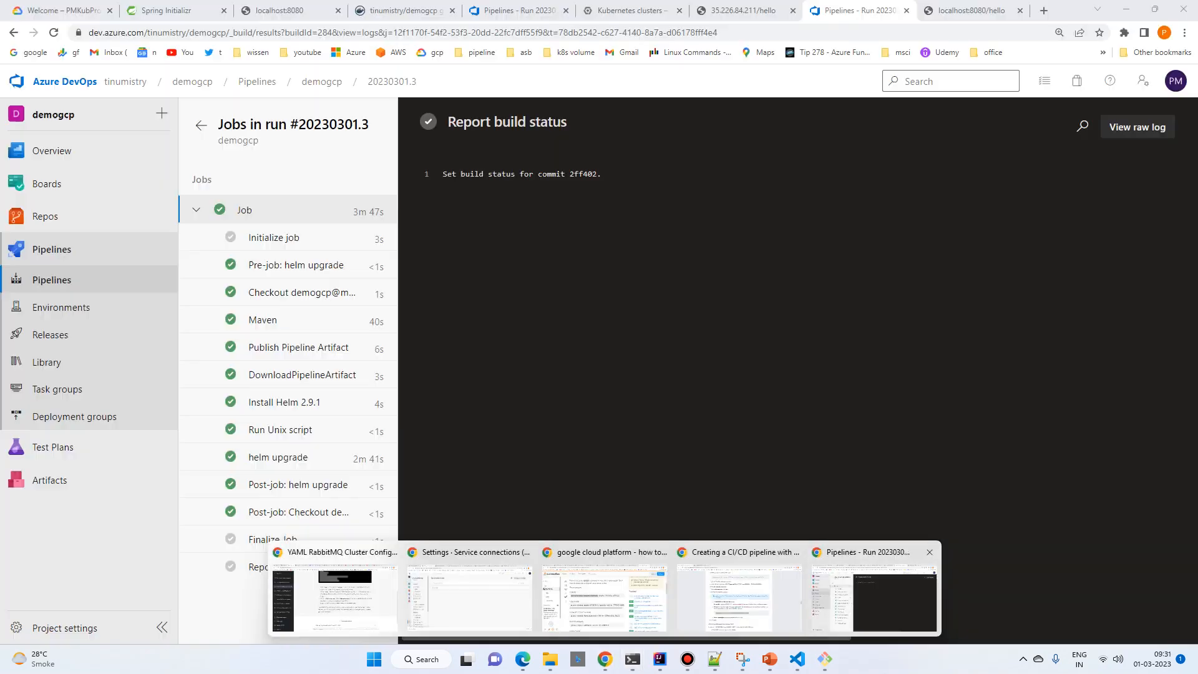
left_click(873, 597)
left_click(970, 11)
left_click(312, 32)
key("ctrl+v")
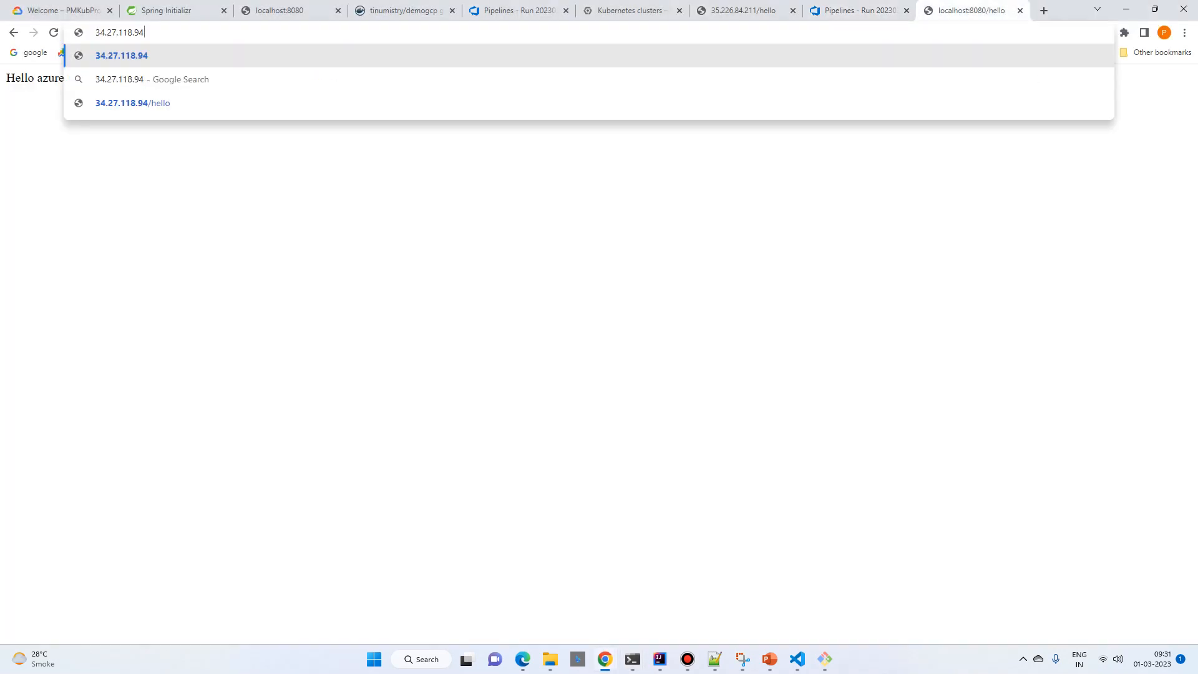
type("/hello")
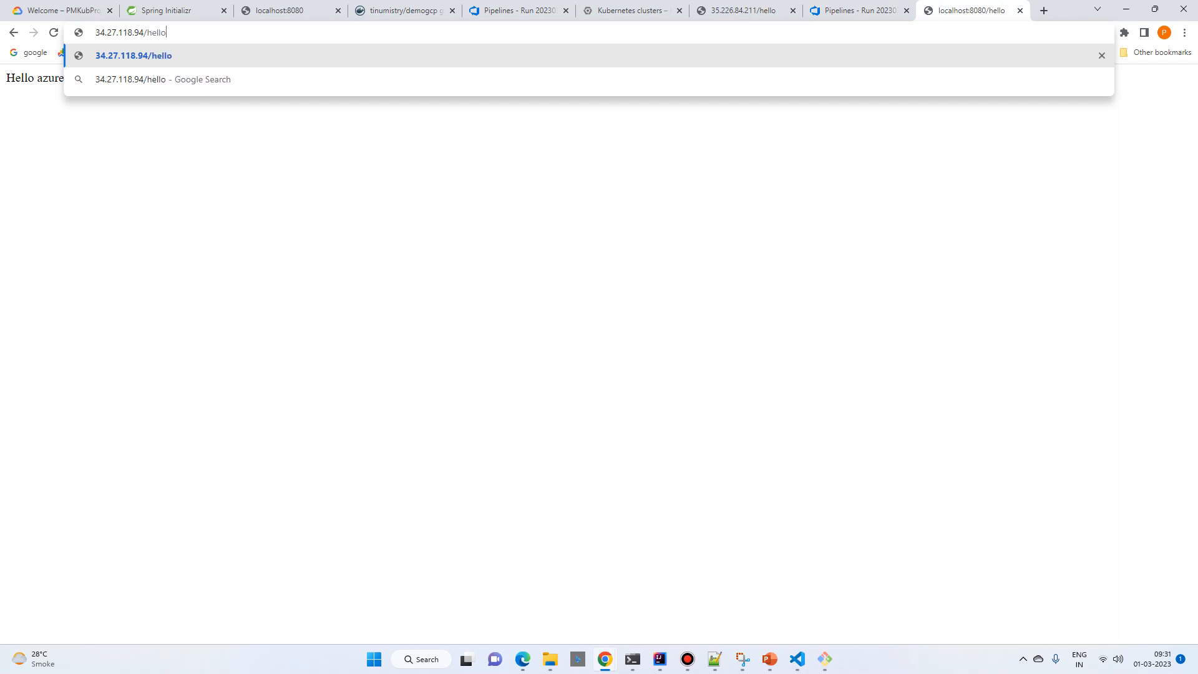
key("Return")
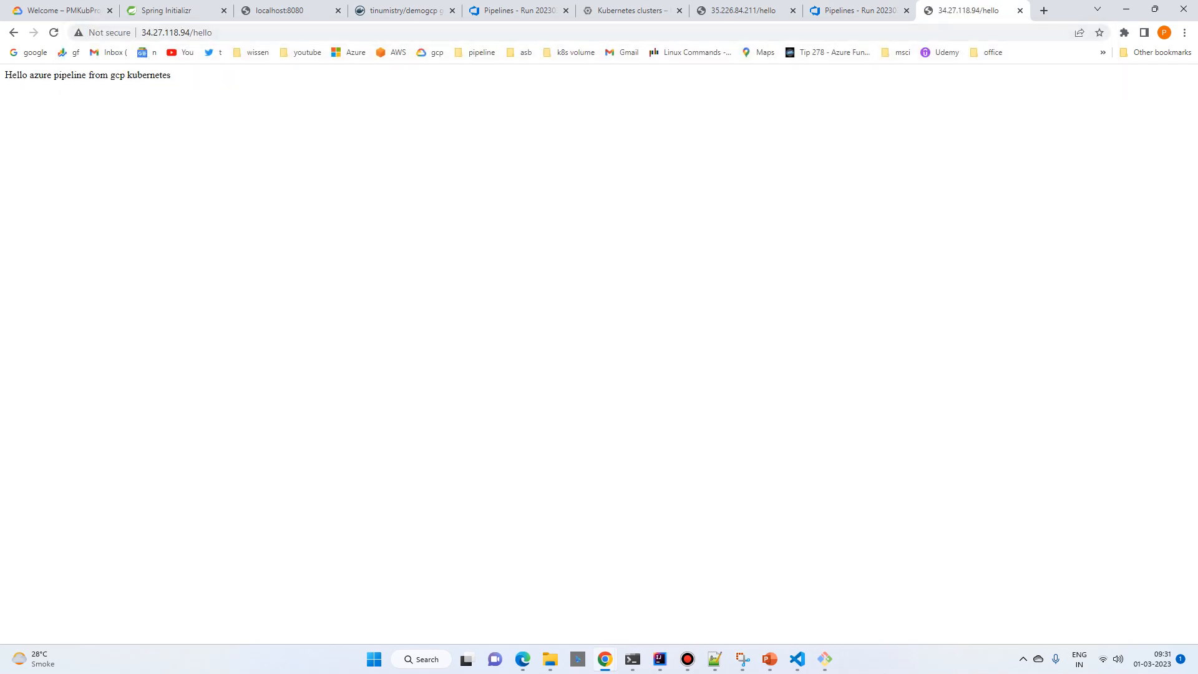
key("ctrl+plus")
key("ctrl+plus")
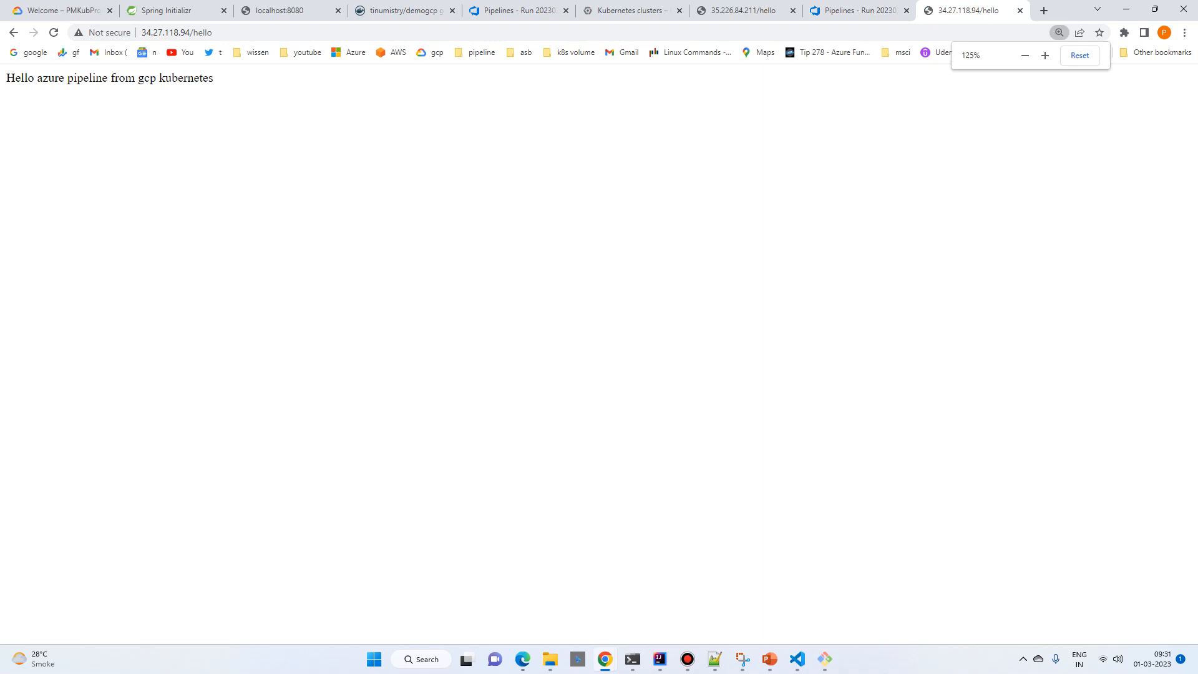
Step: Switch to Command Prompt and list the Helm releases with helm list
mouse_move(632, 658)
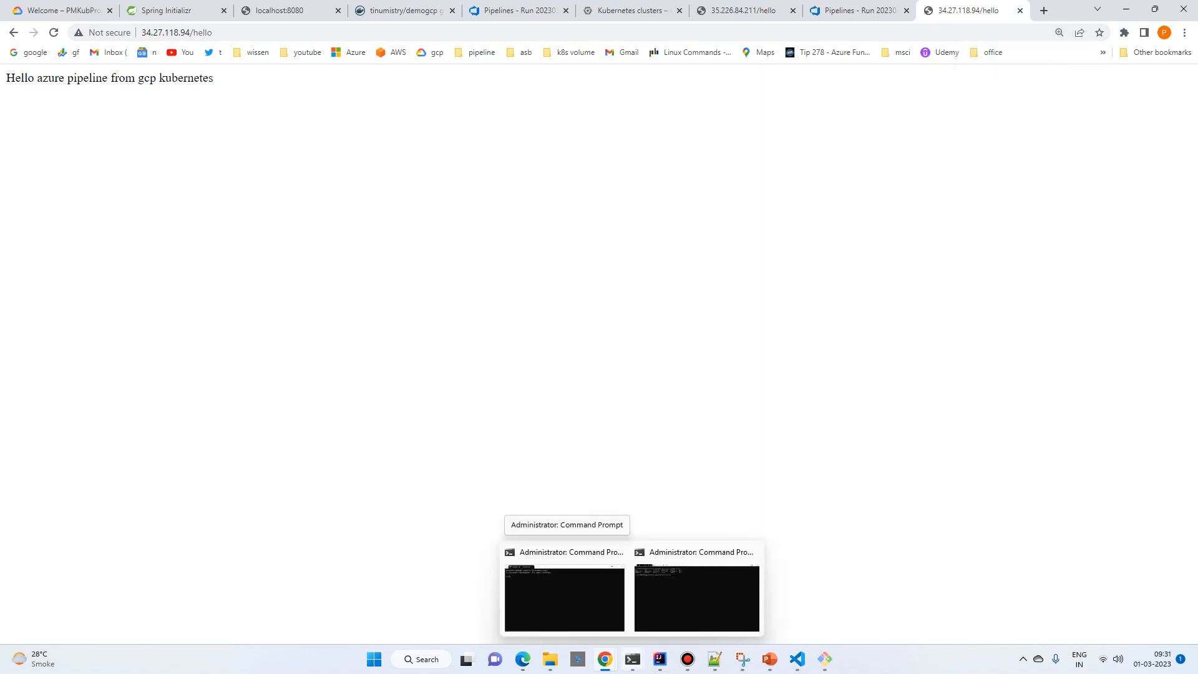
left_click(564, 596)
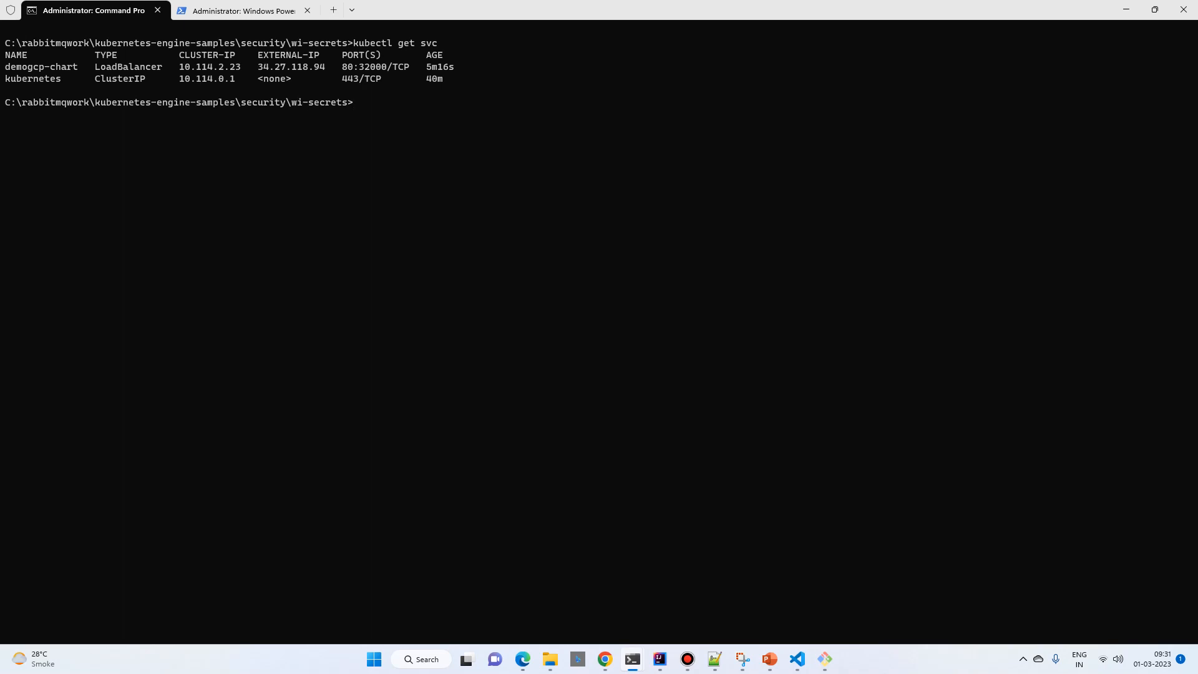
type("helm list")
key("Return")
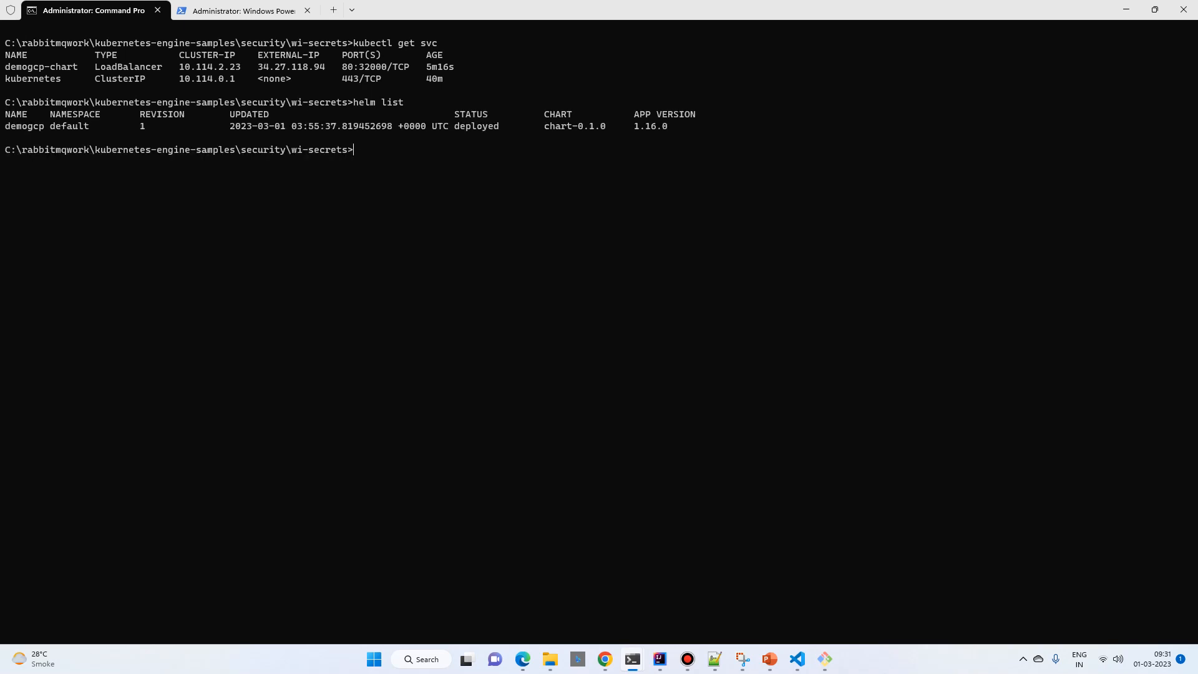
Step: Enter the command helm uninstall demogcp for removing the demogcp release
type("helm uninstall demogcp")
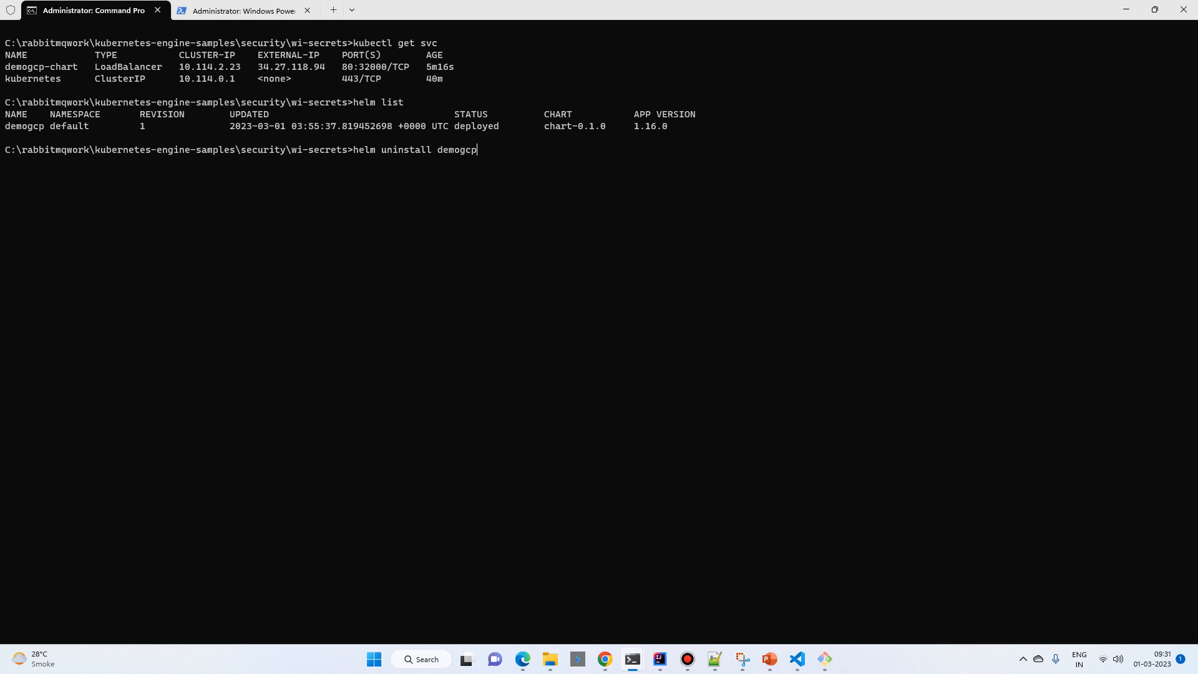